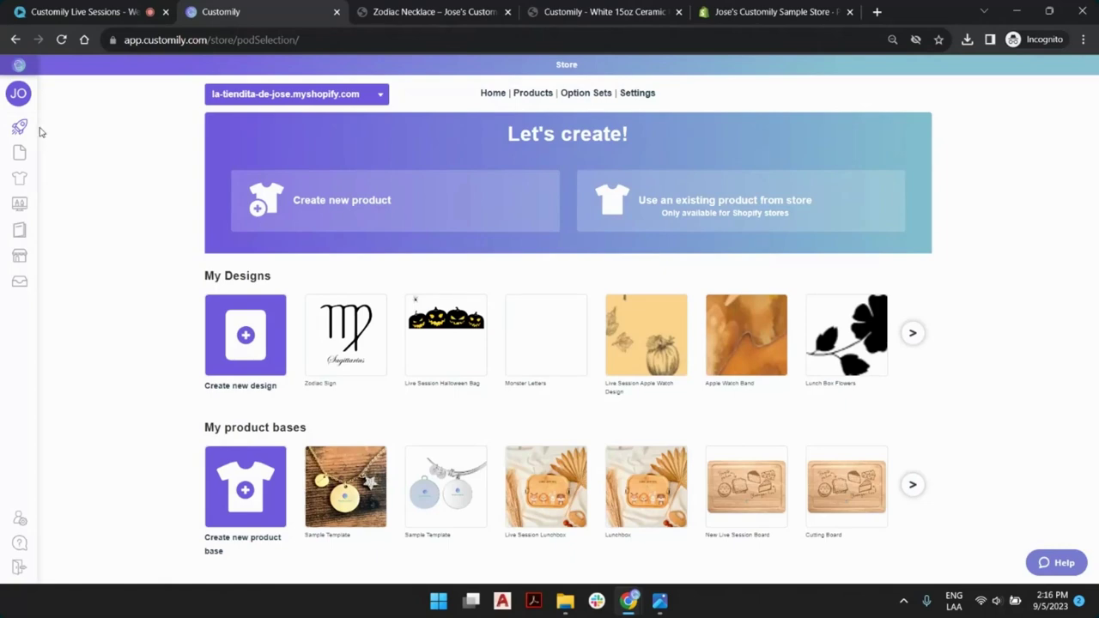
Step: Look at the new-product option and the Zodiac Necklace product page, and return to the store home page
mouse_move(3, 155)
mouse_move(2, 268)
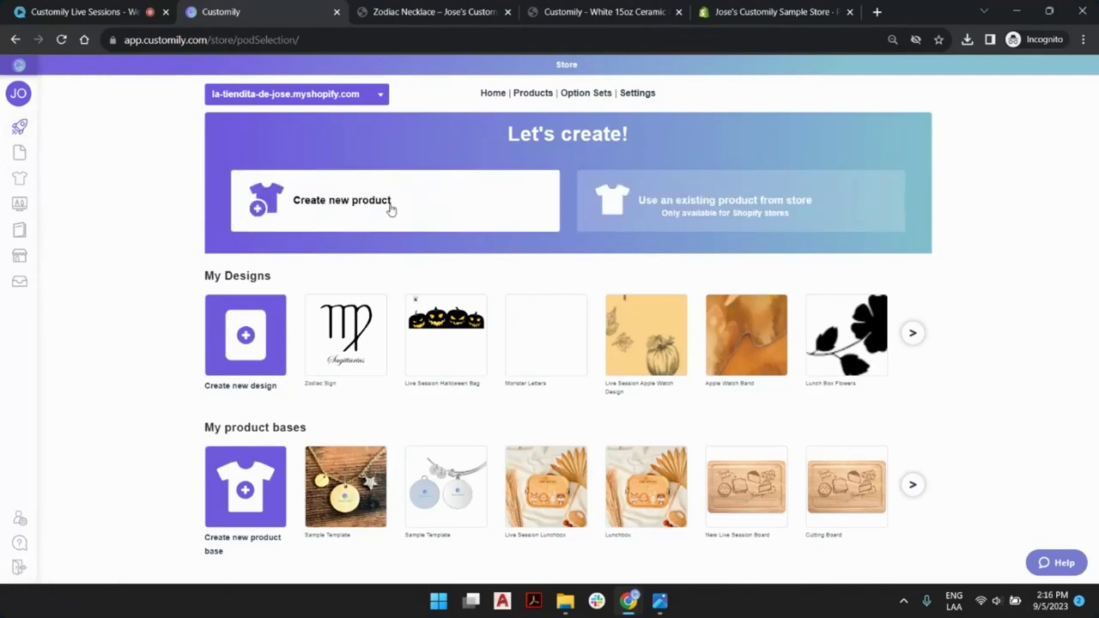
left_click(318, 213)
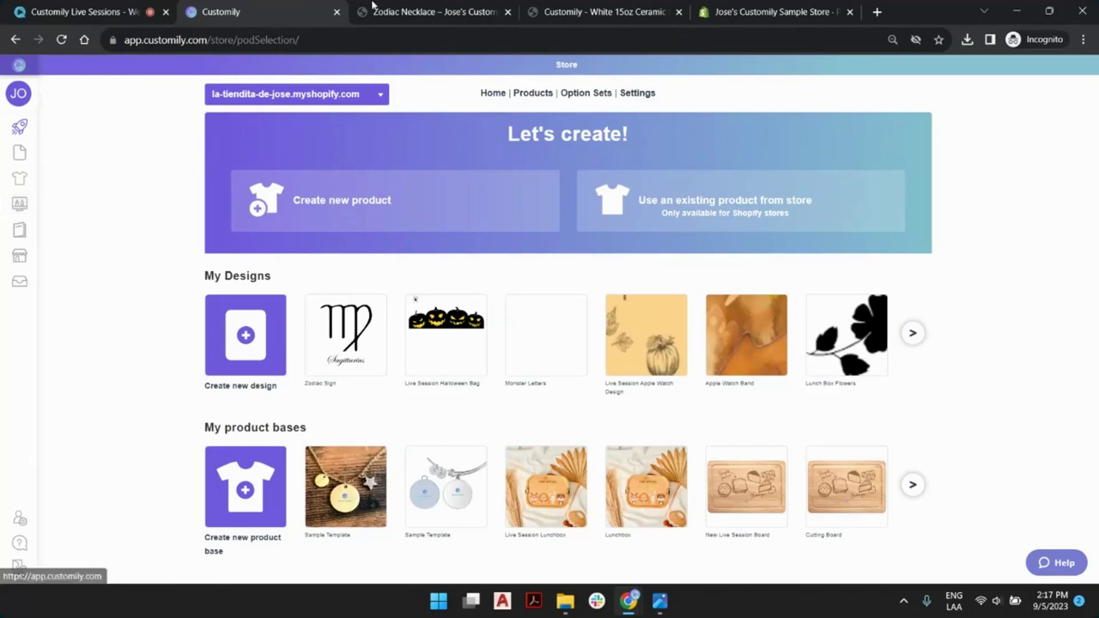
key("ctrl+Tab")
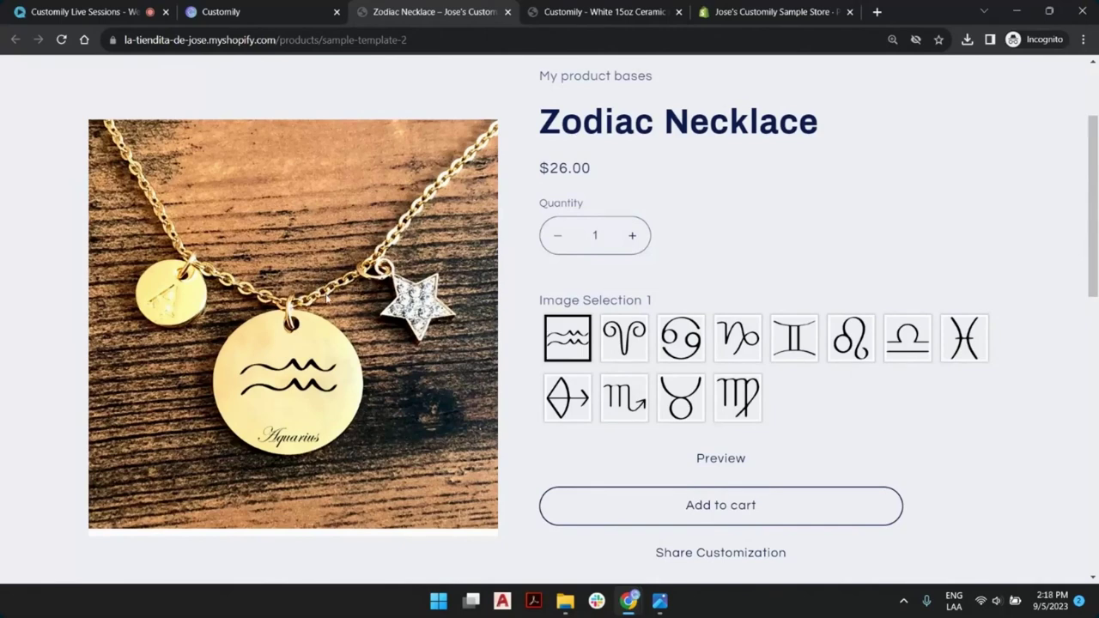
key("ctrl+shift+Tab")
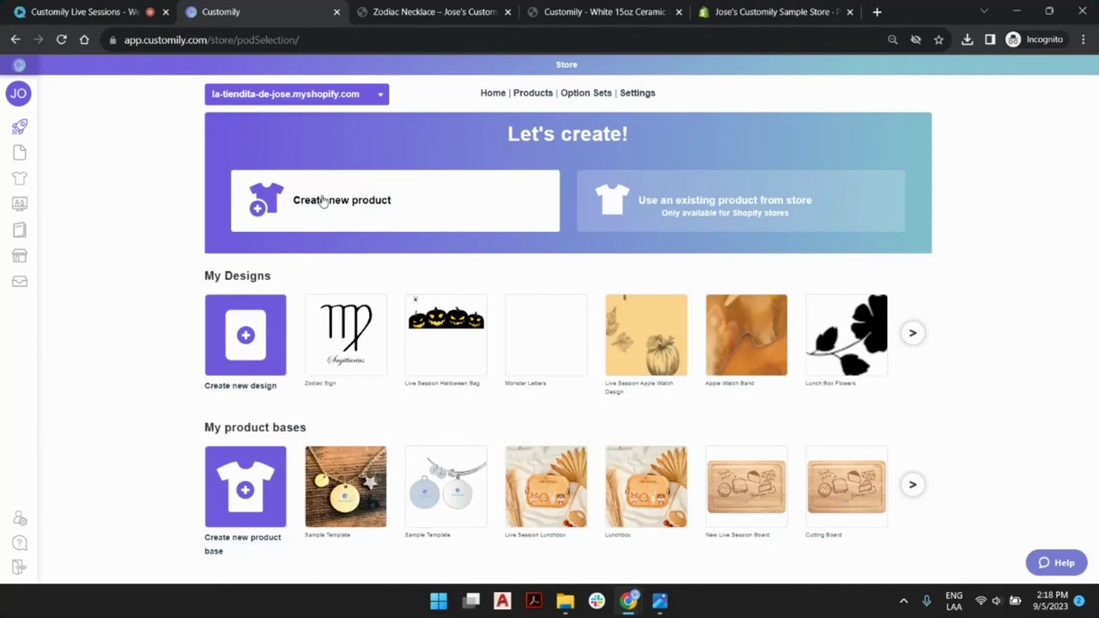
mouse_move(31, 208)
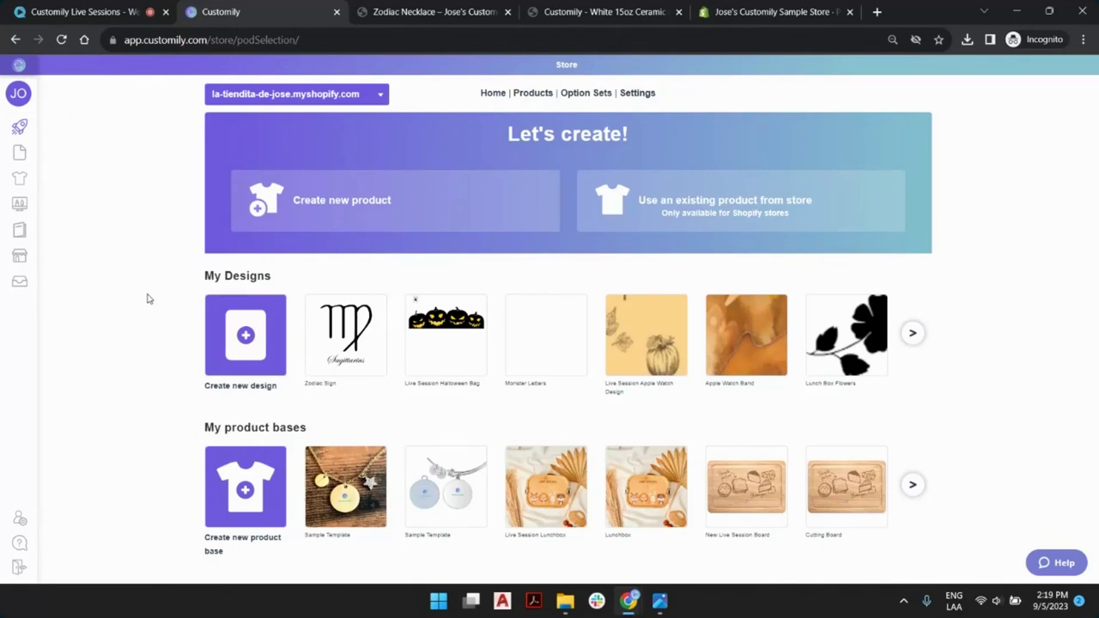
Step: Review the White 15oz Ceramic Mug personalization preview with its cat options, and return to the store home page
left_click(586, 11)
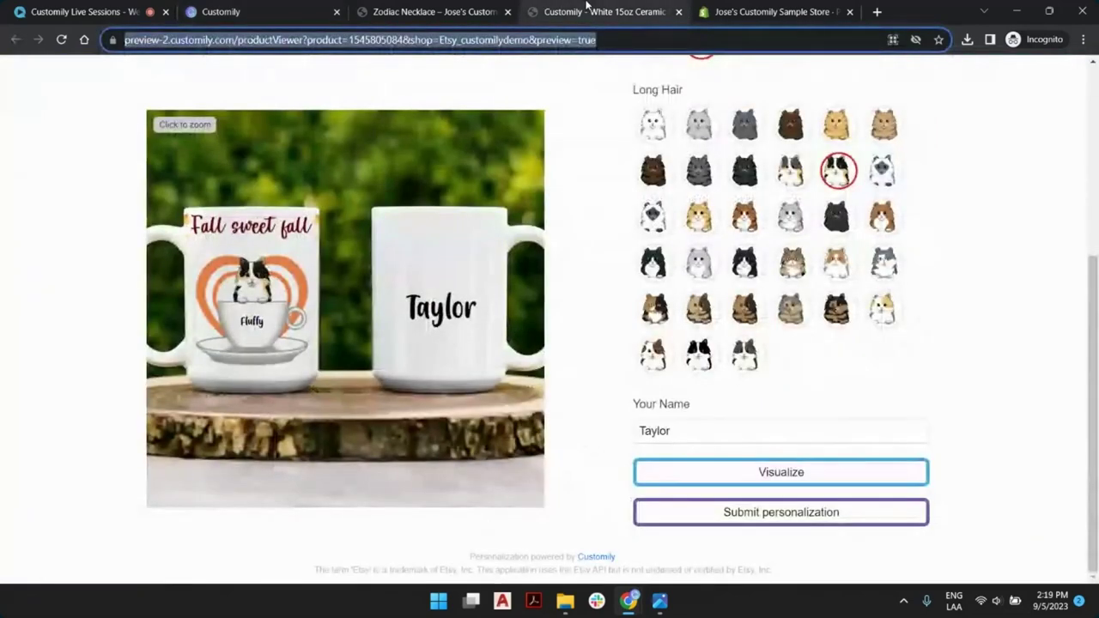
scroll(773, 381, "up", 4)
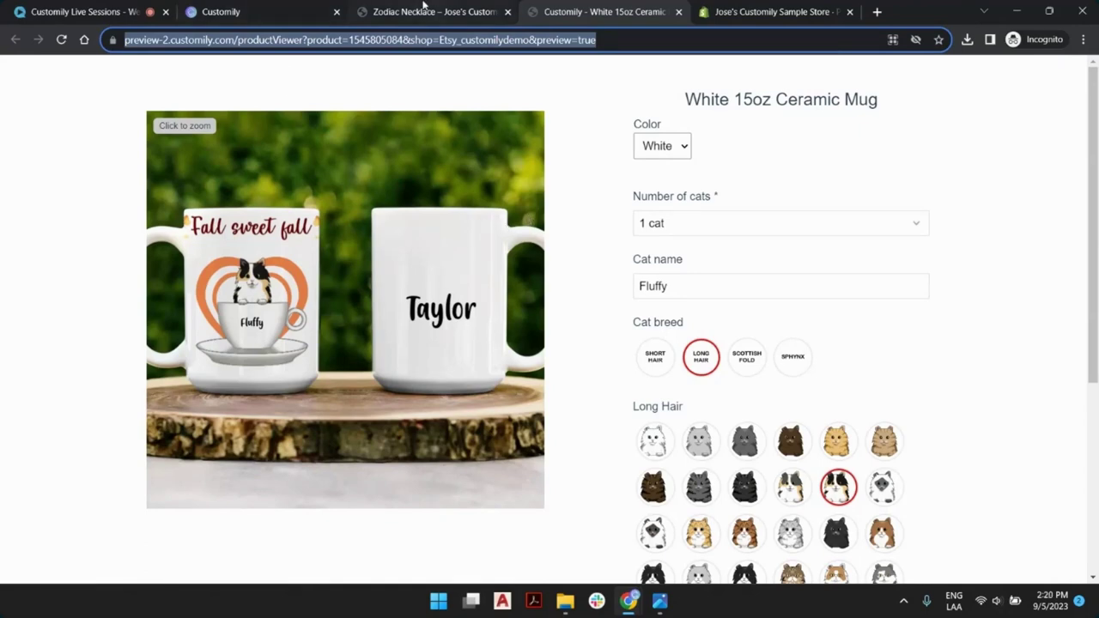
mouse_move(424, 7)
left_click(257, 12)
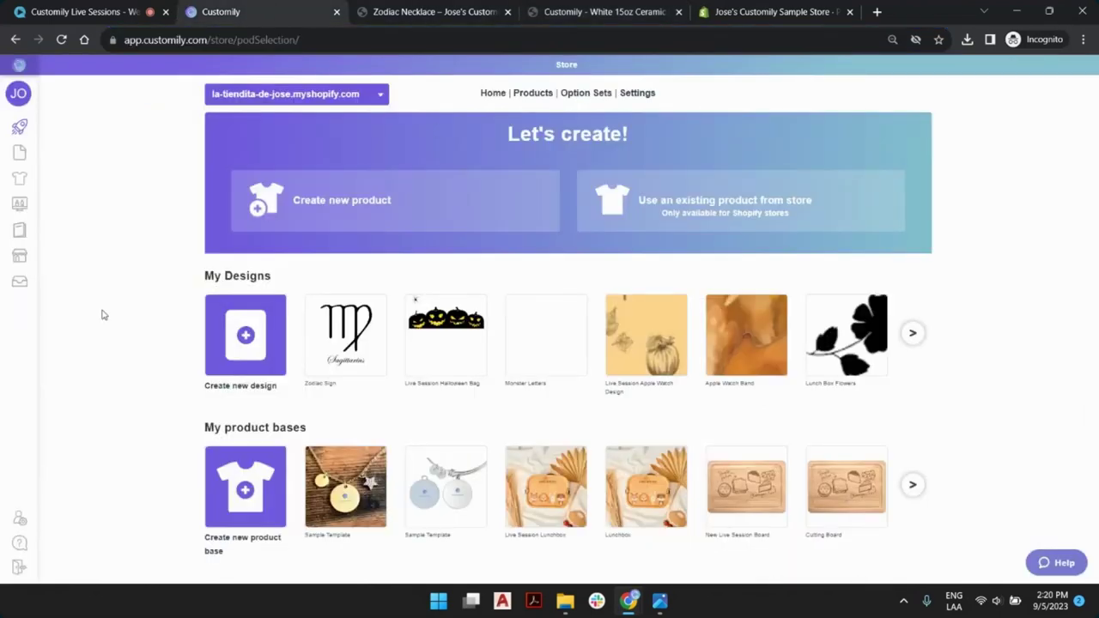
Step: Examine the product-base label and title on the Zodiac Necklace store page, and return to the store home page
left_click(435, 10)
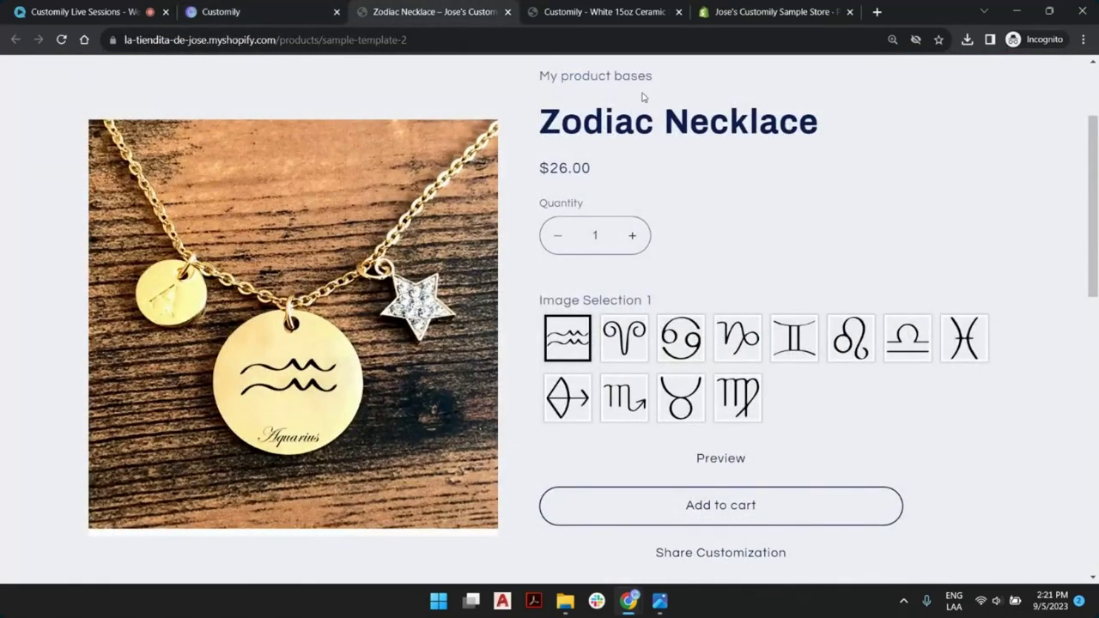
left_click_drag(662, 76, 561, 76)
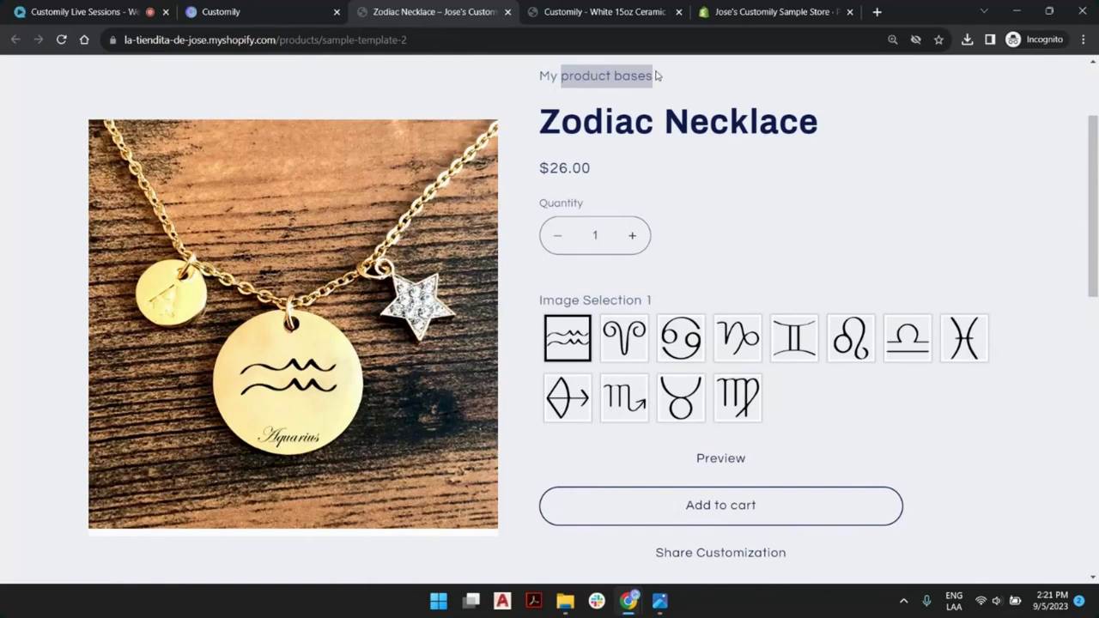
left_click(614, 84)
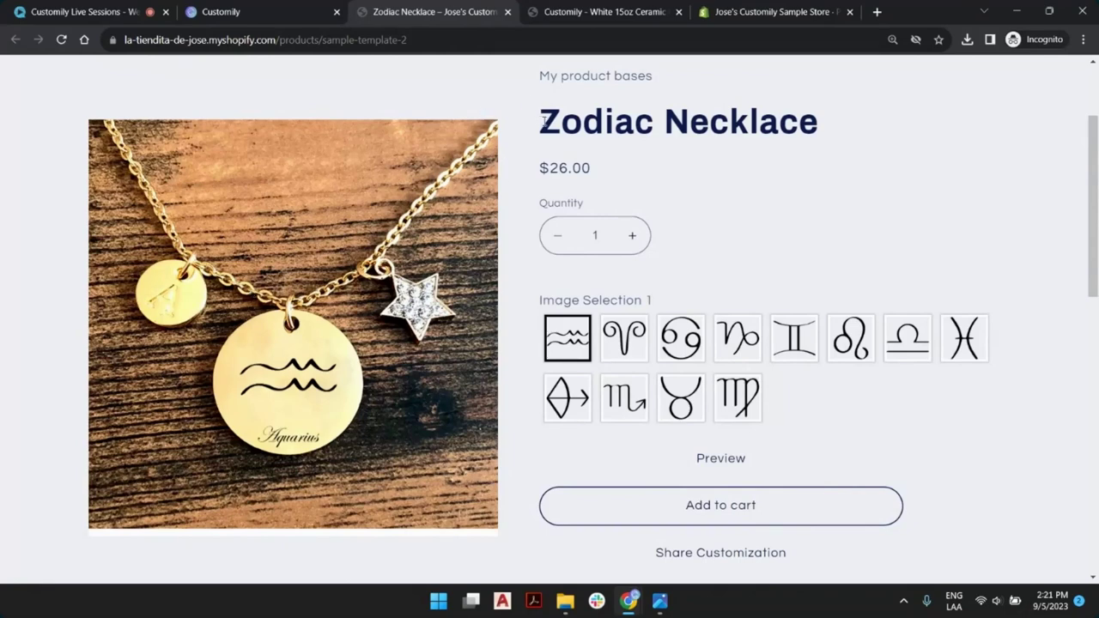
left_click_drag(816, 121, 548, 123)
left_click(644, 121)
left_click(554, 120)
left_click(210, 12)
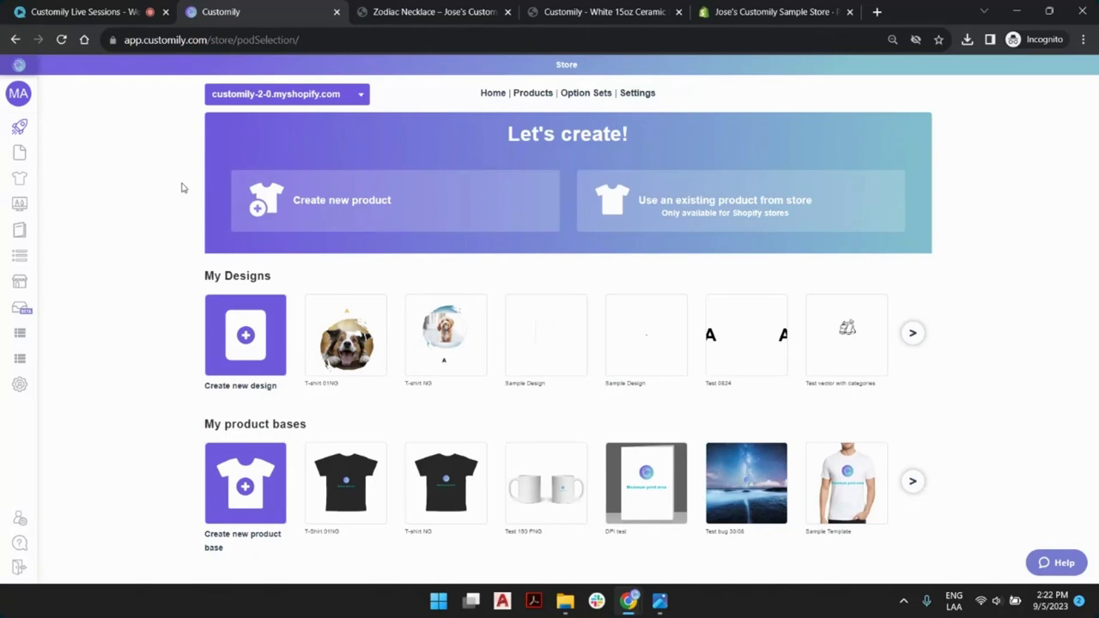
Step: View the providers offered for creating a new product and open the store's integration settings
left_click(382, 204)
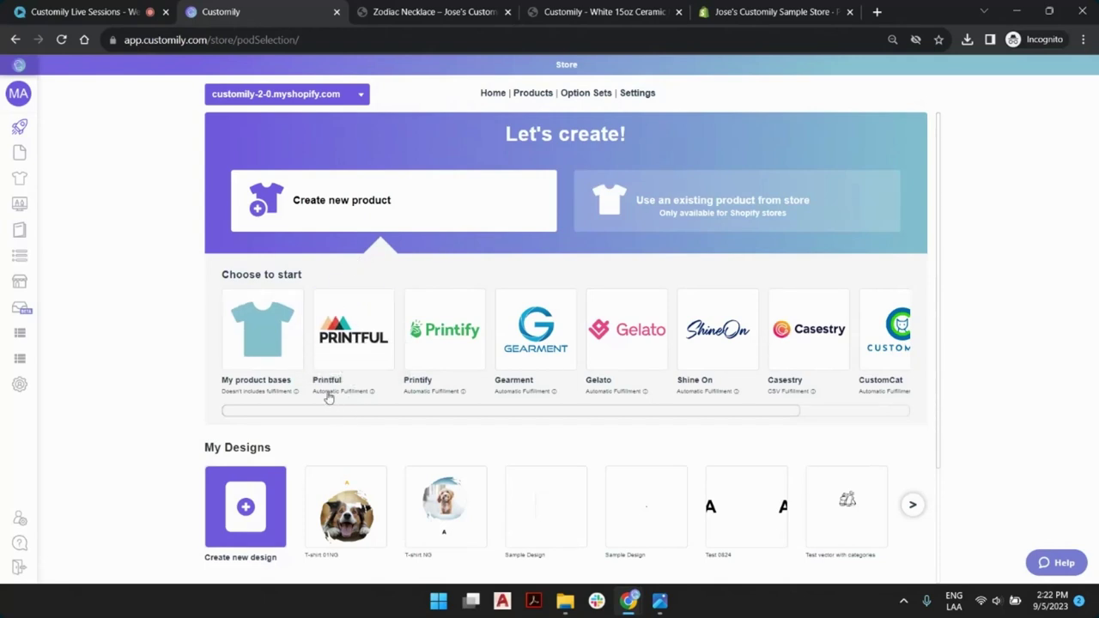
mouse_move(447, 396)
left_click(640, 95)
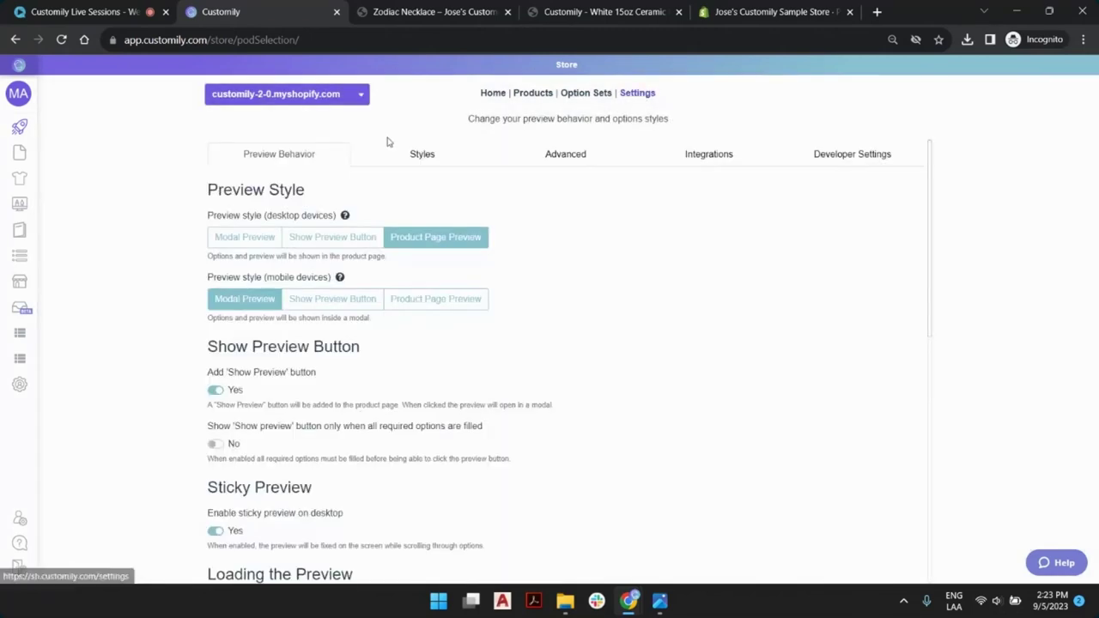
left_click(711, 155)
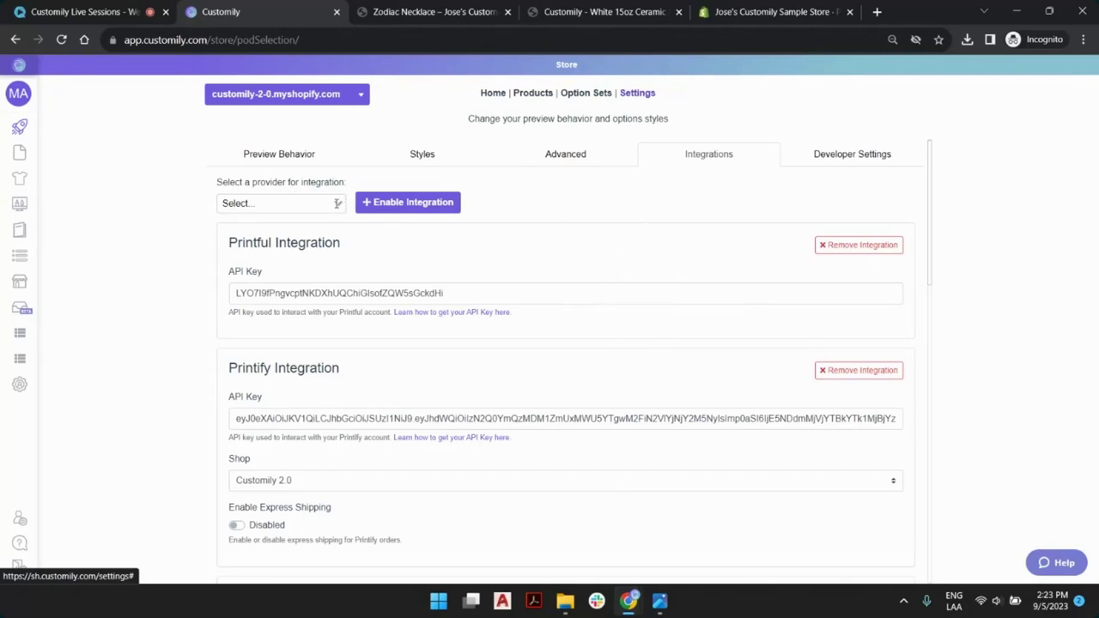
Step: Choose Gelato as the integration provider, enable it, and check its entry among the provider integrations
left_click(337, 203)
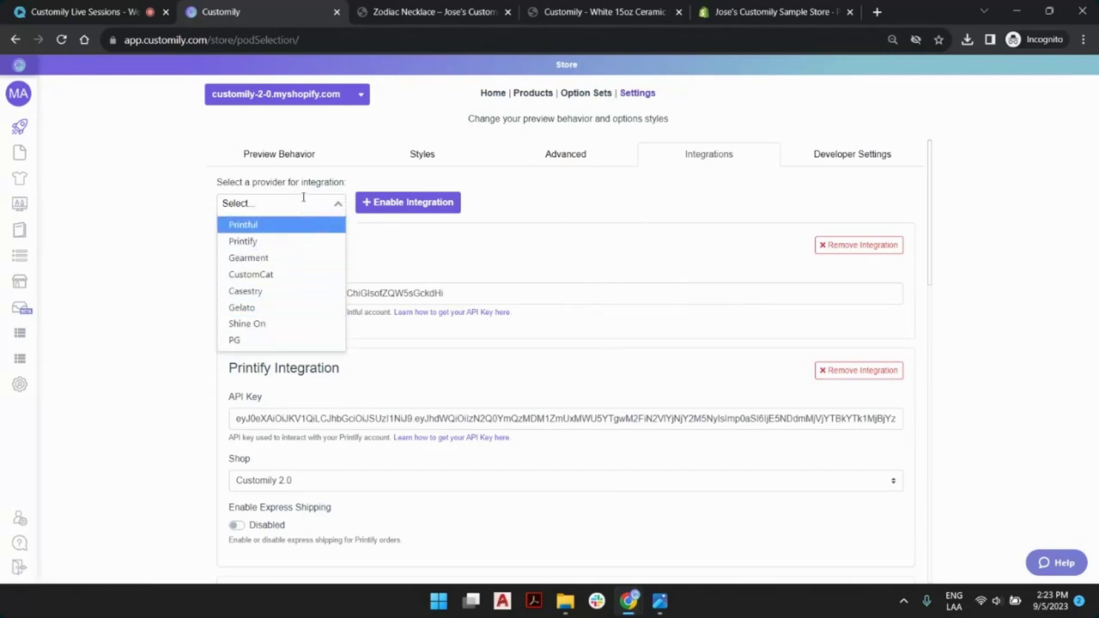
left_click(291, 259)
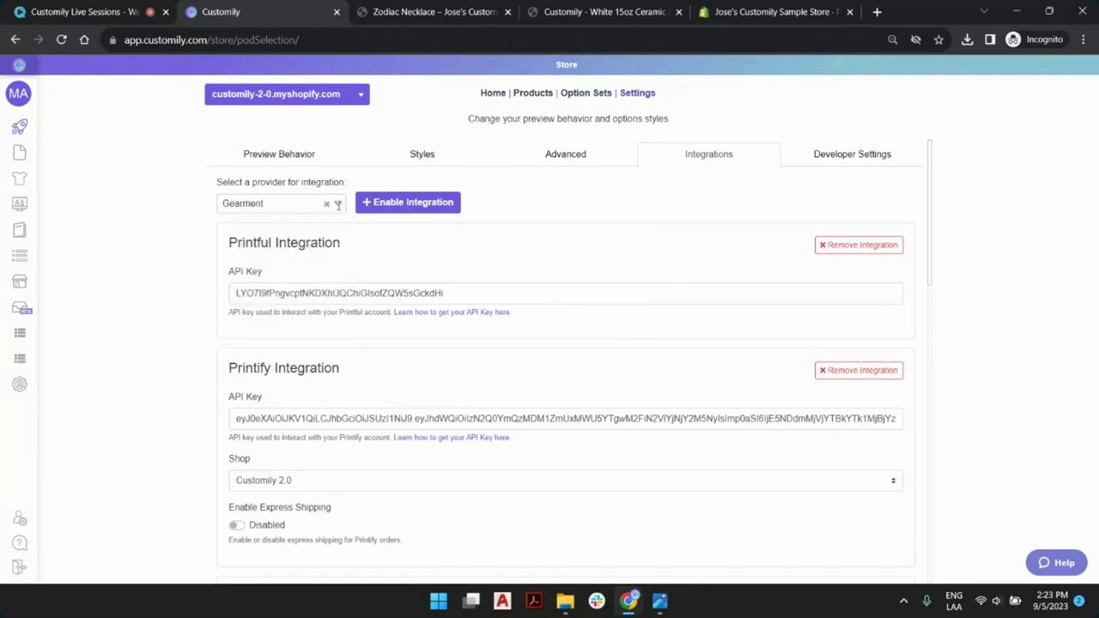
left_click(337, 204)
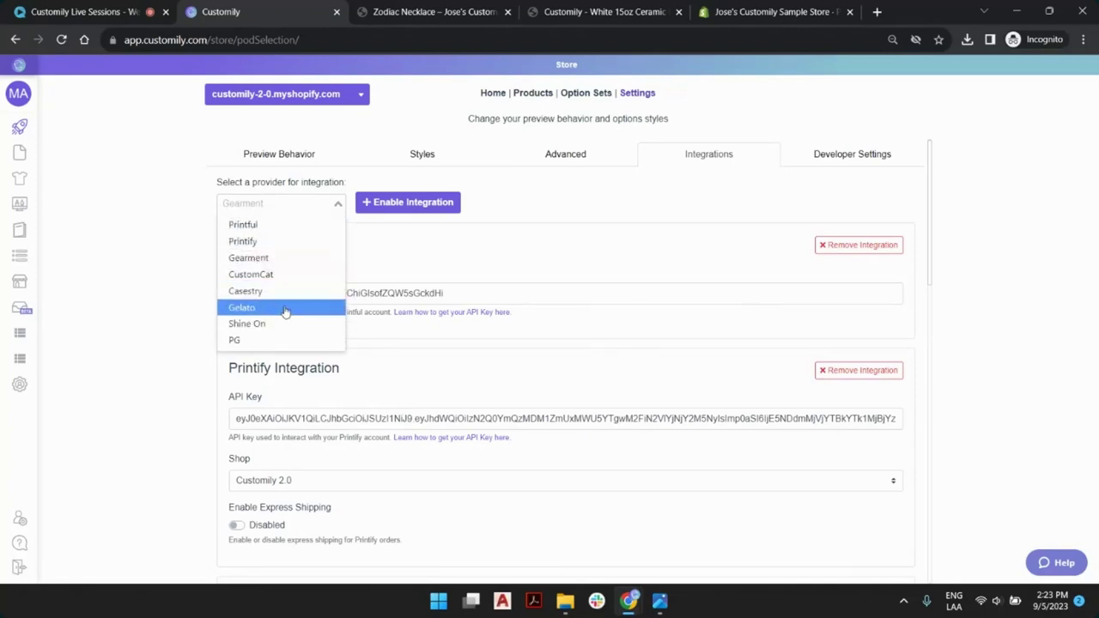
left_click(286, 311)
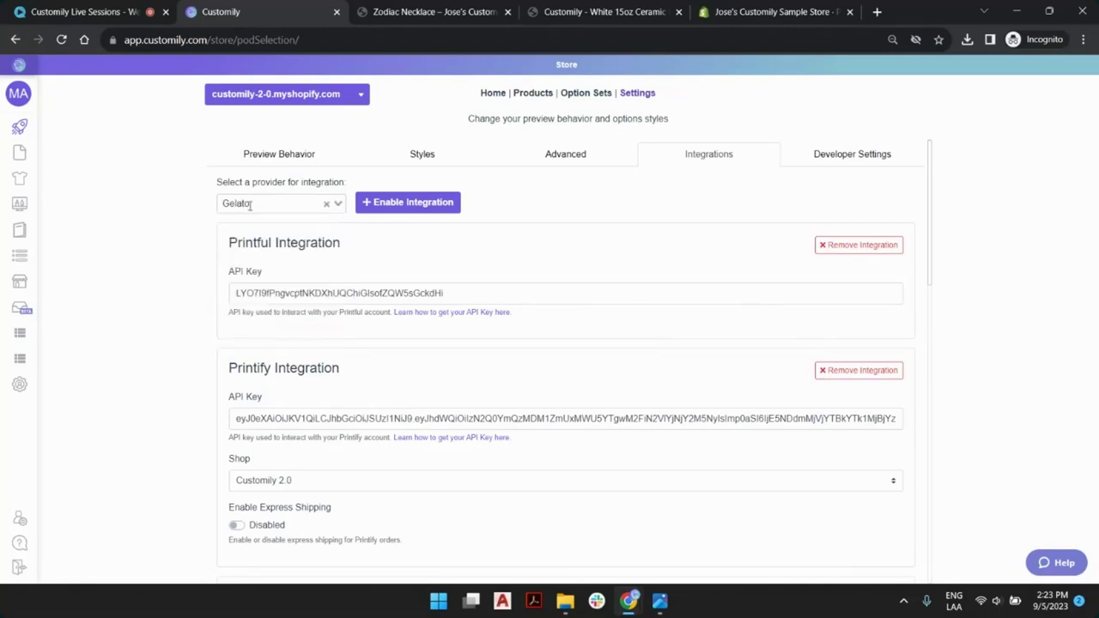
left_click(414, 208)
scroll(572, 258, "down", 7)
scroll(359, 214, "up", 1)
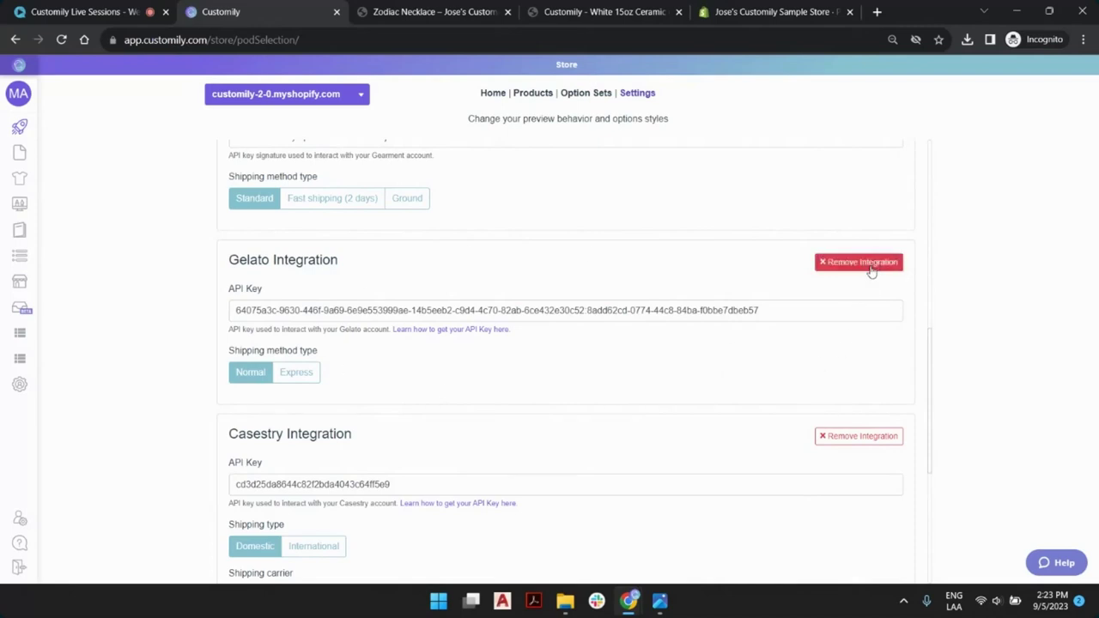
scroll(275, 311, "down", 5)
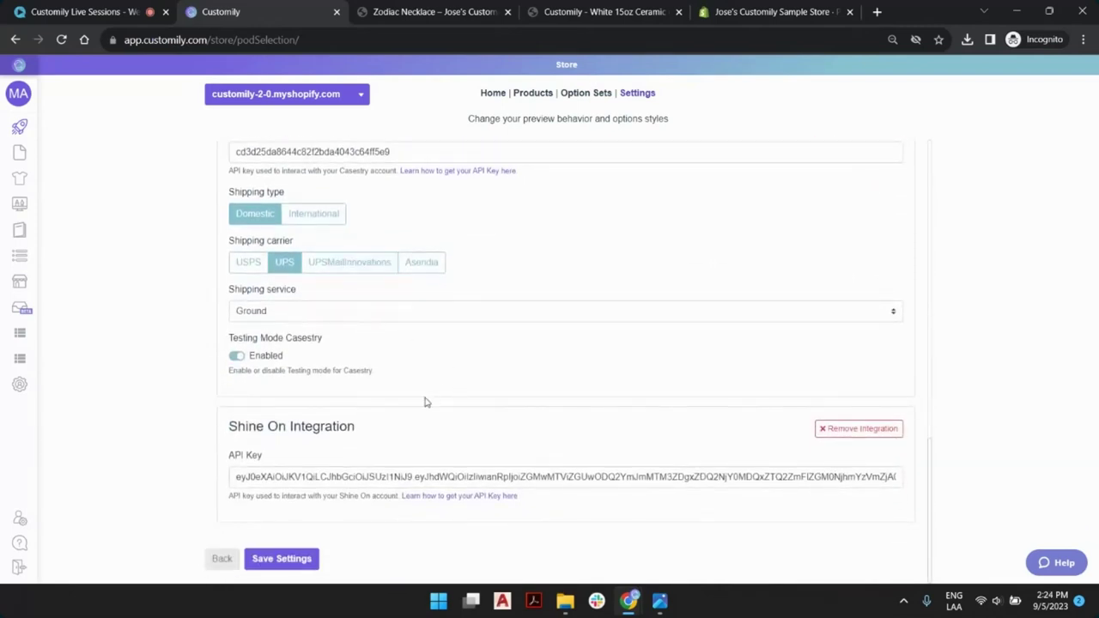
Step: Select PG as the provider for integration and look through the configured integrations down to Gelato
scroll(421, 378, "up", 10)
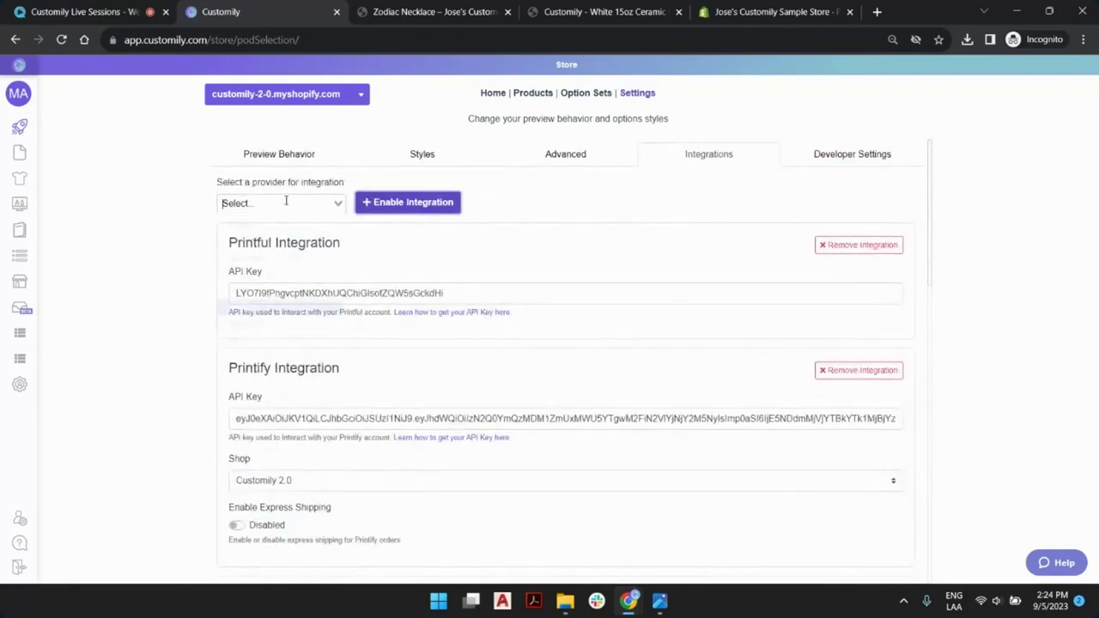
left_click(286, 202)
left_click(278, 340)
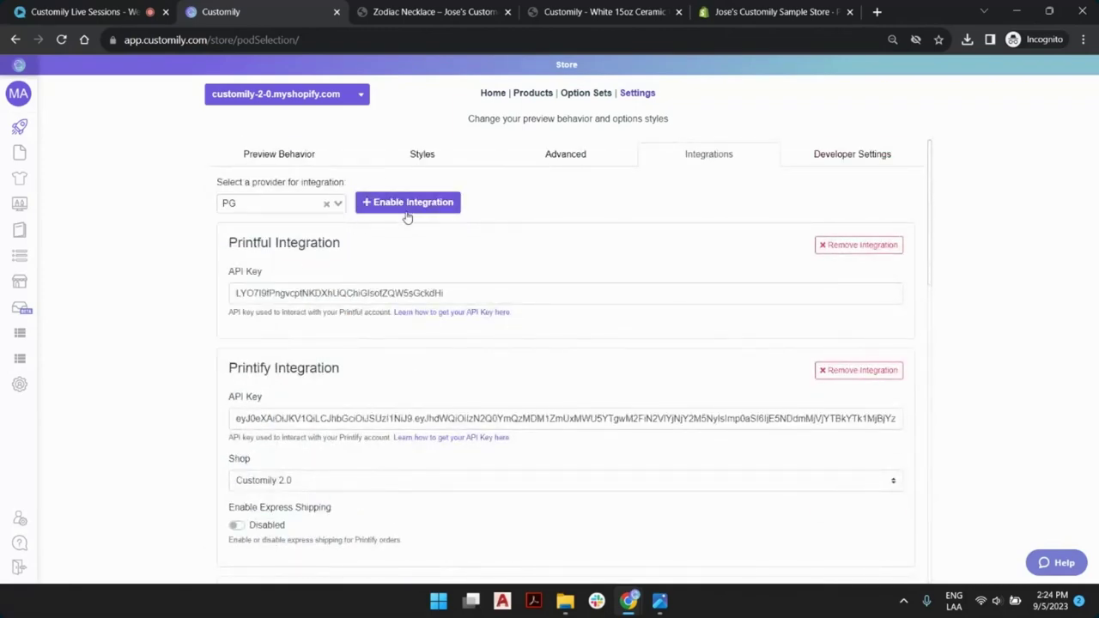
scroll(554, 262, "down", 10)
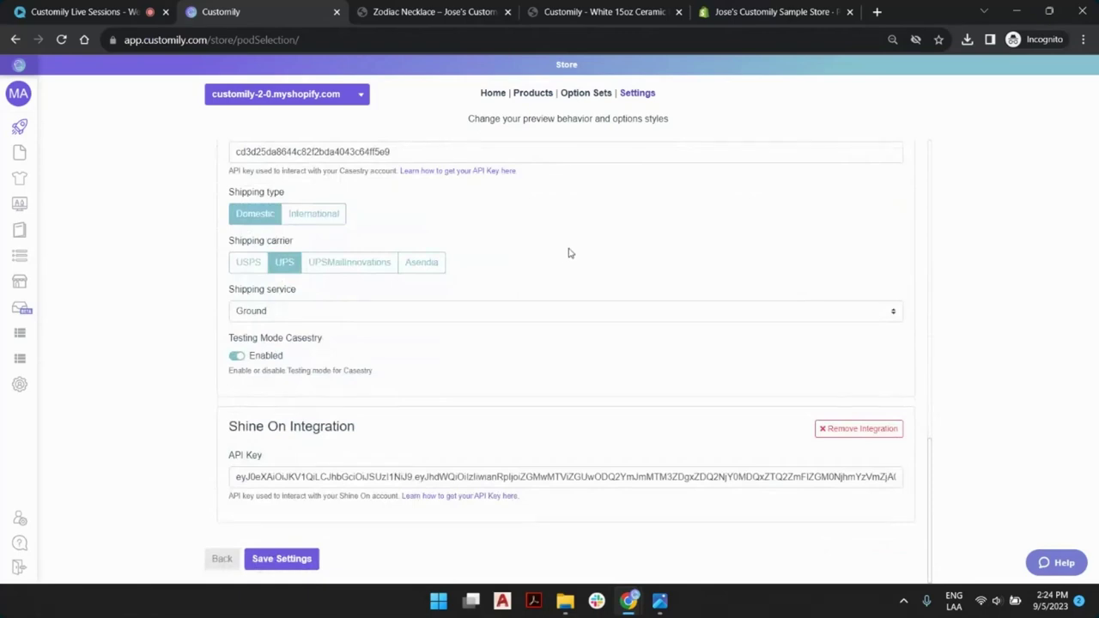
scroll(462, 328, "up", 7)
scroll(474, 387, "down", 2)
scroll(457, 373, "down", 2)
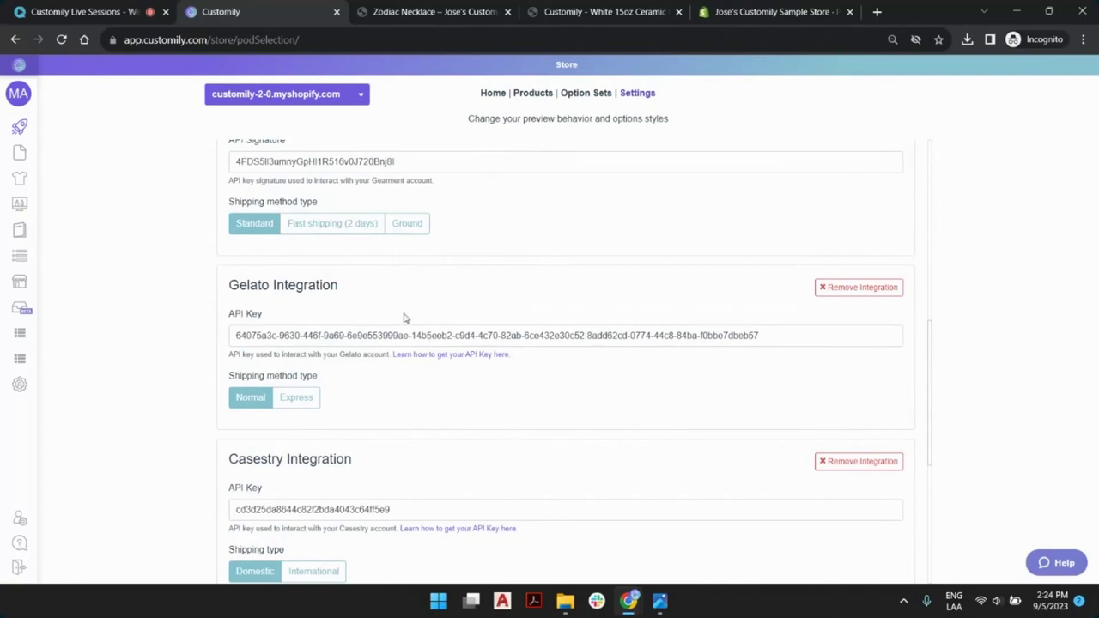
Step: Open the API key help article from the Gelato integration and read through it to the Gelato API key instructions
left_click_drag(232, 284, 324, 286)
left_click(324, 286)
left_click(460, 356)
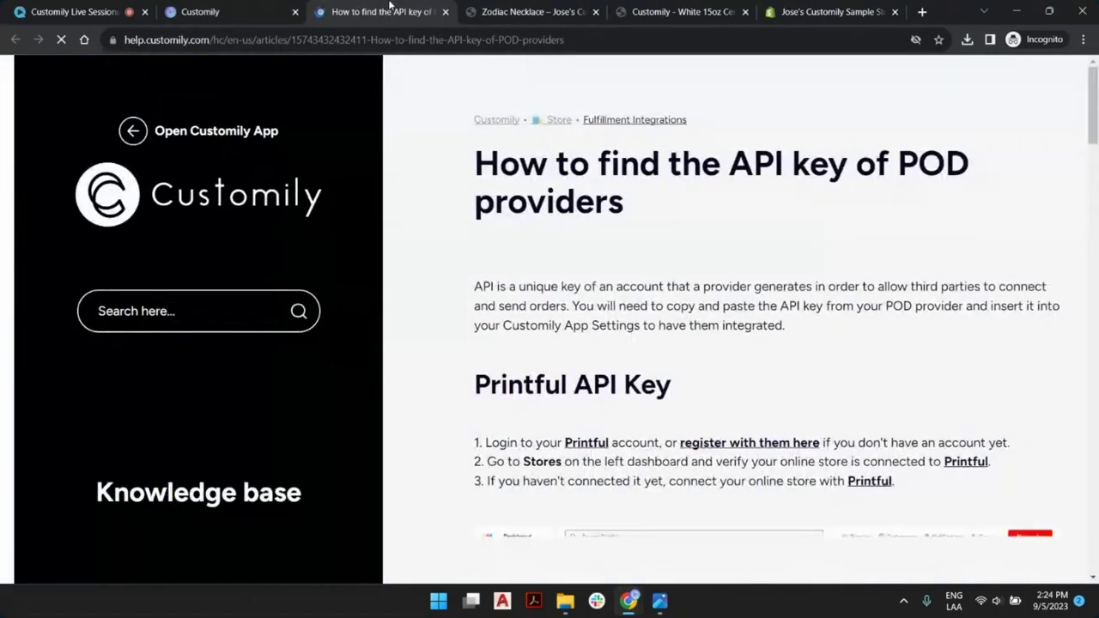
scroll(646, 285, "down", 2)
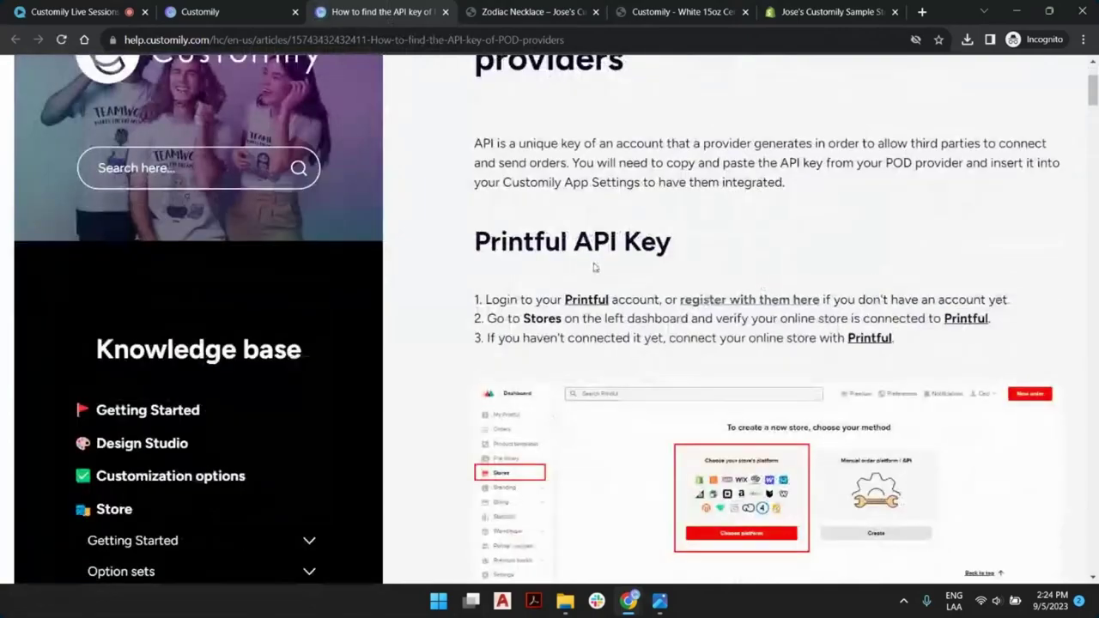
scroll(644, 284, "down", 10)
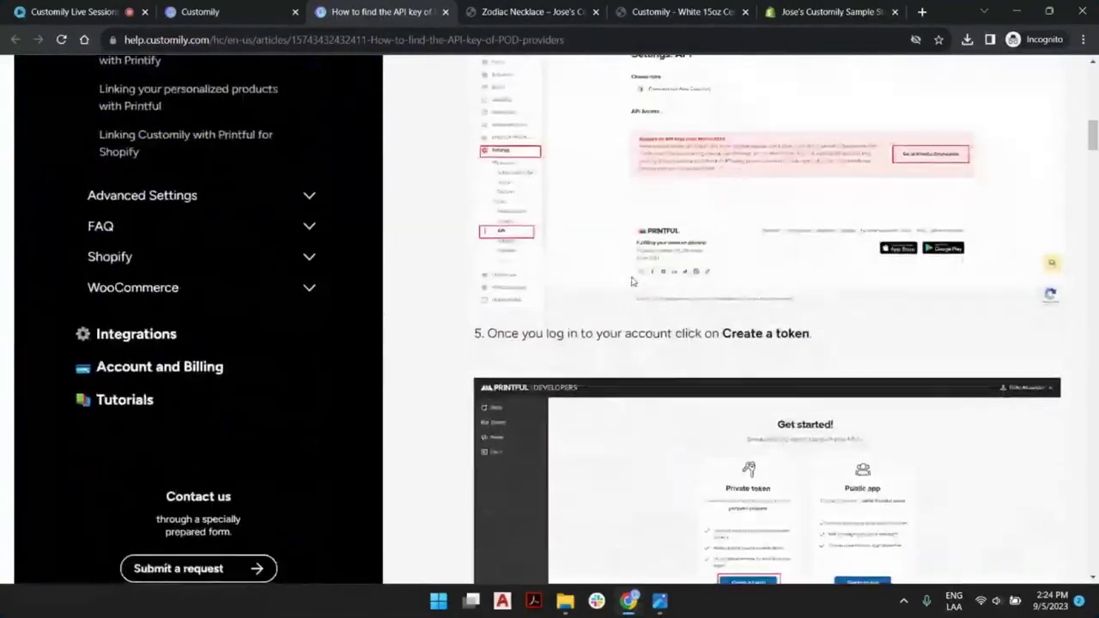
scroll(633, 279, "down", 10)
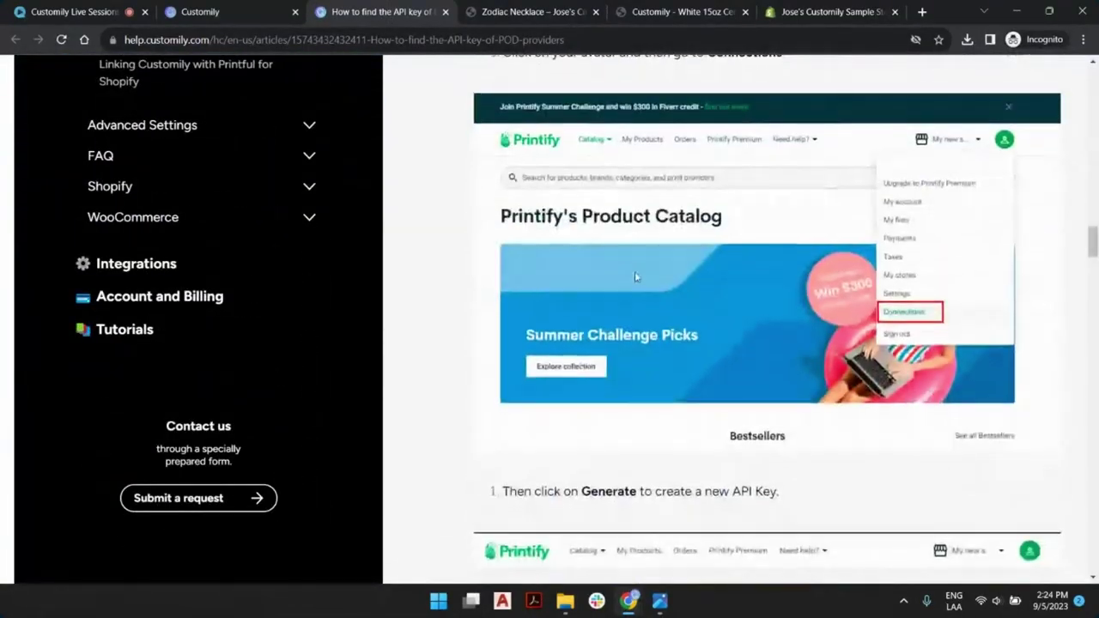
scroll(636, 276, "down", 10)
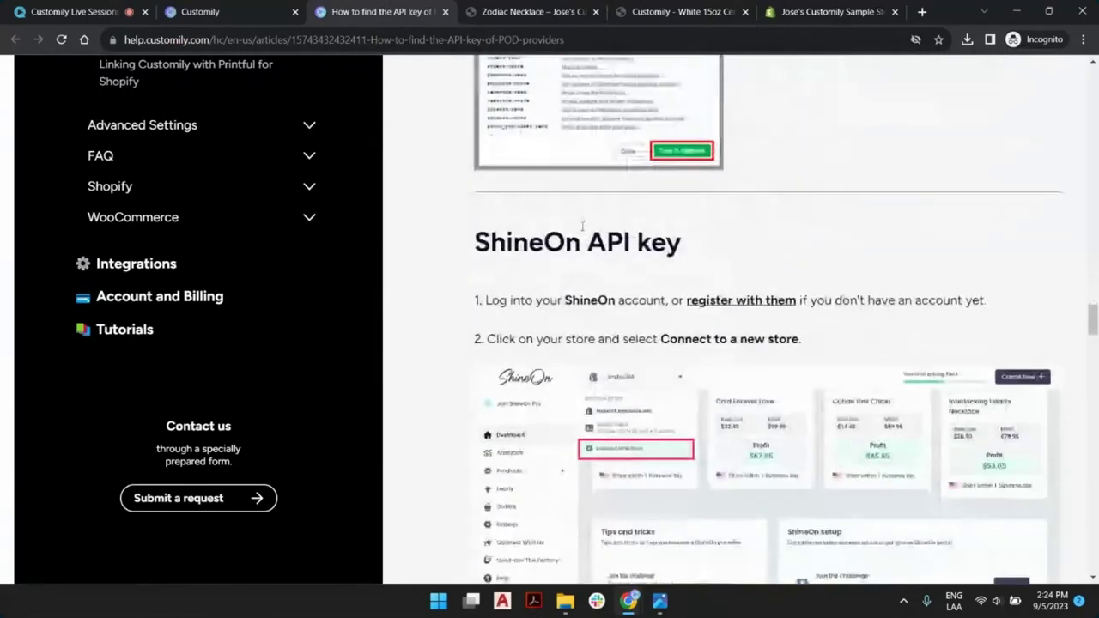
scroll(583, 226, "down", 10)
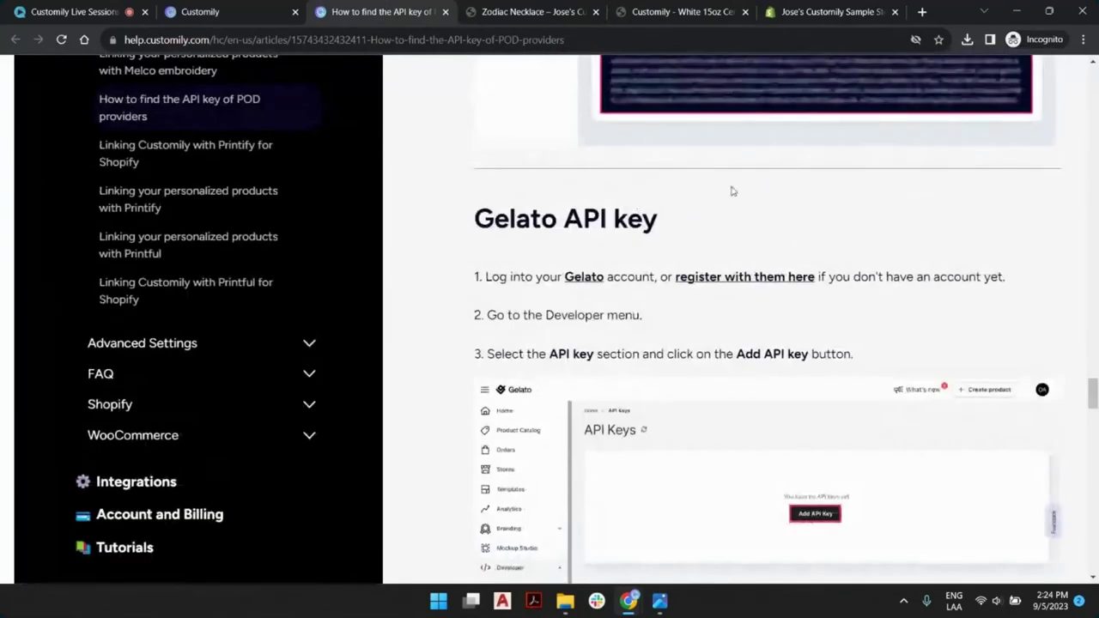
scroll(726, 223, "down", 8)
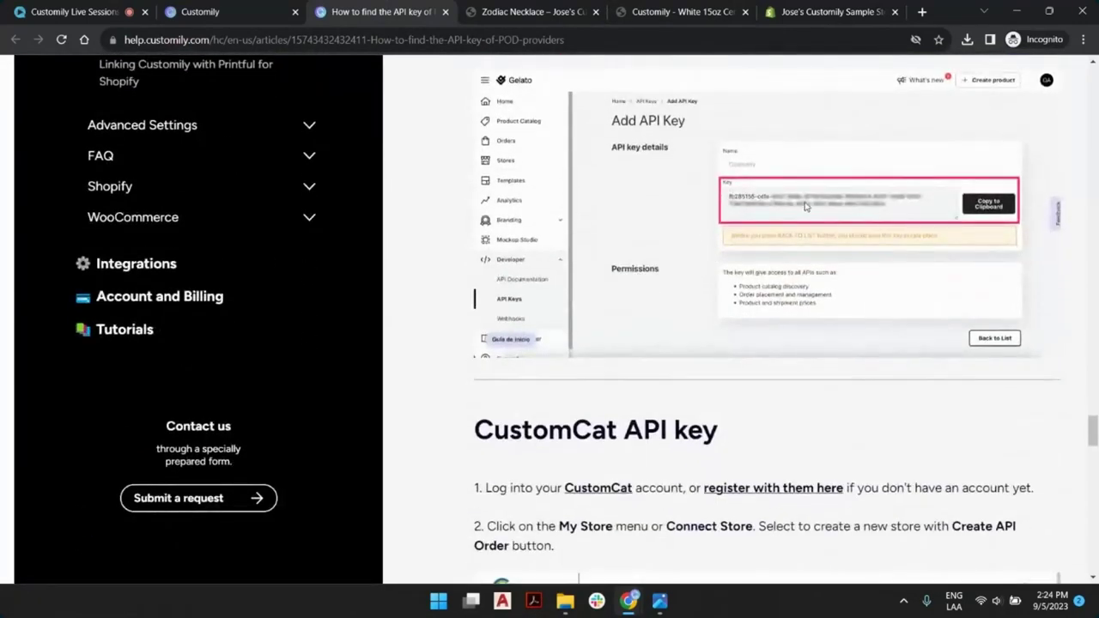
Step: Return to the store's integration settings and save them
left_click(254, 11)
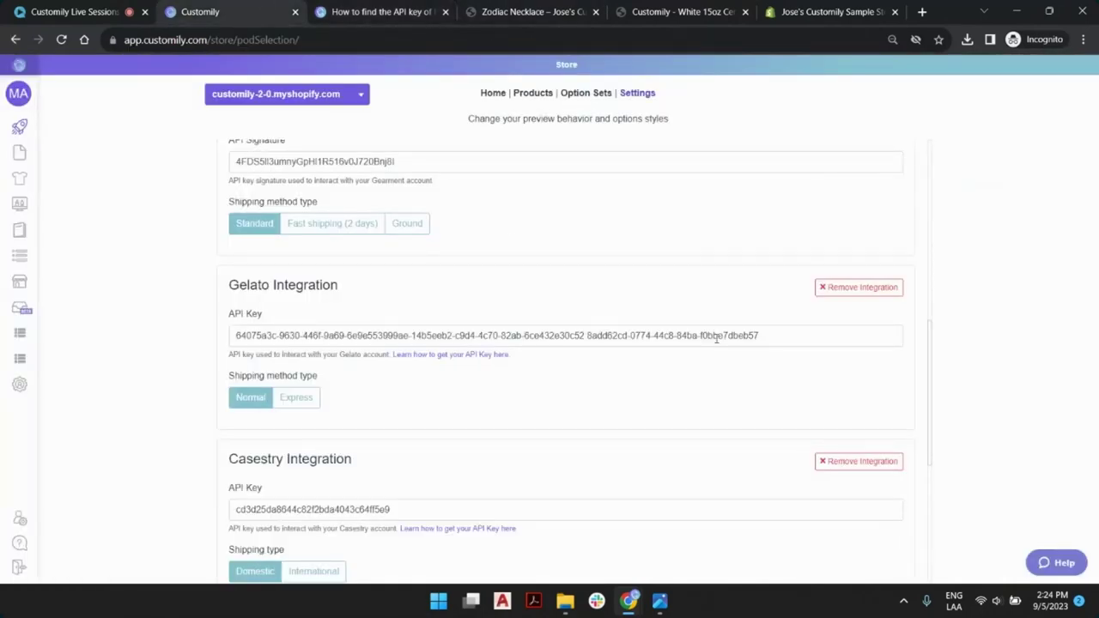
scroll(386, 391, "down", 4)
left_click(291, 563)
left_click(304, 567)
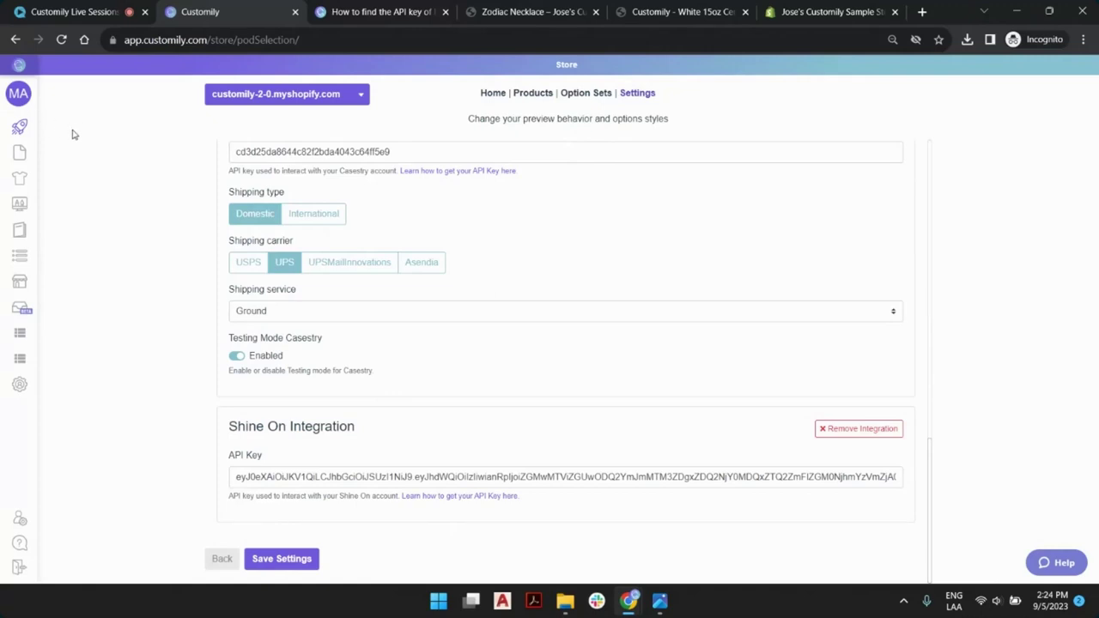
mouse_move(24, 127)
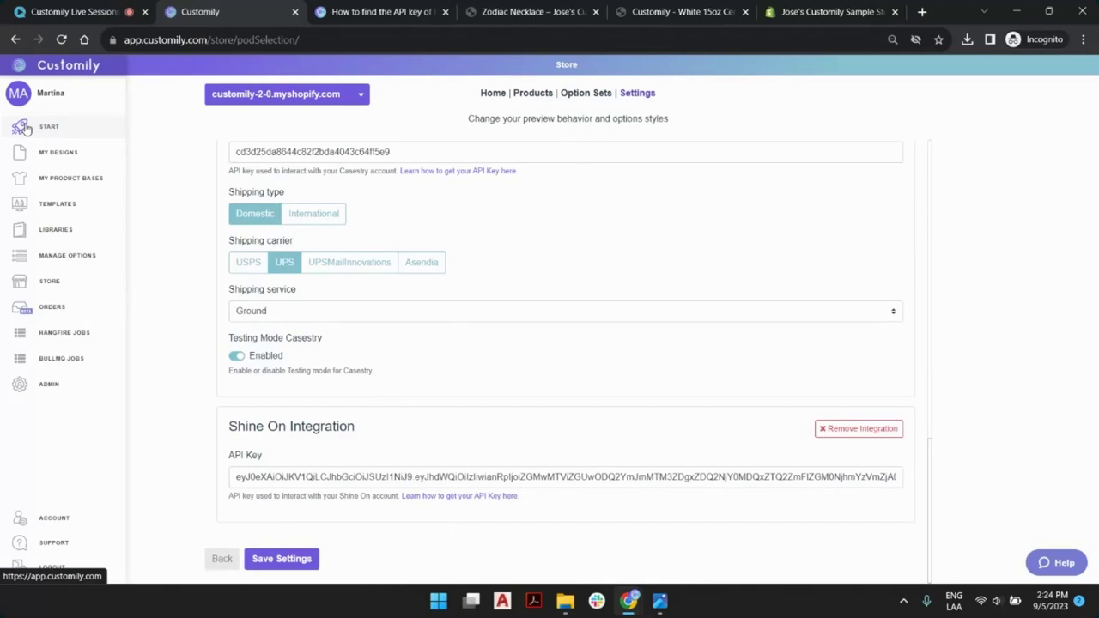
Step: Start creating a new product with Gelato as the provider and browse its catalog through the third page
left_click(24, 127)
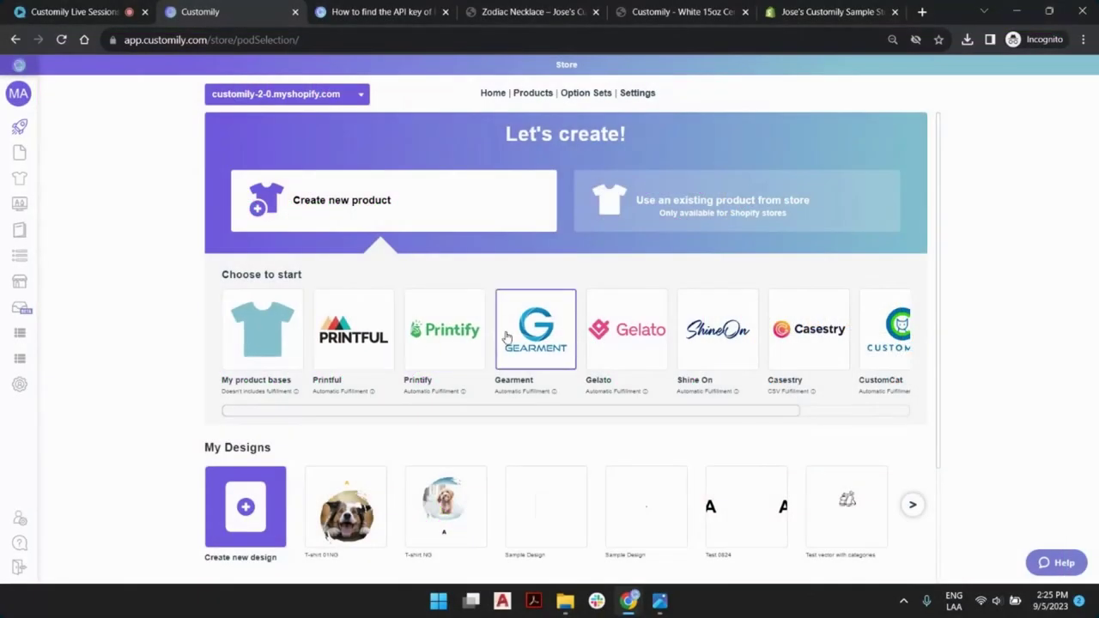
left_click(646, 335)
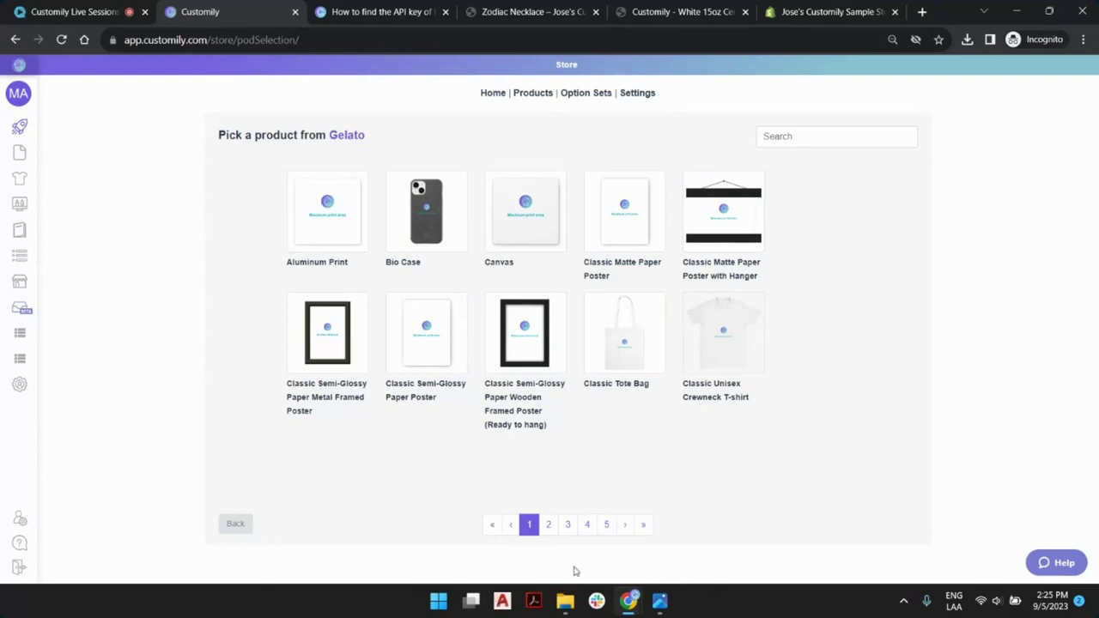
left_click(550, 526)
left_click(567, 527)
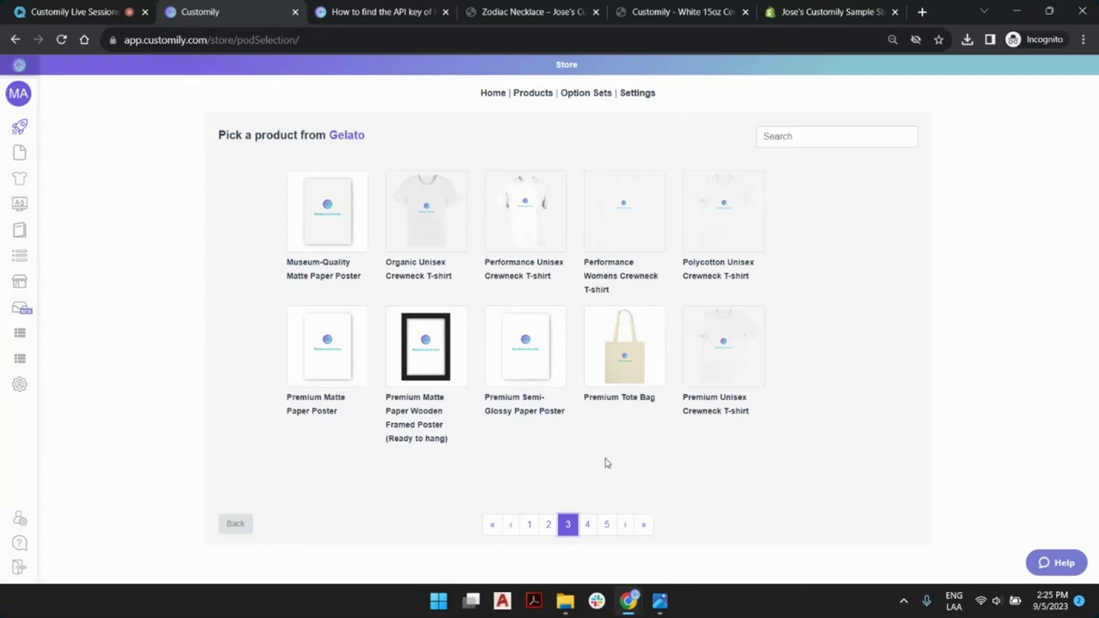
Step: Search the Gelato catalog for "mug", pick White 15oz Ceramic Mug, and accept the White variant with the Default print area
left_click(801, 137)
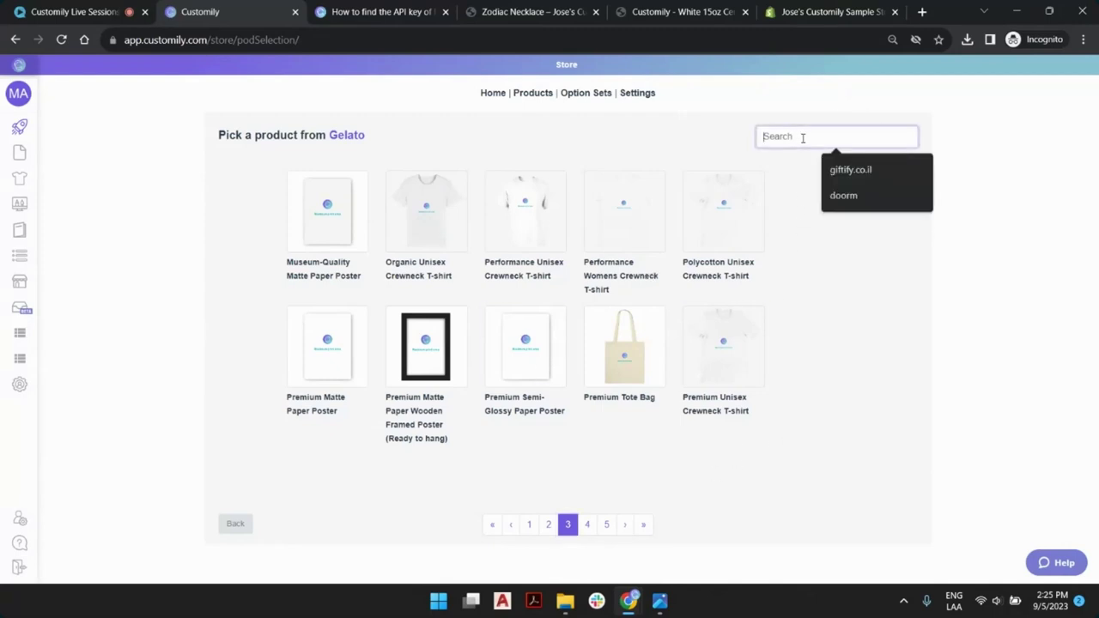
type("mug")
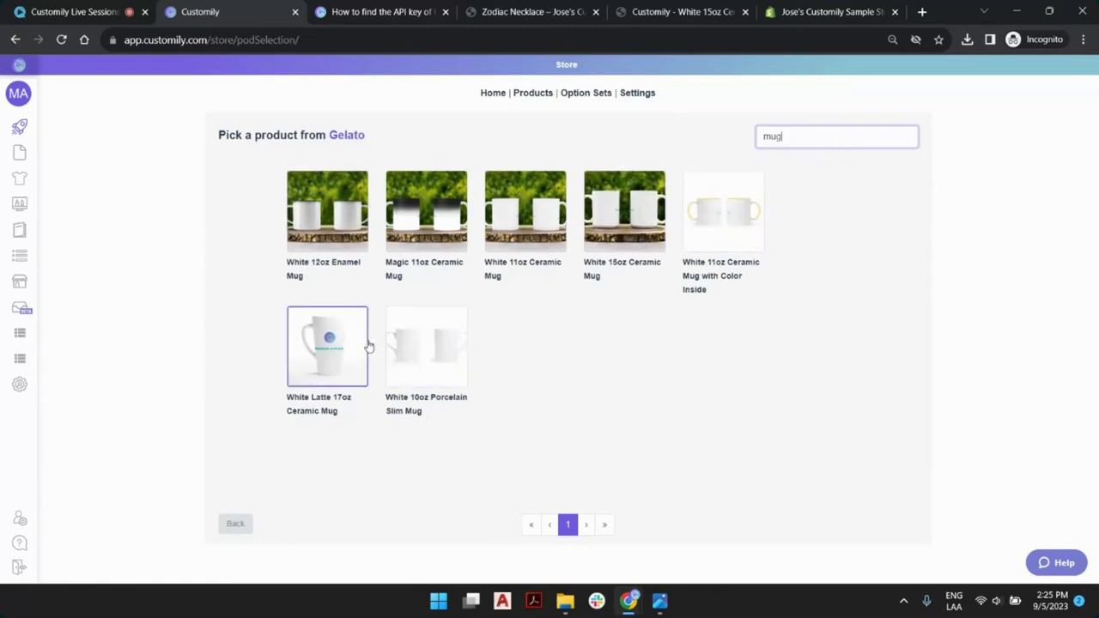
left_click(630, 212)
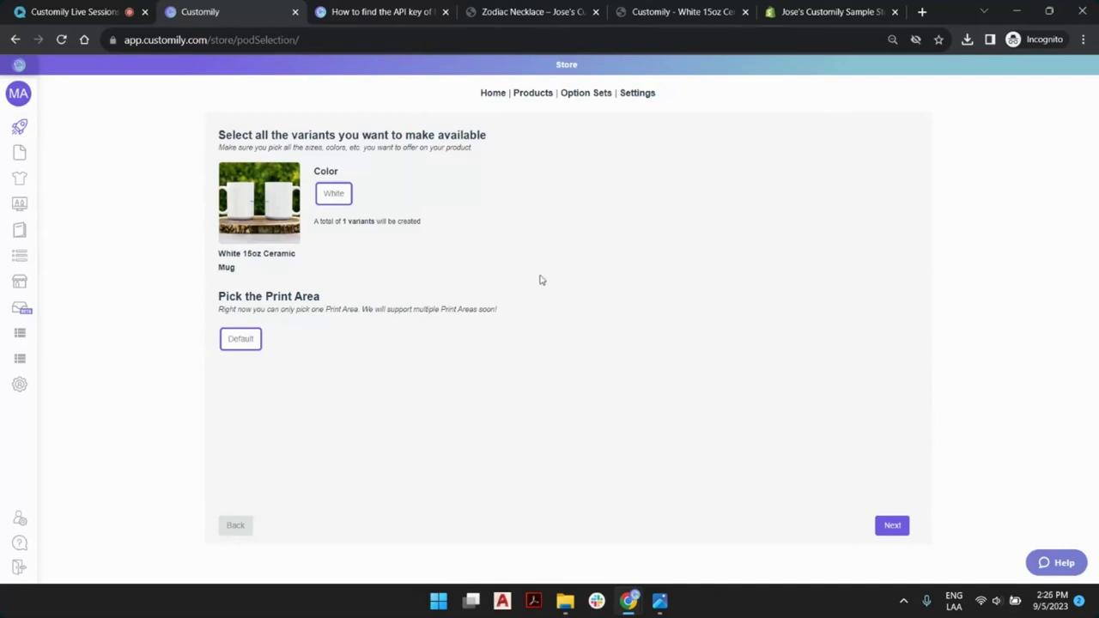
left_click(892, 527)
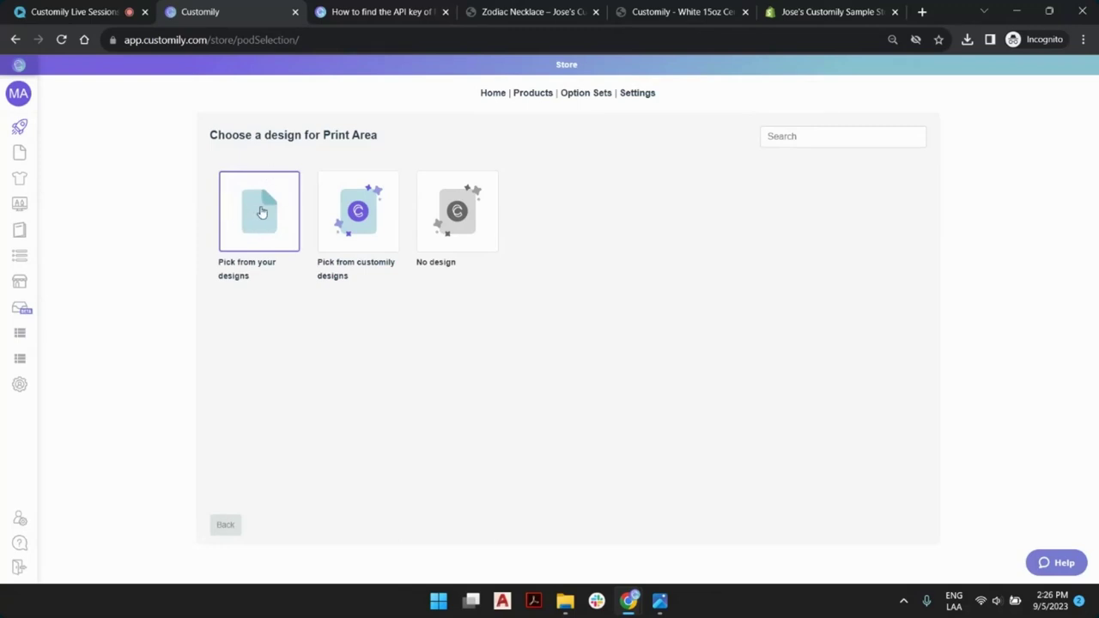
Step: Choose to pick from Customily designs, look through the design categories, and search the library for "mug"
left_click(367, 217)
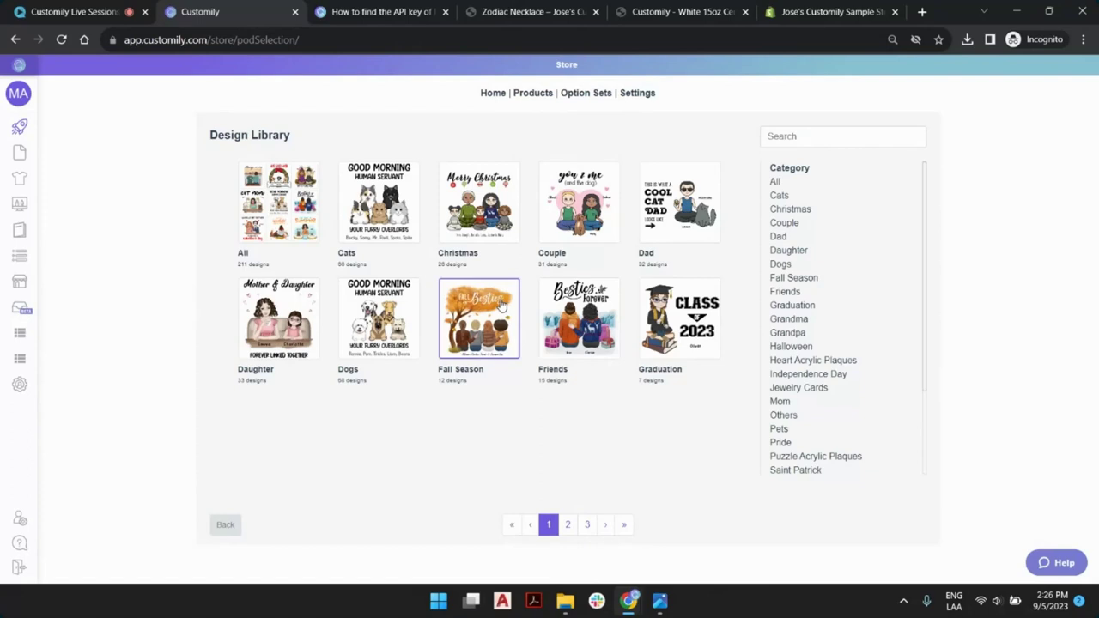
scroll(834, 376, "down", 3)
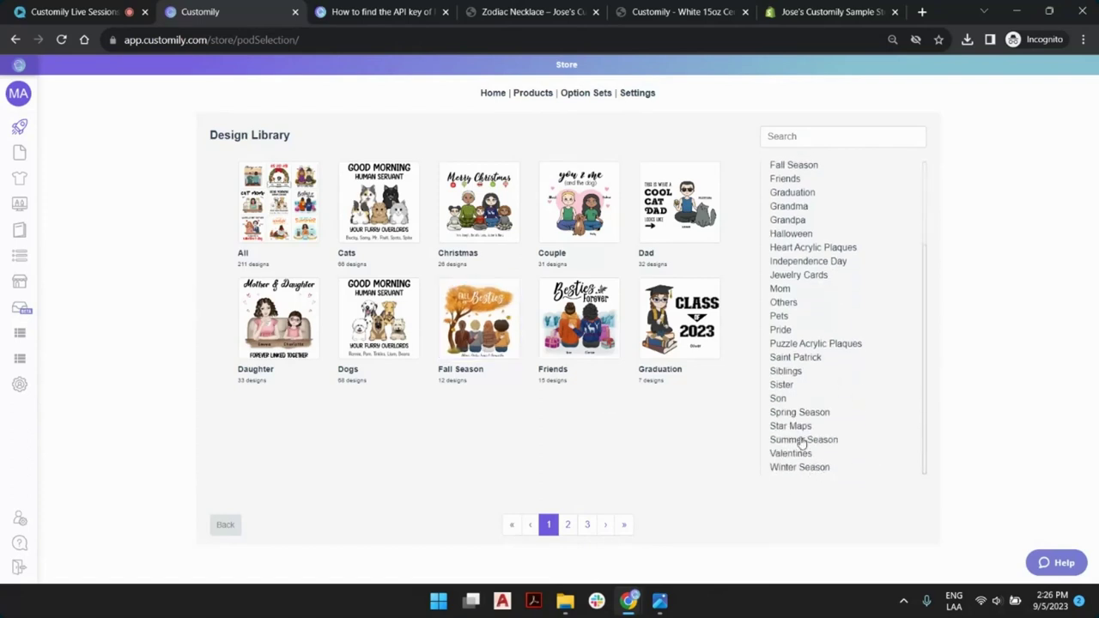
scroll(803, 440, "up", 2)
scroll(782, 425, "up", 2)
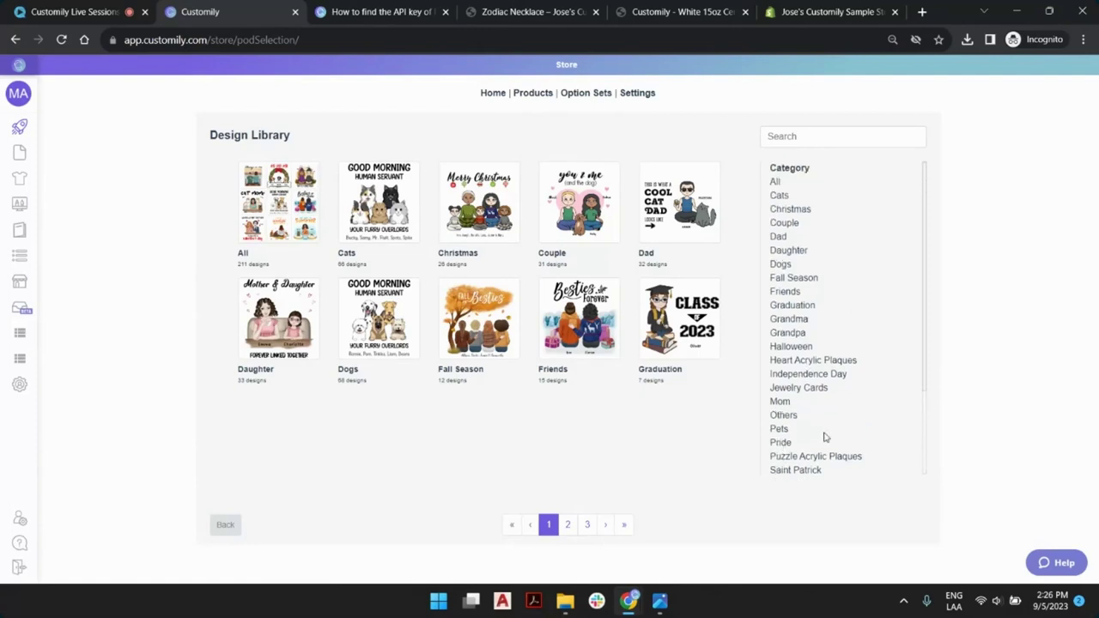
left_click(800, 139)
type("mug")
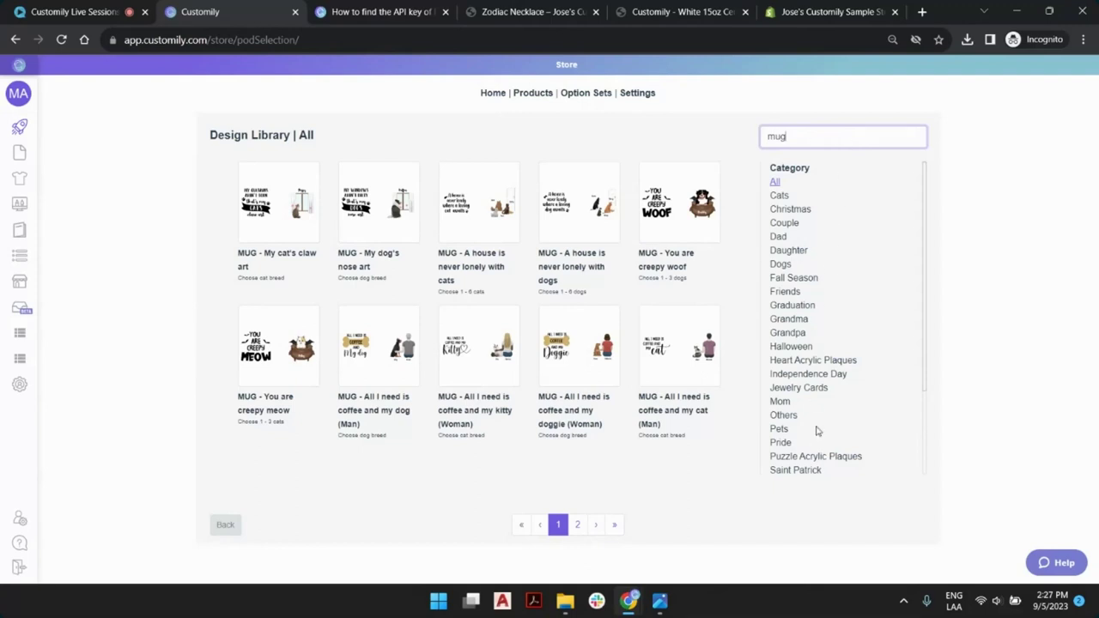
Step: Select the "Mug" cat design from the second results page and create the product in the Etsy_customilydemo store
left_click(578, 527)
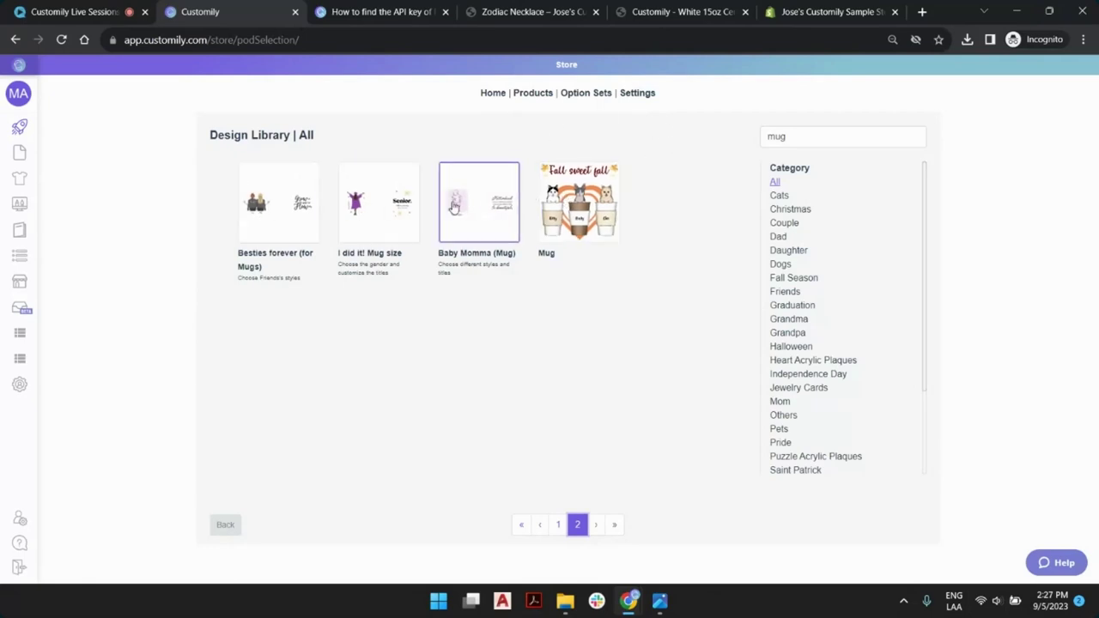
left_click(578, 206)
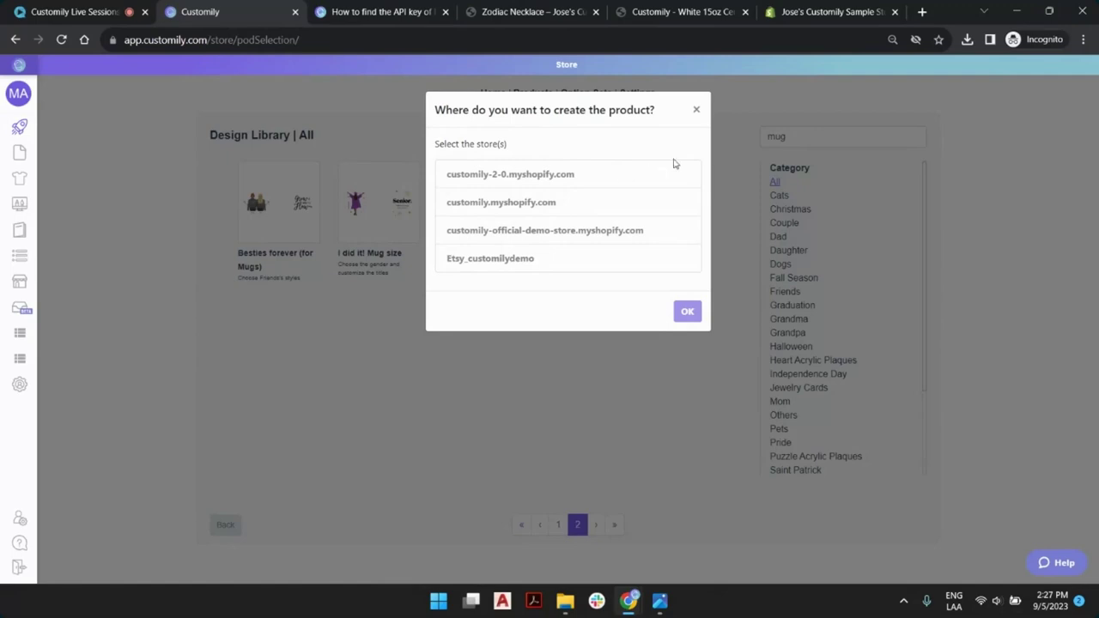
left_click(506, 266)
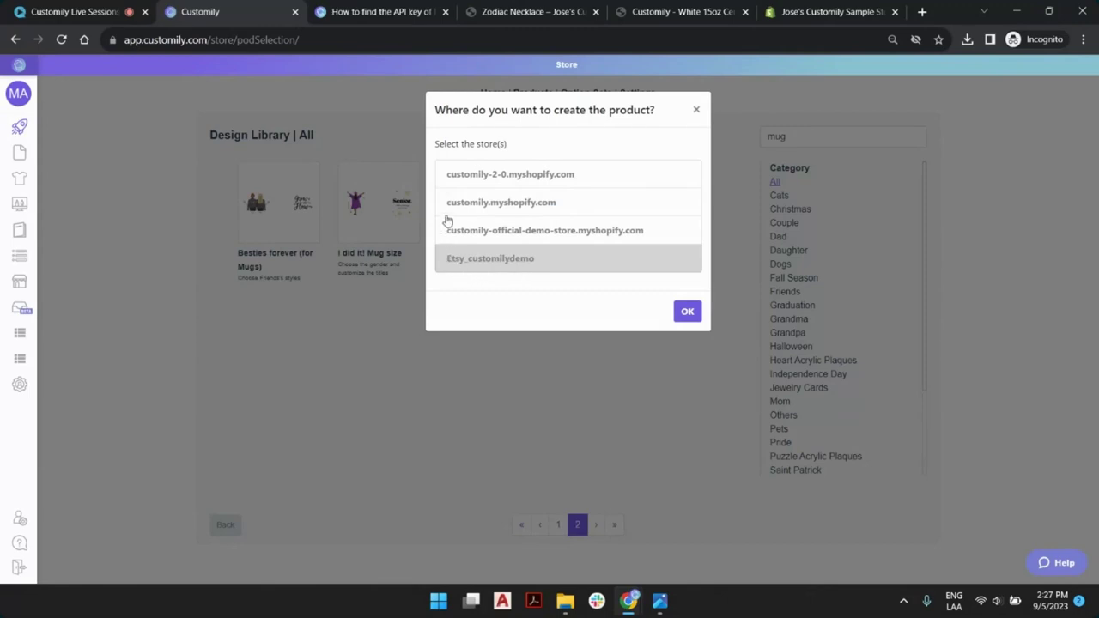
left_click(688, 314)
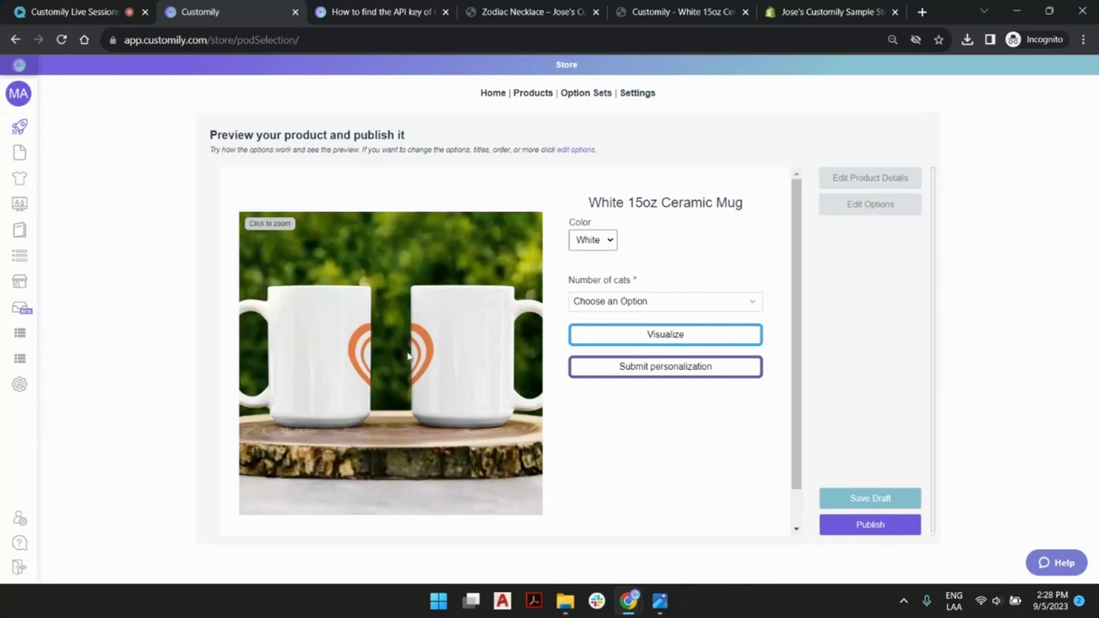
Step: Look over the mug preview, try to visualize it, and set the number of cats to 1 cat
scroll(713, 211, "down", 1)
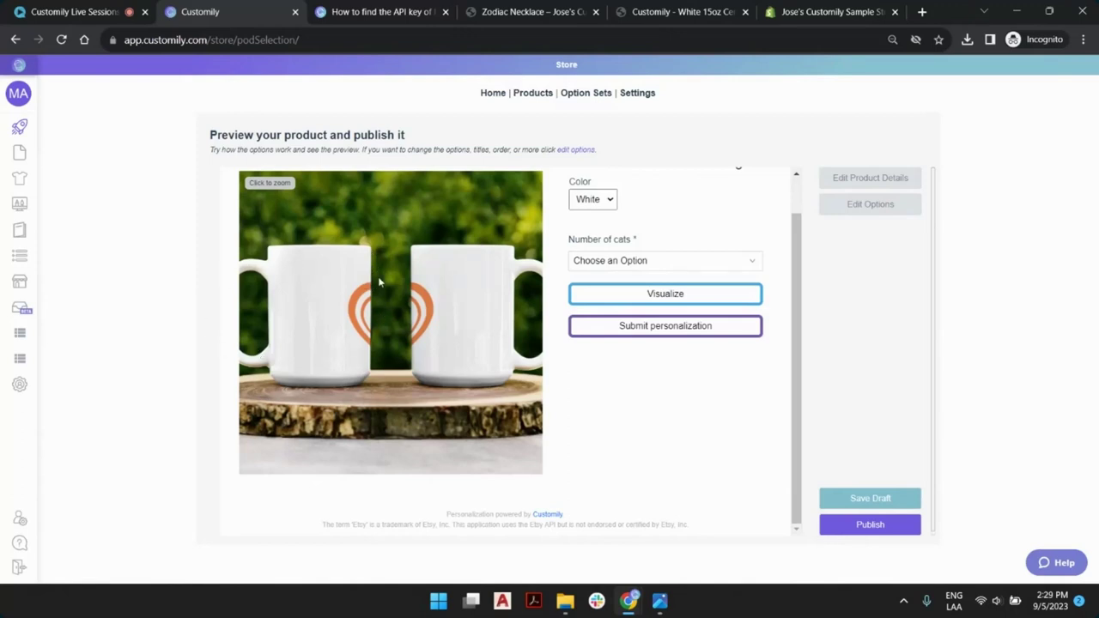
scroll(452, 319, "up", 1)
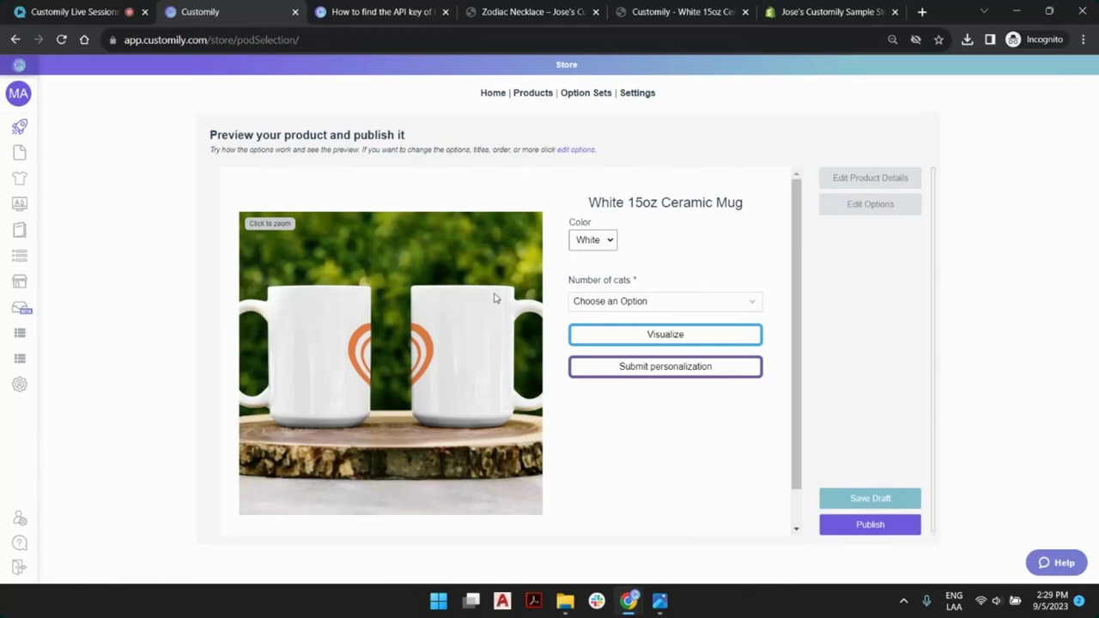
scroll(438, 174, "down", 1)
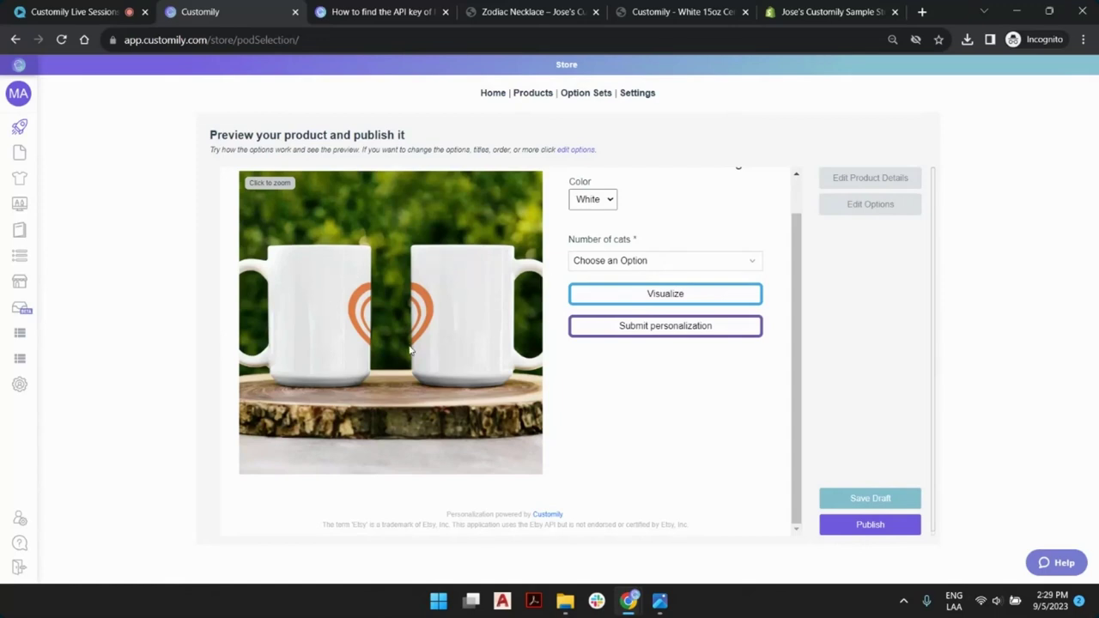
left_click(666, 293)
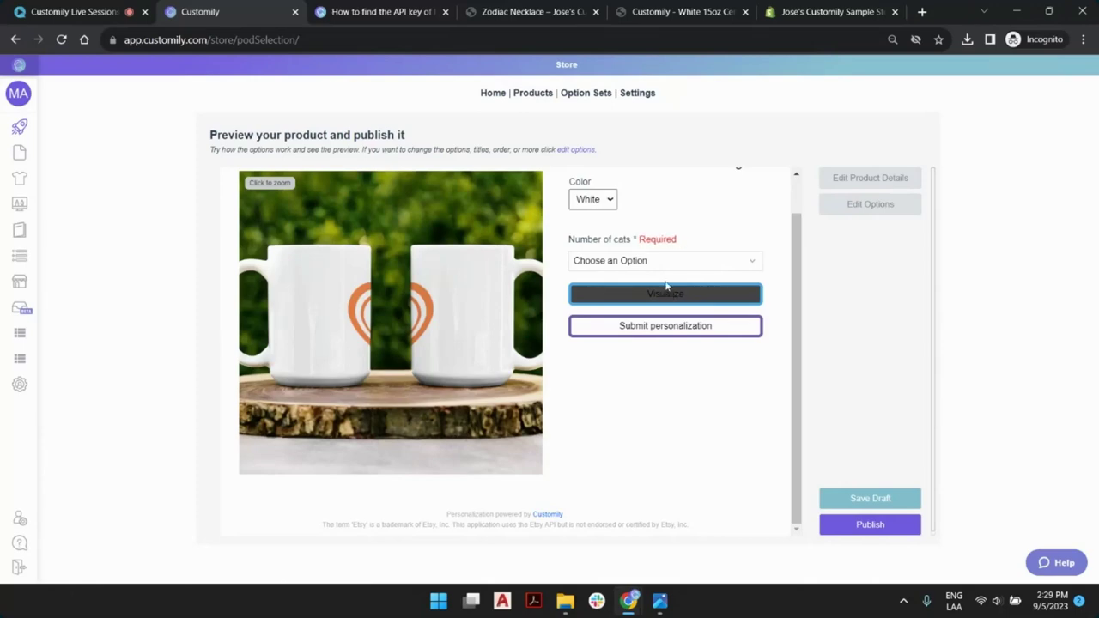
left_click(643, 261)
left_click(628, 289)
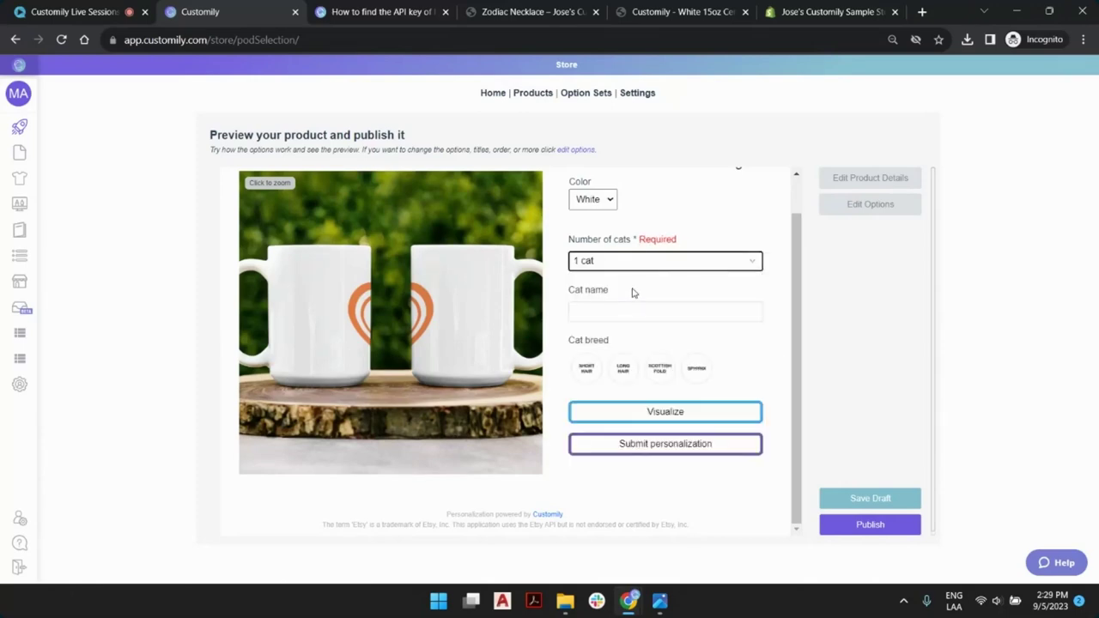
Step: Enter Fluffy as the cat name, choose the Short Hair breed with the black-and-white cat, and visualize the mug
left_click(658, 311)
left_click(658, 341)
left_click(587, 367)
left_click(633, 442)
scroll(640, 307, "down", 5)
scroll(641, 307, "down", 1)
left_click(664, 451)
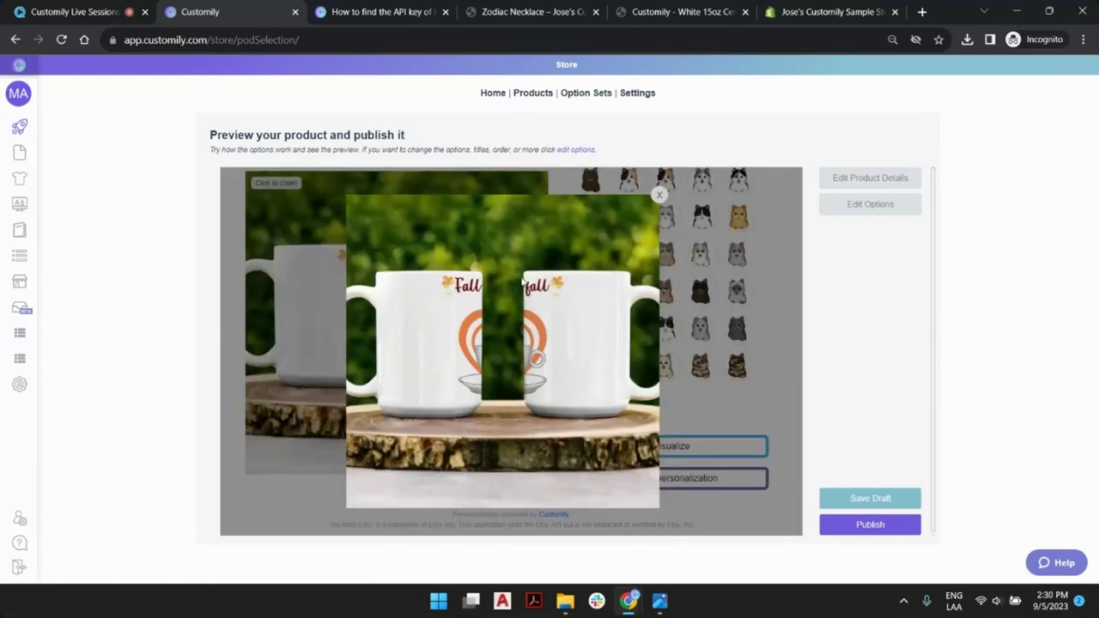
Step: Save the enlarged mug preview as the PNG image "mug listing" in the 9-5 folder and close the enlarged preview
right_click(521, 280)
left_click(557, 312)
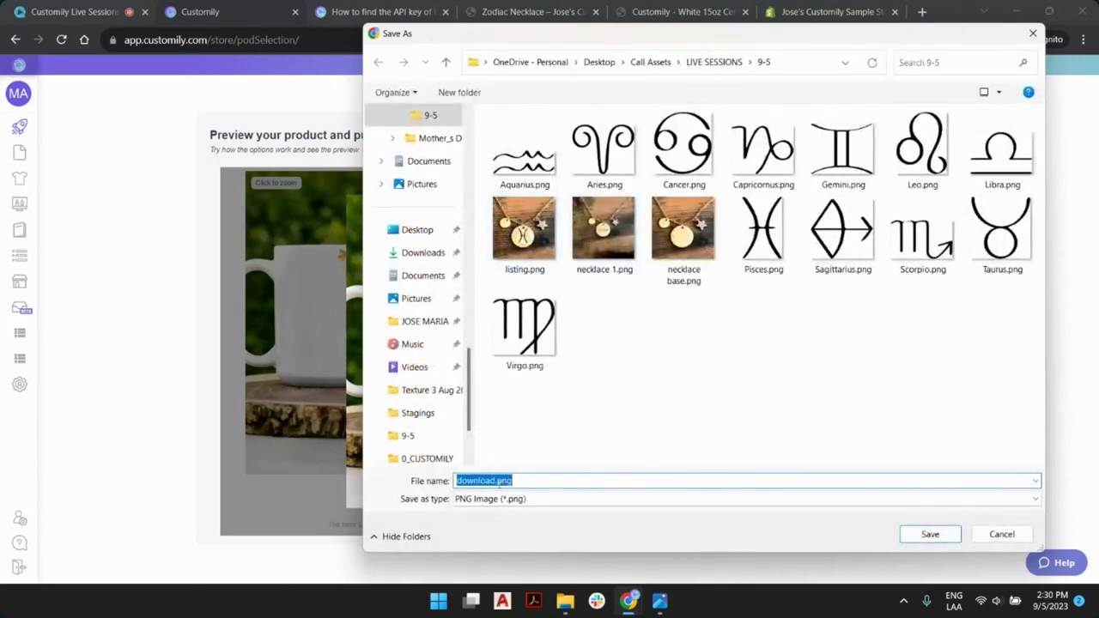
type("mug listing")
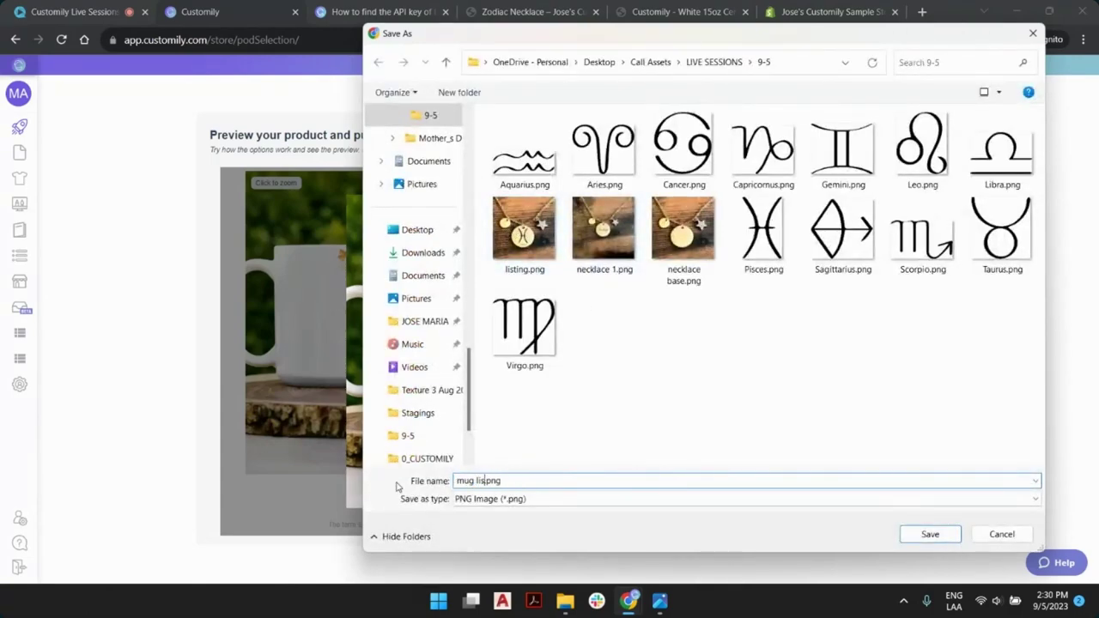
key("Return")
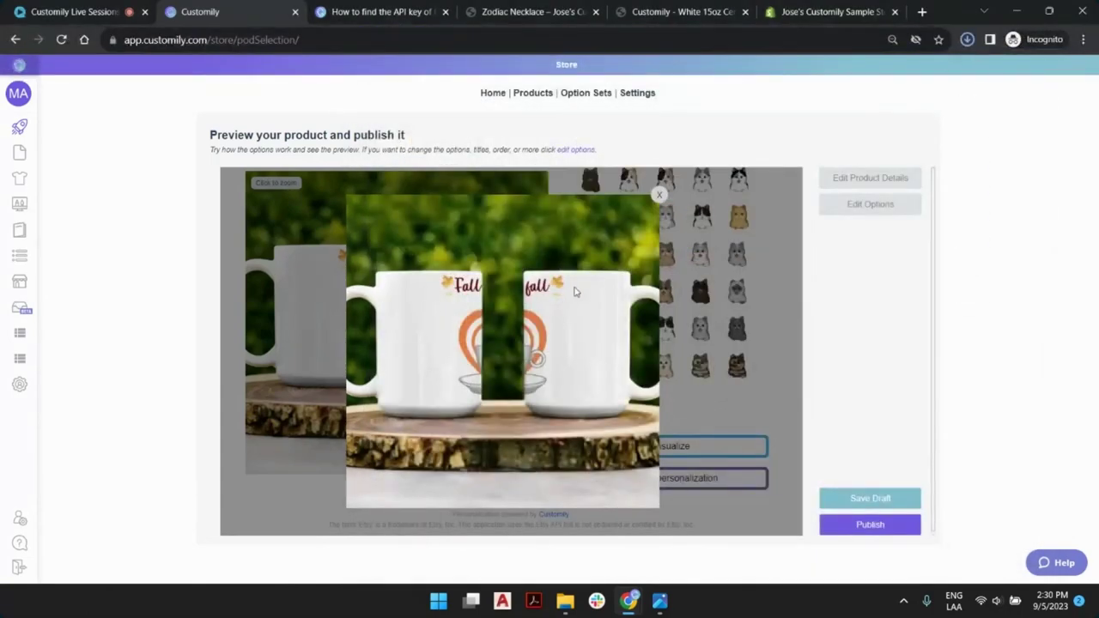
left_click(660, 195)
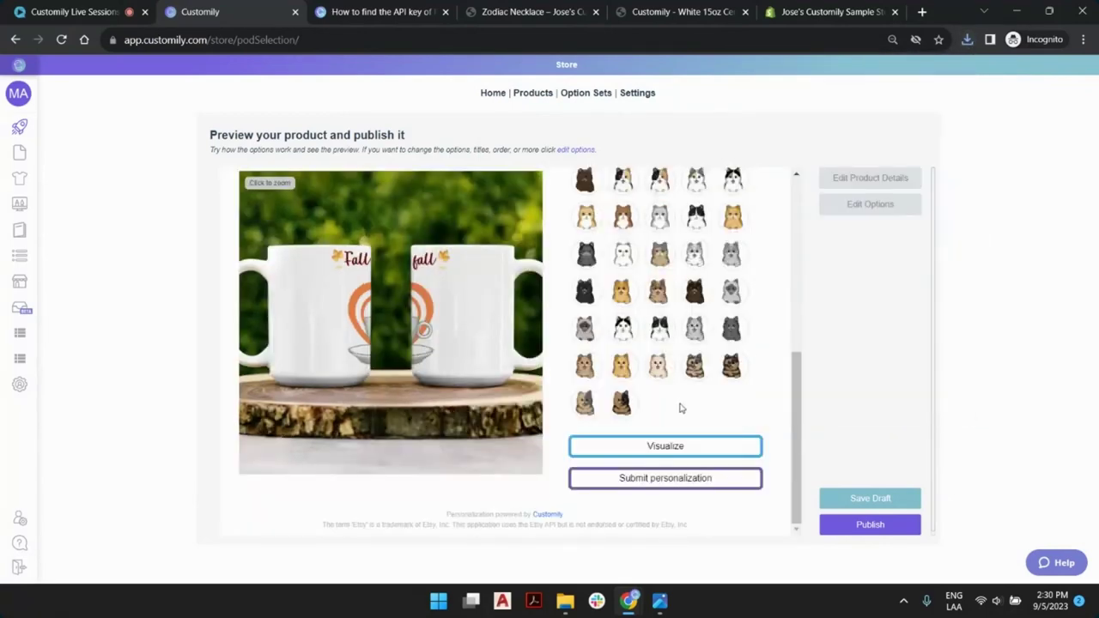
Step: Open the mug's product details for editing and set its price to 9.99
scroll(753, 275, "up", 10)
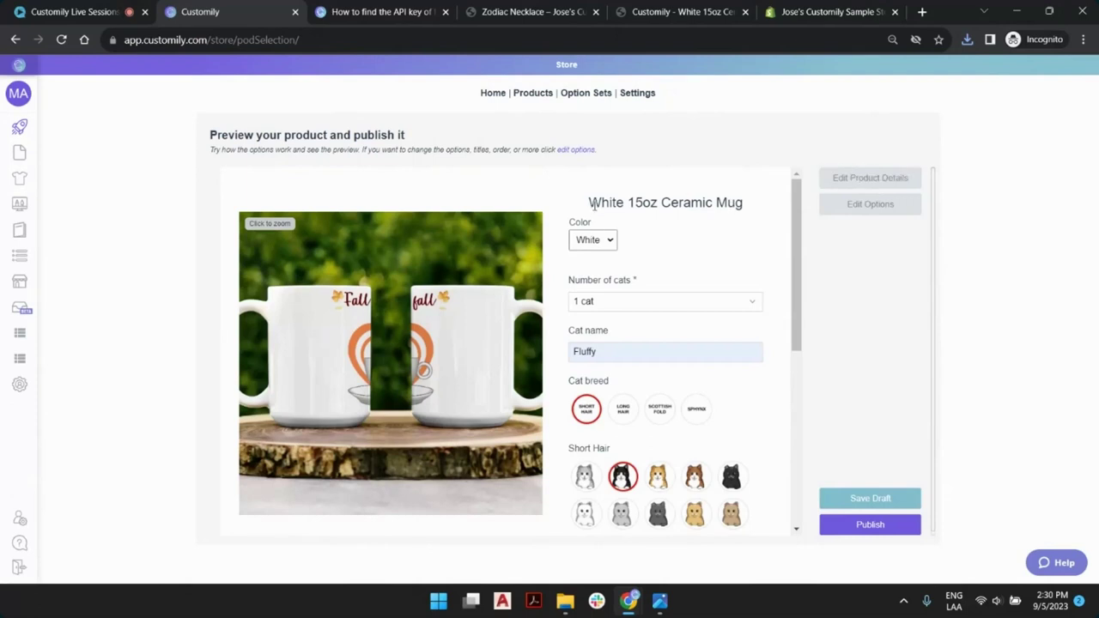
left_click_drag(589, 204, 744, 206)
left_click(743, 207)
left_click(837, 178)
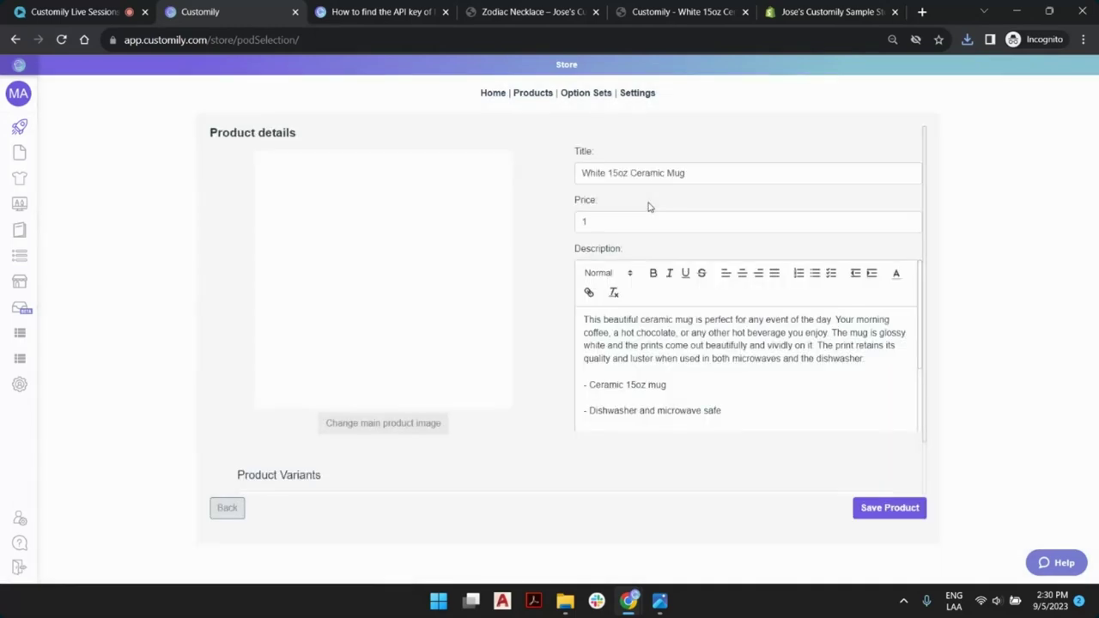
double_click(612, 221)
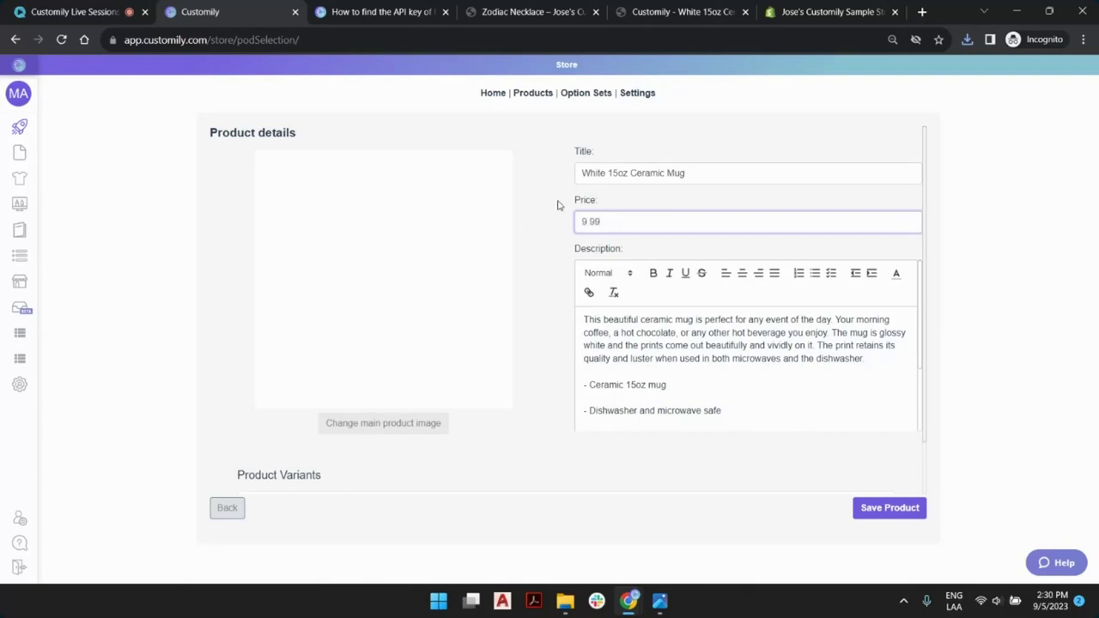
Step: Change the product title to "Fall Live Session 15oz Ceramic Mug"
left_click(581, 174)
left_click_drag(582, 174, 605, 176)
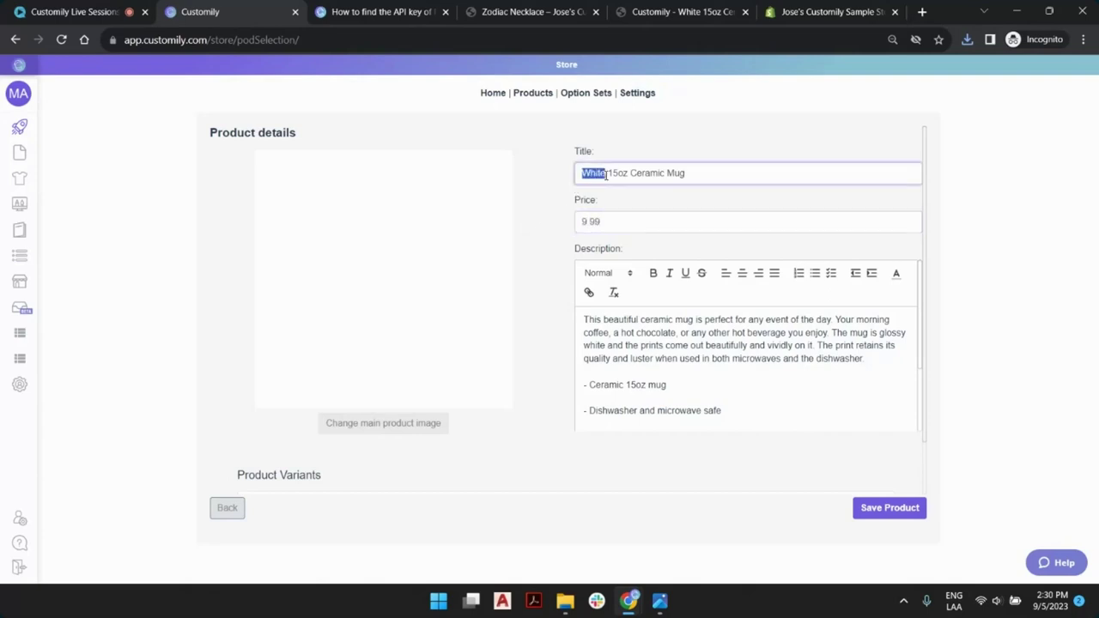
type("Fall Love S")
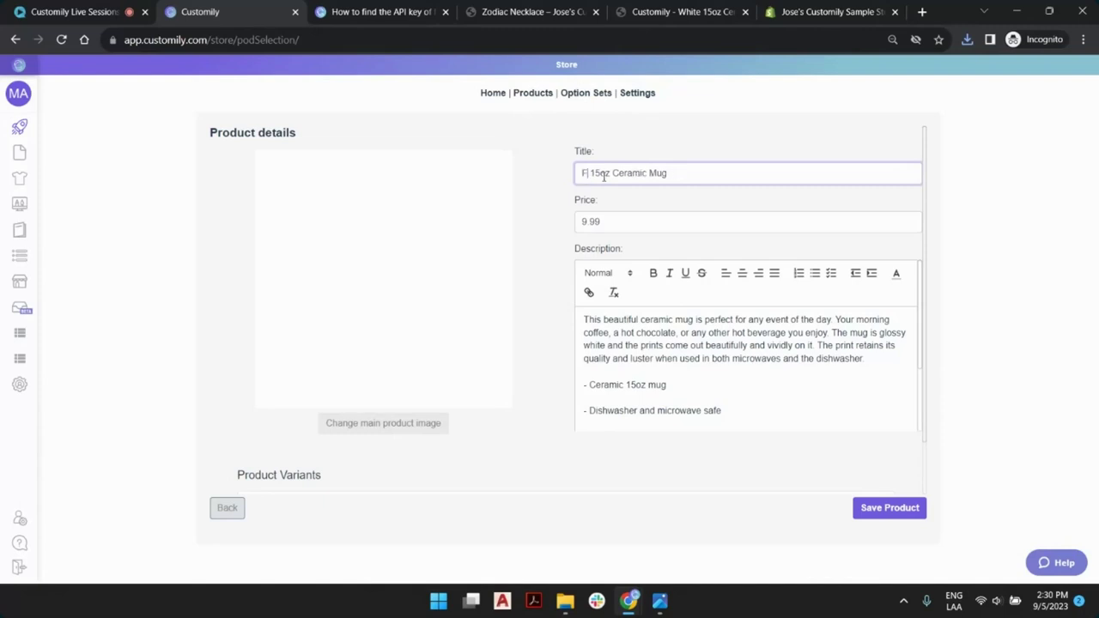
type("ession")
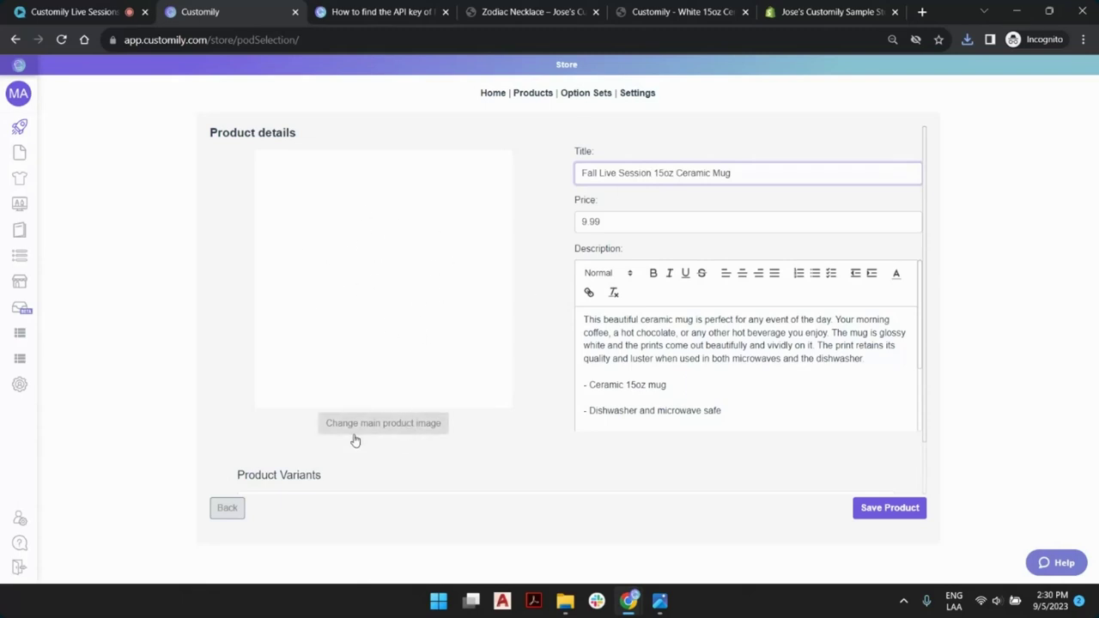
Step: Replace the main product image with the saved mug listing picture and check the product variants
left_click(410, 429)
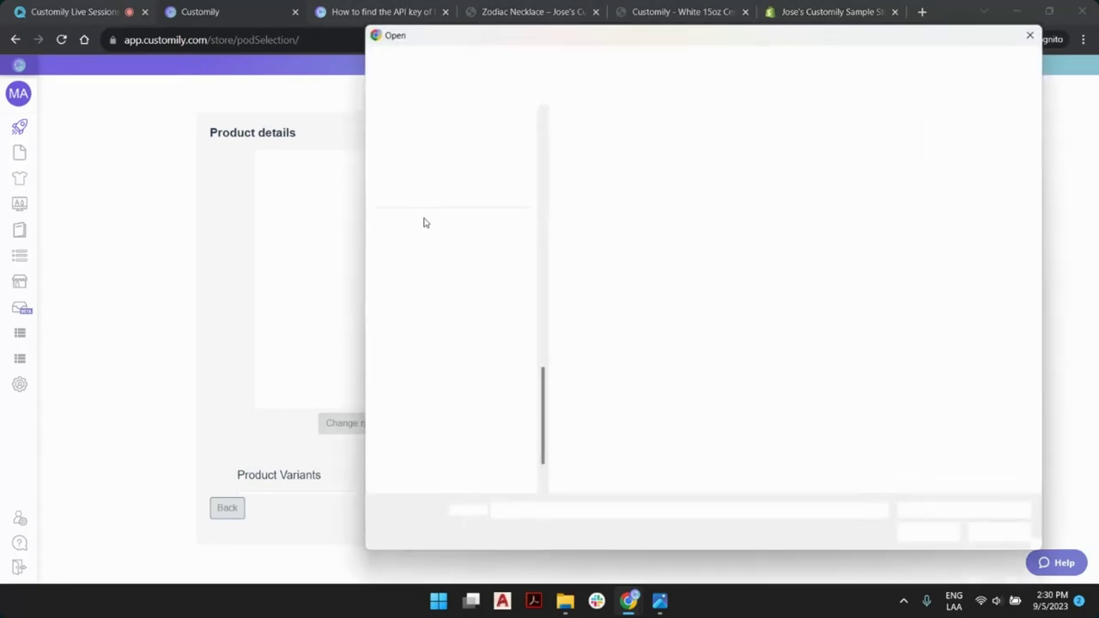
double_click(760, 232)
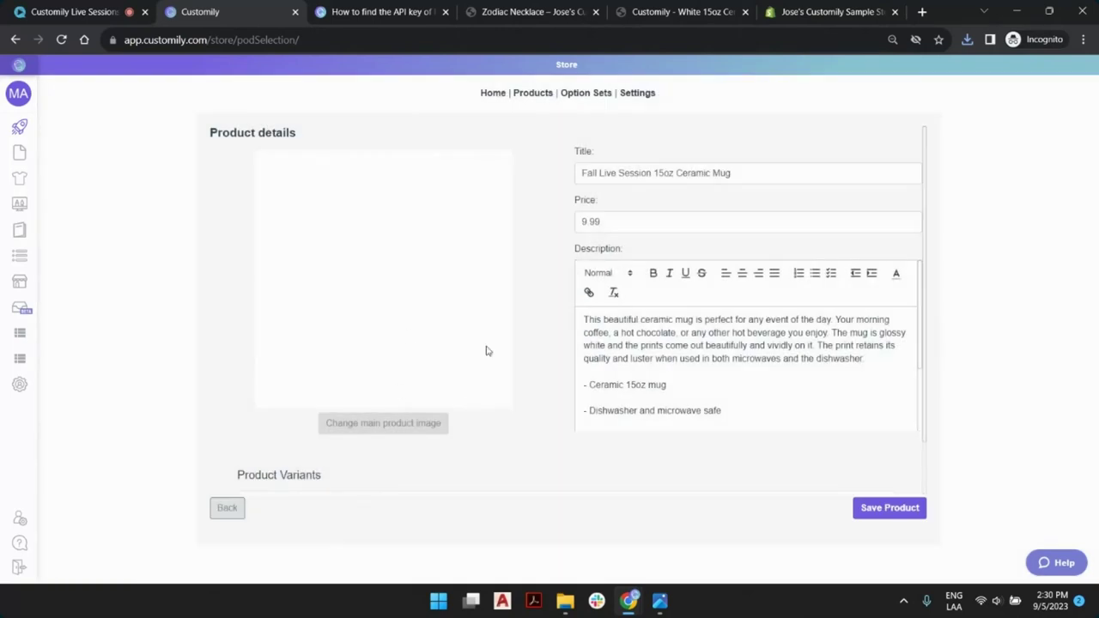
scroll(530, 294, "down", 1)
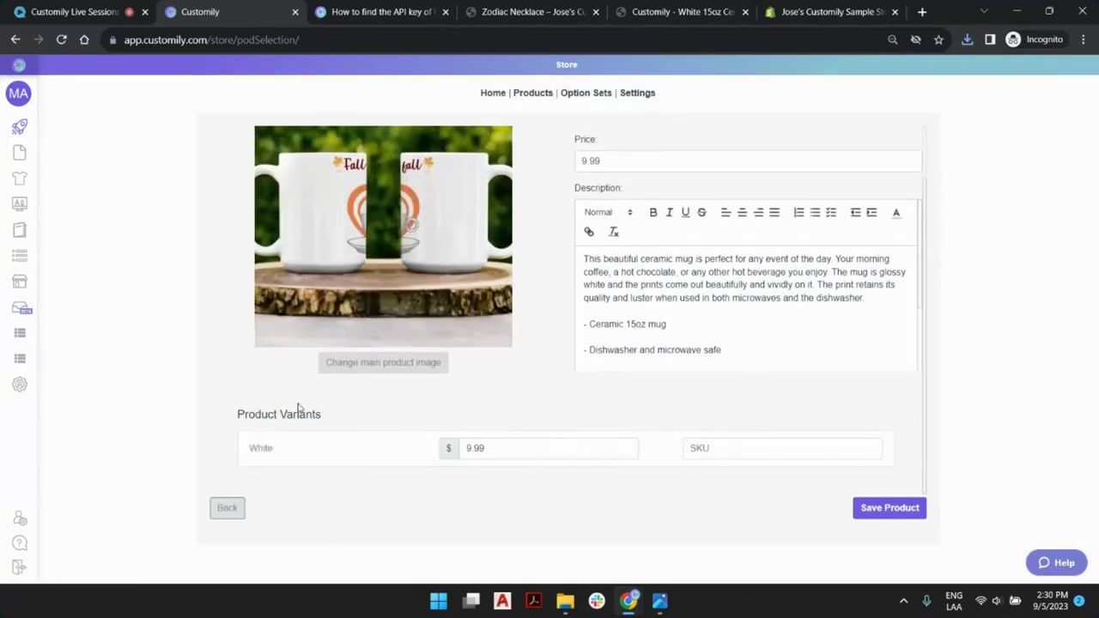
scroll(485, 256, "up", 1)
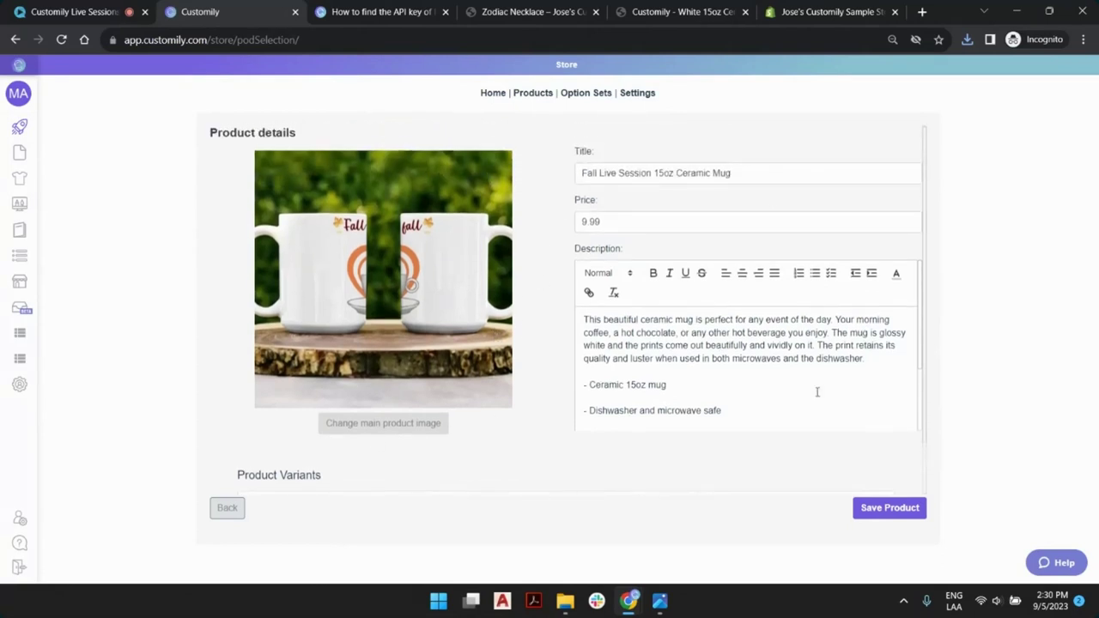
Step: Save the mug's product details and publish it to the store, skipping the Gelato API key for now
left_click(869, 507)
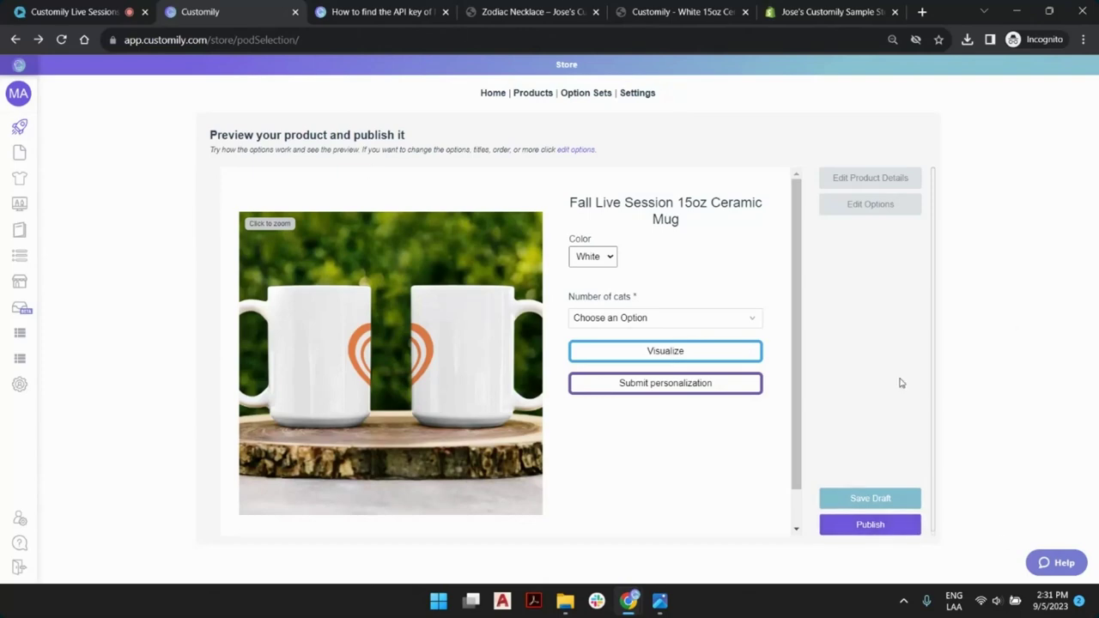
left_click(890, 528)
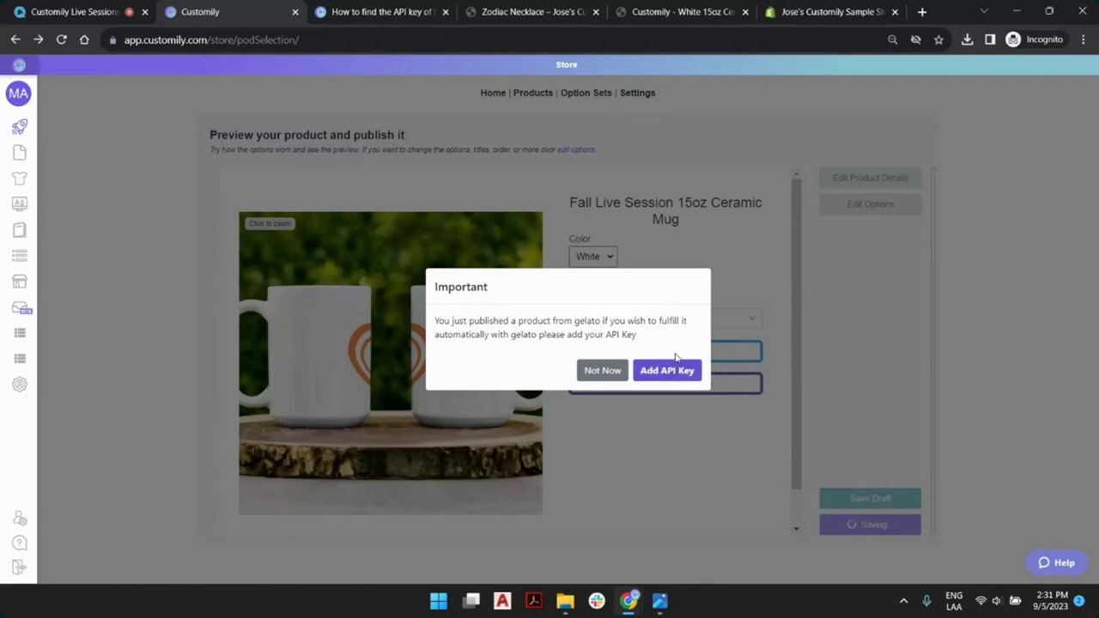
left_click(601, 371)
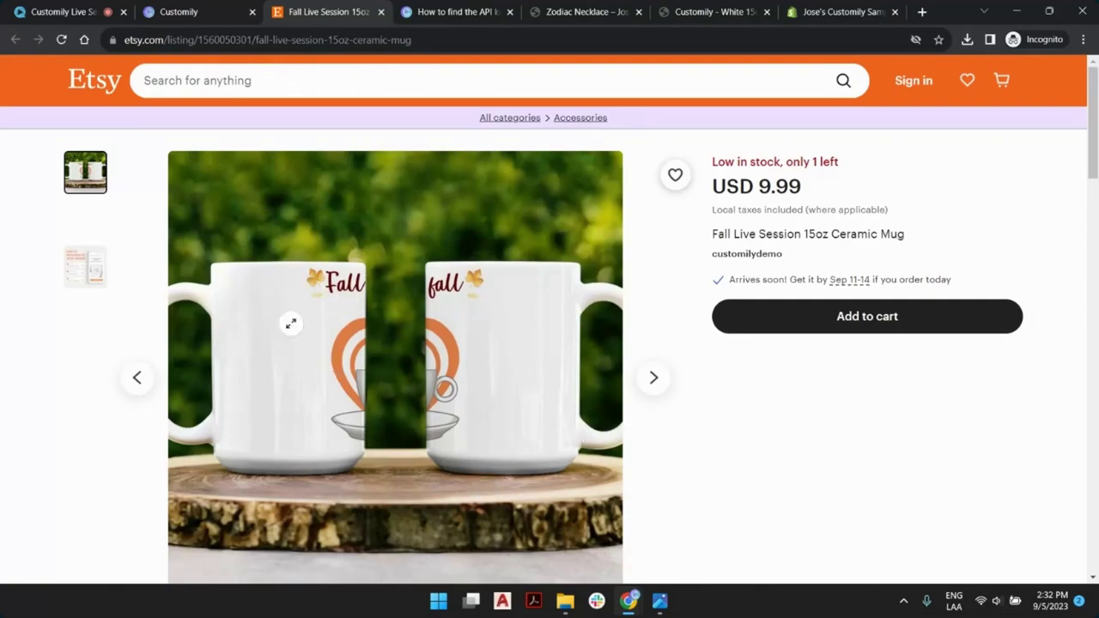
Step: Review the published Etsy listing's description and its "How to personalize your orders" image
scroll(859, 318, "down", 5)
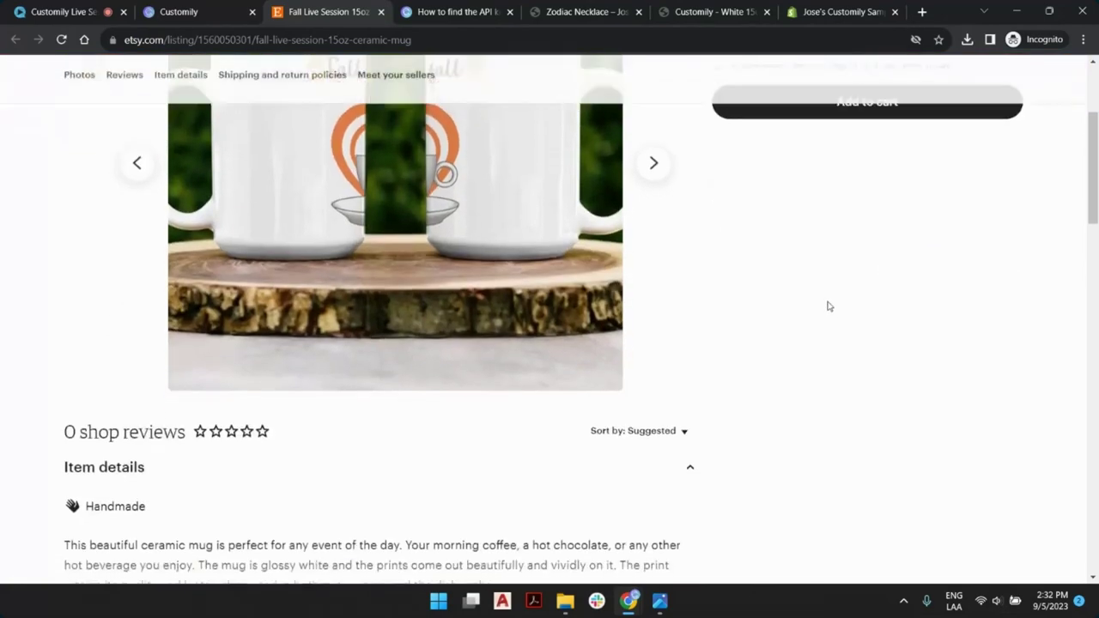
scroll(687, 301, "up", 5)
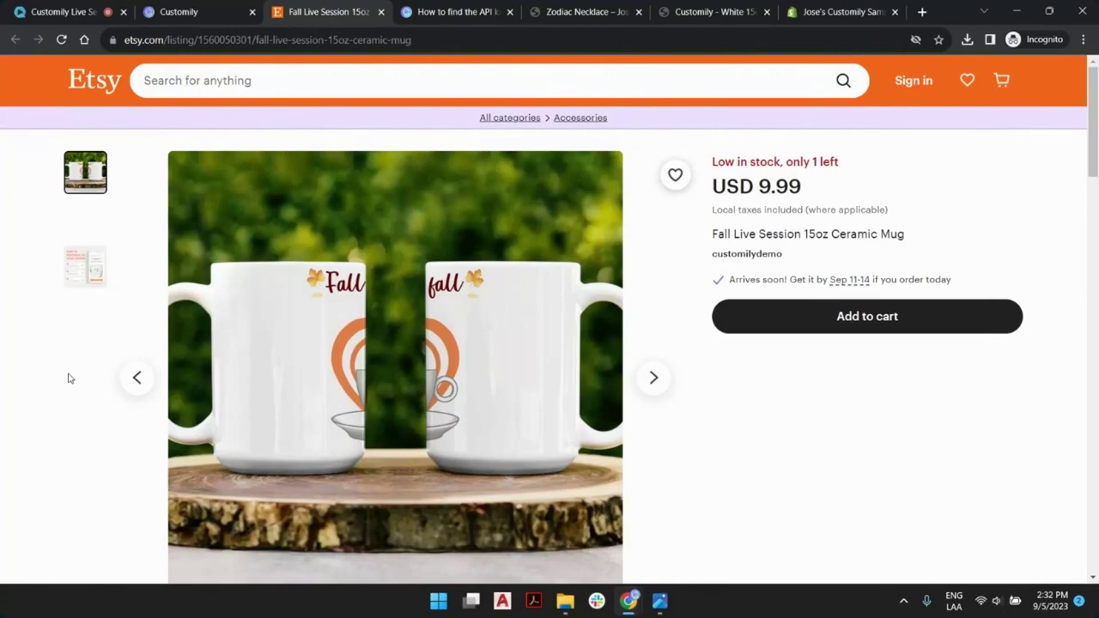
left_click(88, 269)
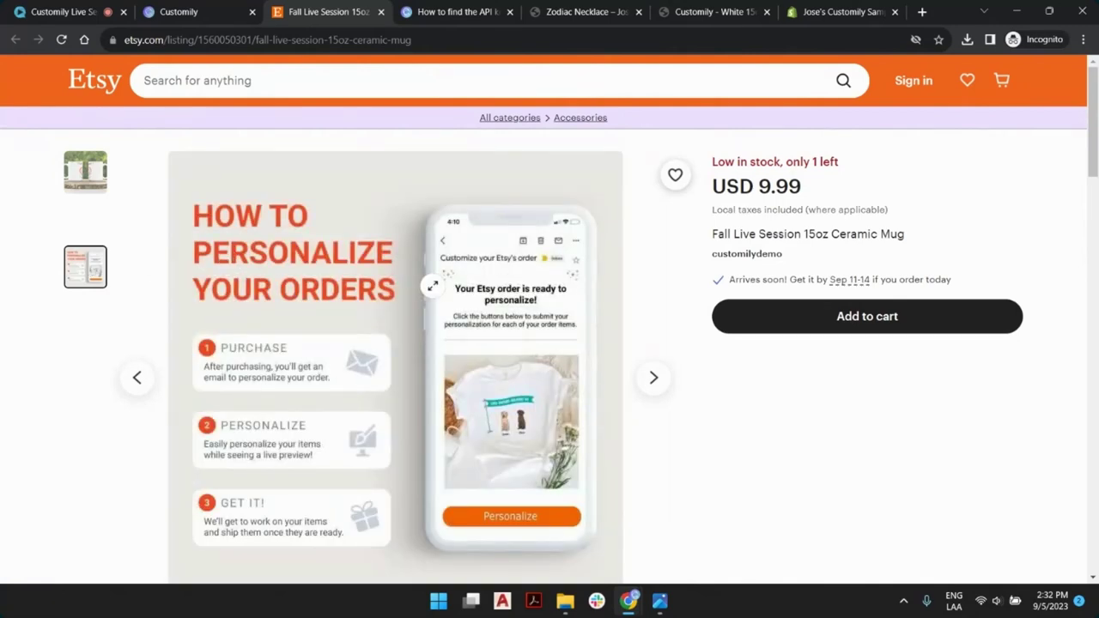
scroll(432, 286, "down", 2)
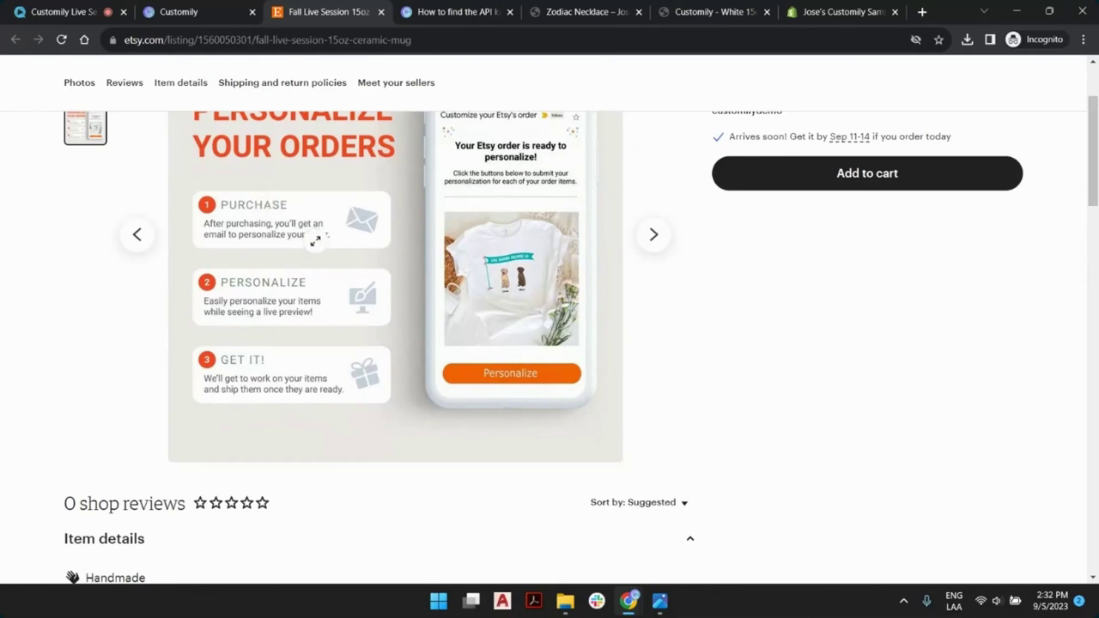
scroll(559, 225, "up", 1)
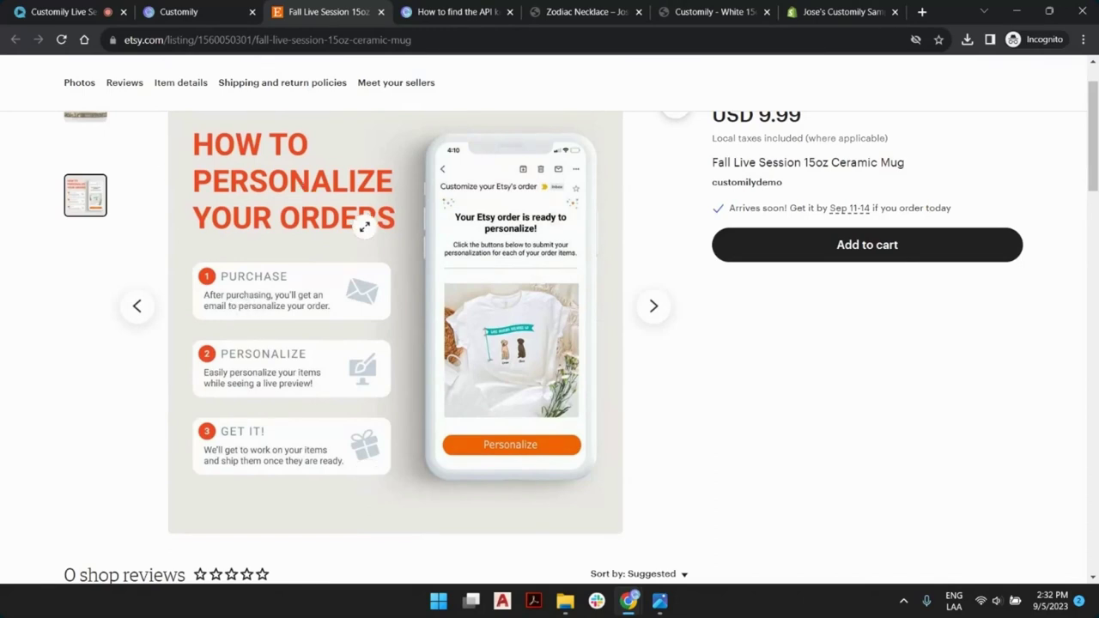
Step: Return to Customily, filter the Etsy_customilydemo store's products by "mug", and sync the product list
left_click(191, 14)
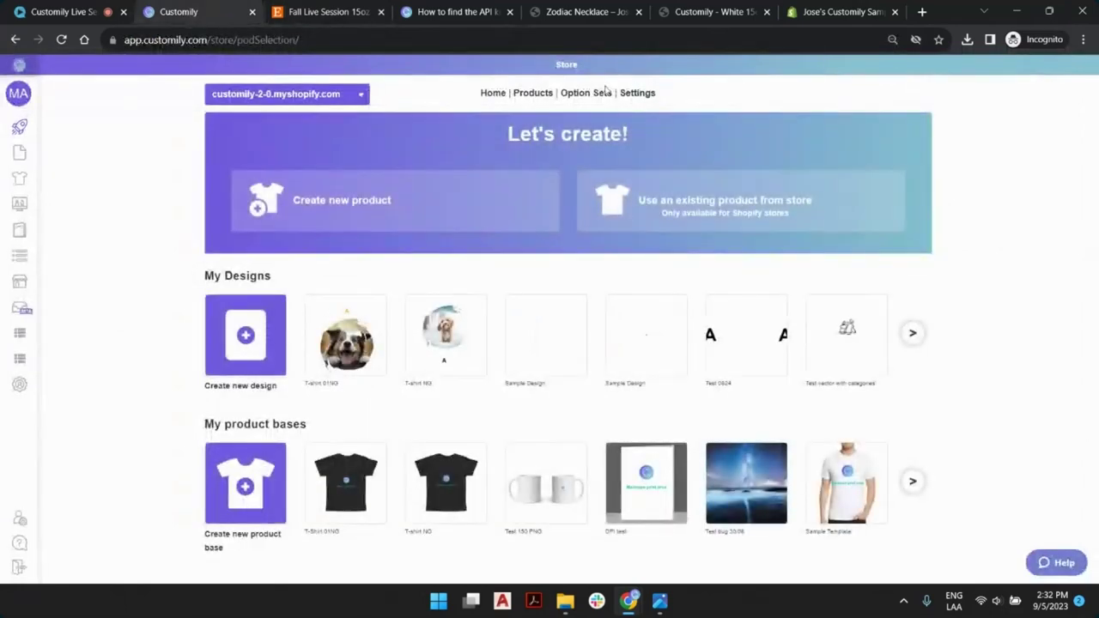
left_click(533, 95)
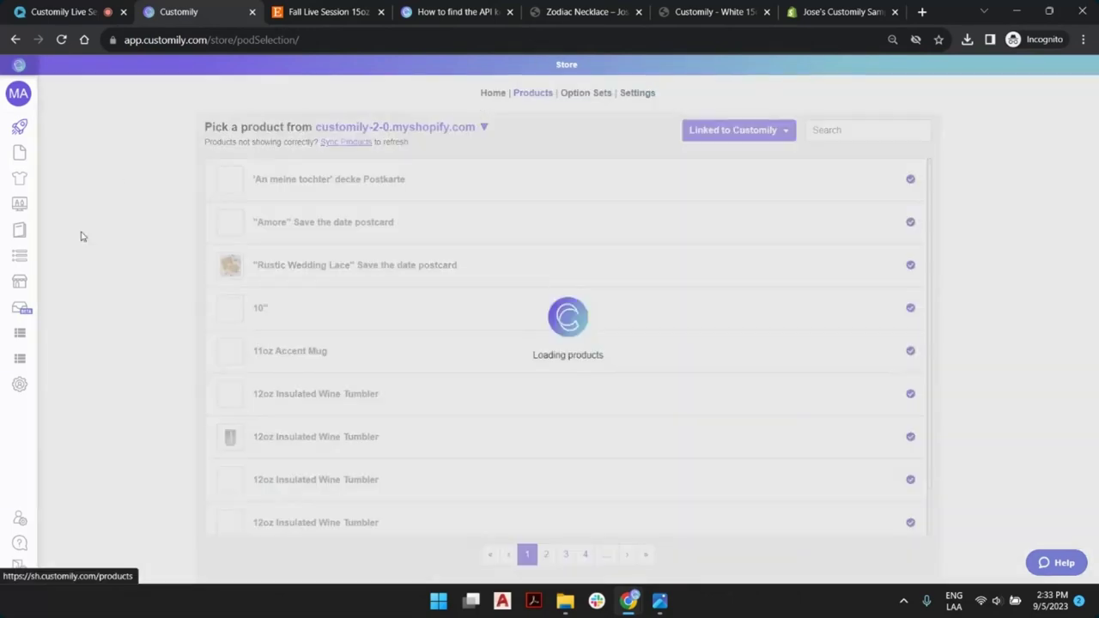
mouse_move(28, 348)
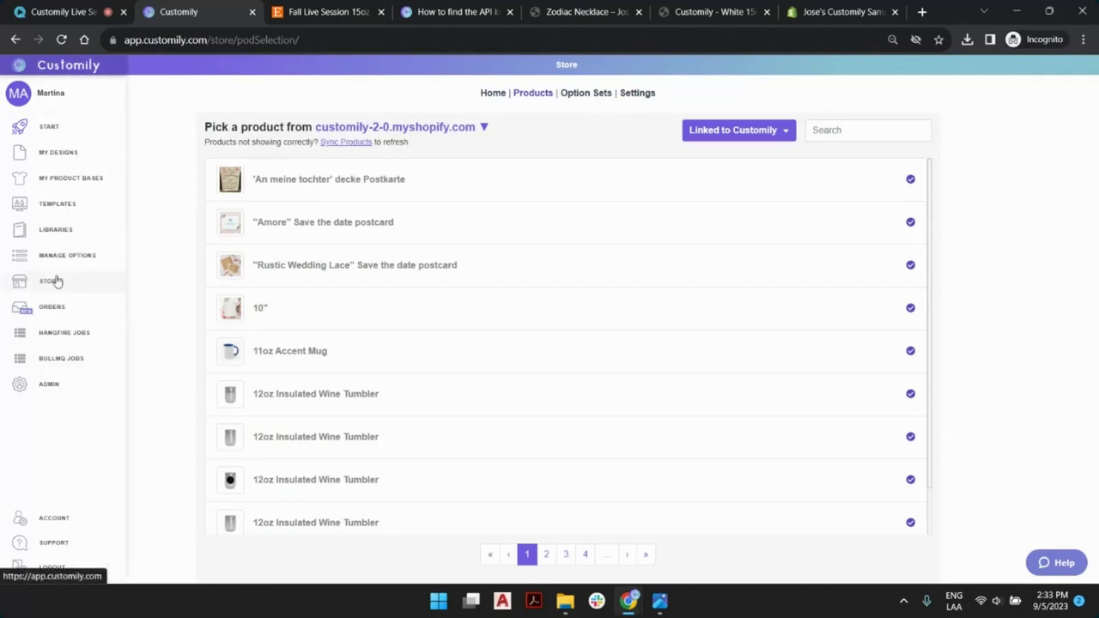
left_click(485, 128)
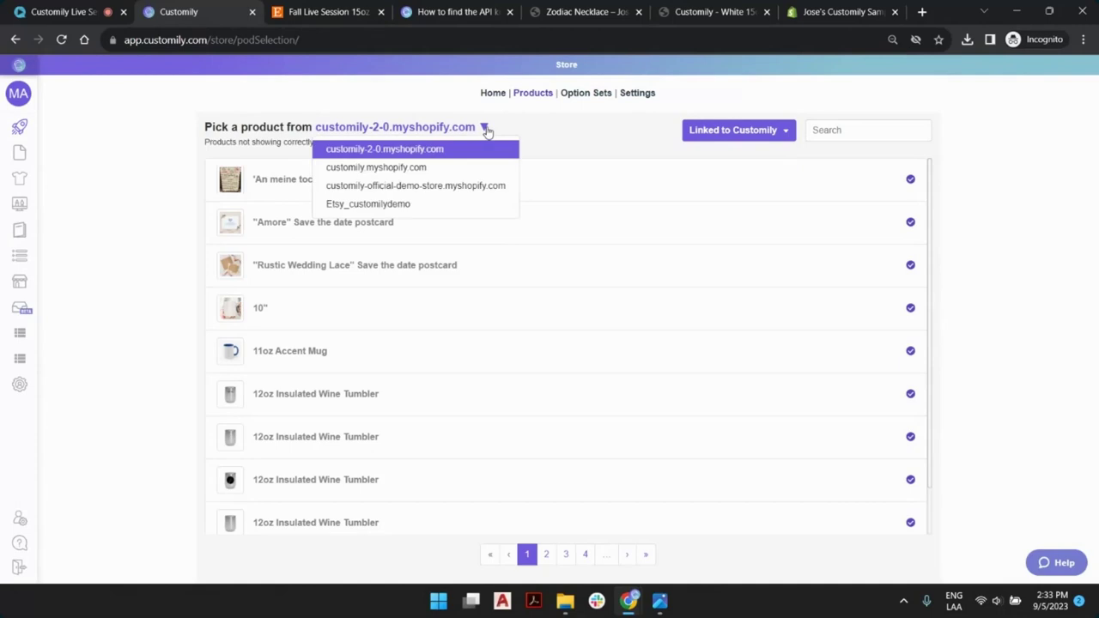
left_click(451, 208)
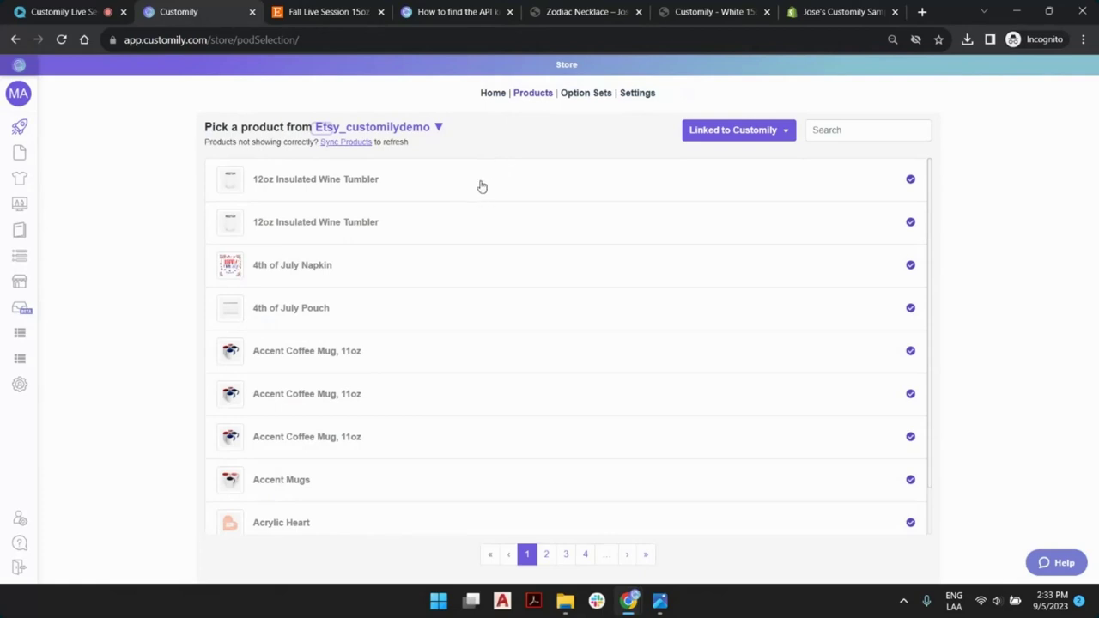
left_click(857, 130)
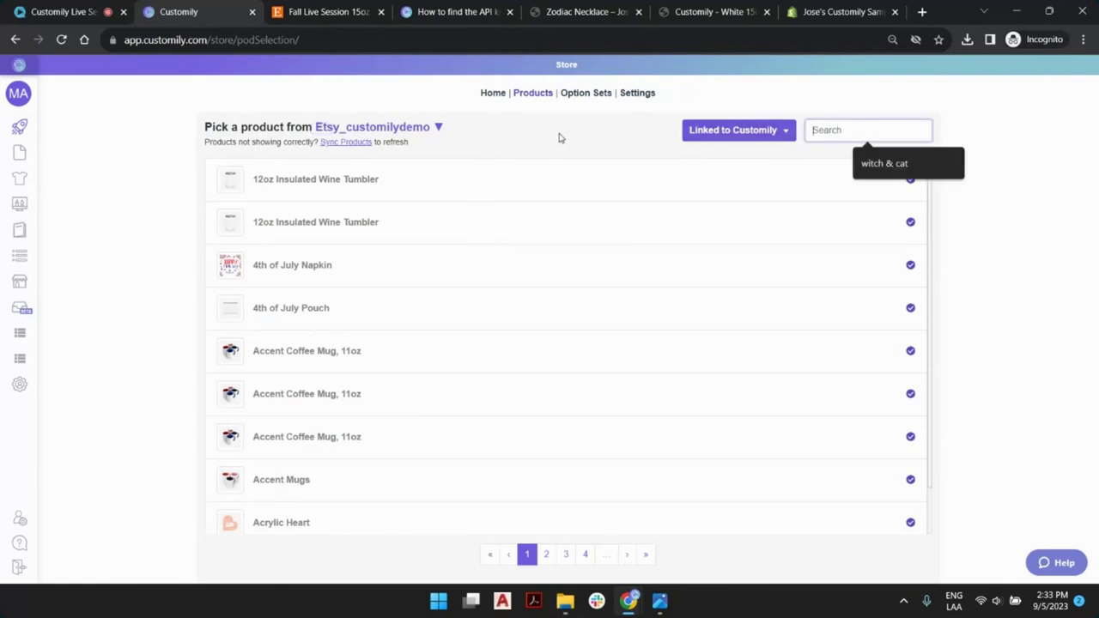
type("mug")
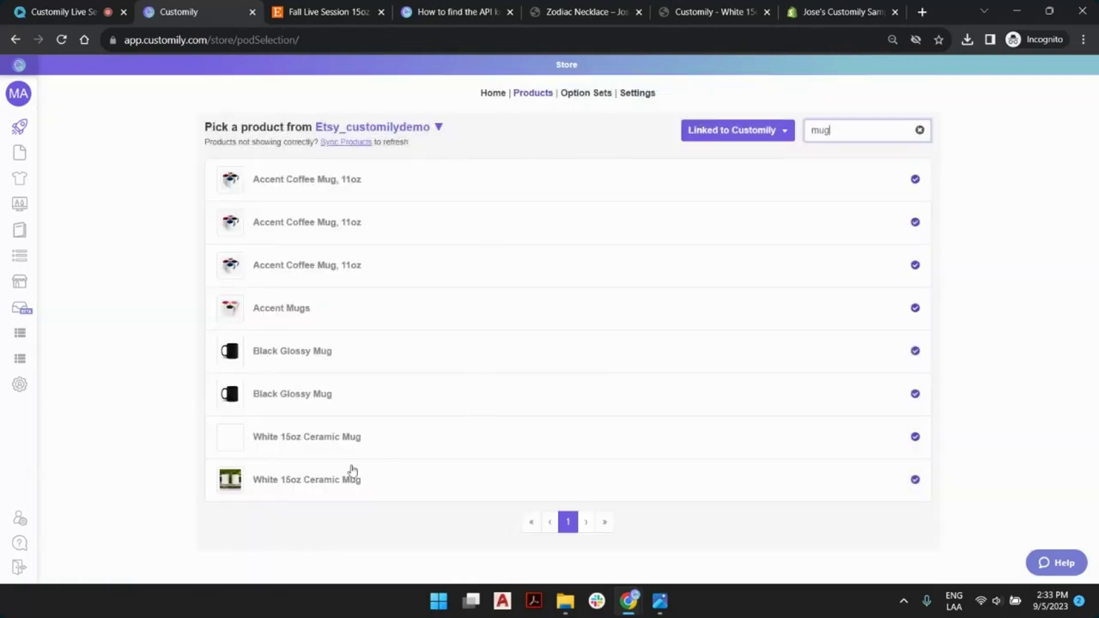
left_click(348, 142)
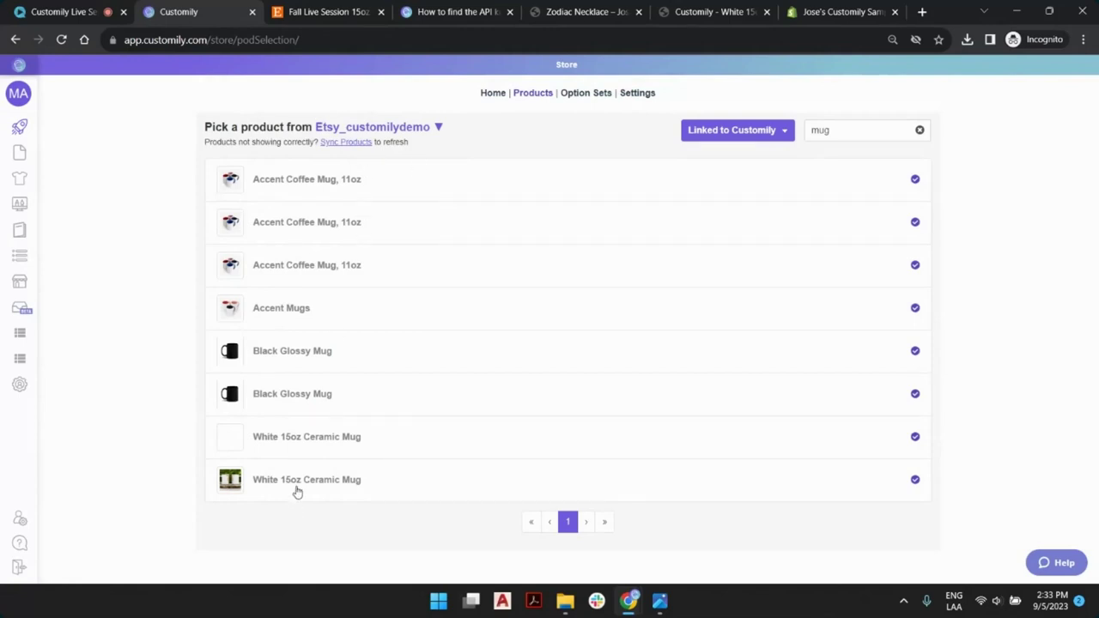
Step: Switch to the Etsy listing and check the published mug's title
left_click(321, 8)
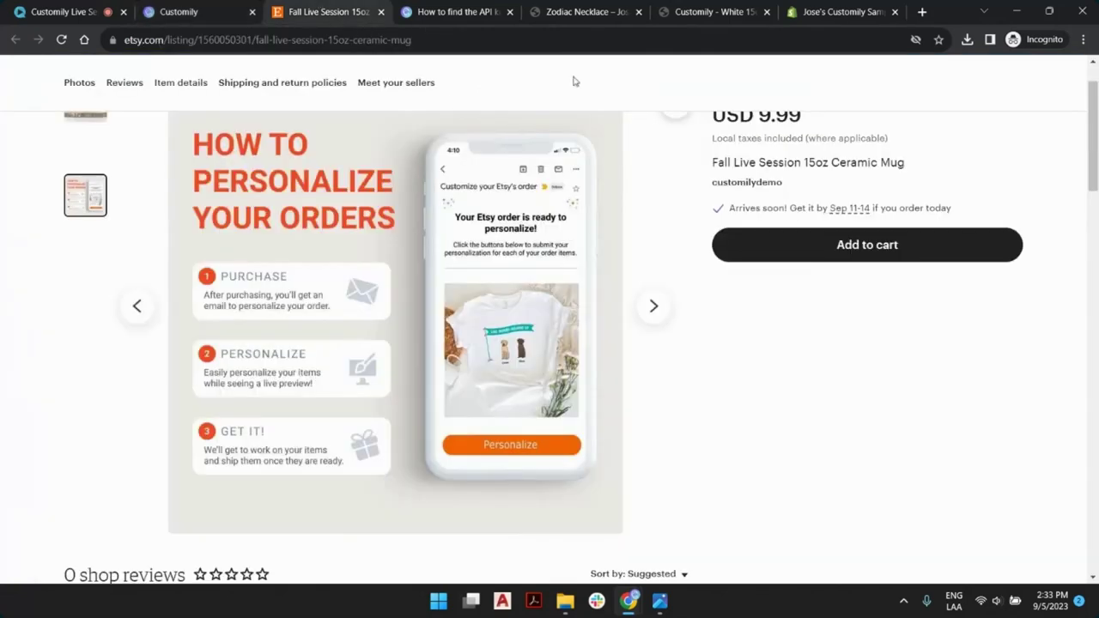
scroll(729, 145, "up", 1)
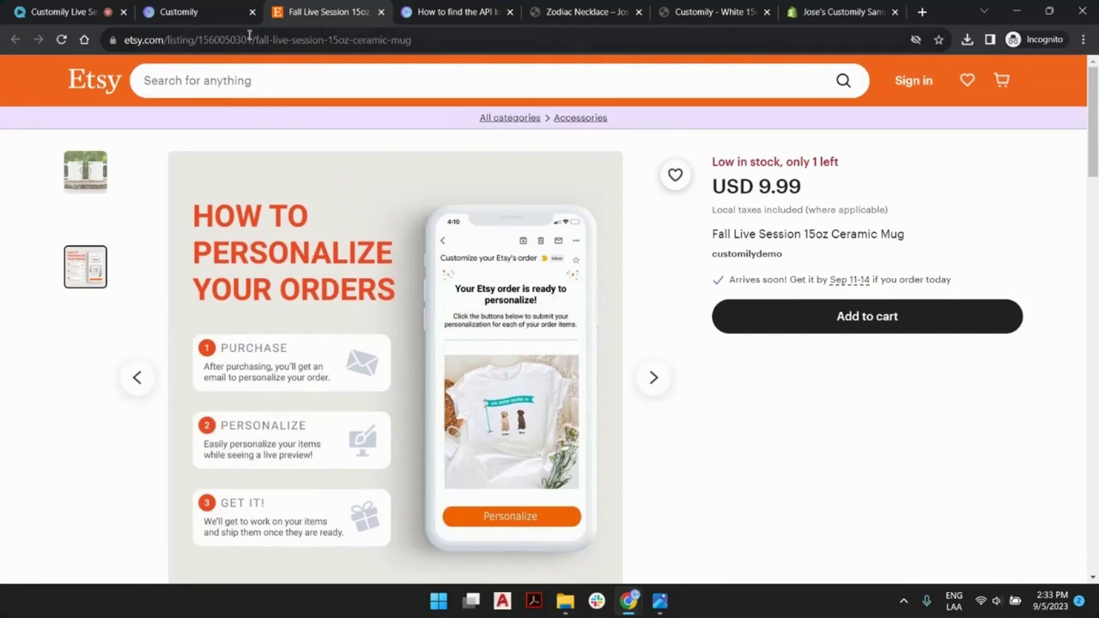
scroll(781, 210, "down", 1)
scroll(782, 211, "up", 1)
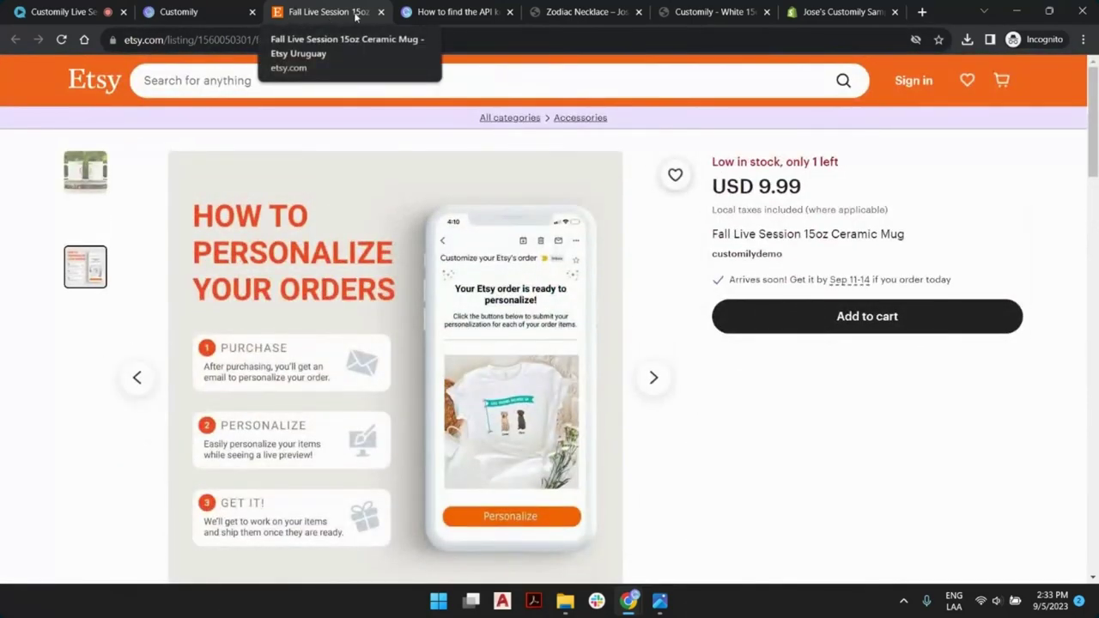
left_click_drag(711, 235, 913, 236)
left_click(934, 225)
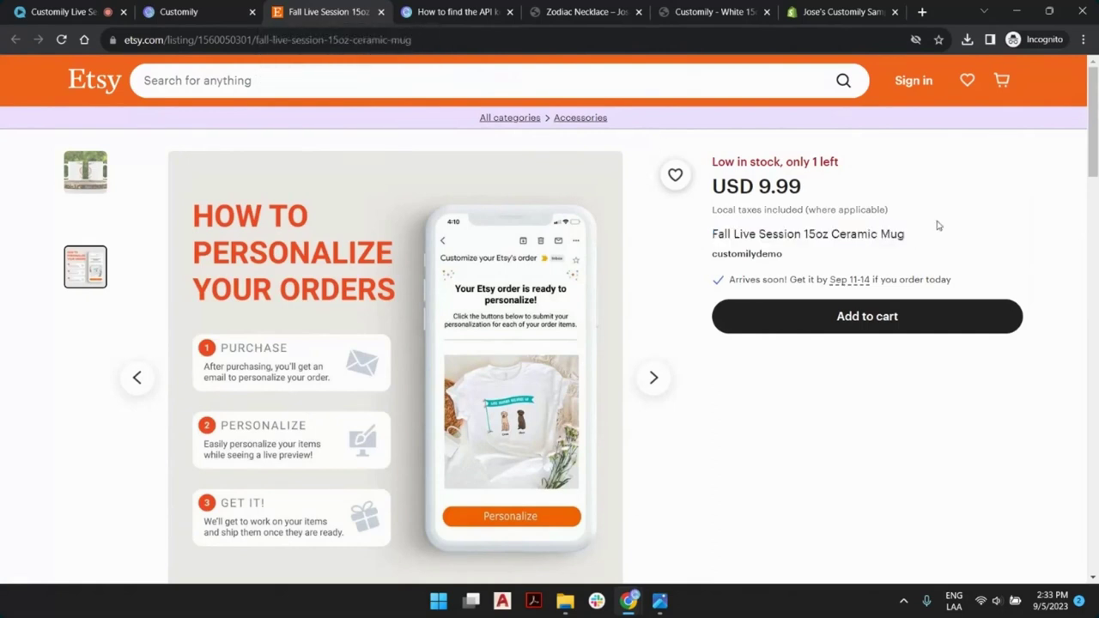
Step: Return to Customily and open the White 15oz Ceramic Mug with the fall photo to check its template and options
left_click(217, 11)
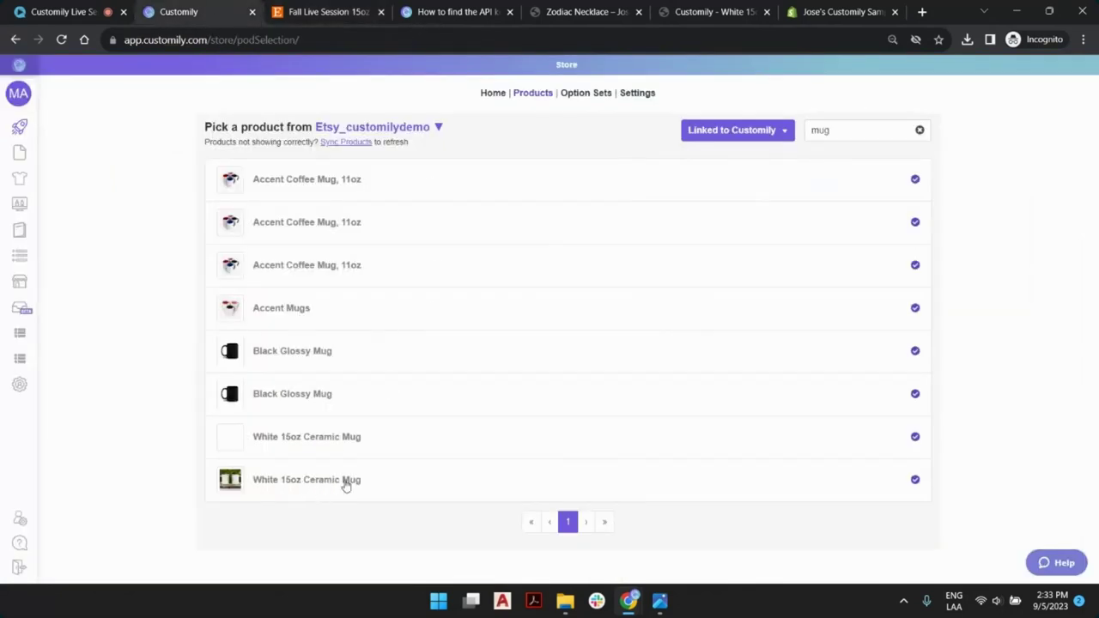
mouse_move(92, 372)
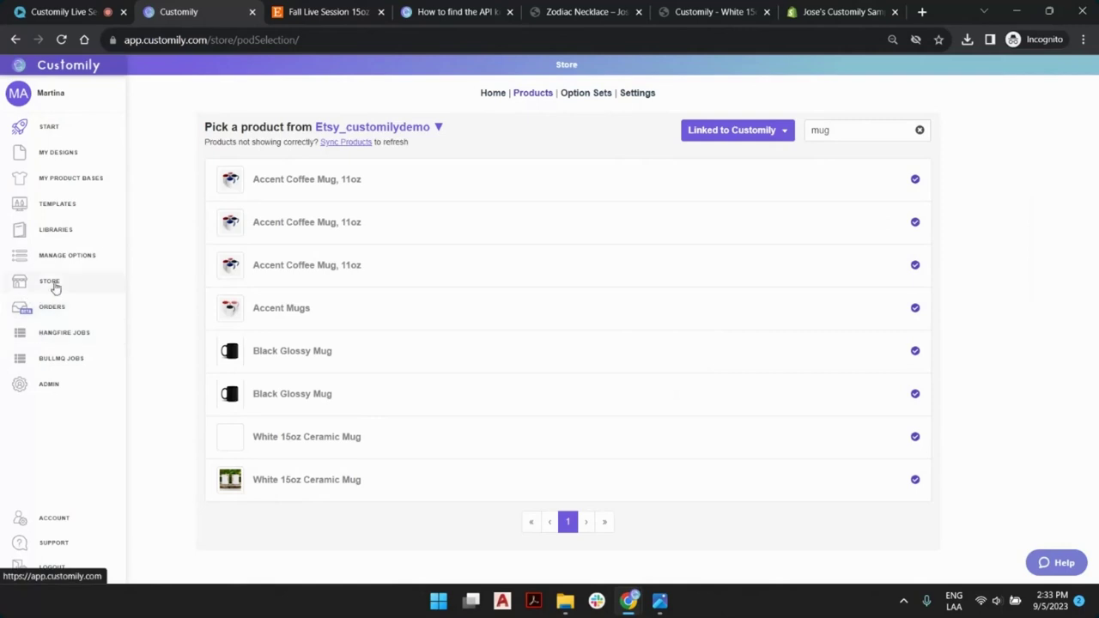
left_click(304, 486)
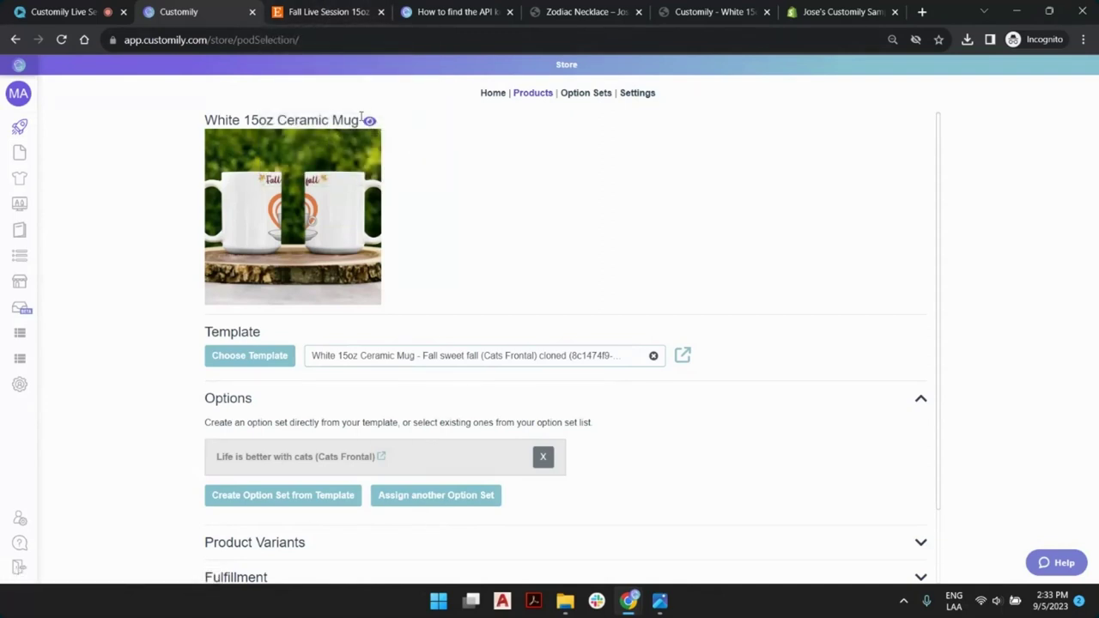
scroll(584, 204, "down", 1)
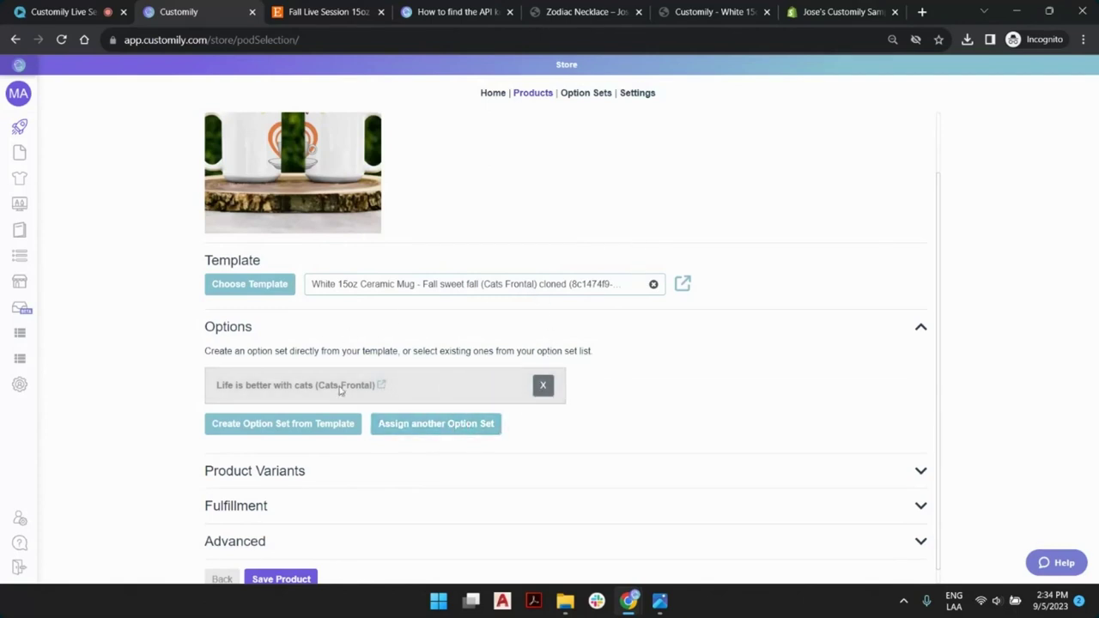
scroll(559, 386, "up", 1)
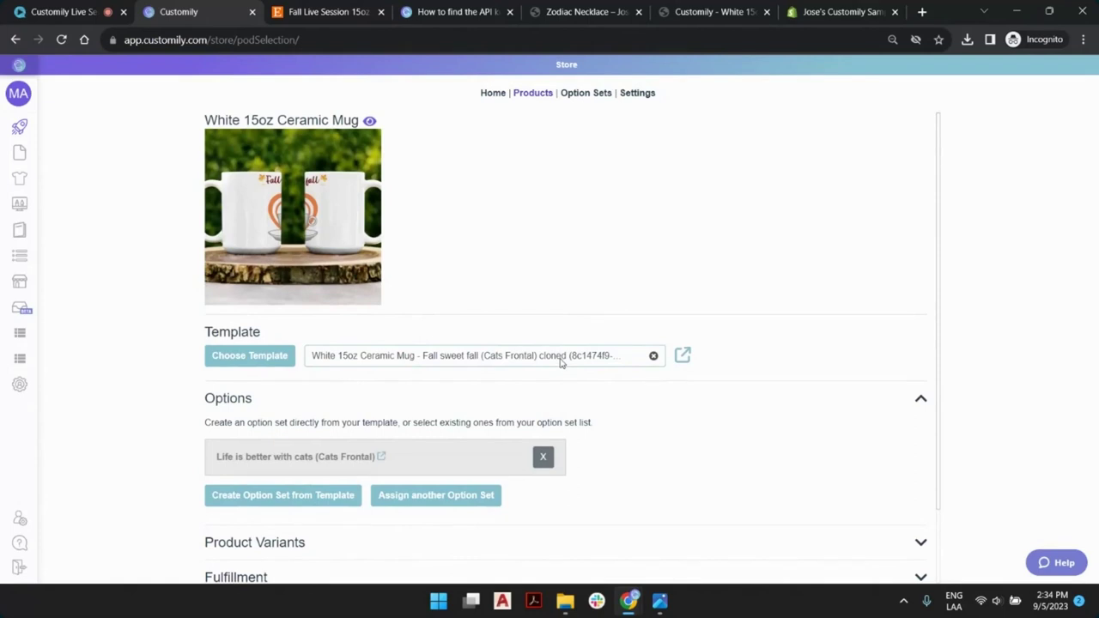
Step: Open the mug's storefront views, close the duplicate Etsy listing, and check the personalization preview
left_click(370, 122)
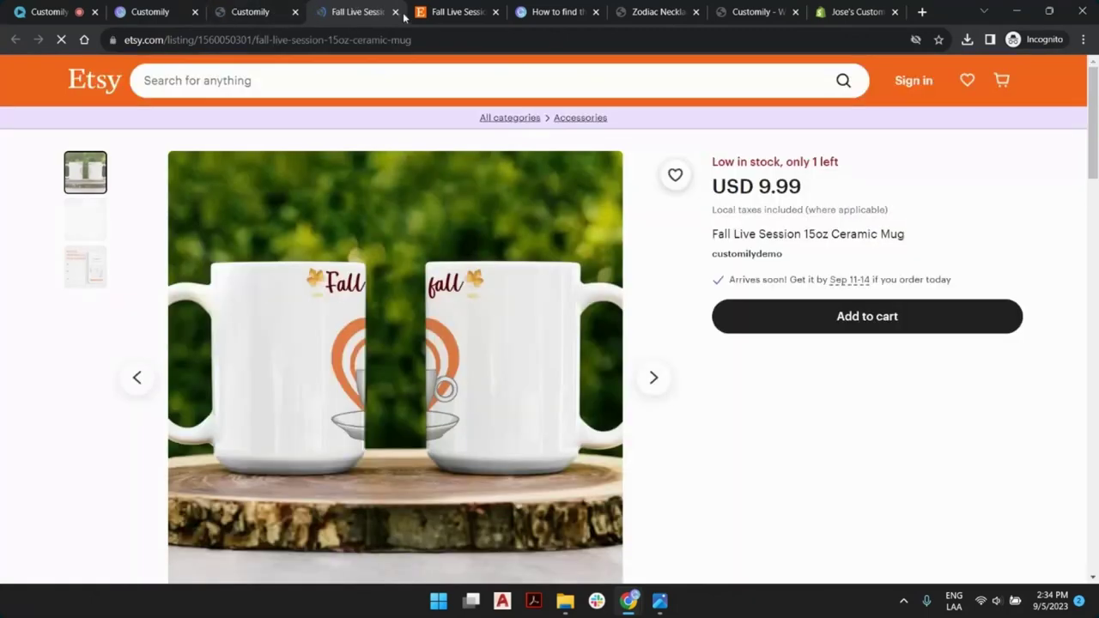
left_click(496, 12)
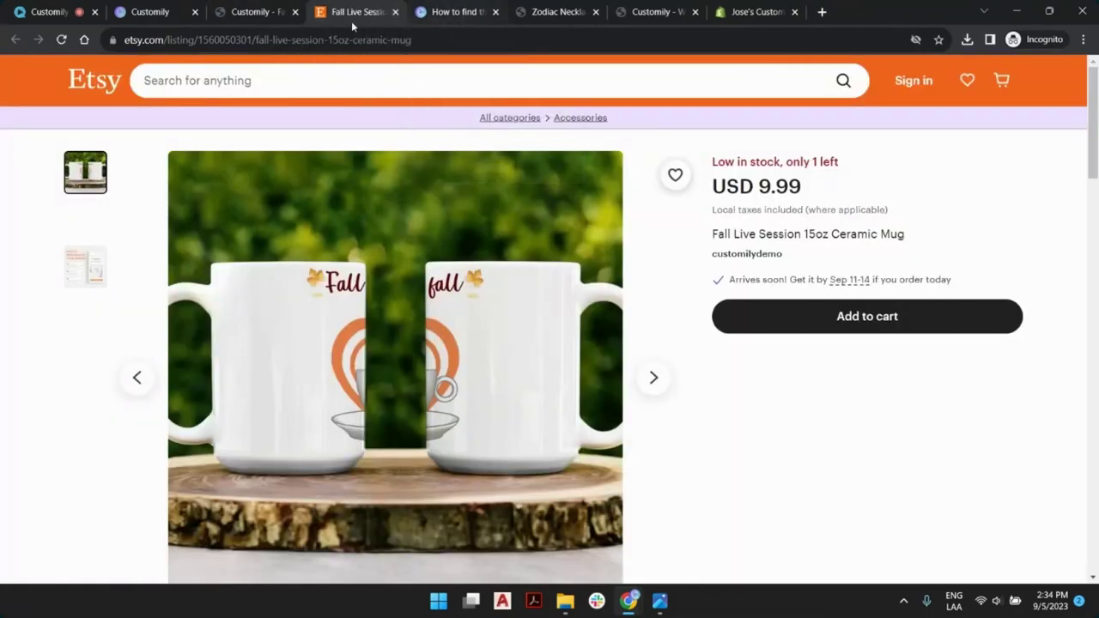
left_click(256, 12)
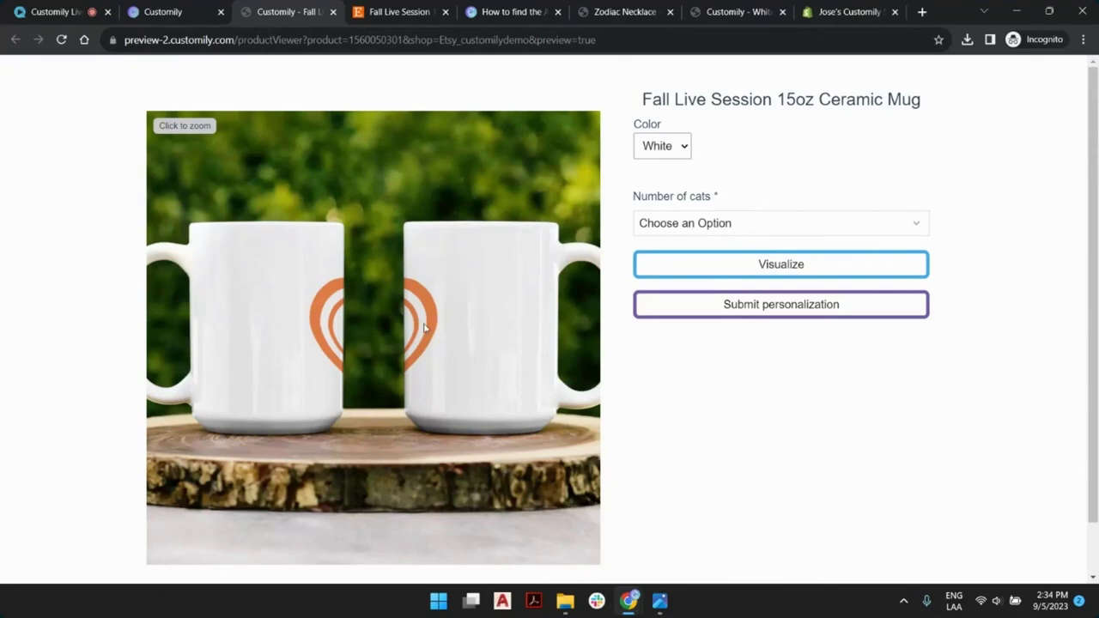
Step: Go back to the mug's product settings and open its linked "Fall sweet fall (Cats Frontal) cloned" template for editing
left_click(195, 7)
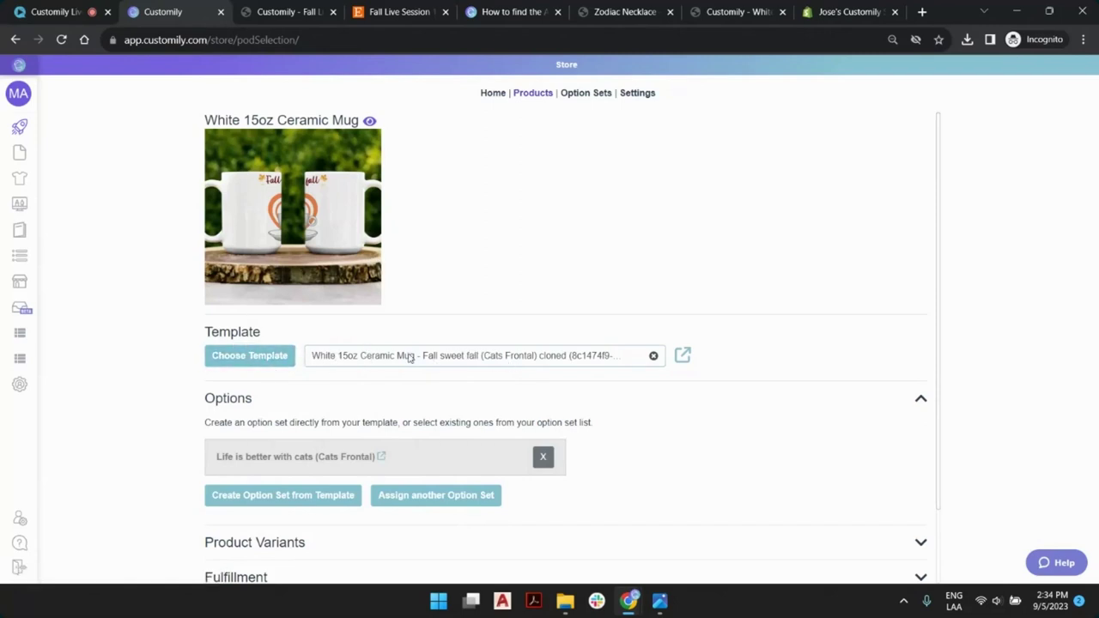
left_click(683, 357)
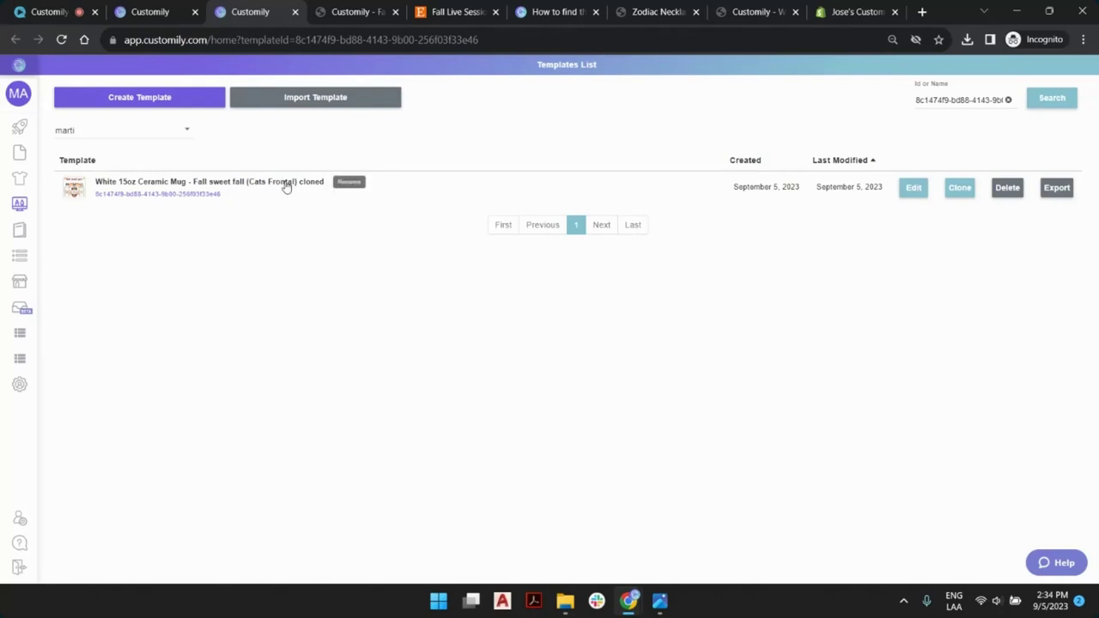
left_click(914, 188)
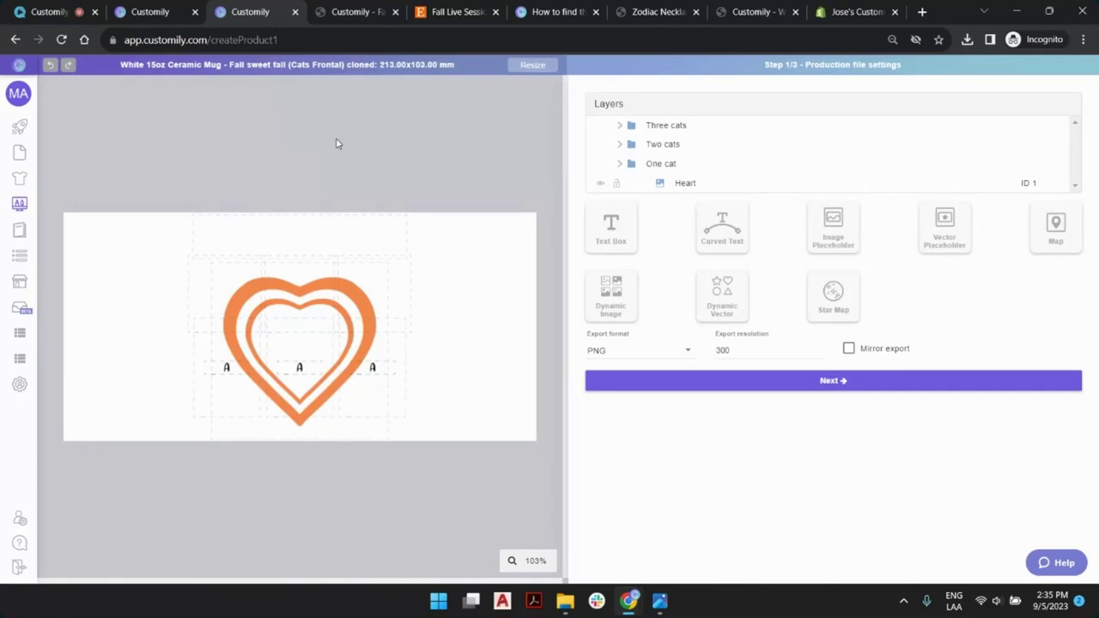
left_click_drag(113, 127, 498, 508)
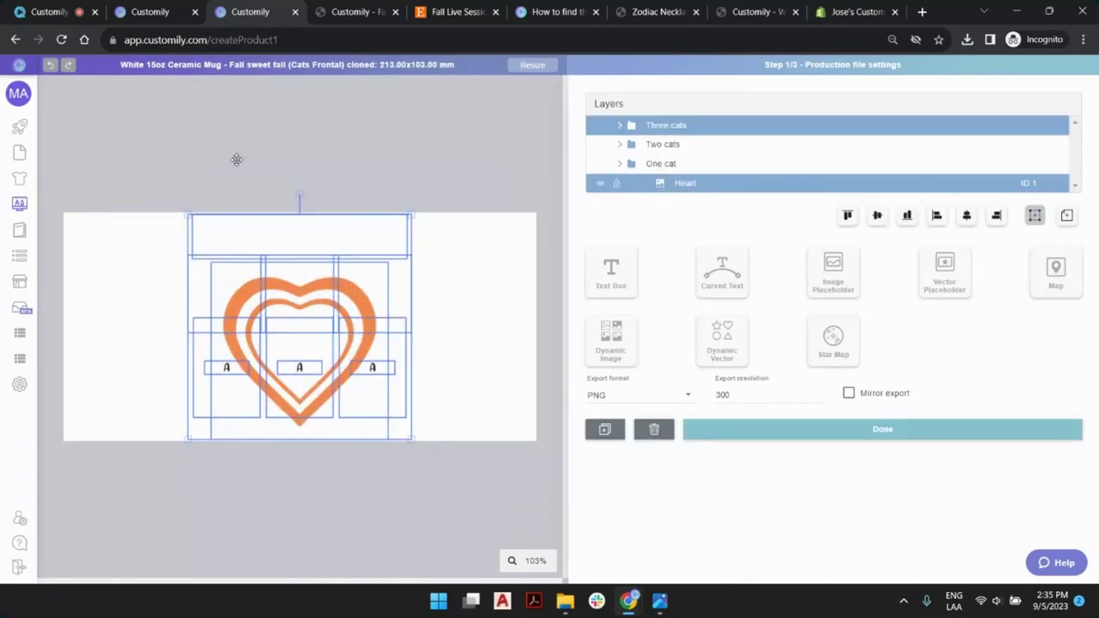
left_click(401, 136)
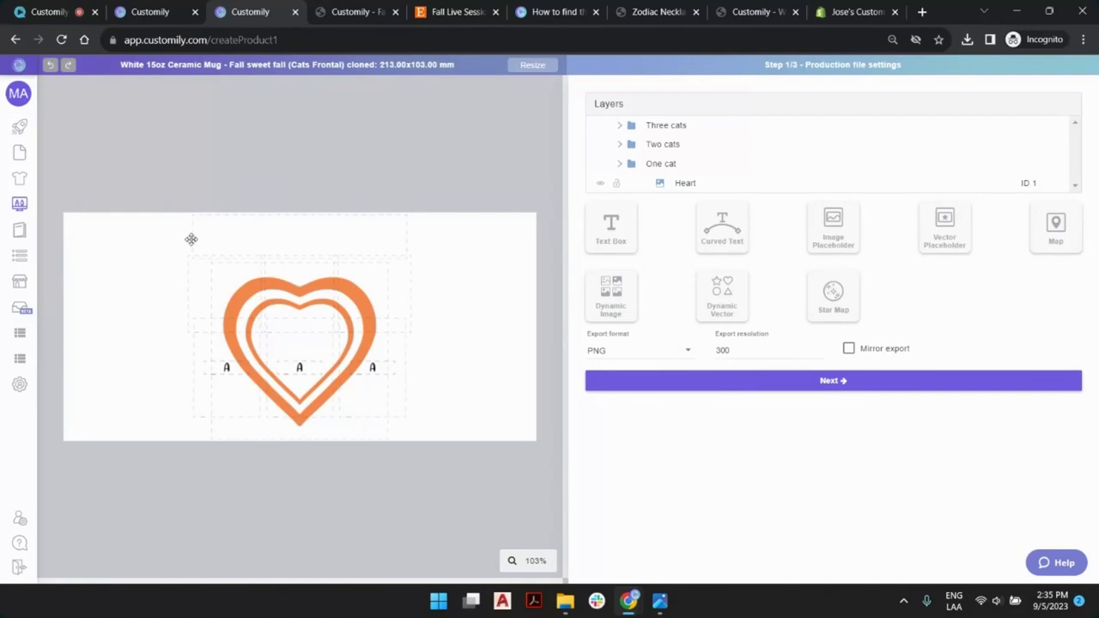
left_click_drag(75, 217, 272, 437)
left_click_drag(531, 226, 312, 438)
left_click(315, 526)
Step: Select the Three cats, Two cats and One cat layouts plus the Heart, and shift them together to the canvas's left edge
left_click(678, 127)
left_click(677, 145, "shift")
left_click(668, 164, "shift")
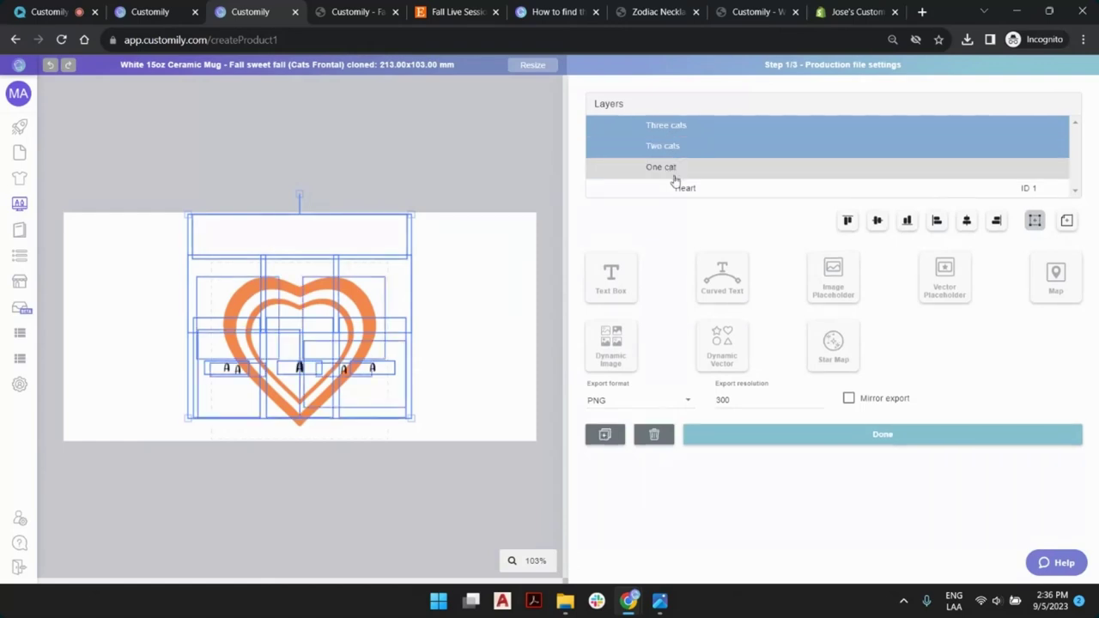
left_click(685, 191, "shift")
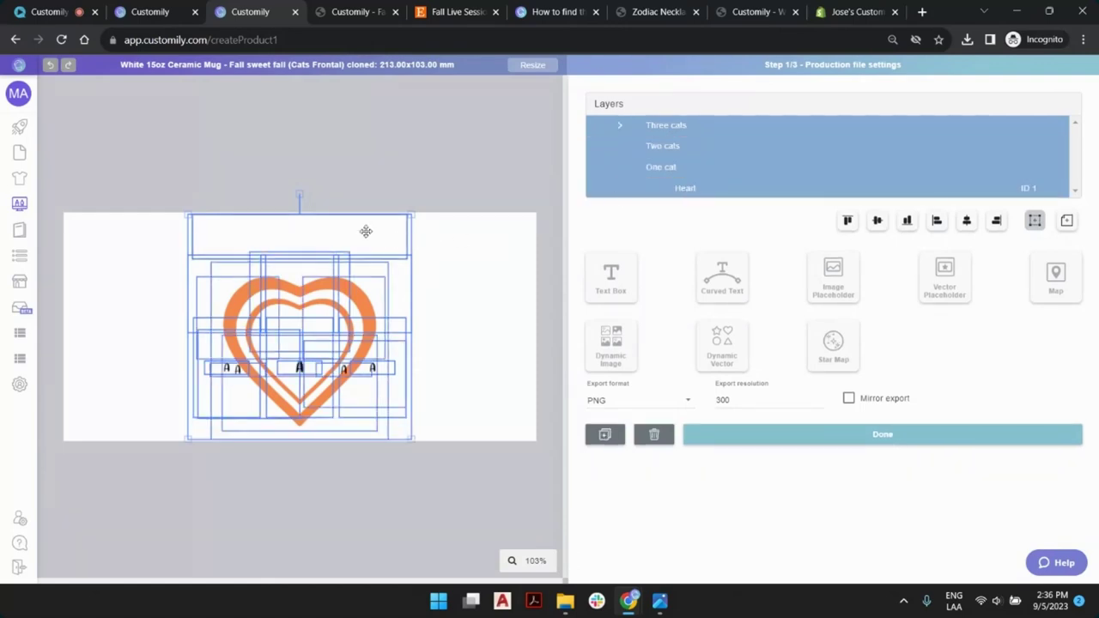
key("Left")
key("Left")
key("Left")
key("Left")
key("Left")
key("Left")
key("Left")
key("Left")
key("Left")
key("Left")
key("Left")
key("Left")
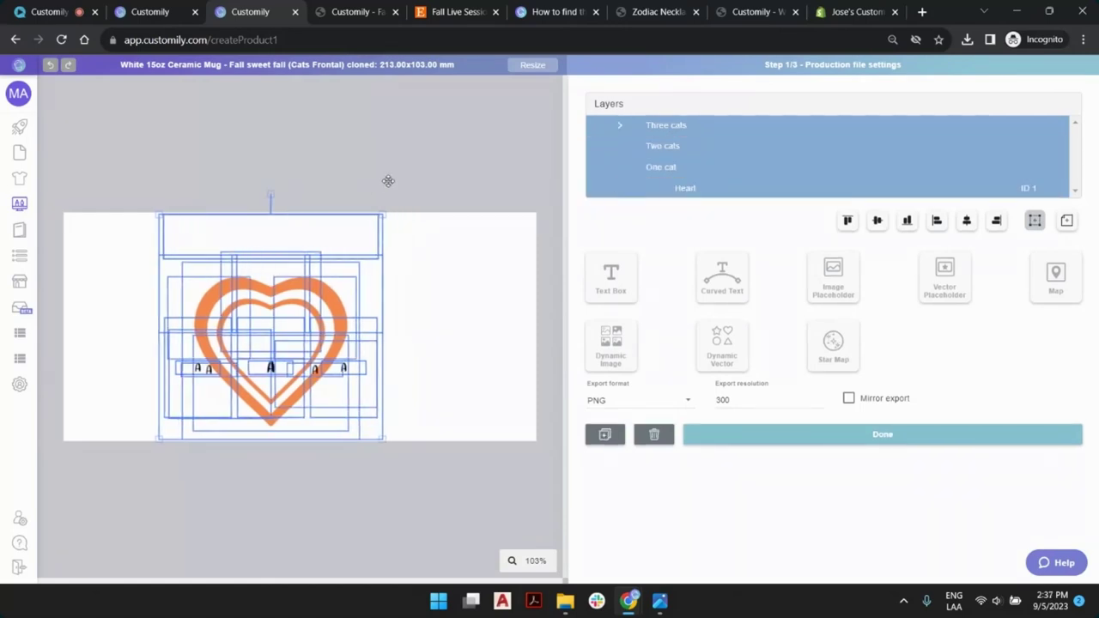
key("Left")
key("Left")
key("Left")
key("Left")
key("Left")
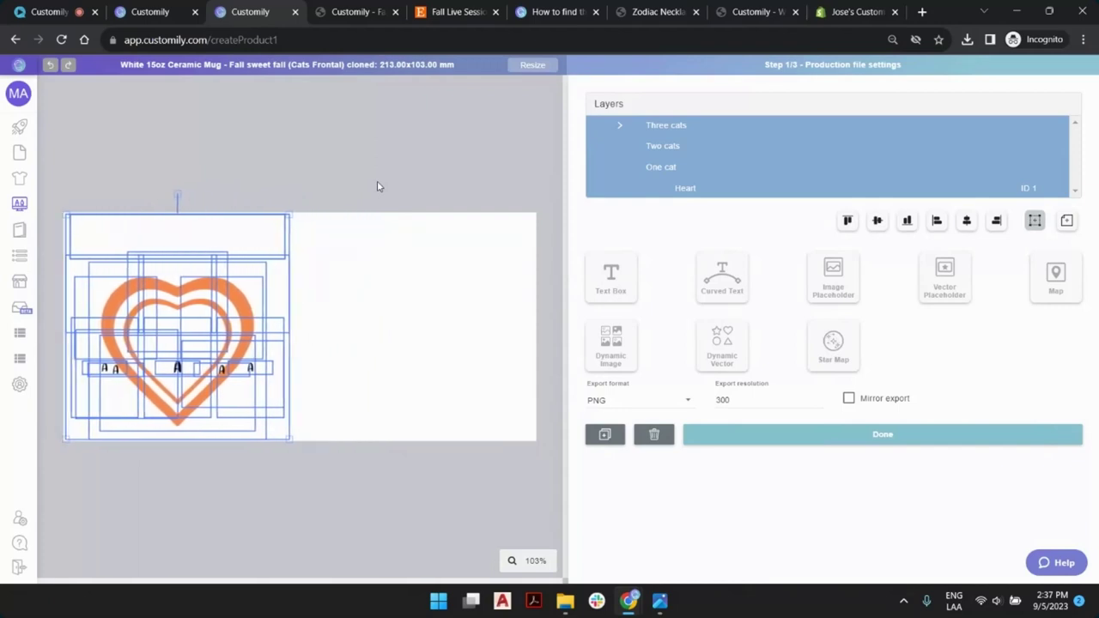
left_click(480, 169)
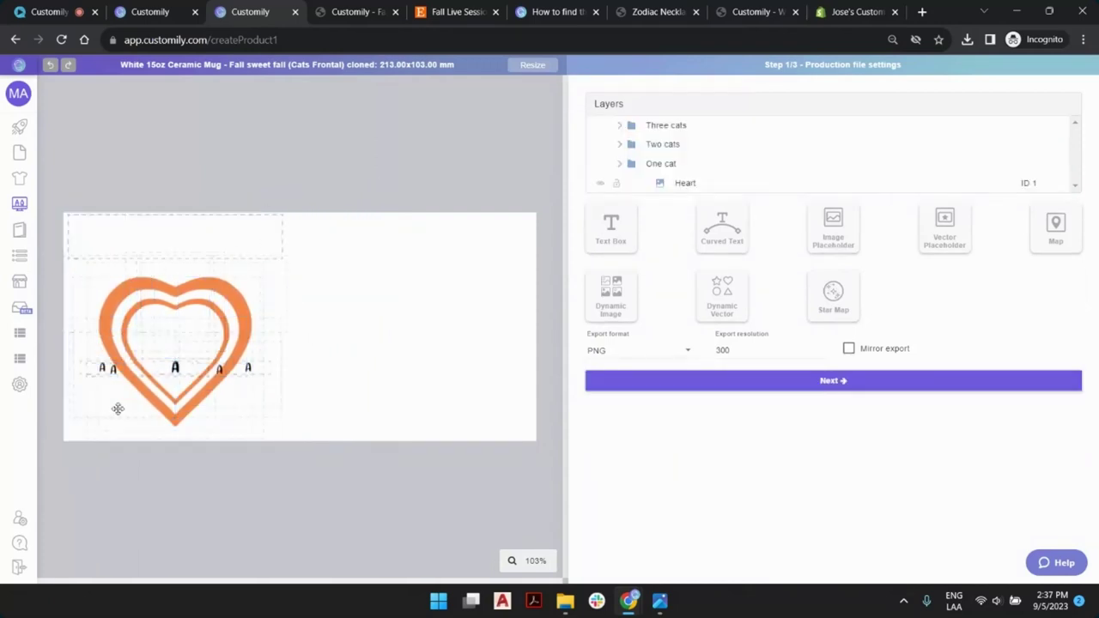
Step: In the One cat layout, set the Cat name sample text to "test" and the Cat breed image to option 100
left_click(620, 167)
left_click(678, 166)
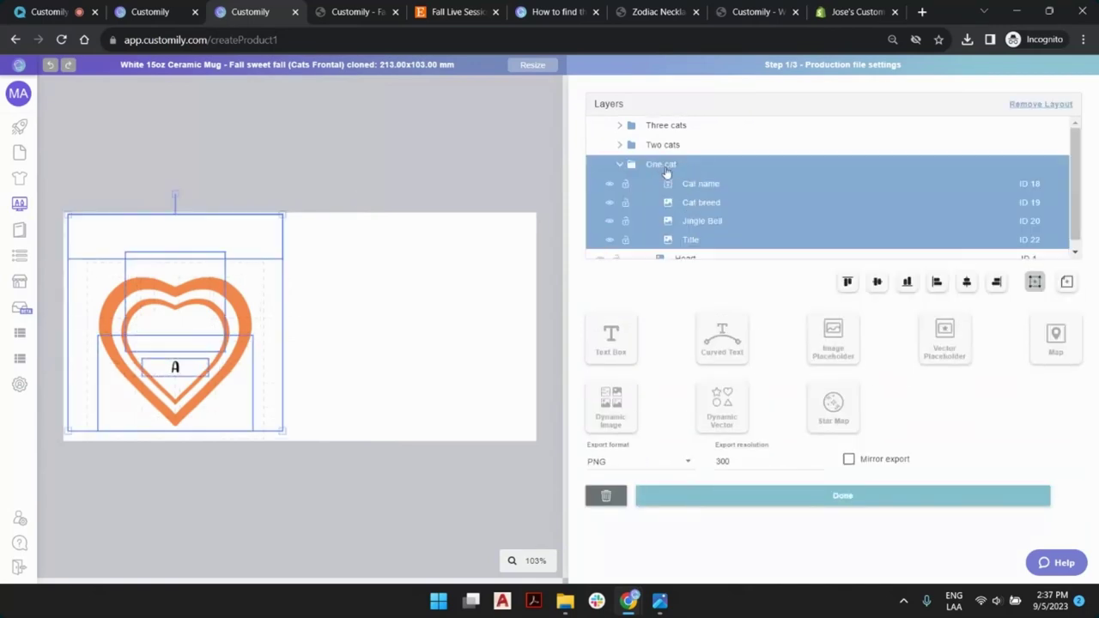
left_click(710, 188)
left_click(705, 324)
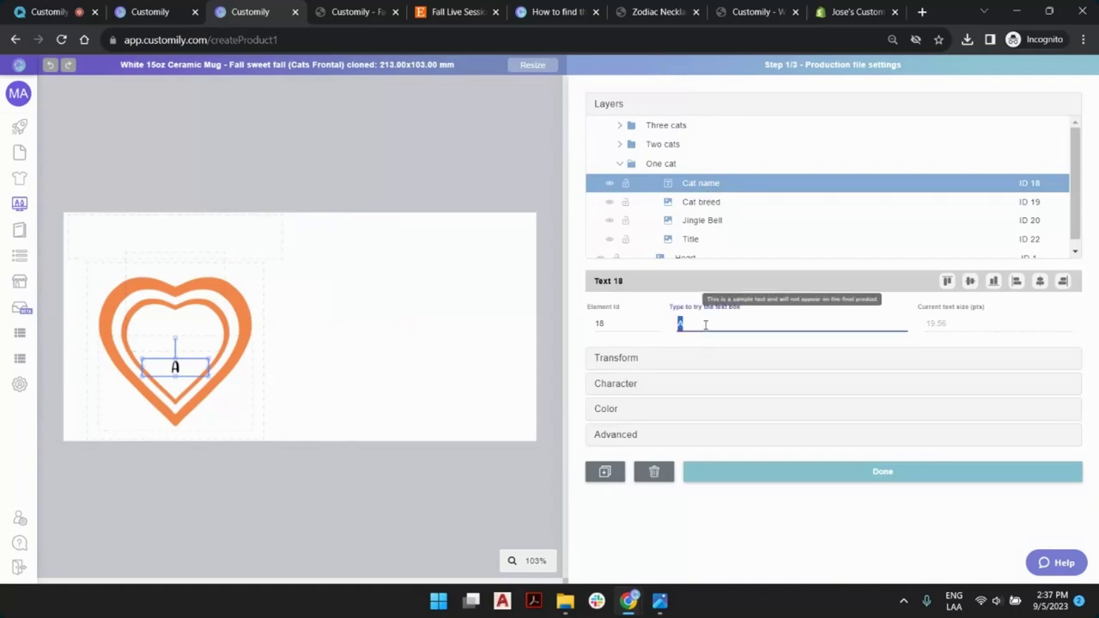
type("test")
left_click(714, 206)
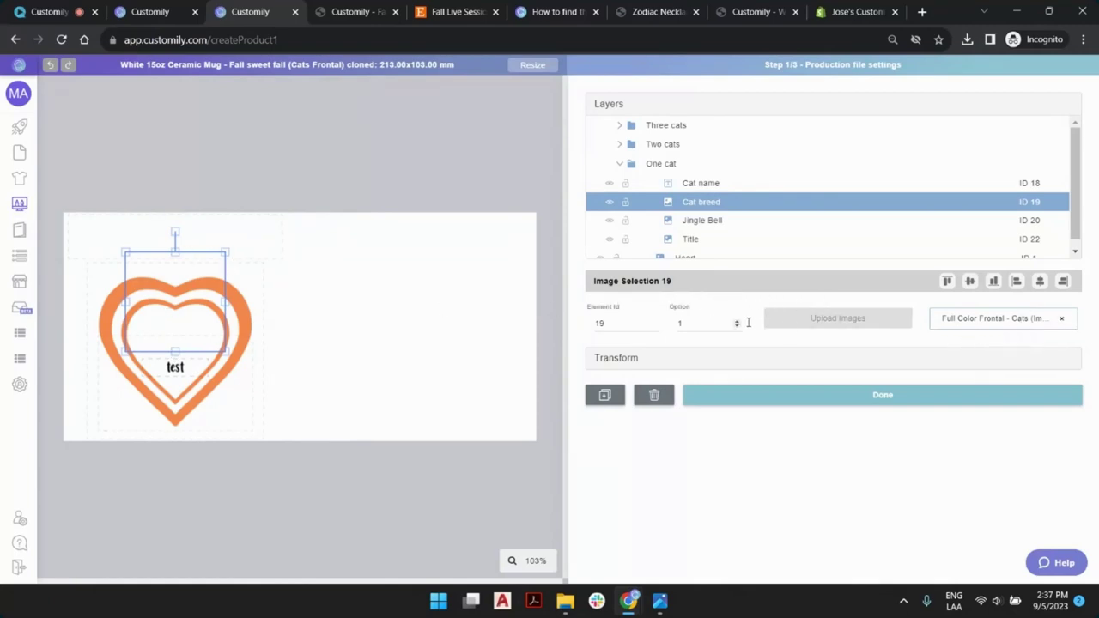
left_click(717, 323)
left_click(717, 323)
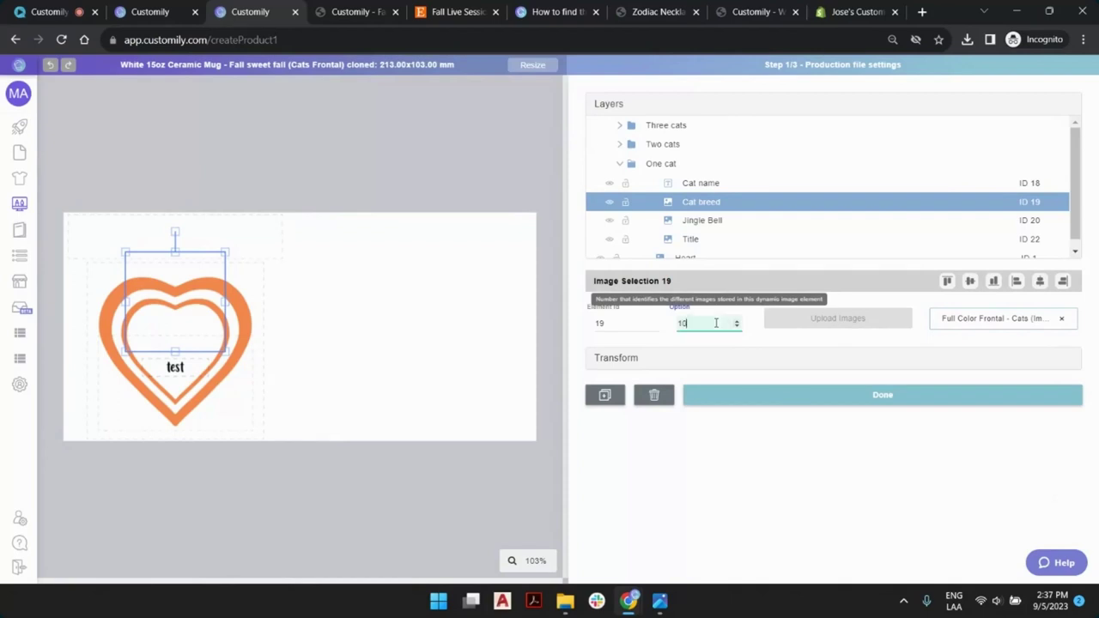
type("00")
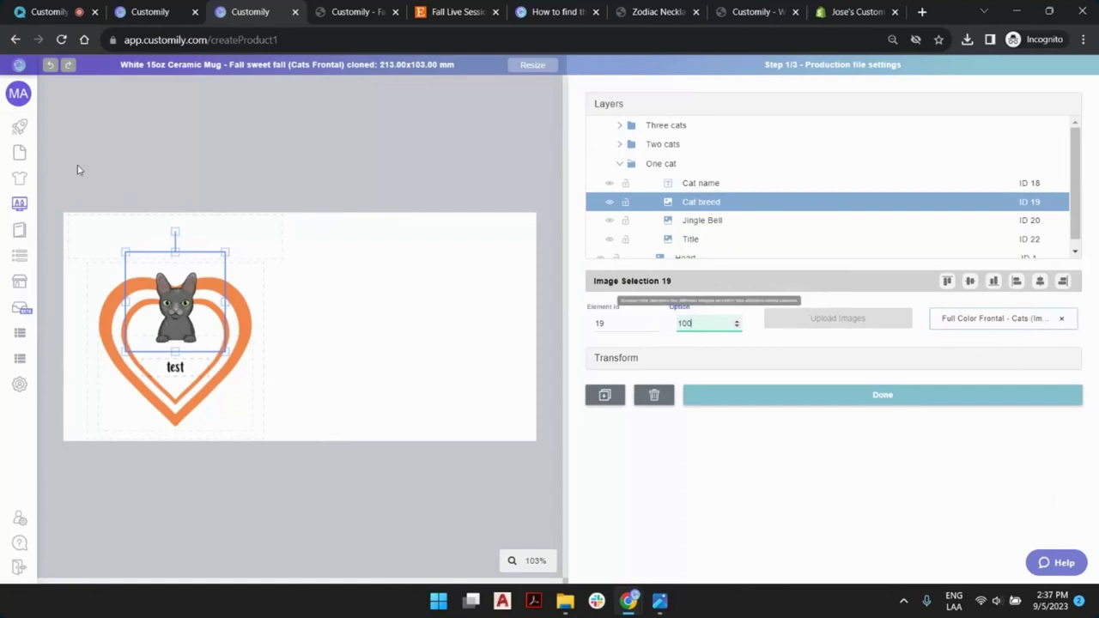
Step: Set both the Jingle Bell and Title images of the One cat layout to option 2
left_click(717, 222)
left_click(736, 323)
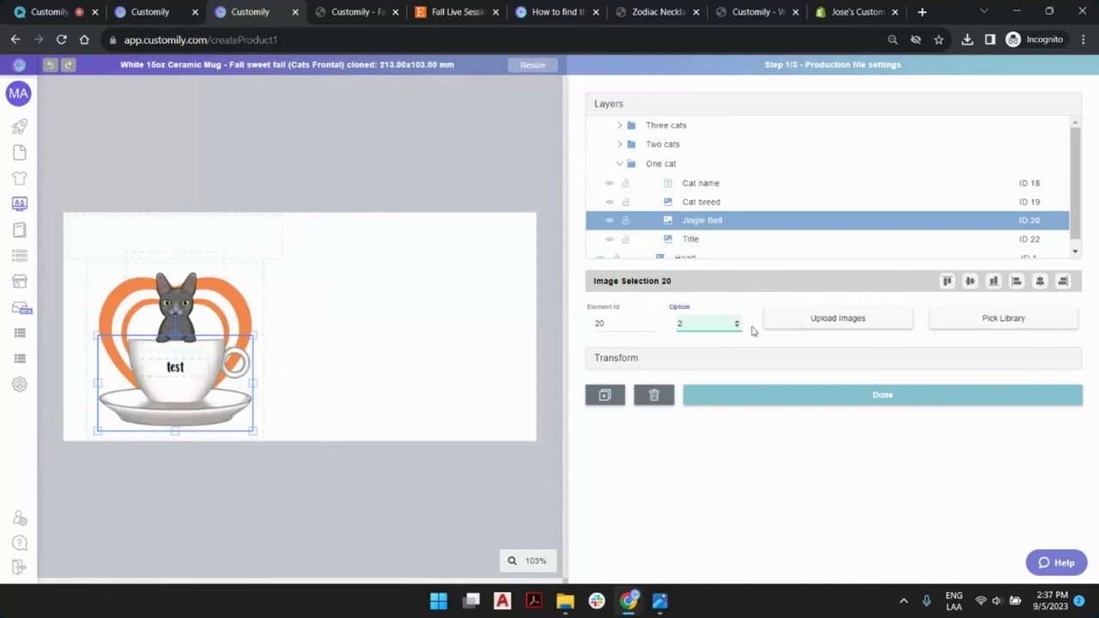
left_click(713, 240)
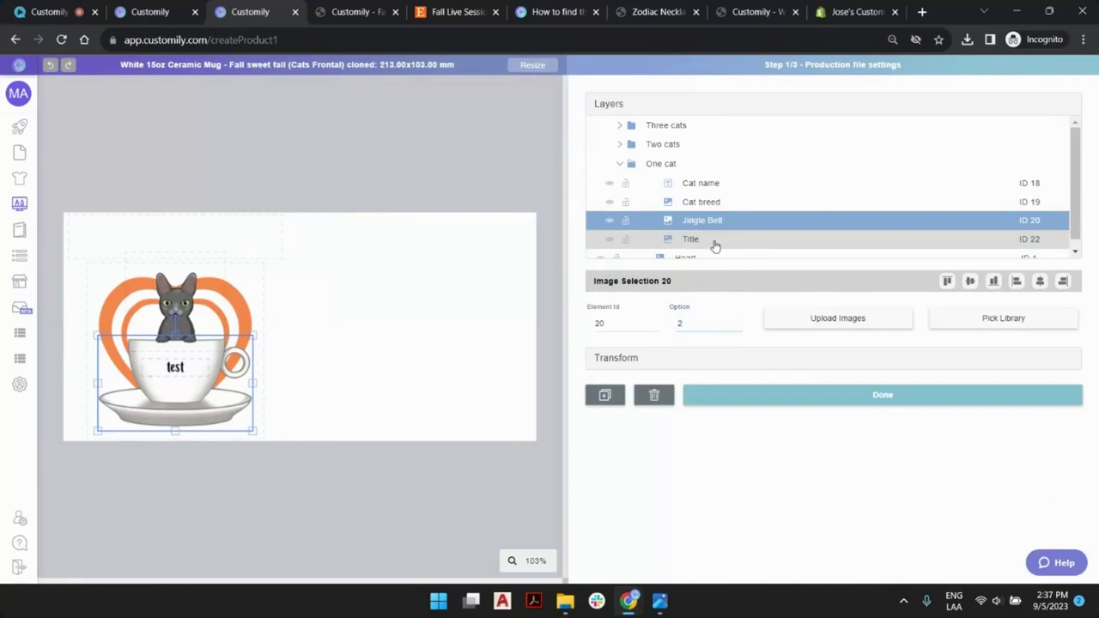
left_click(737, 320)
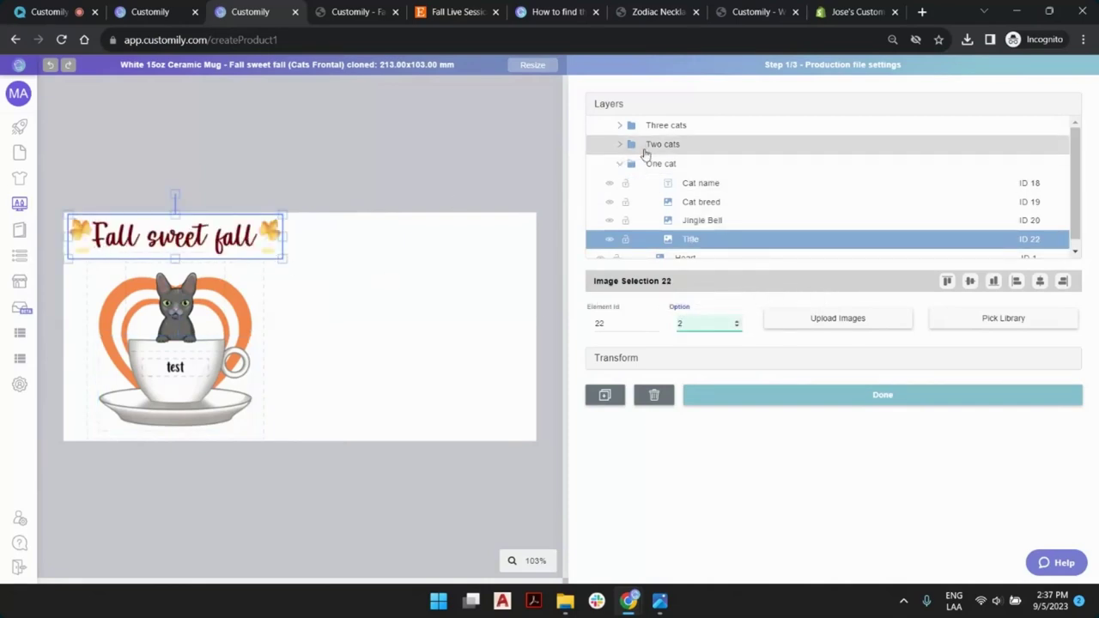
Step: Examine the elements of the Two cats and Three cats layouts, collapse the folders, and compare all three layouts on the canvas
left_click(618, 150)
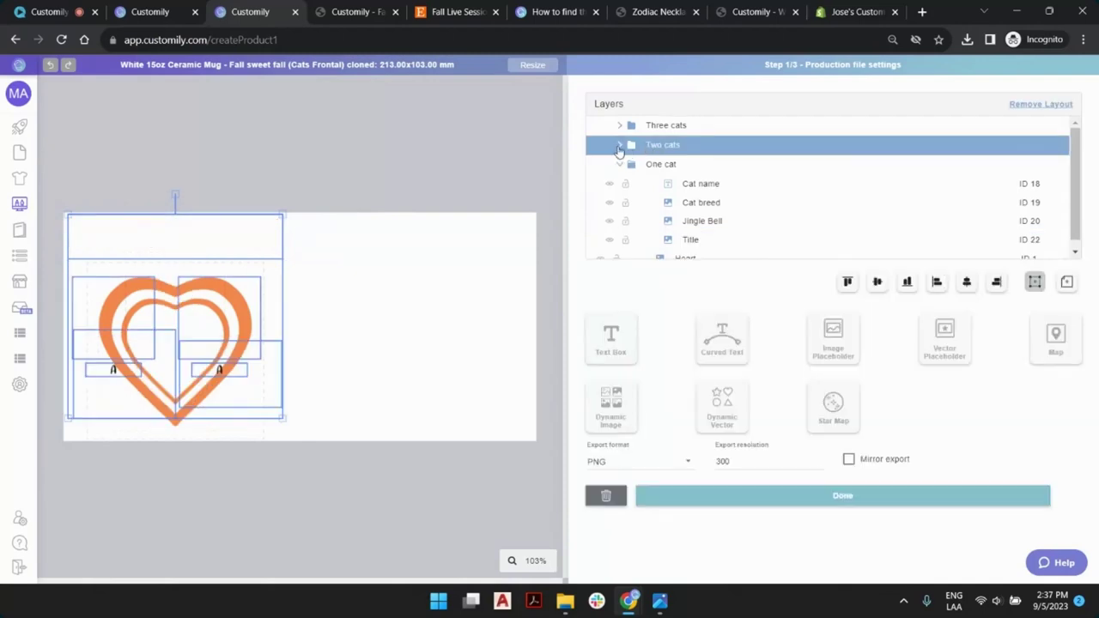
left_click(630, 128)
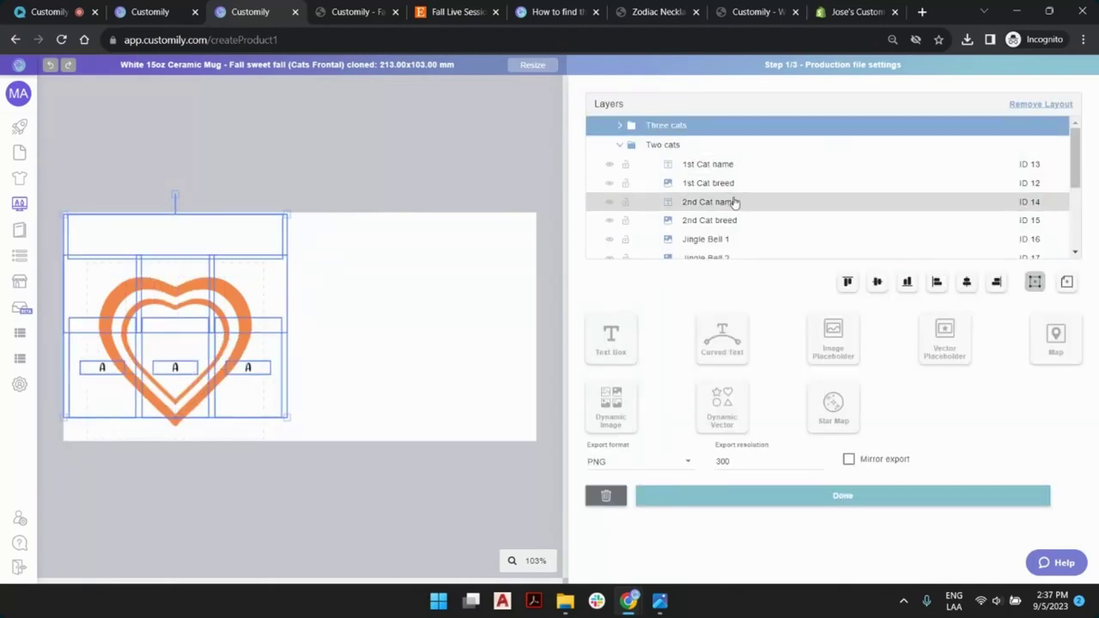
left_click(622, 127)
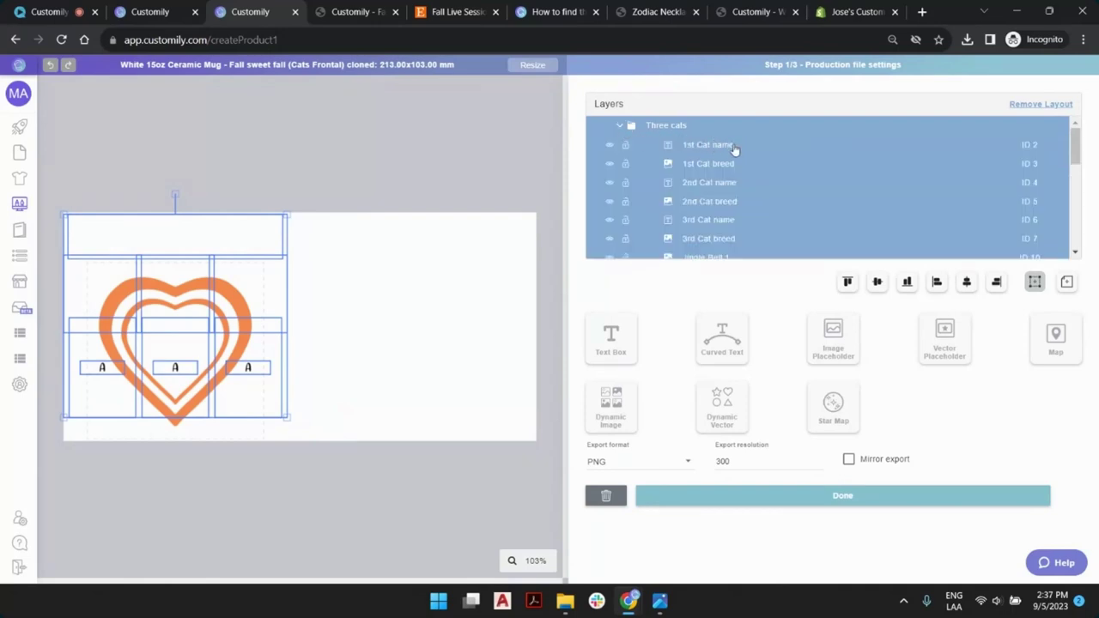
left_click(433, 175)
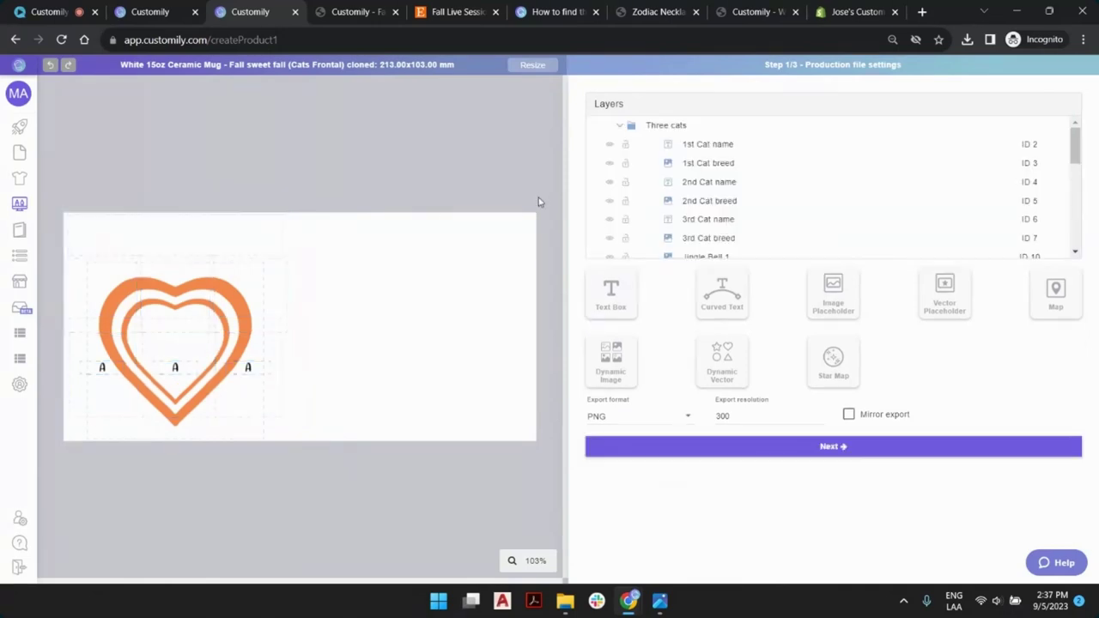
left_click(622, 127)
left_click(620, 144)
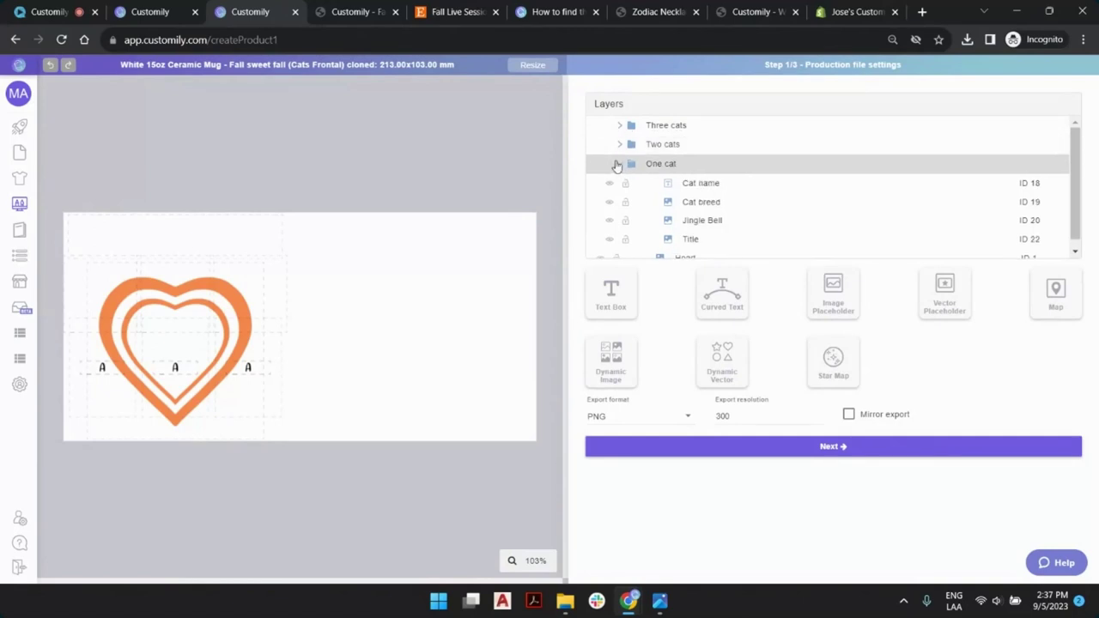
left_click(620, 163)
left_click(667, 127)
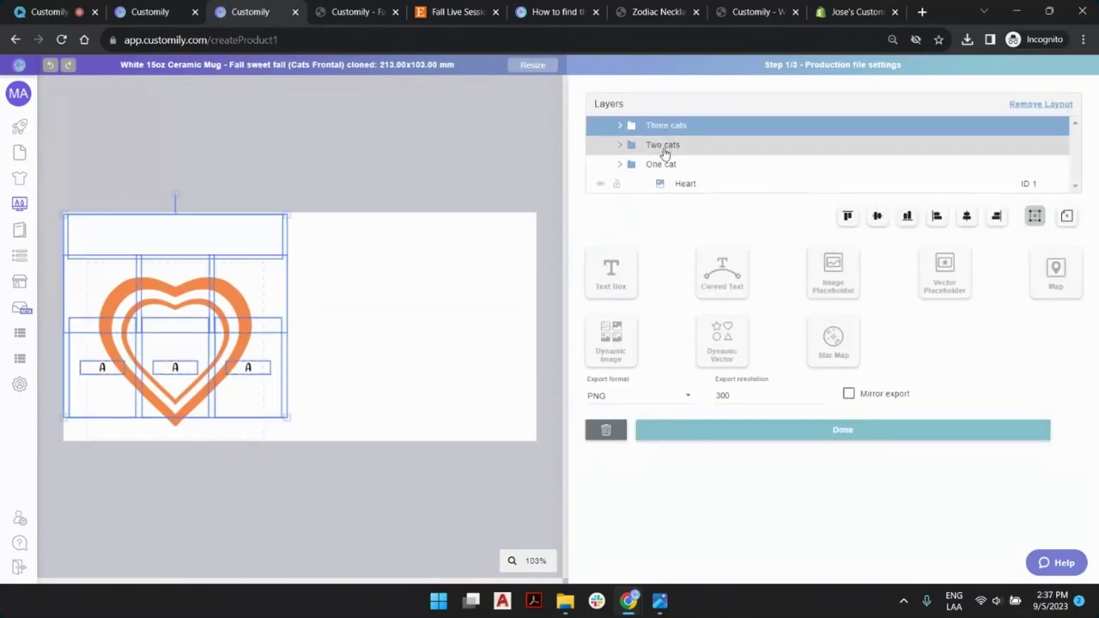
left_click(664, 149)
left_click(661, 167)
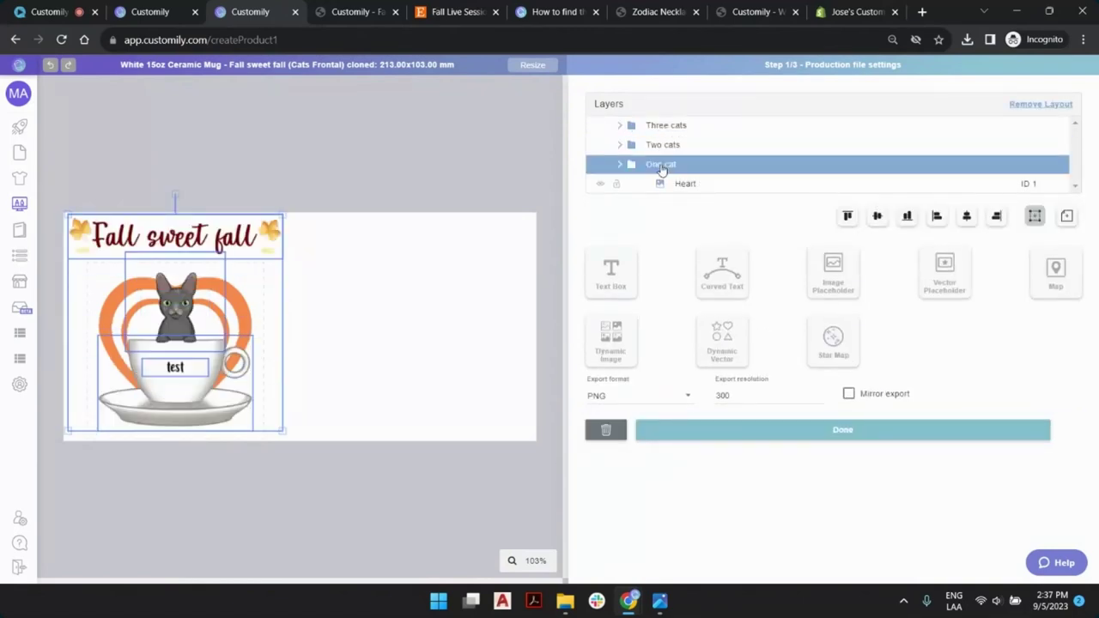
left_click(427, 171)
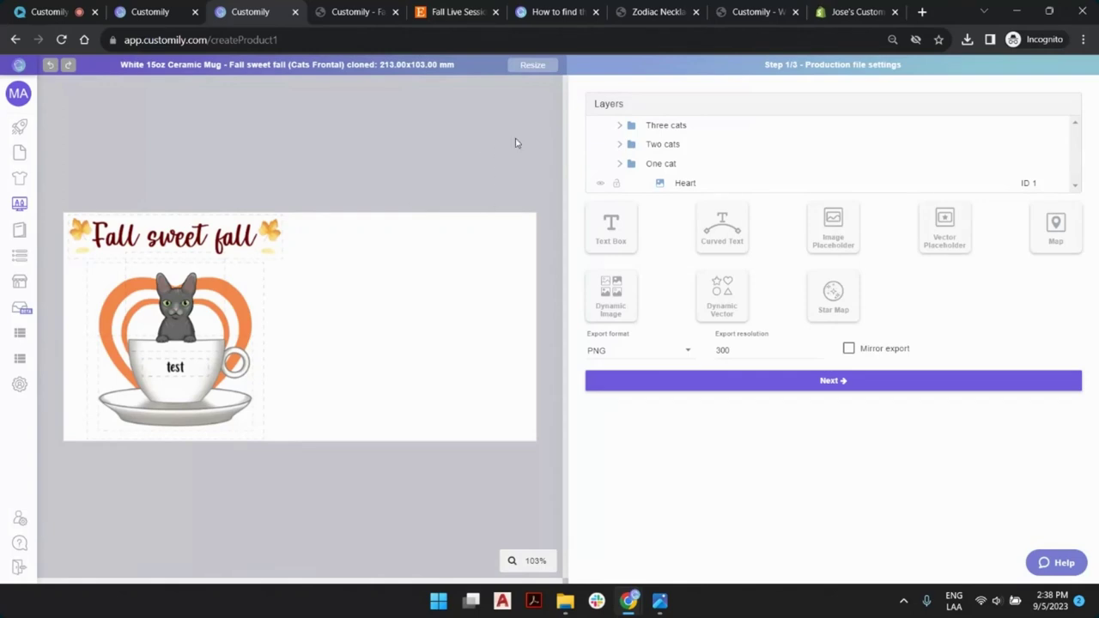
Step: Add a text box and place it in the blank right half of the mug's print area
left_click(614, 230)
left_click(446, 168)
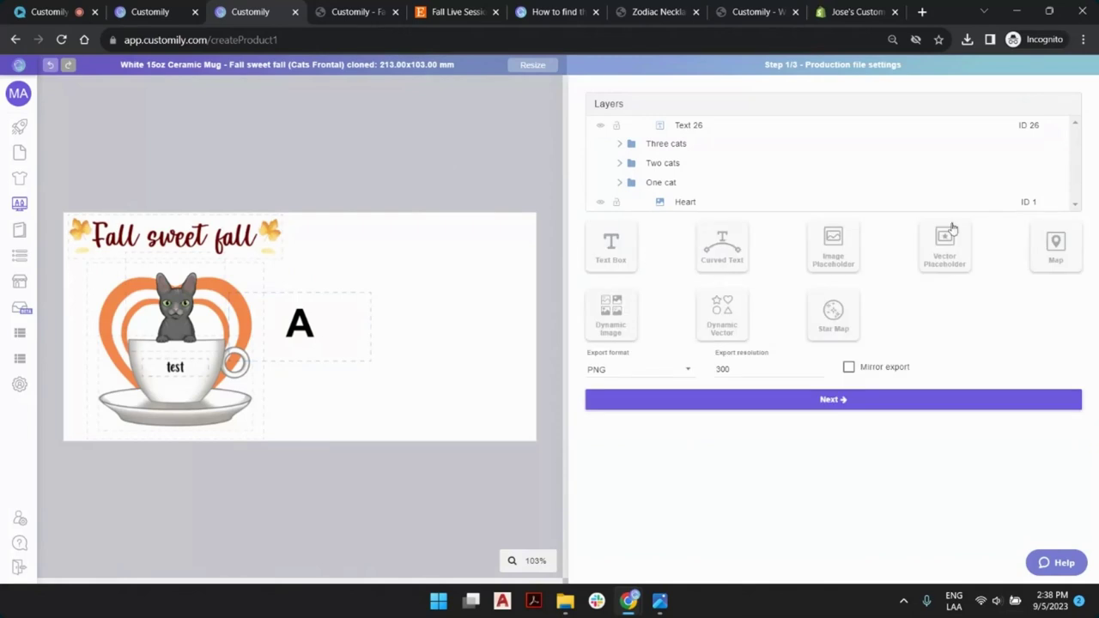
left_click_drag(338, 321, 467, 318)
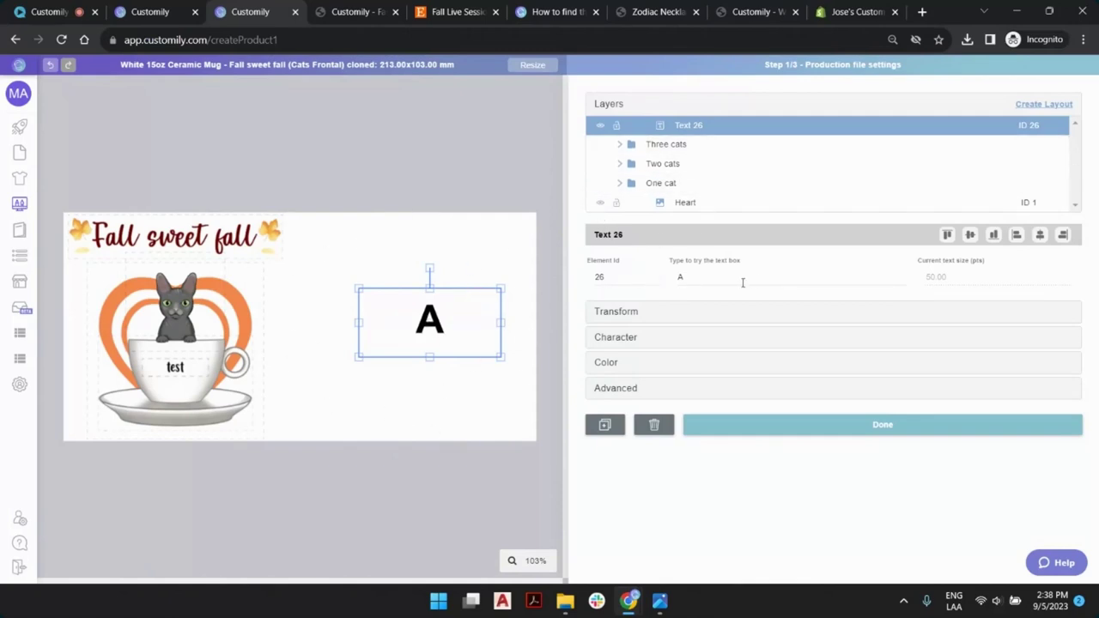
Step: Change the new text box's font to Friendly Schoolmates (Regular), matching it against the cat name's font
left_click(625, 338)
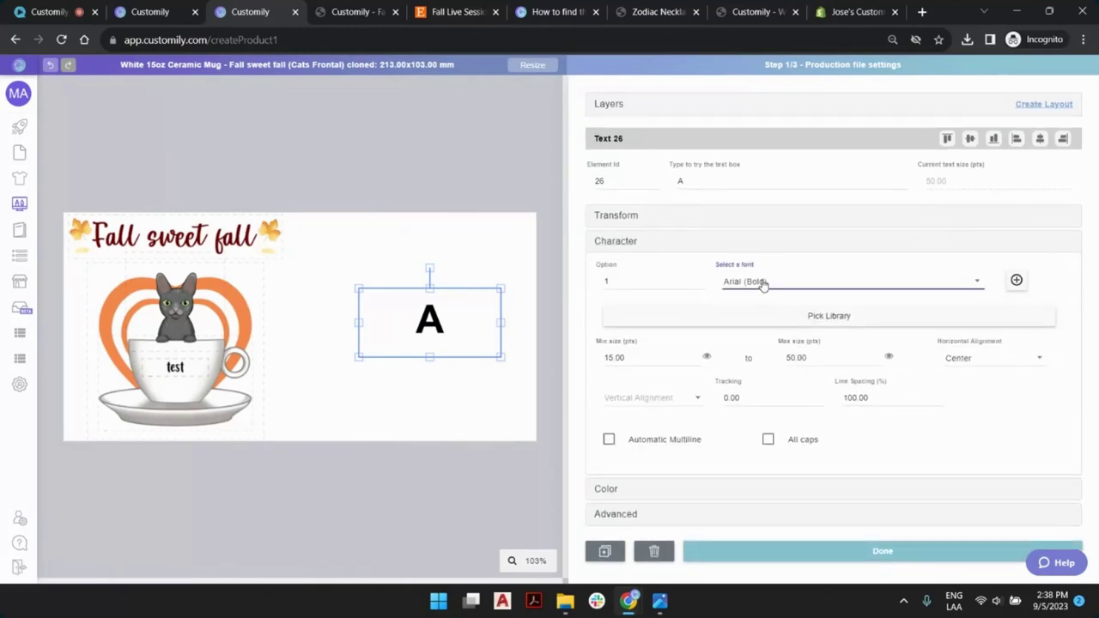
left_click(763, 283)
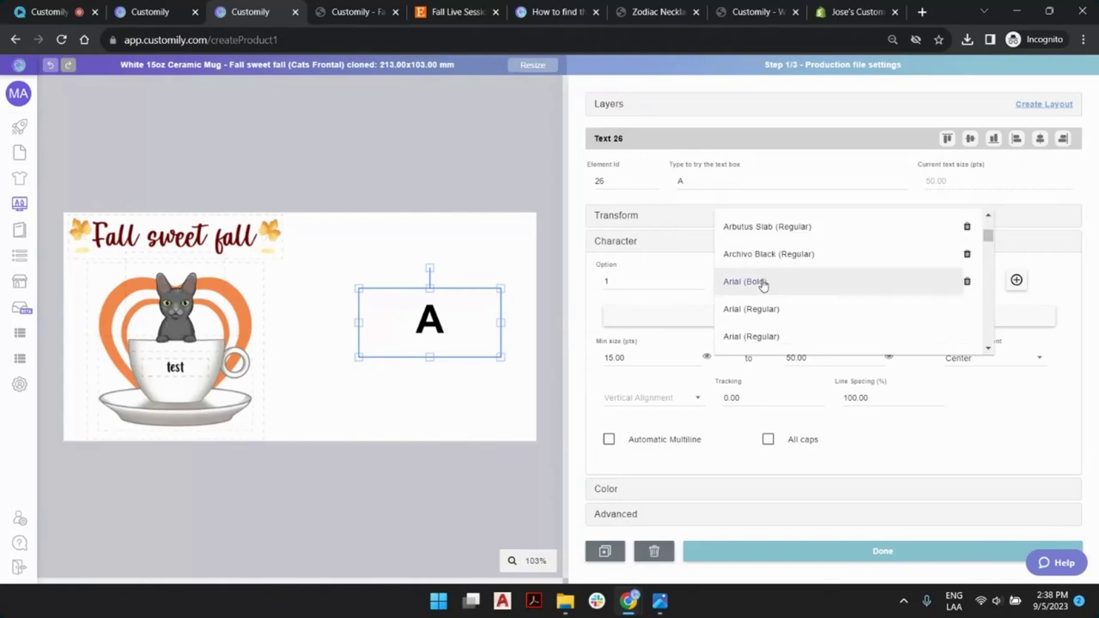
scroll(763, 284, "down", 5)
left_click(771, 284)
left_click(598, 341)
left_click(175, 368)
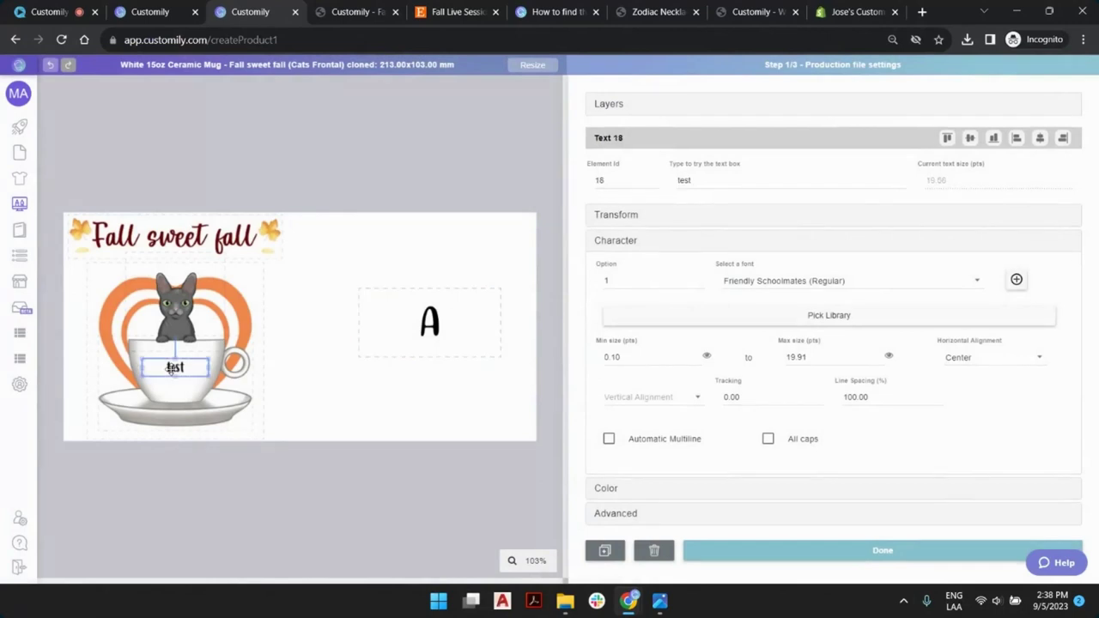
left_click(407, 324)
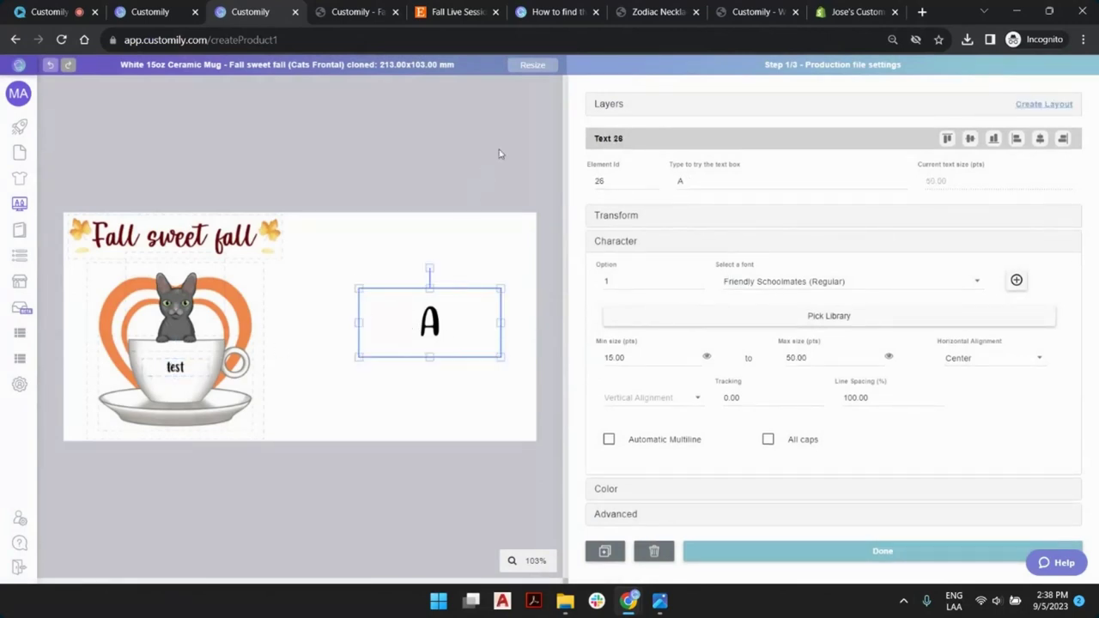
Step: Replace the new text box's placeholder letter with a sample customer name
double_click(718, 181)
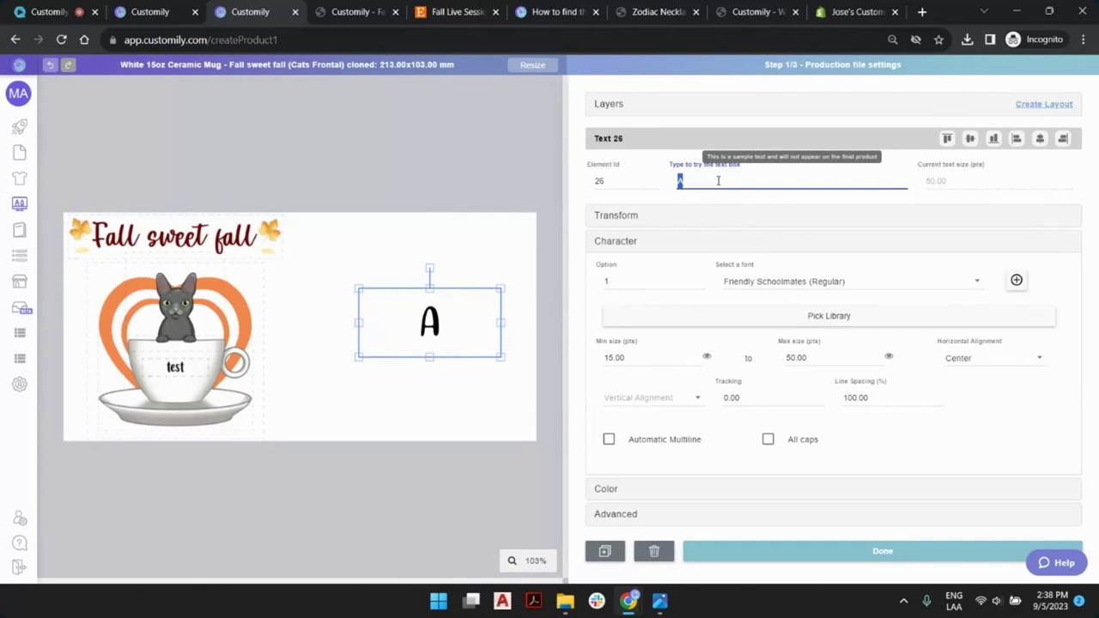
type("jhonny")
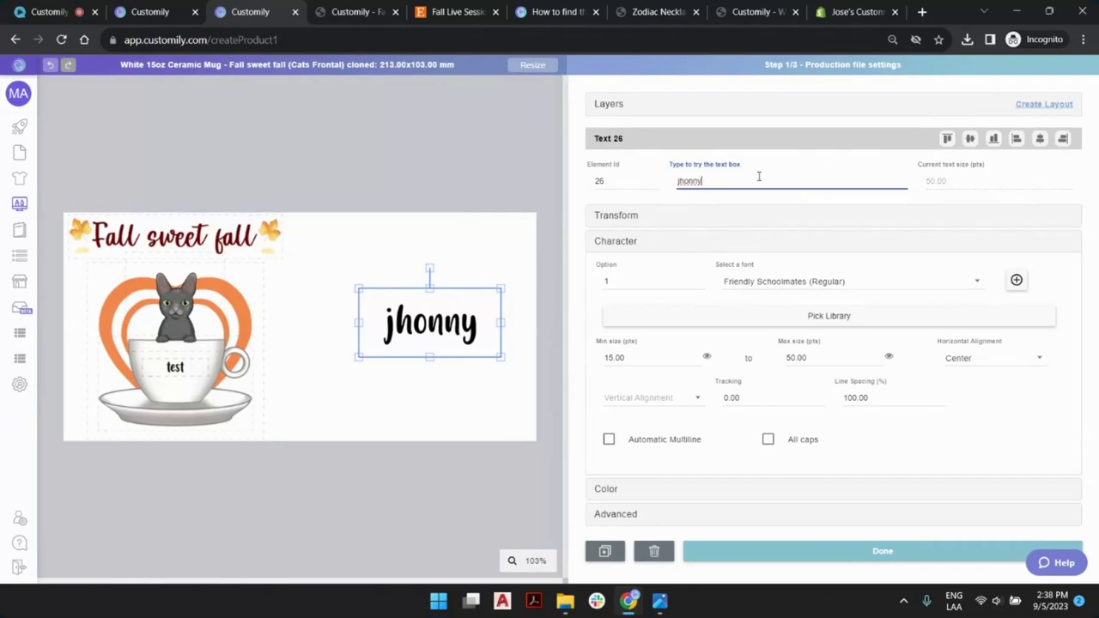
left_click(396, 186)
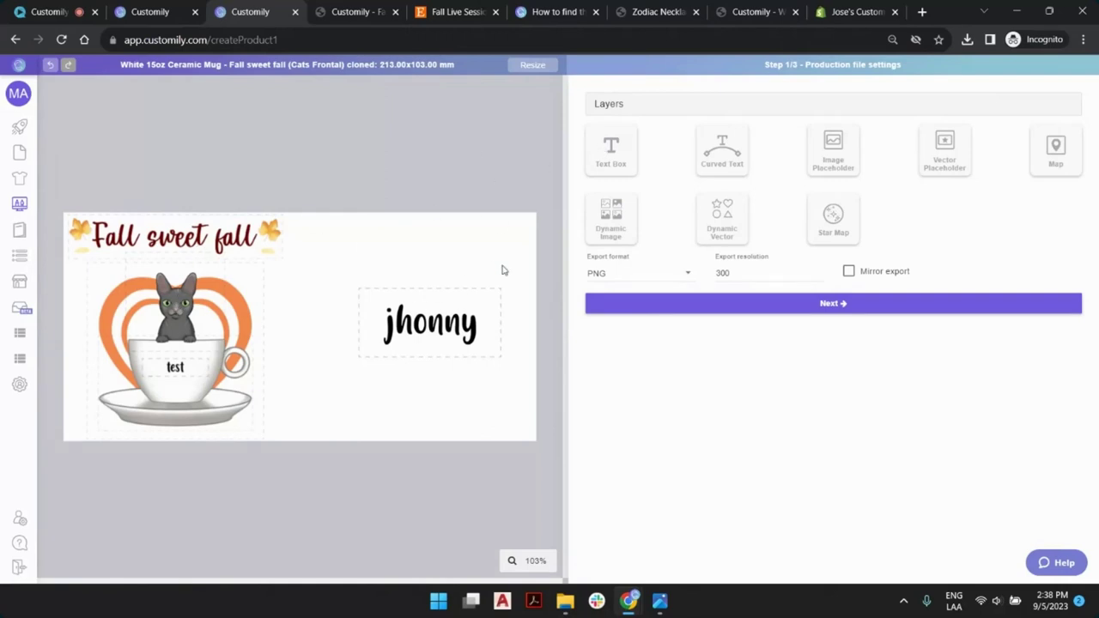
Step: Check the new text box's entry and ID among the layers, and continue to the preview settings
left_click(444, 304)
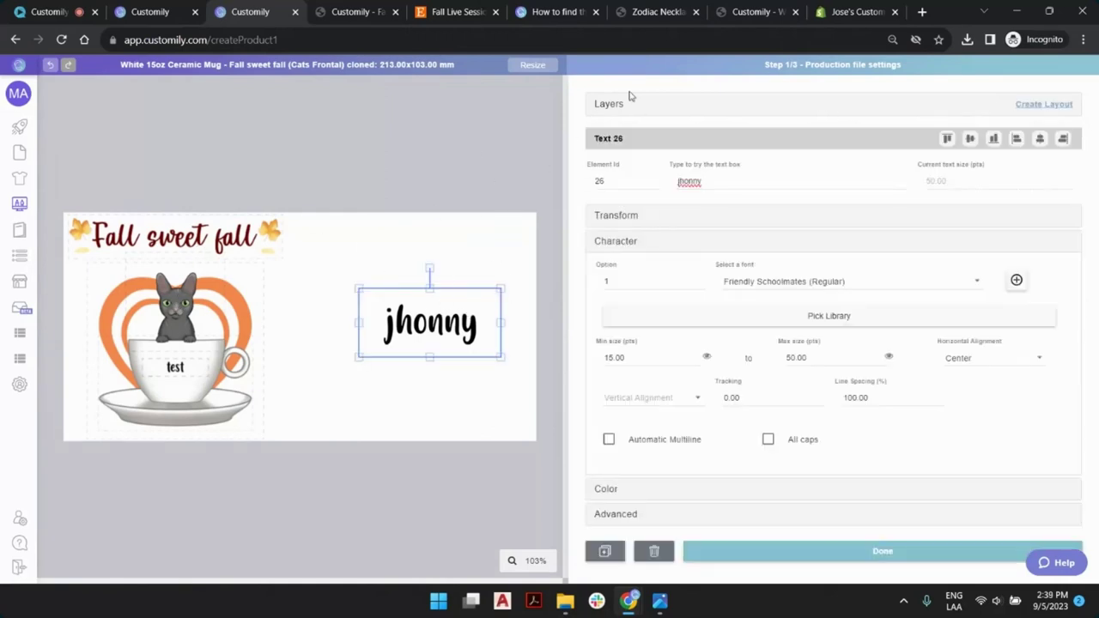
left_click(606, 107)
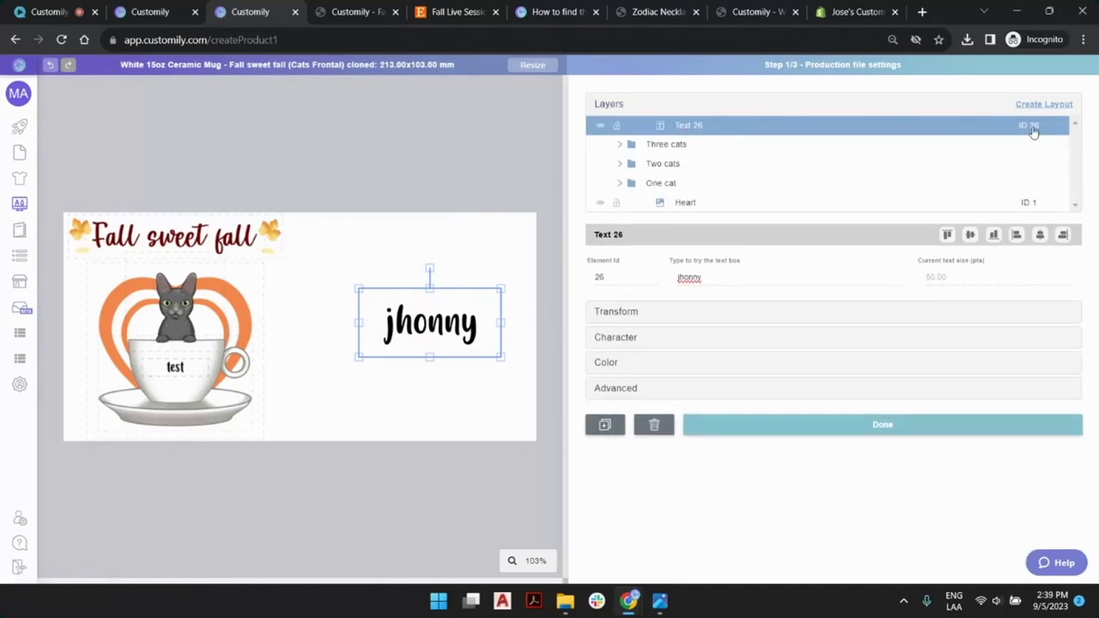
left_click(423, 132)
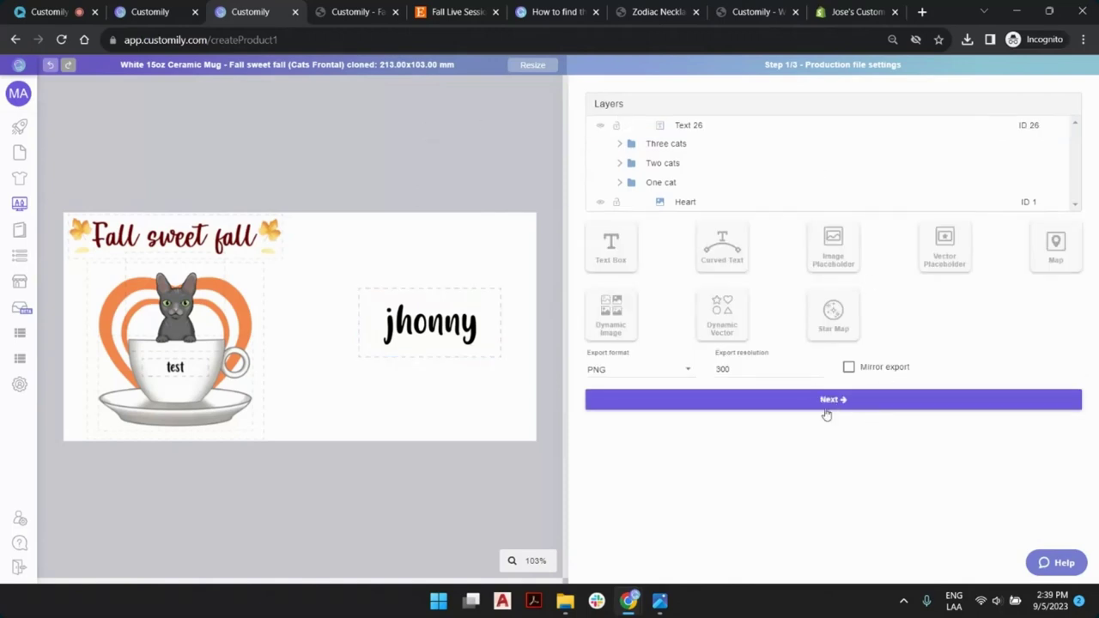
left_click_drag(752, 66, 917, 72)
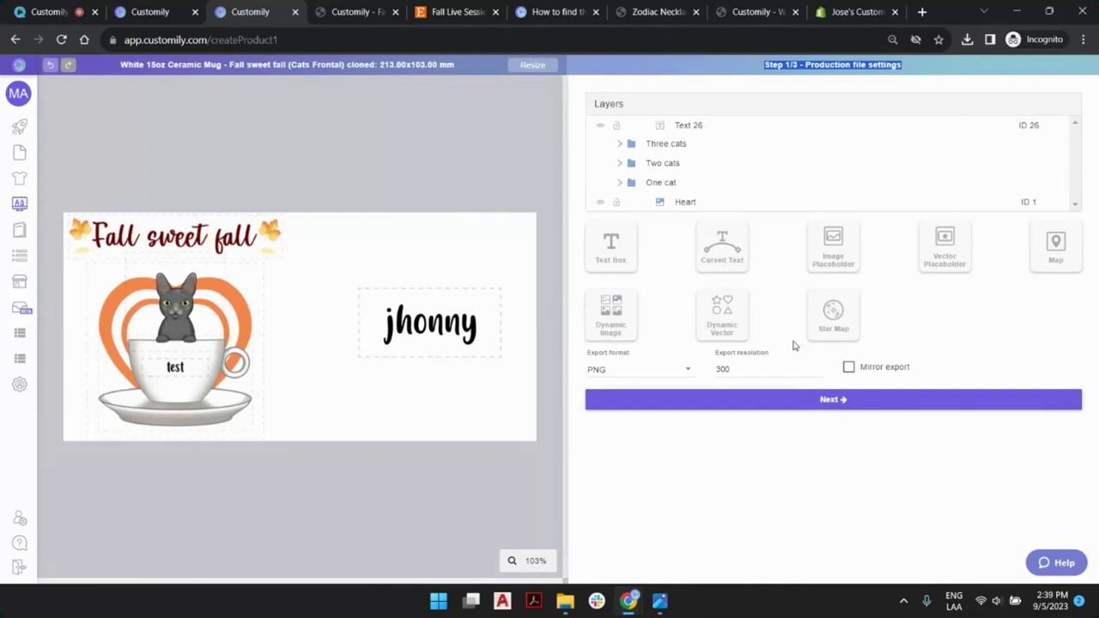
left_click(846, 410)
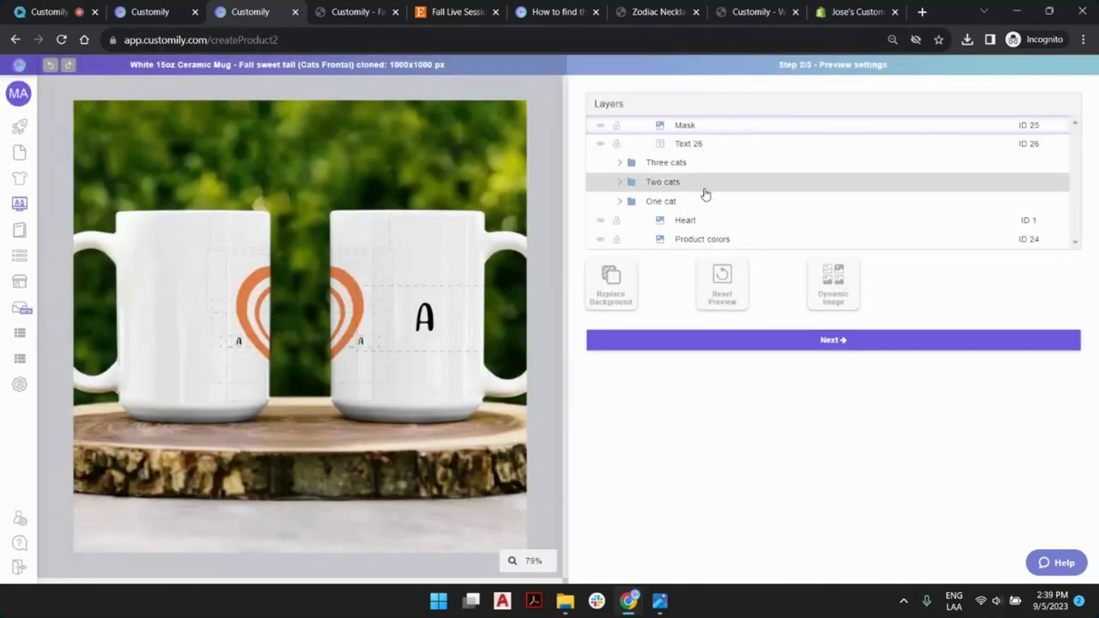
Step: Check the Product colors and Mask layers, try moving the mask away from the mugs, and undo the move
left_click(724, 242)
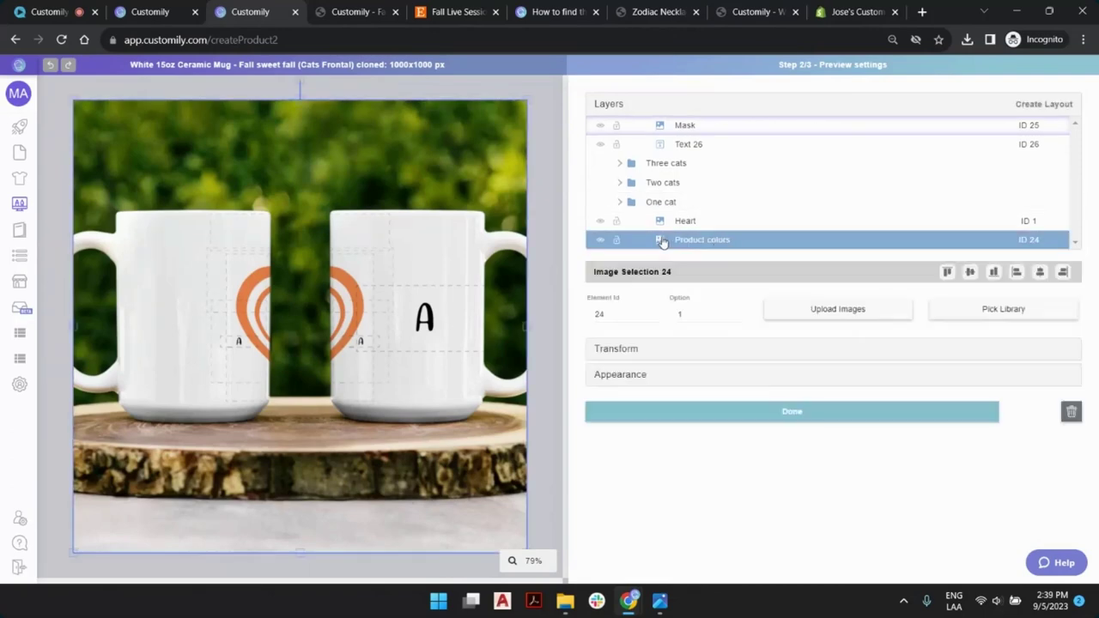
left_click(600, 126)
left_click(599, 125)
left_click(701, 128)
left_click_drag(472, 146, 128, 86)
left_click(49, 66)
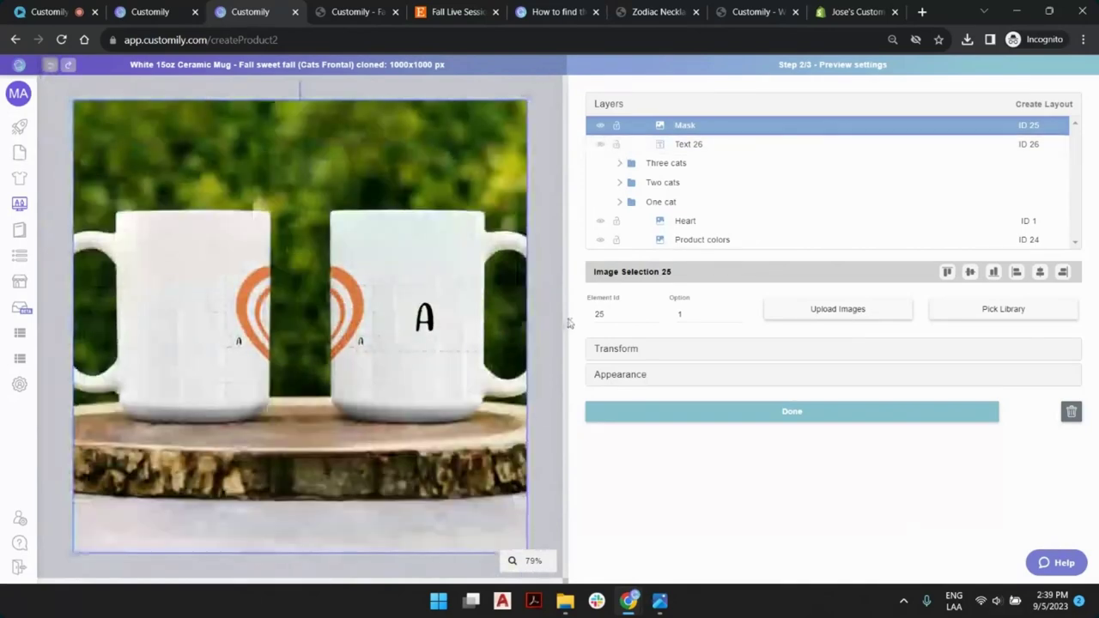
Step: Lock the Mask layer and move the heart and the three cat groups together onto the front of the left mug
left_click(616, 128)
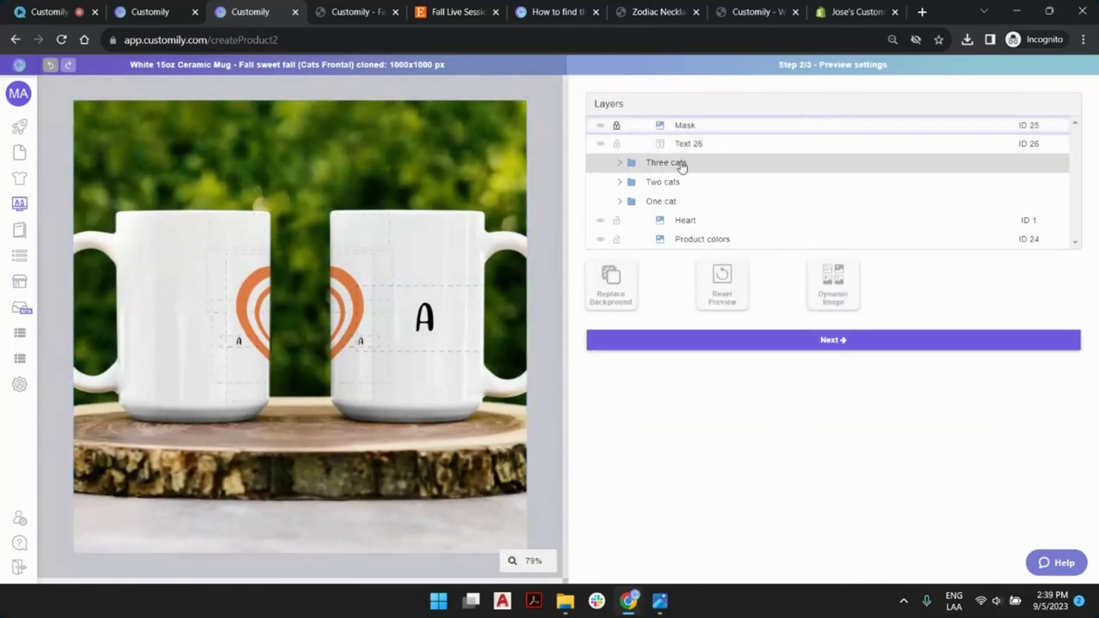
left_click_drag(680, 165, 678, 223)
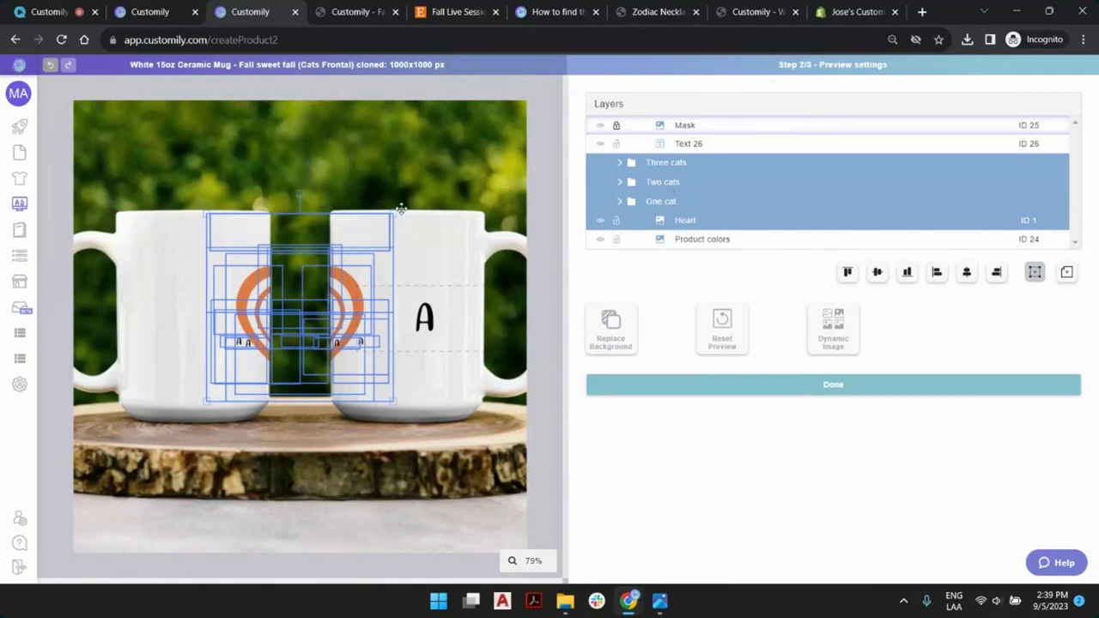
left_click_drag(401, 209, 358, 224)
key("Left")
key("Left")
key("Left")
key("Left")
key("Left")
key("Left")
key("Left")
key("Left")
key("Left")
key("Left")
key("Left")
key("Left")
key("Left")
key("Left")
key("Left")
key("Left")
key("Left")
key("Left")
key("Left")
key("Left")
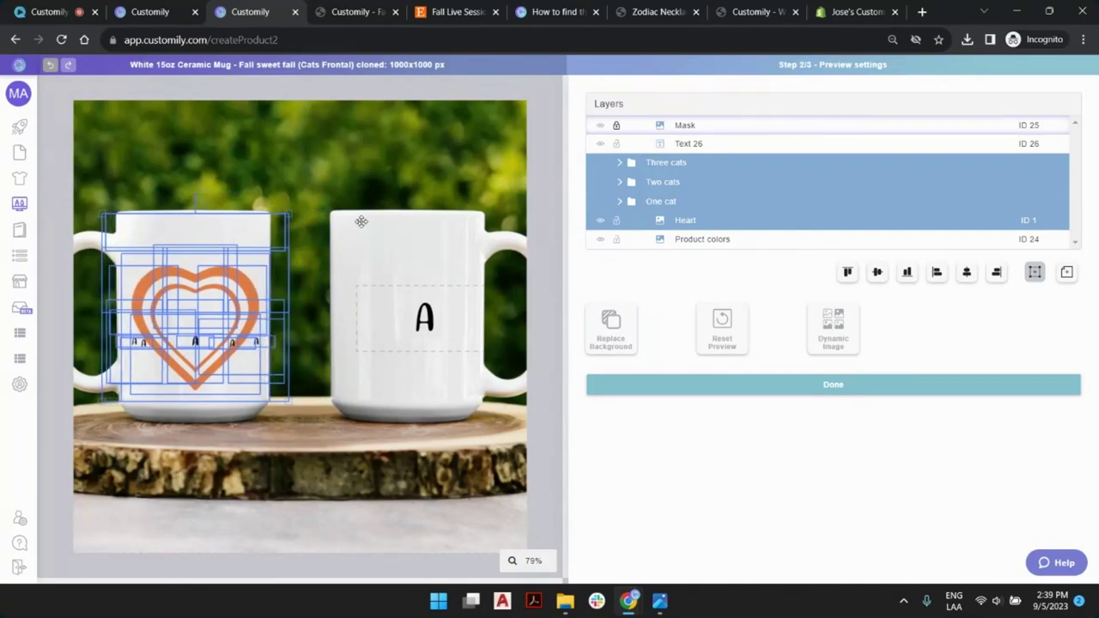
key("Left")
key("Left")
key("Left")
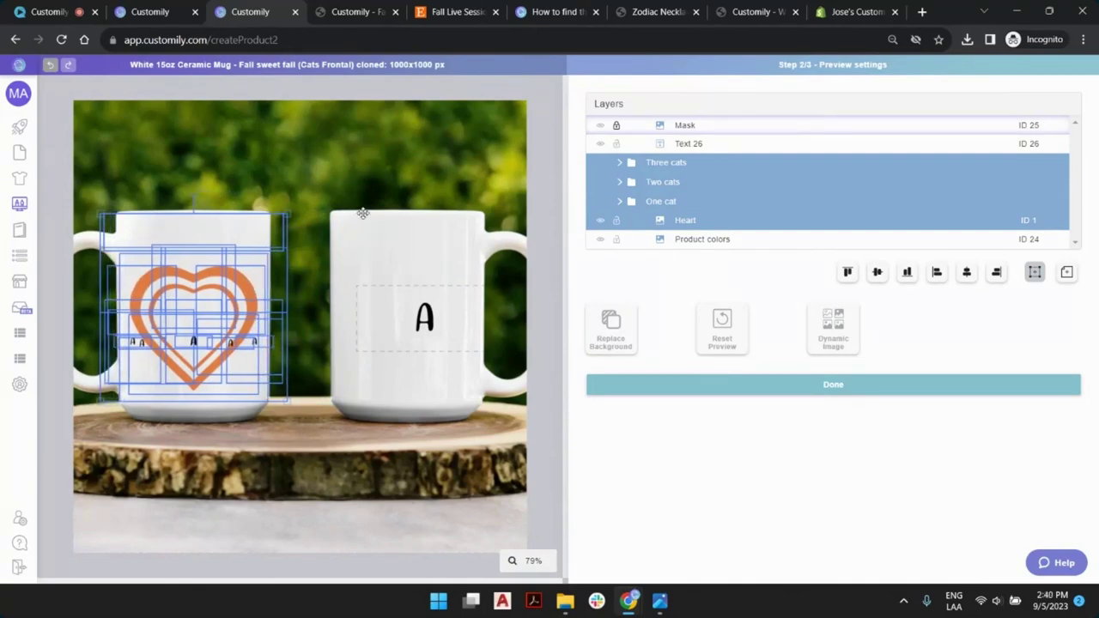
left_click(546, 145)
Step: Shift the Text 26 box sideways so it sits centred on the right mug in the preview
left_click(419, 314)
key("Left")
key("Left")
key("Left")
key("Left")
key("Left")
key("Left")
key("Left")
key("Left")
key("Left")
key("Left")
key("Left")
key("Left")
key("Left")
key("Left")
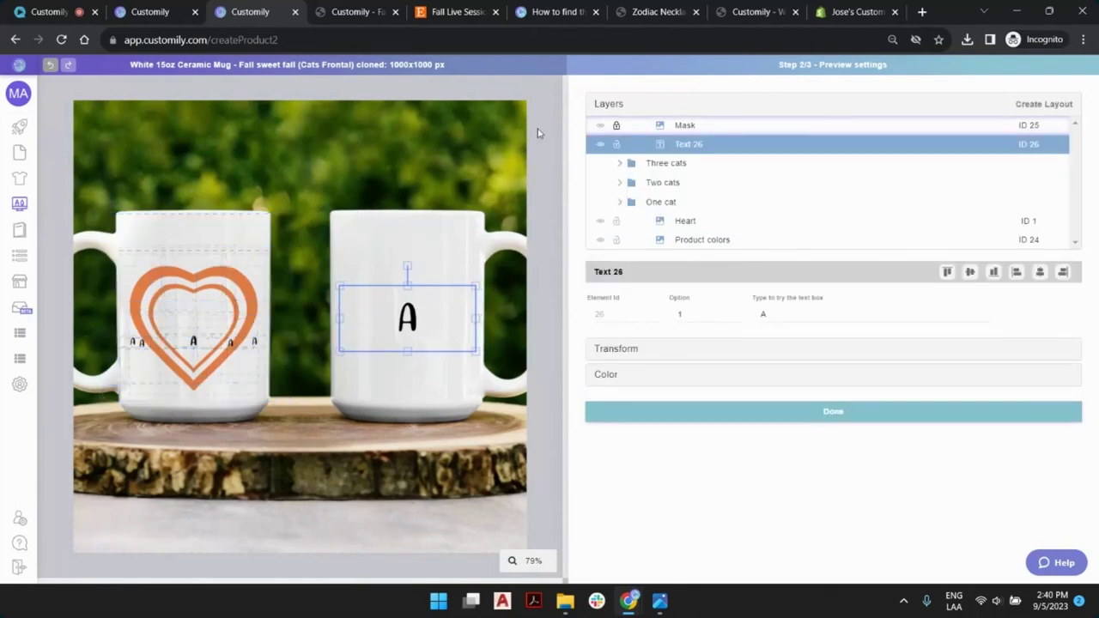
left_click(534, 136)
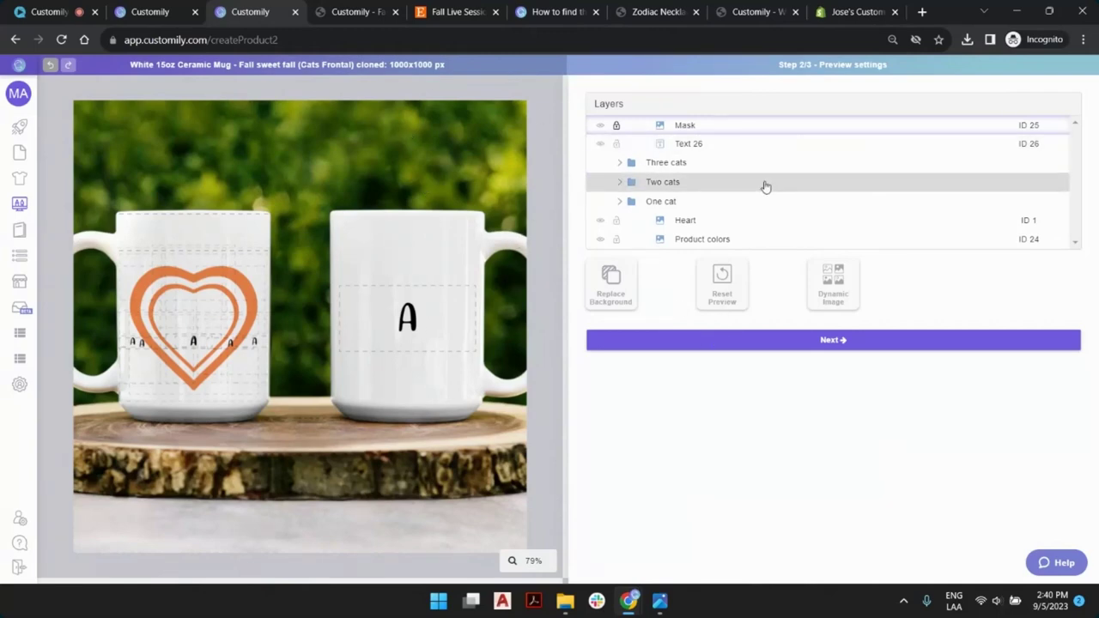
Step: Continue to the template review and test the Text 26 layer with a sample customer name
left_click(838, 341)
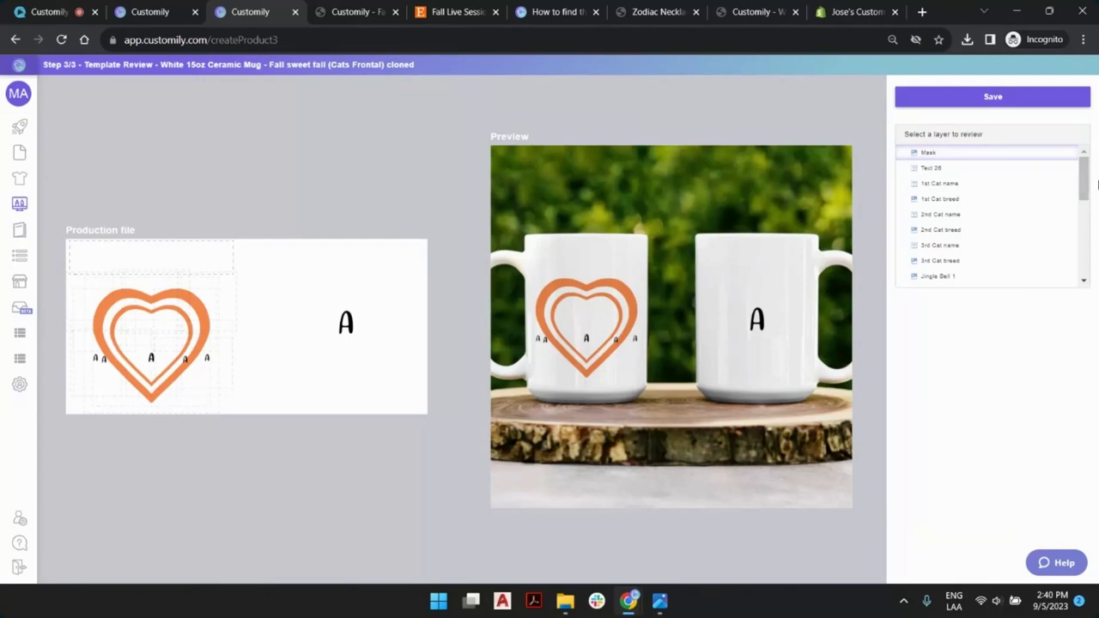
left_click(934, 172)
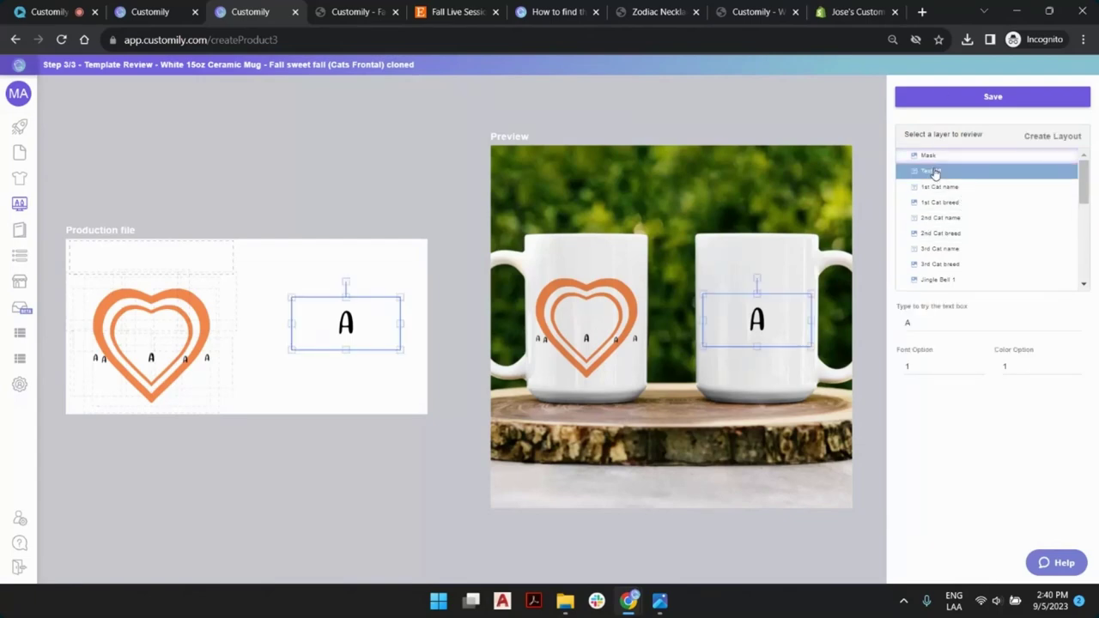
left_click(943, 324)
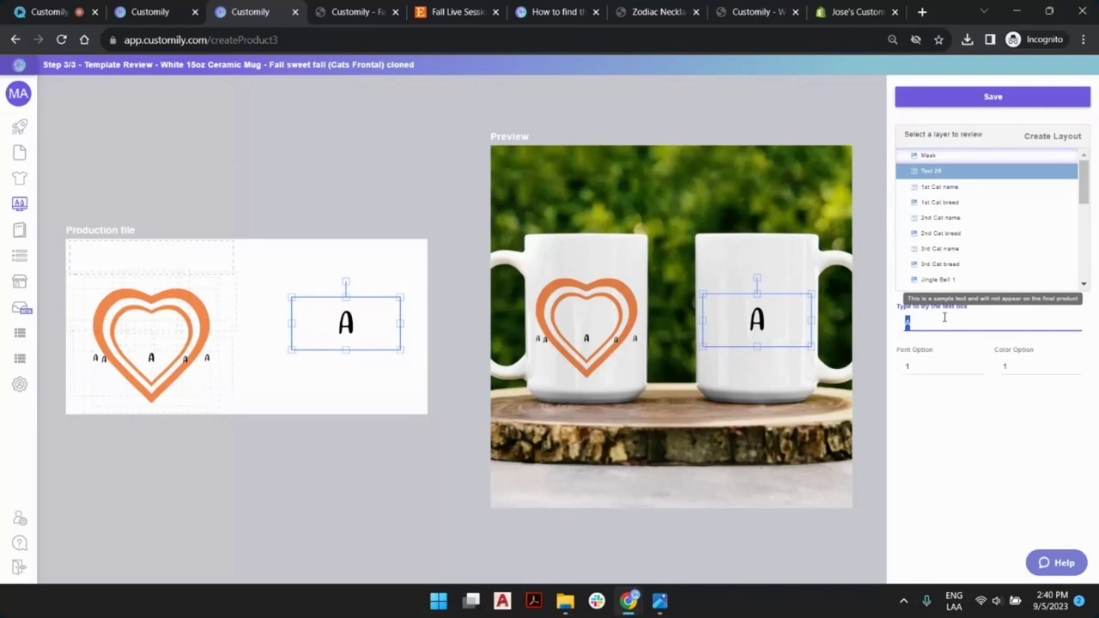
type("Mandy")
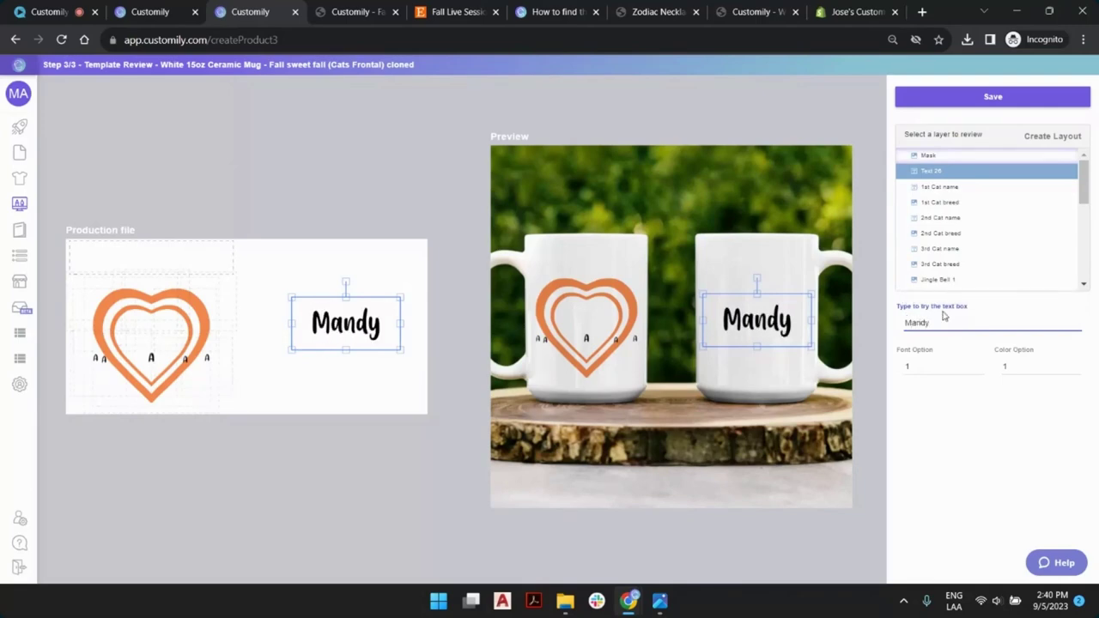
left_click(786, 196)
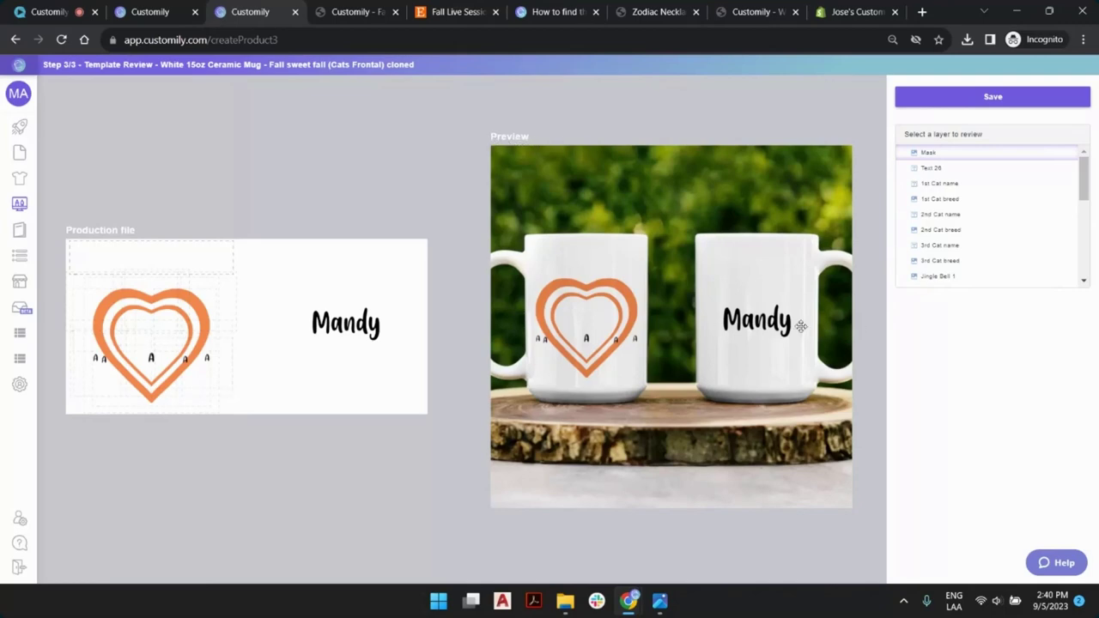
left_click(758, 314)
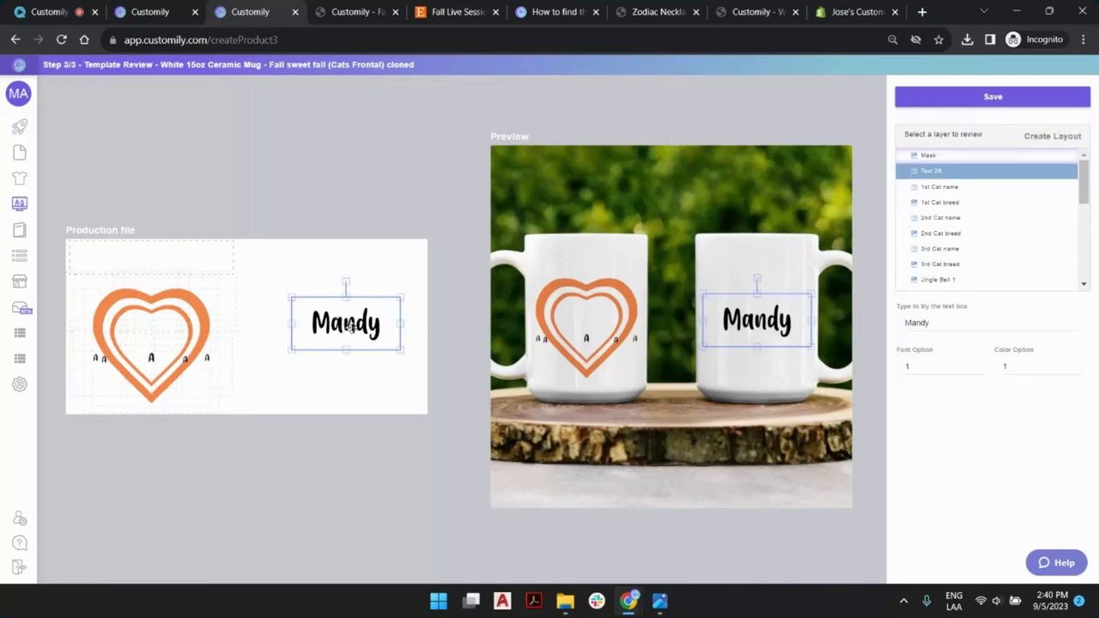
left_click(400, 203)
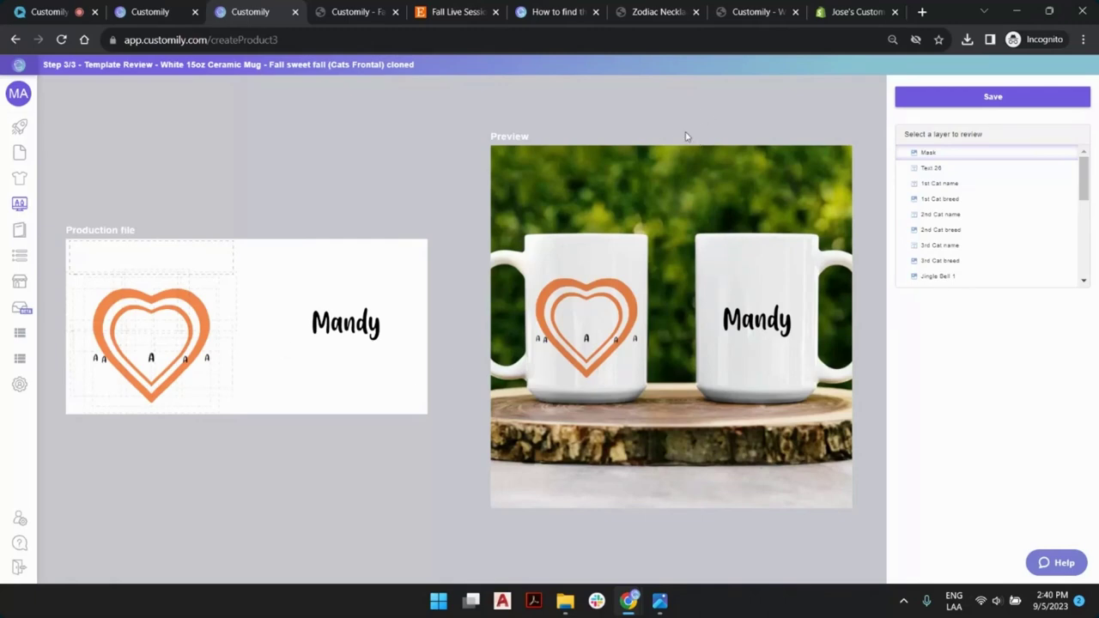
Step: Save the template and return to the templates list
left_click(955, 108)
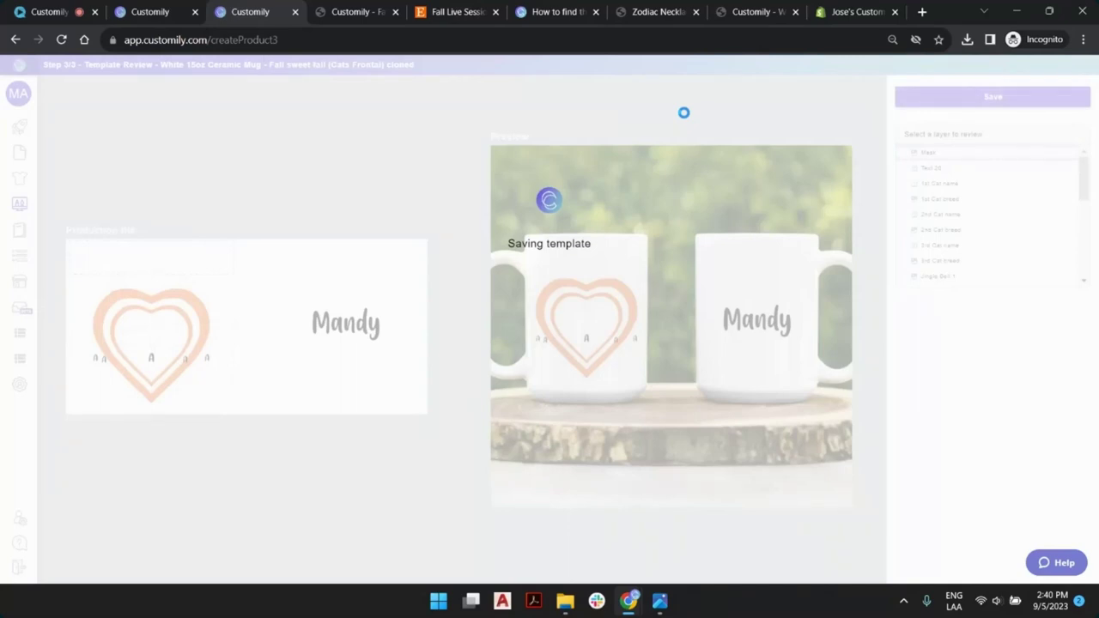
left_click(352, 11)
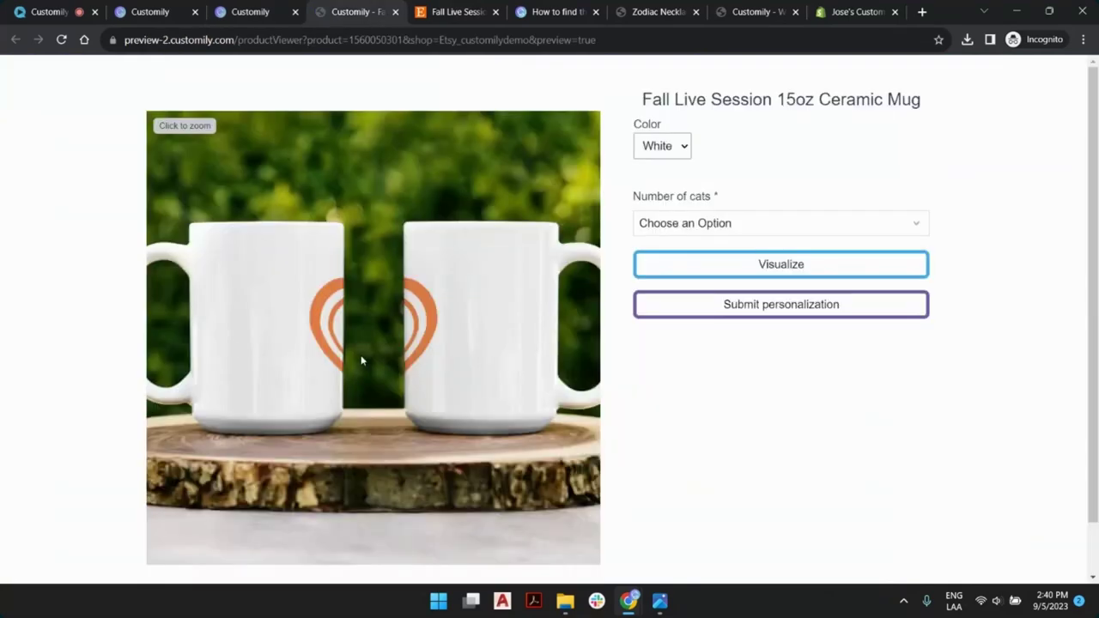
left_click(241, 10)
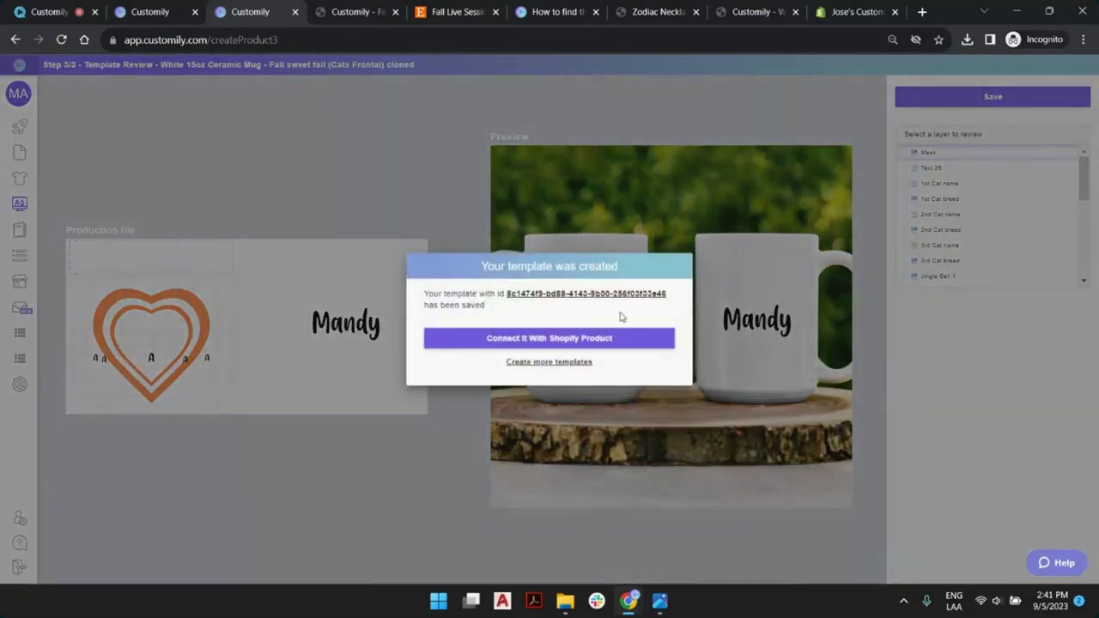
left_click(554, 364)
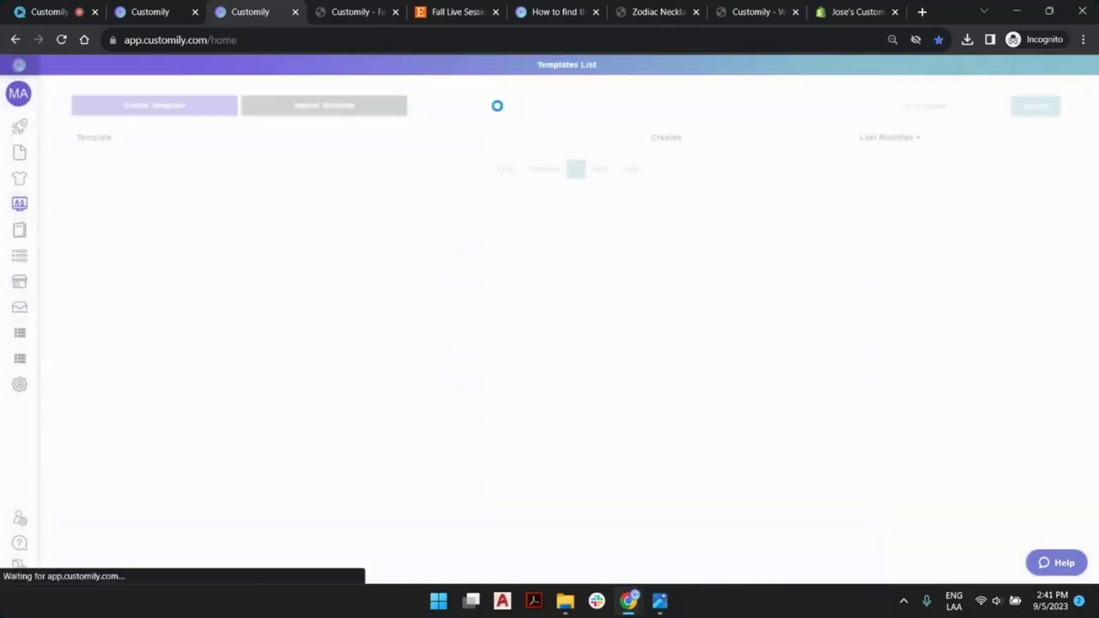
Step: Reload the Fall Live Session mug's product preview and test it with 3 cats, choosing Long Hair, Sphynx and Short Hair breeds
left_click(339, 19)
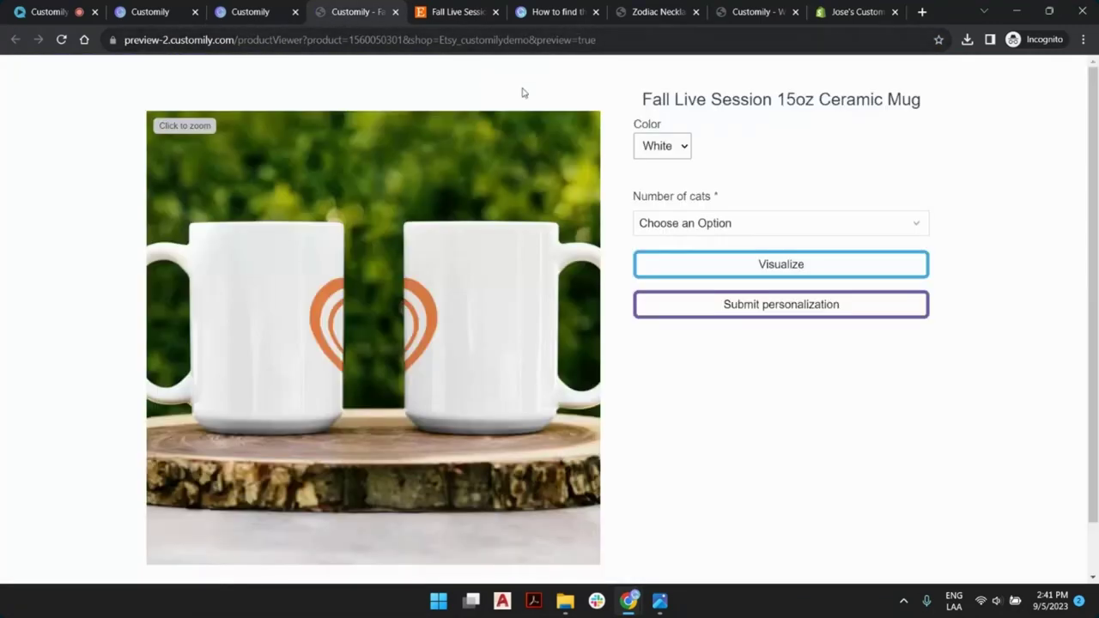
left_click(61, 40)
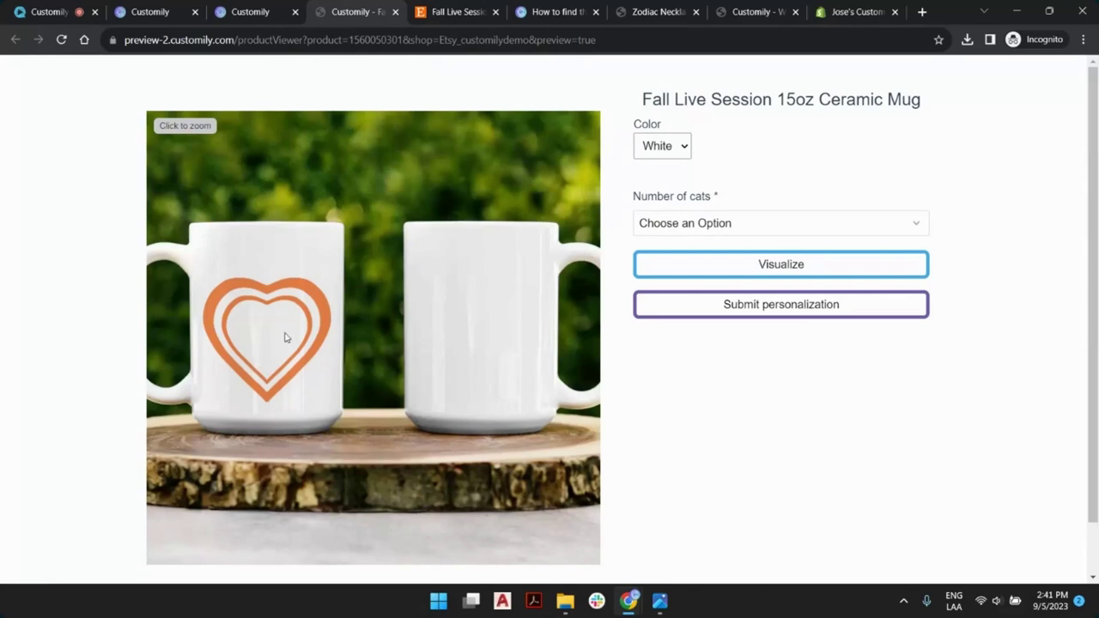
left_click(726, 223)
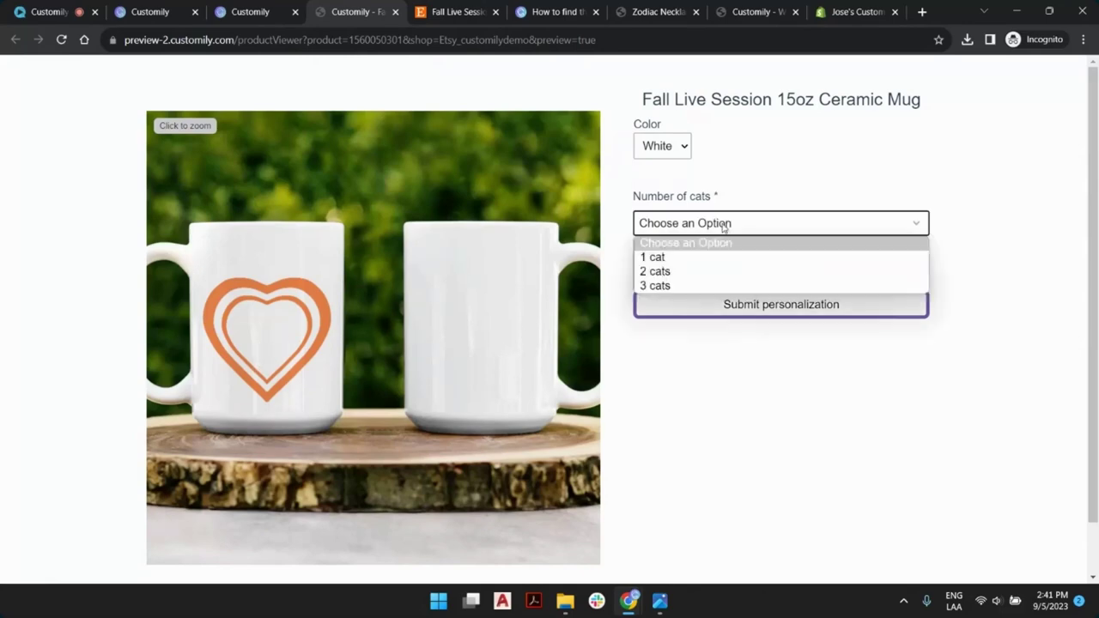
left_click(700, 290)
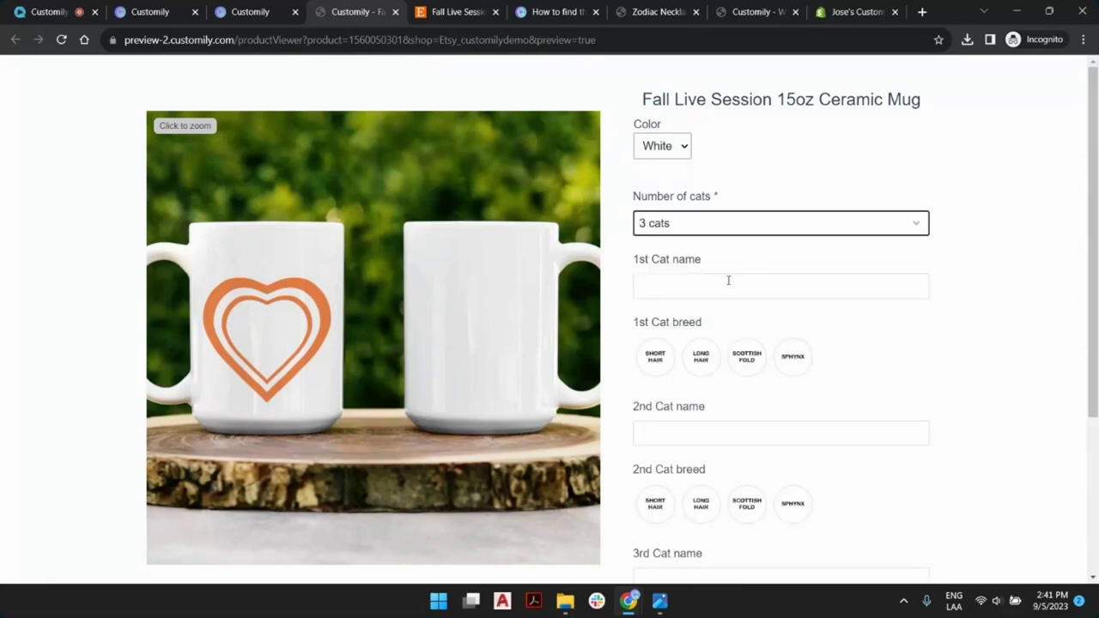
left_click(701, 358)
scroll(820, 419, "down", 2)
scroll(803, 419, "down", 4)
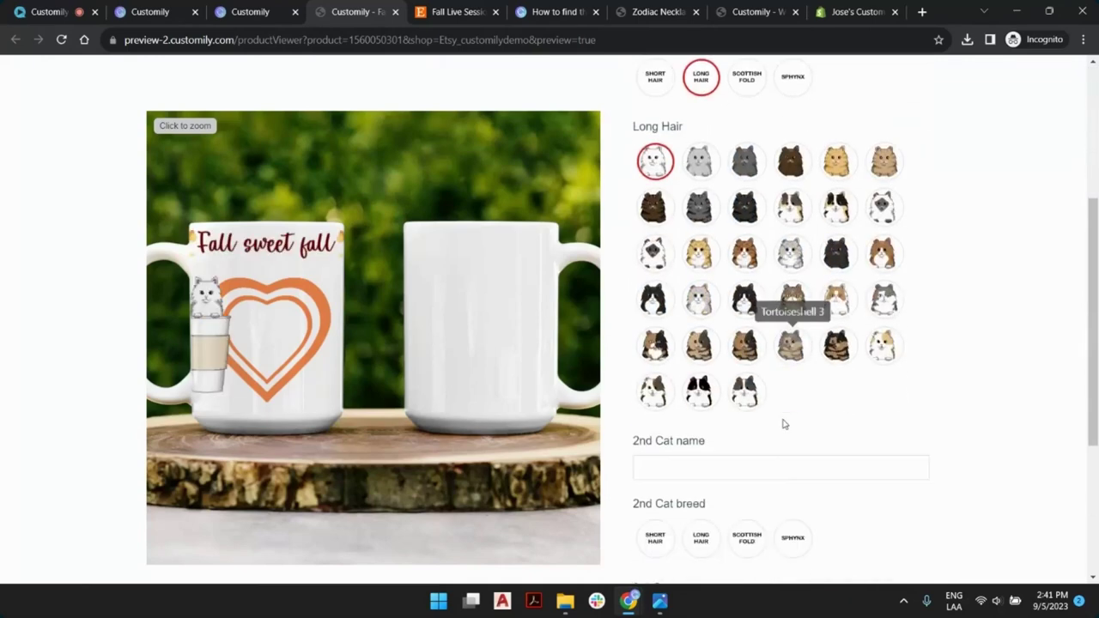
left_click(792, 386)
scroll(792, 369, "down", 2)
scroll(792, 356, "down", 3)
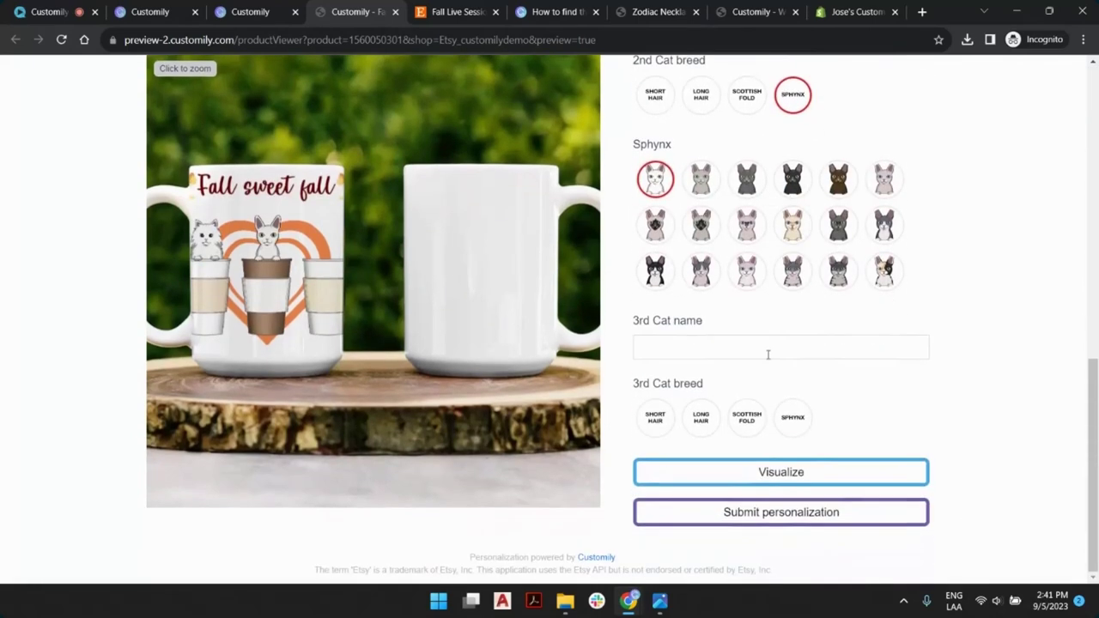
left_click(655, 417)
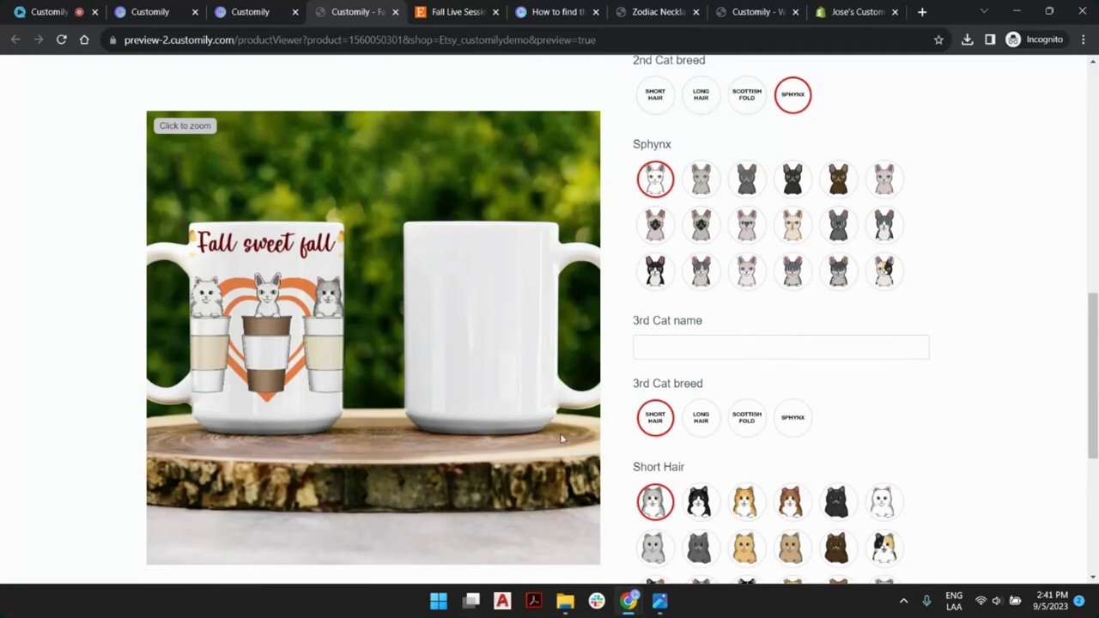
scroll(535, 436, "down", 4)
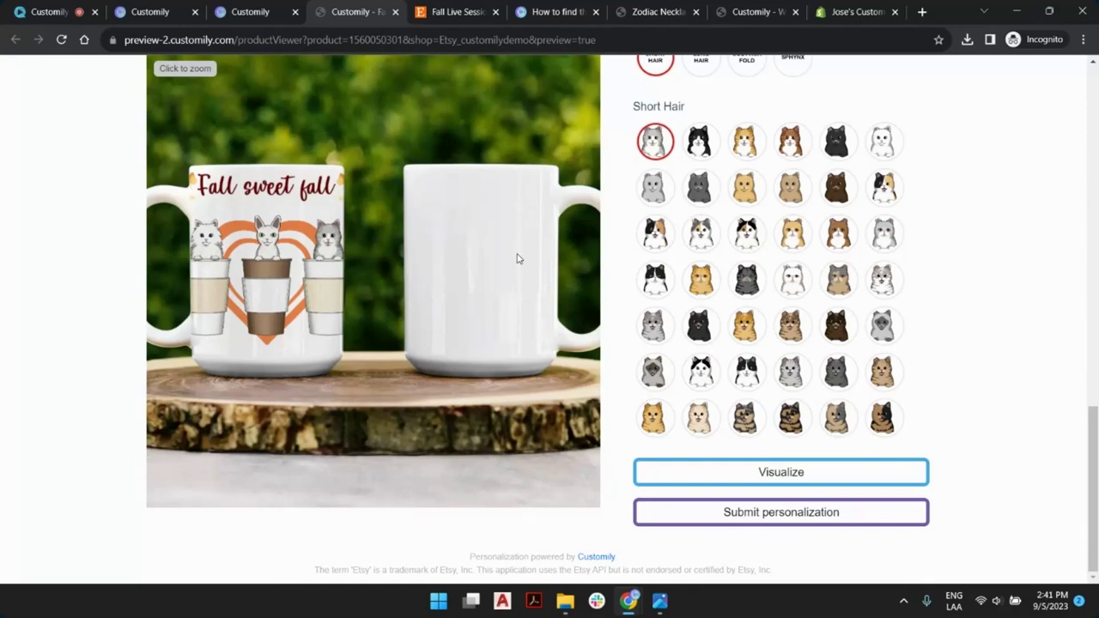
Step: Open the mug's "Life is better with cats (Cats Frontal)" option set and show 40 options per page
left_click(242, 7)
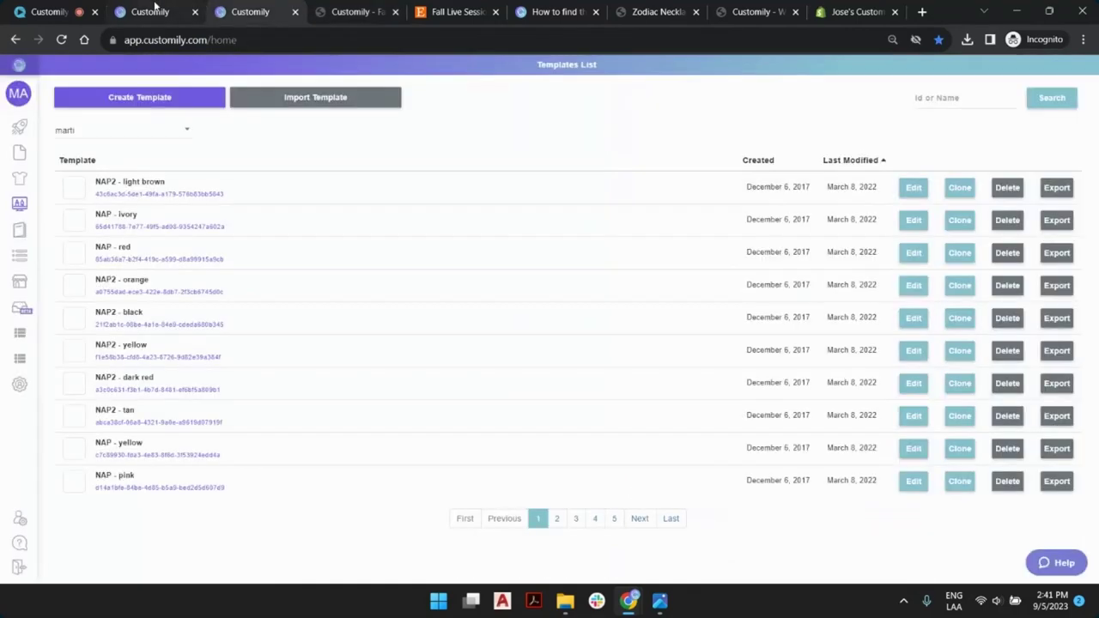
left_click(155, 7)
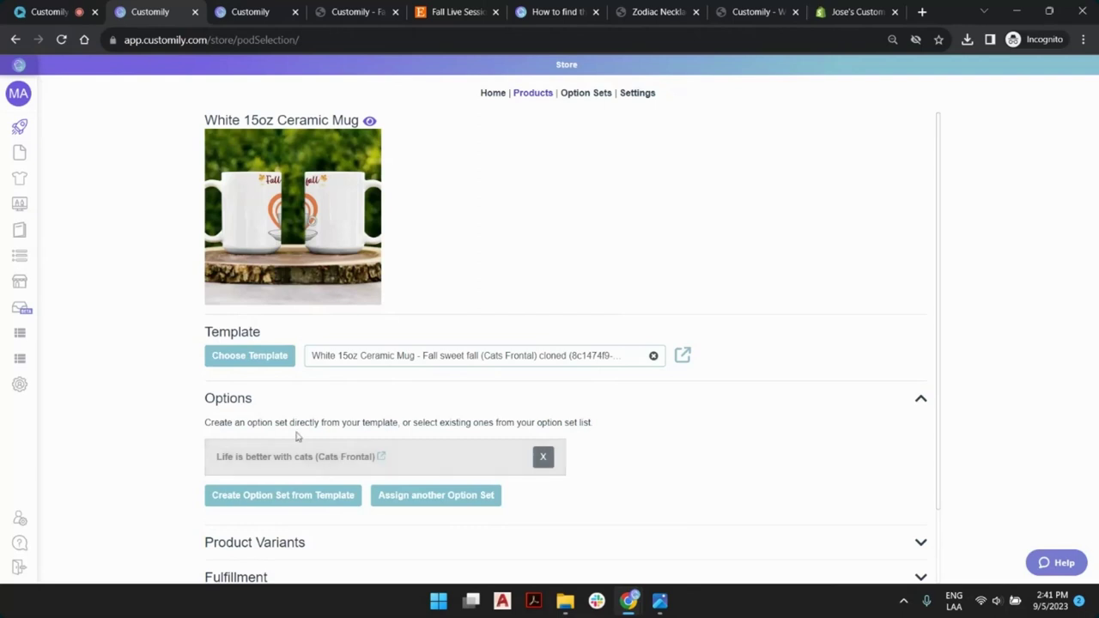
left_click(338, 457)
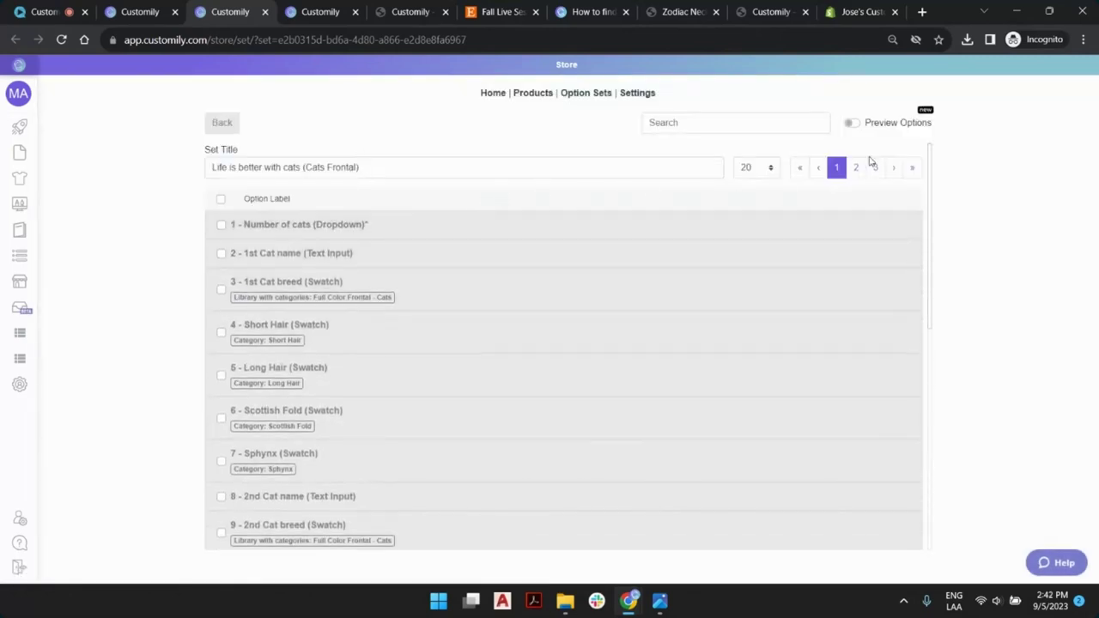
left_click(771, 169)
left_click(763, 208)
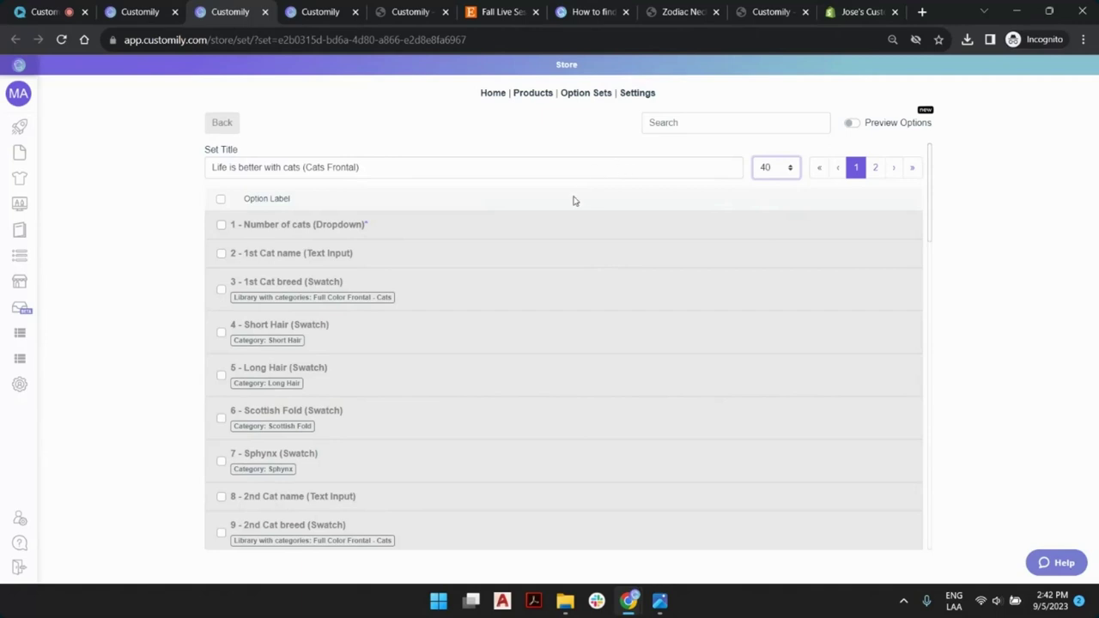
Step: Turn on the options preview, then examine the Number of cats choices and the set's list of options
left_click(851, 124)
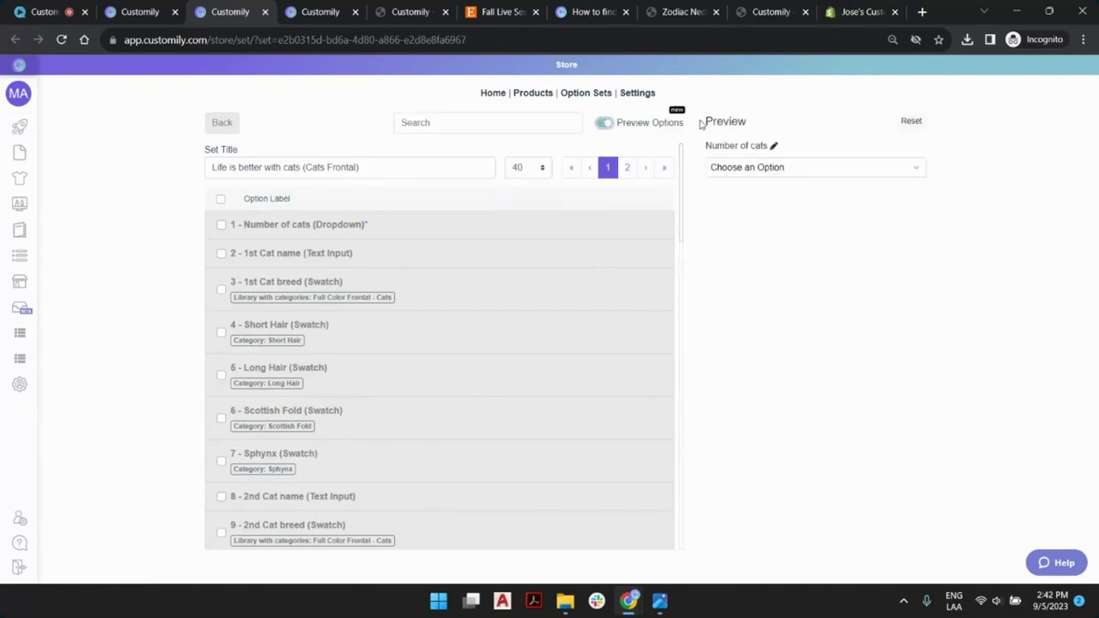
left_click(744, 170)
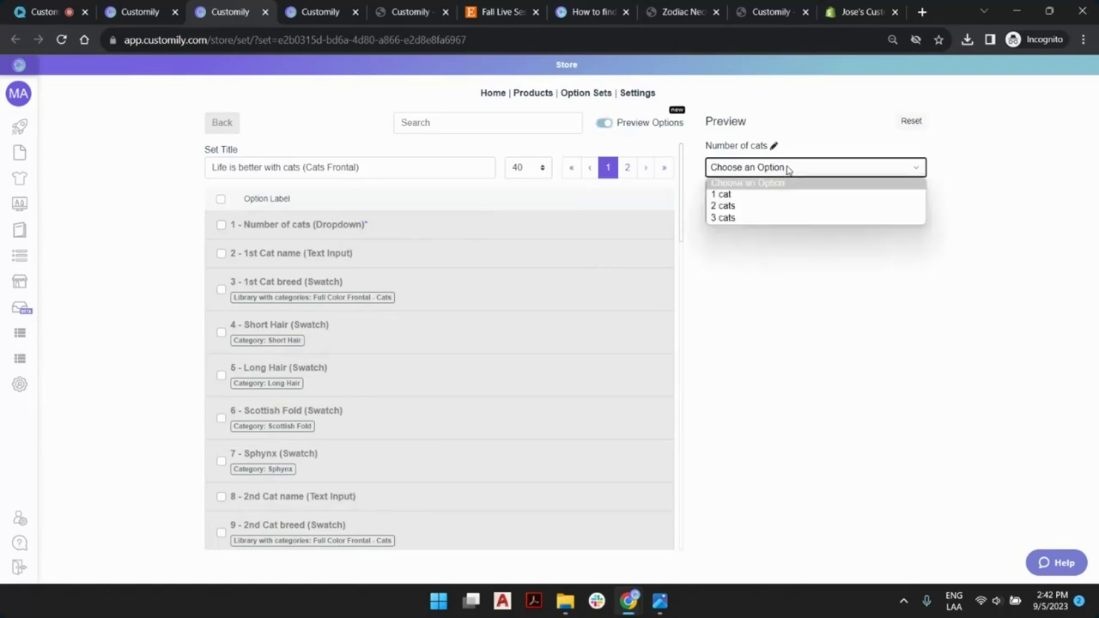
left_click(794, 310)
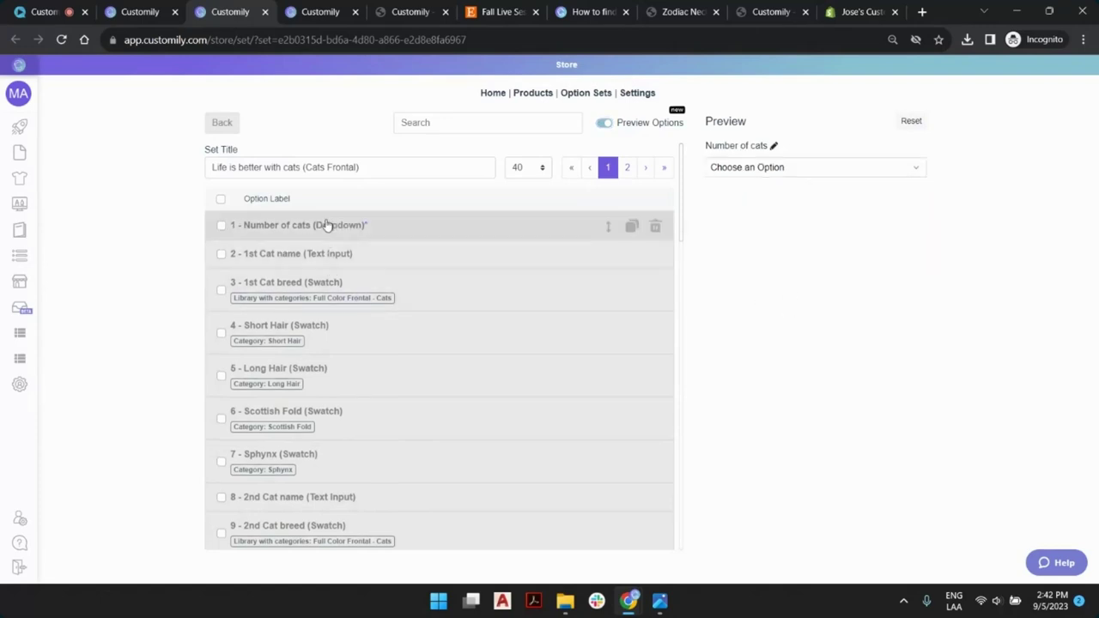
scroll(403, 386, "down", 3)
scroll(404, 396, "down", 6)
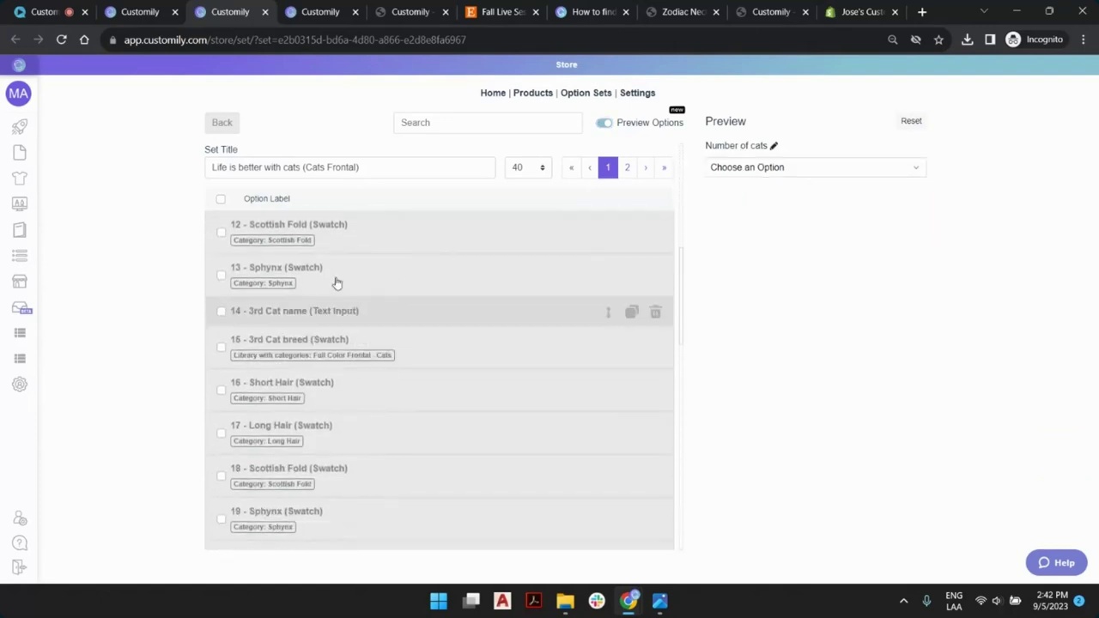
scroll(400, 346, "down", 7)
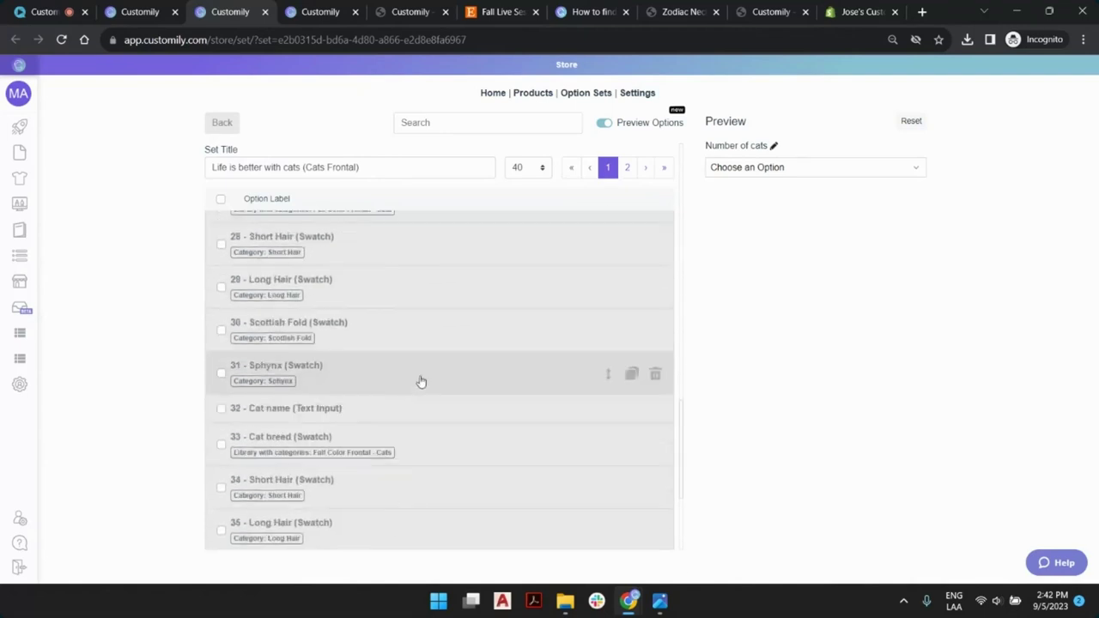
left_click(805, 170)
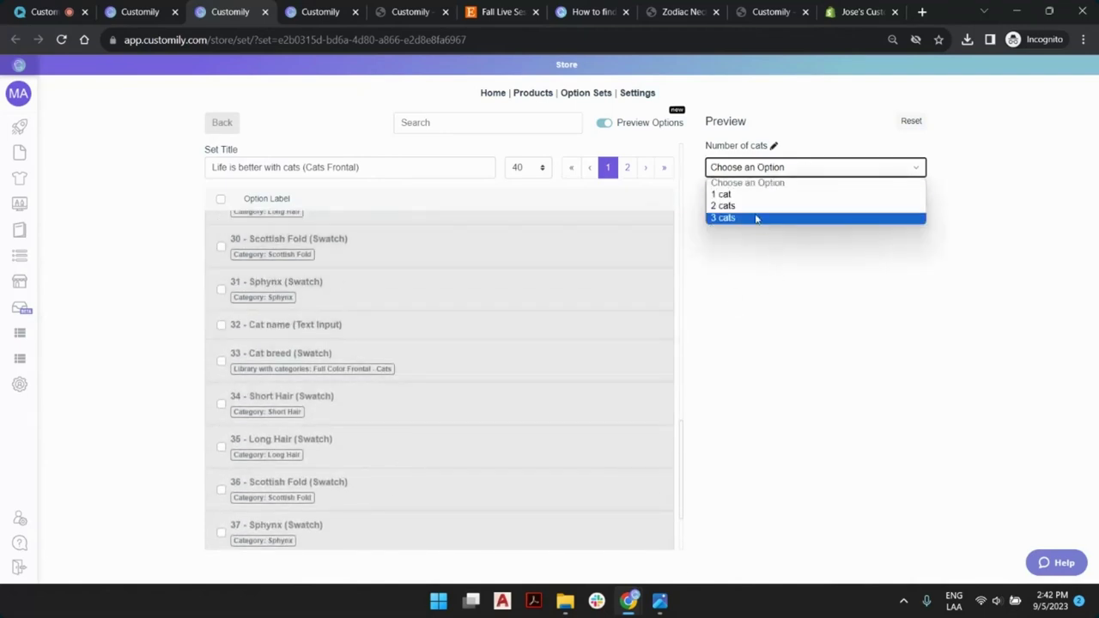
left_click(717, 283)
scroll(473, 309, "up", 15)
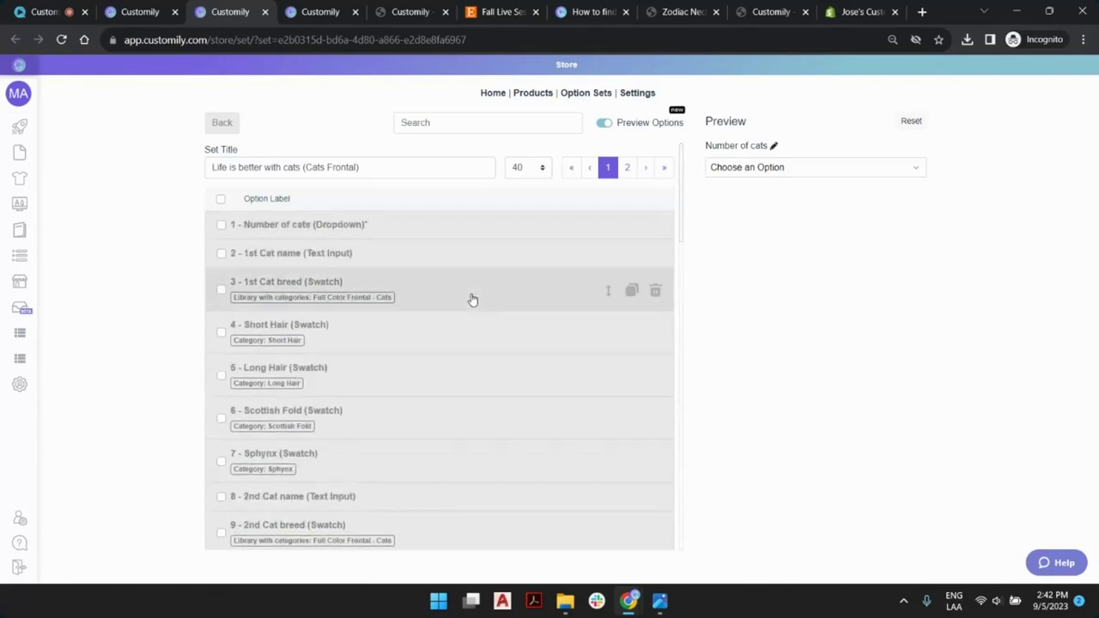
Step: Test the options preview with 1 cat and the Long Hair breed
left_click(806, 167)
left_click(744, 206)
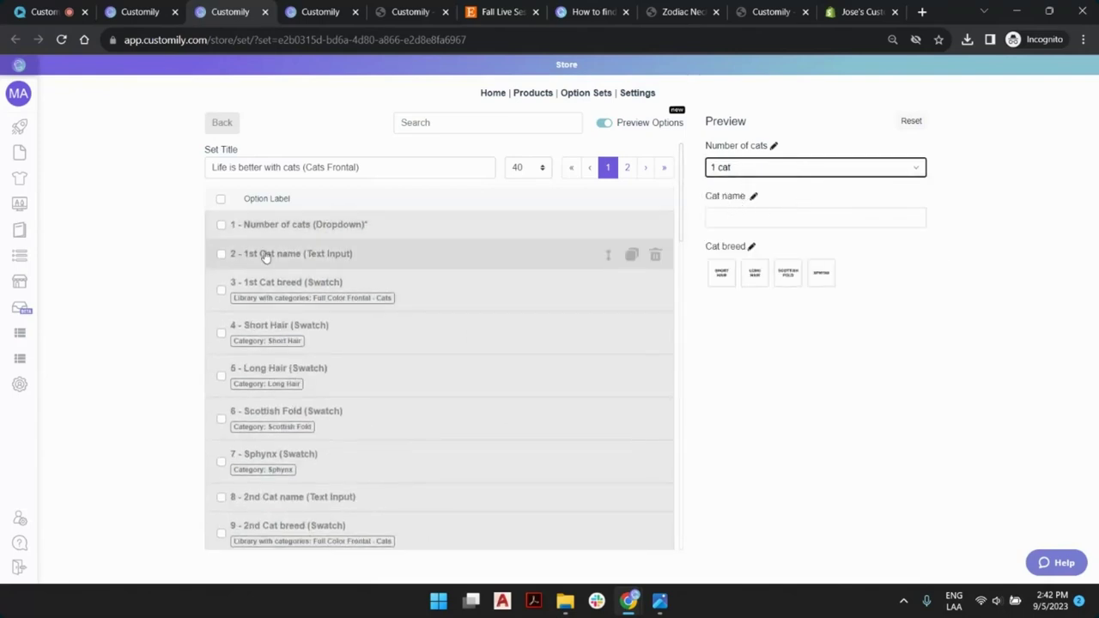
left_click(756, 275)
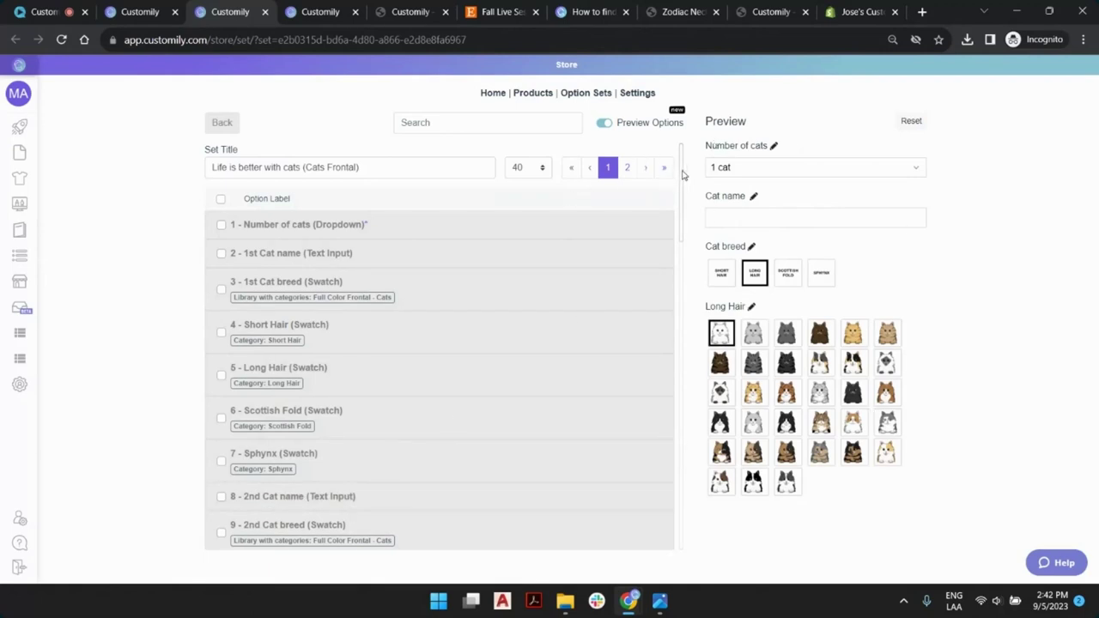
Step: Add a new Text Input option at the end of the option set and label it "Your Name"
left_click_drag(684, 173, 687, 555)
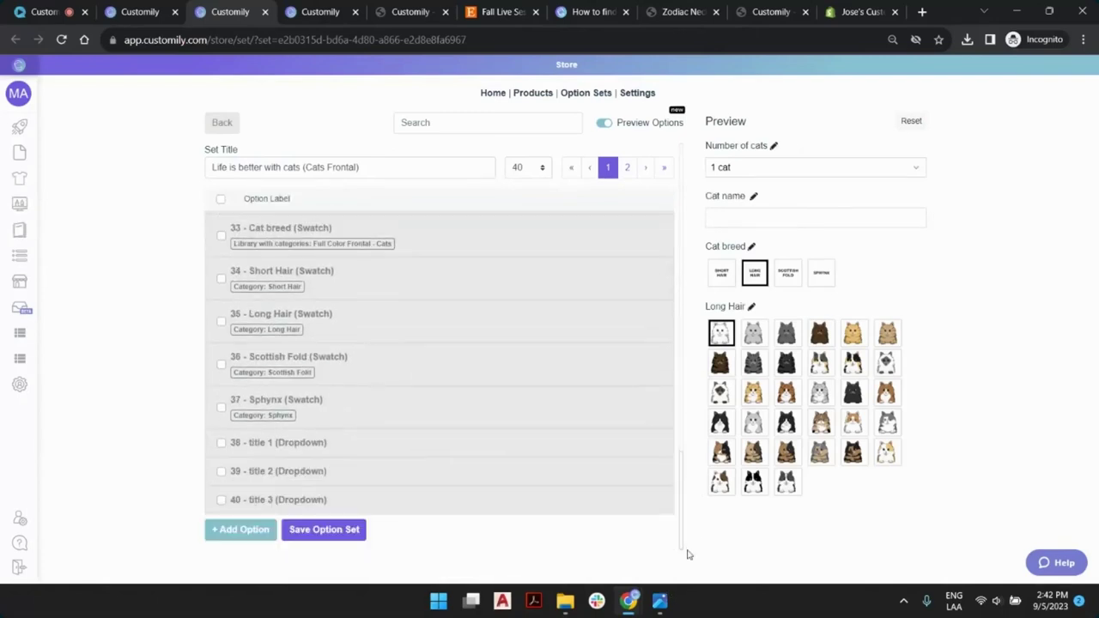
left_click(251, 532)
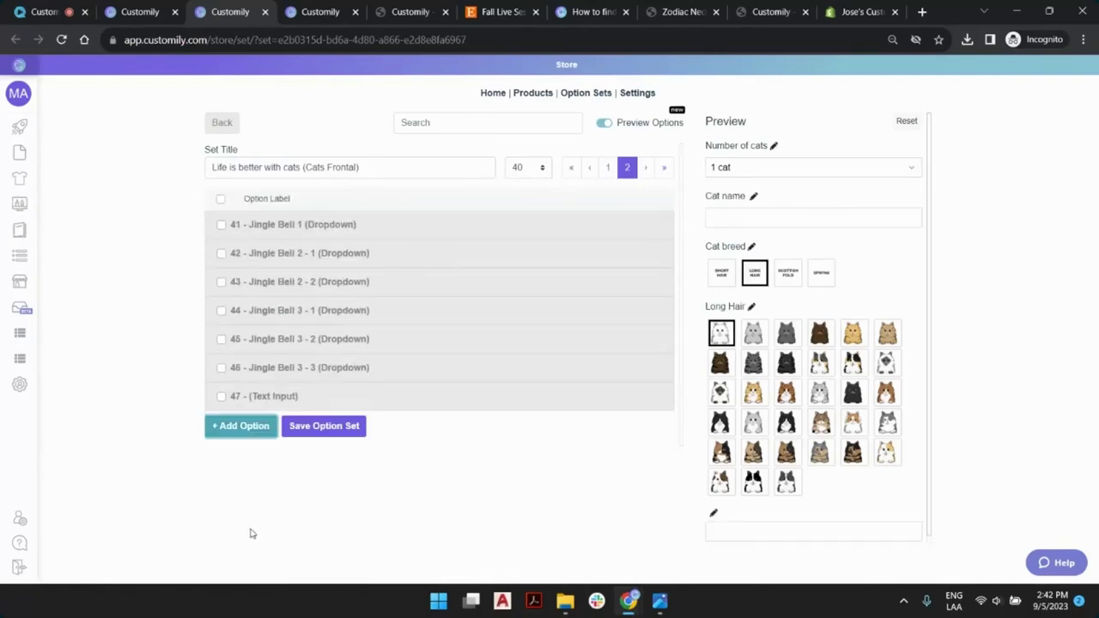
left_click(286, 400)
scroll(805, 532, "down", 1)
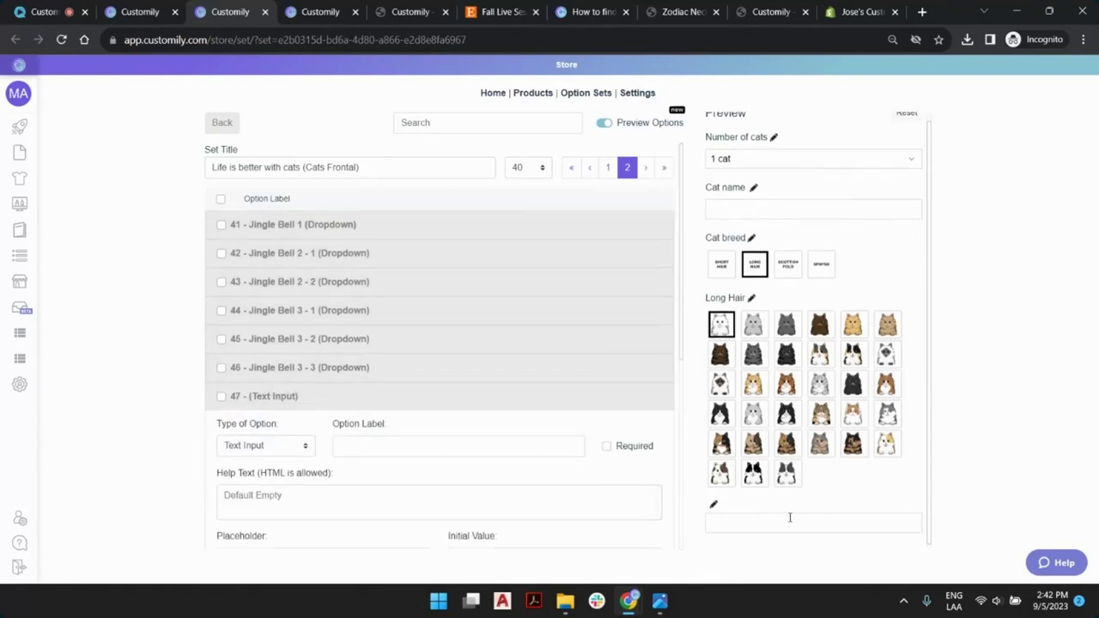
left_click(714, 523)
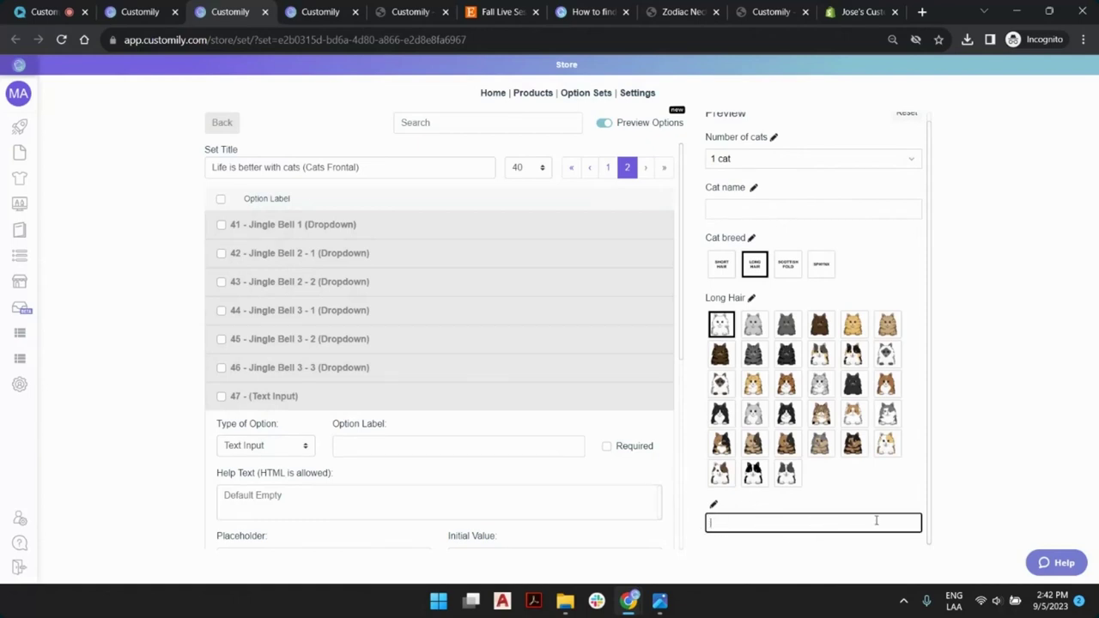
left_click(423, 446)
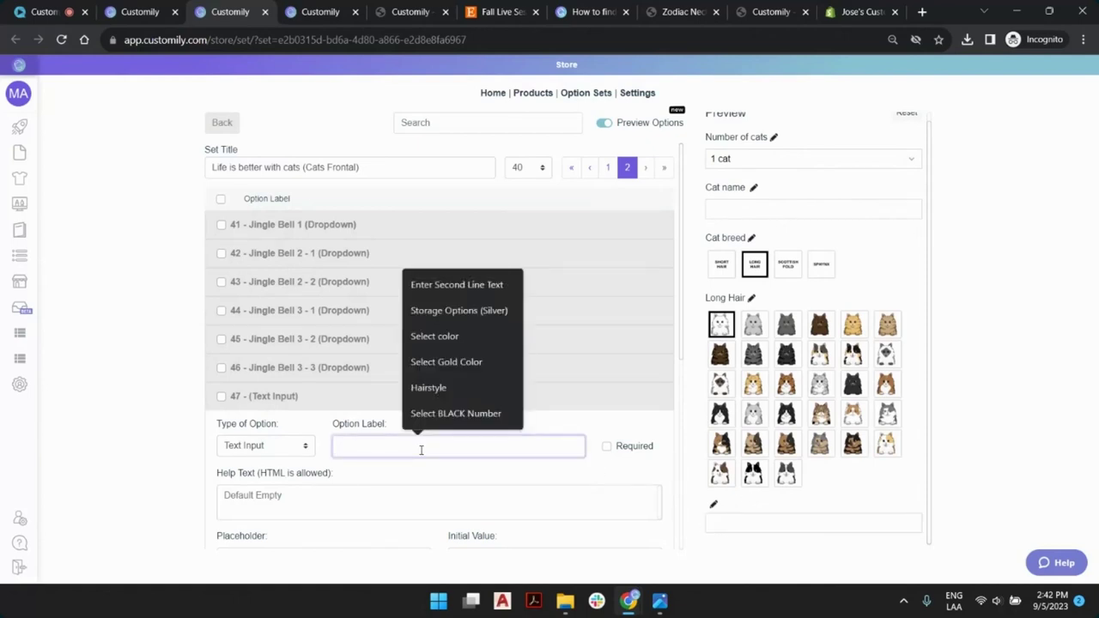
type("Your Nm")
key("BackSpace")
type("ame")
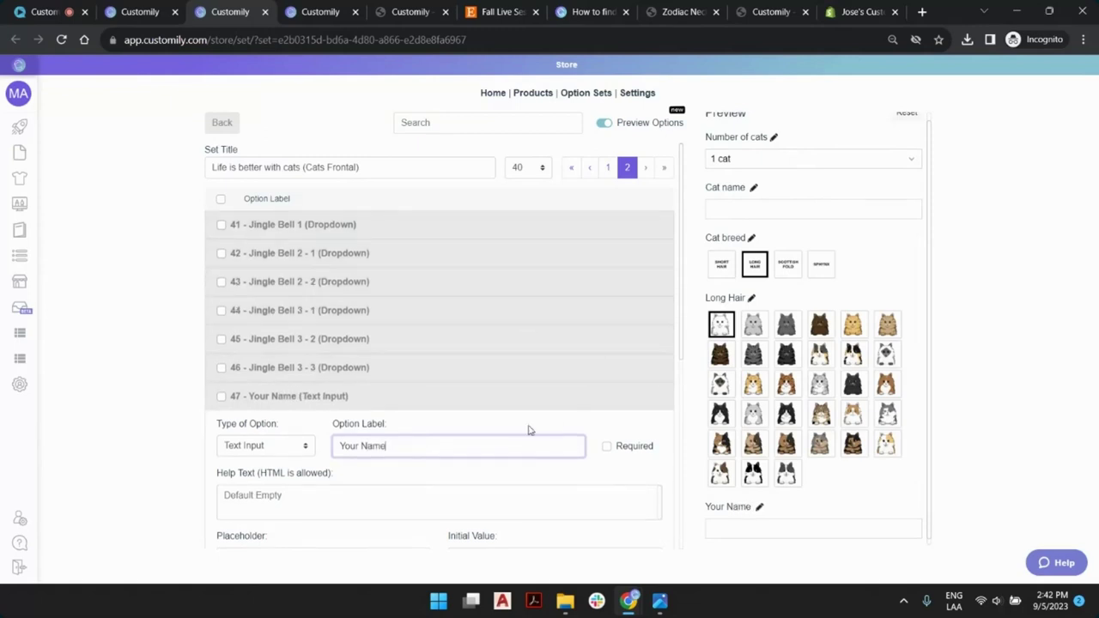
Step: Glance at the mug's product preview and give the Your Name option a Text function with Text Id 26
scroll(454, 468, "down", 2)
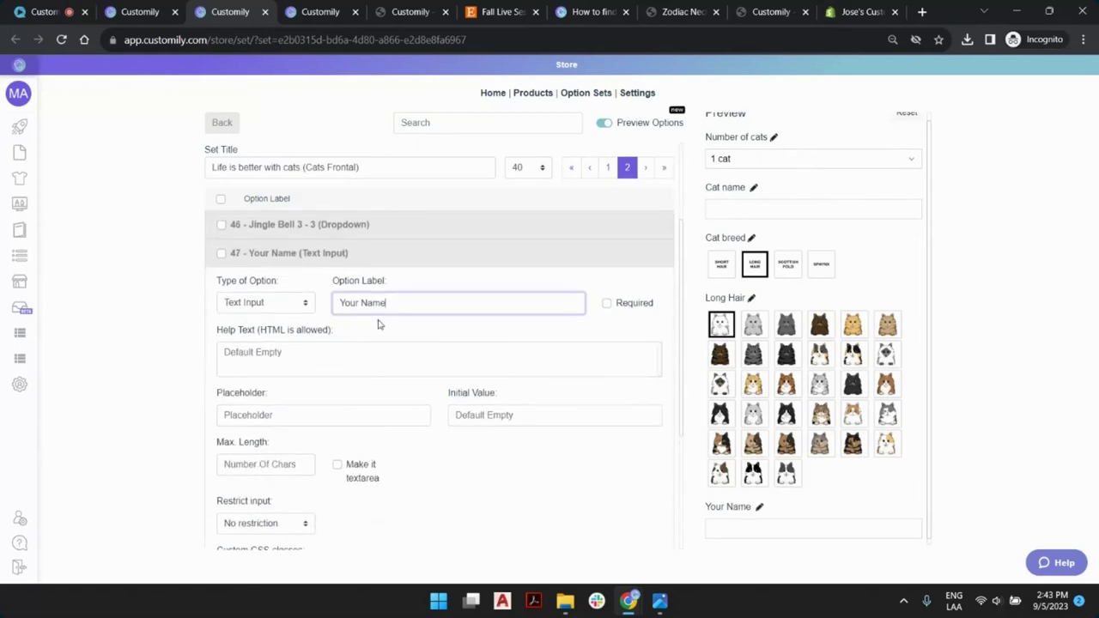
scroll(360, 325, "down", 2)
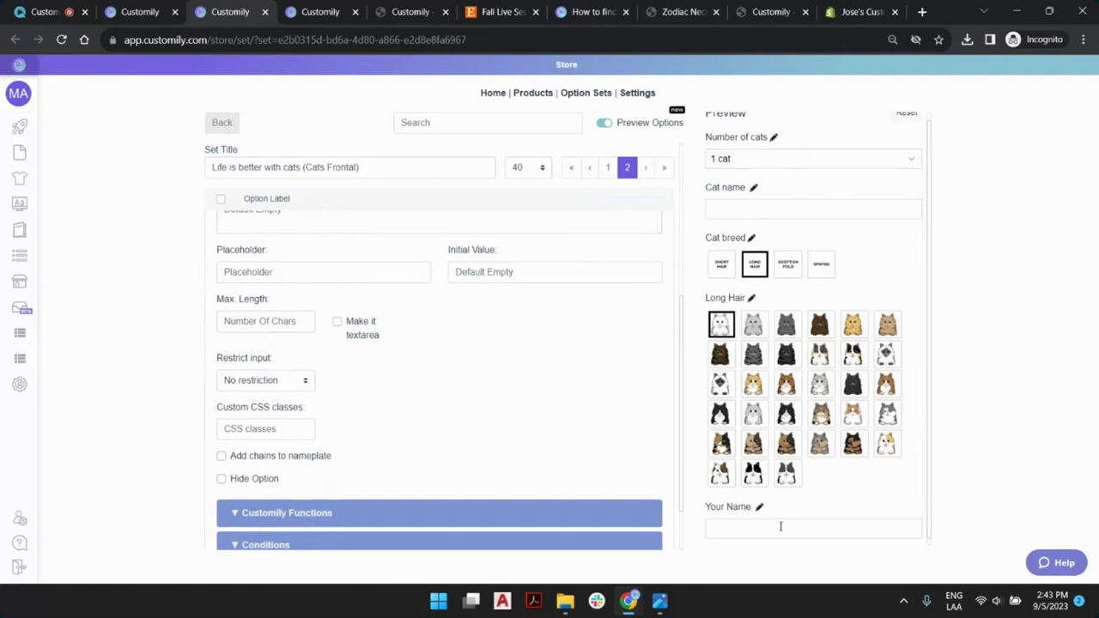
scroll(364, 265, "up", 1)
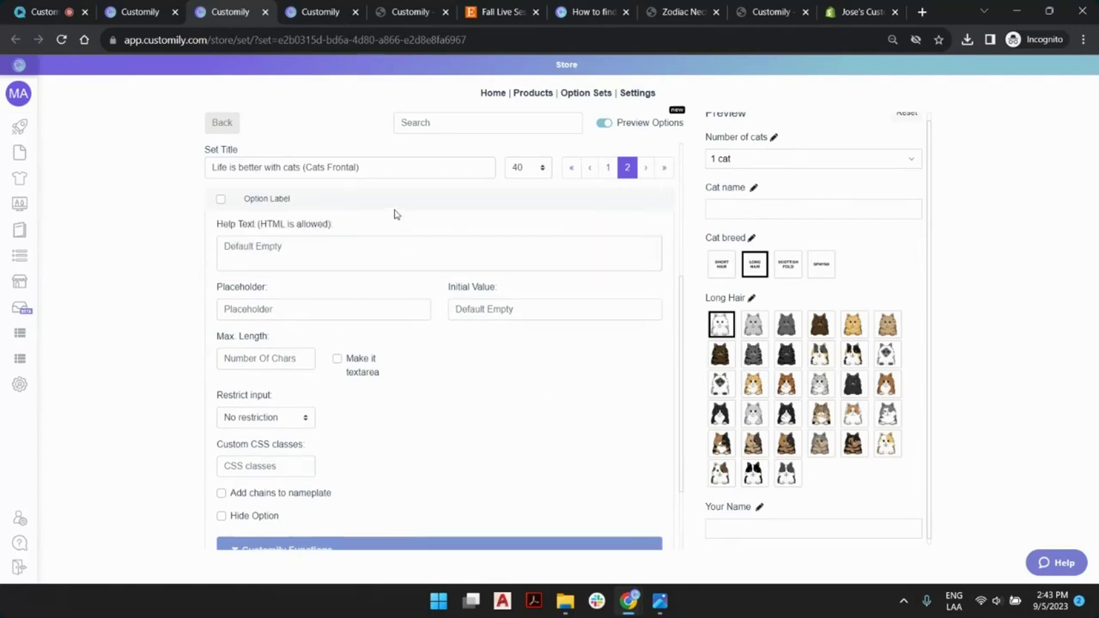
left_click(404, 11)
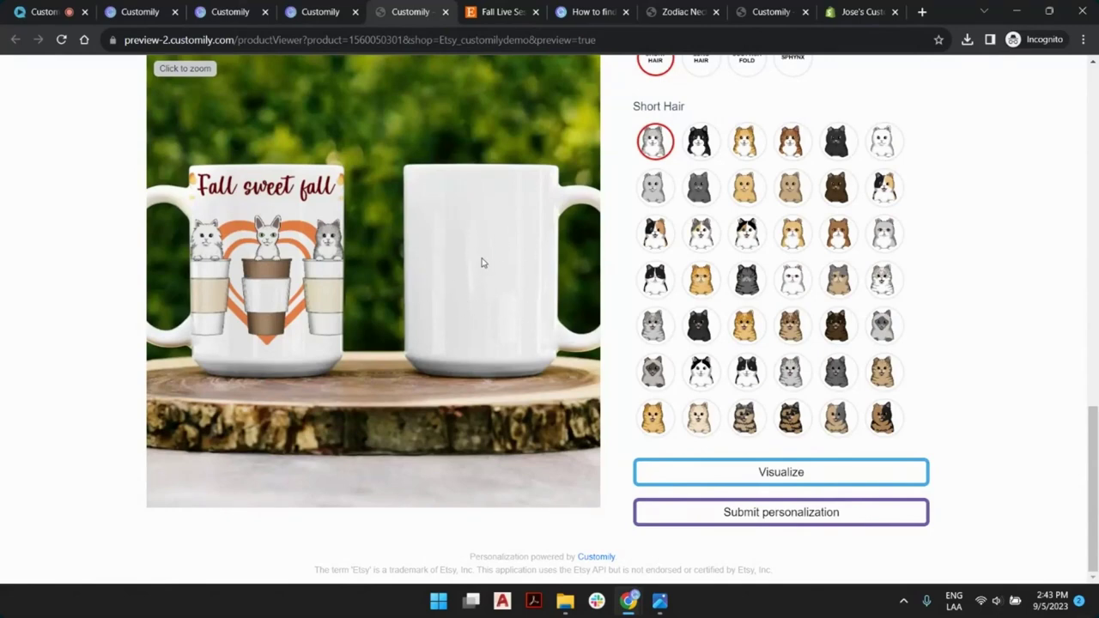
left_click(222, 10)
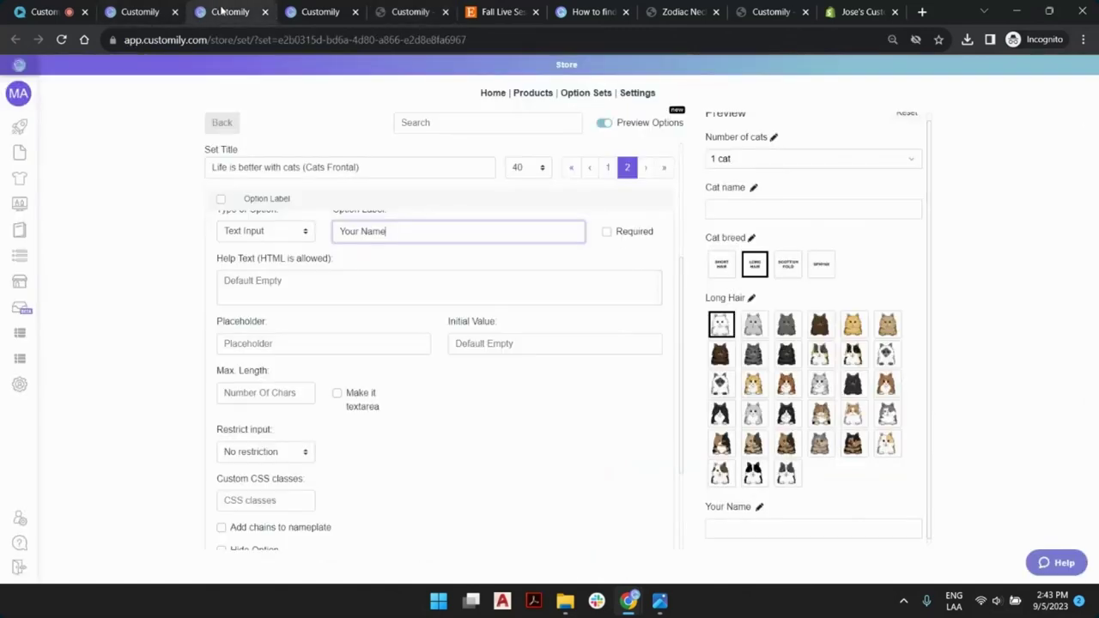
scroll(436, 226, "down", 3)
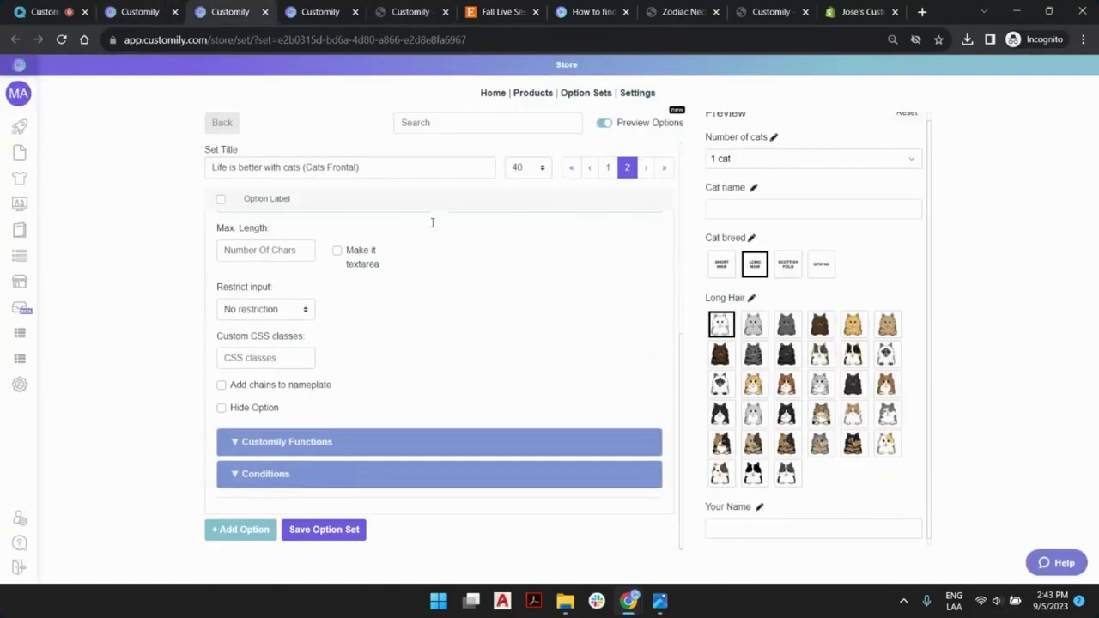
left_click(303, 446)
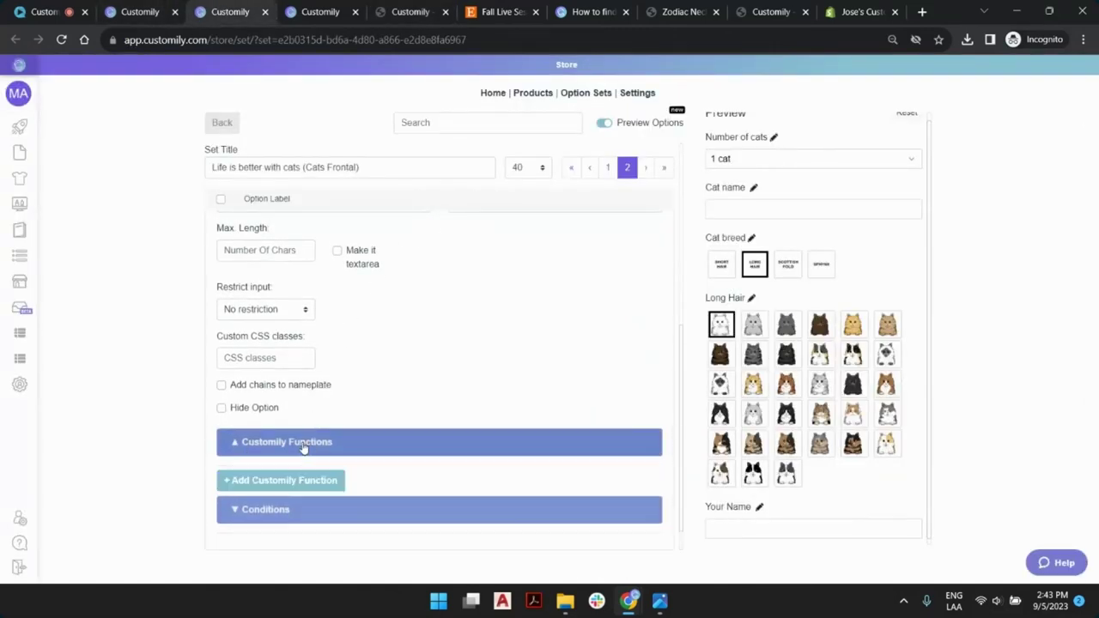
left_click(296, 483)
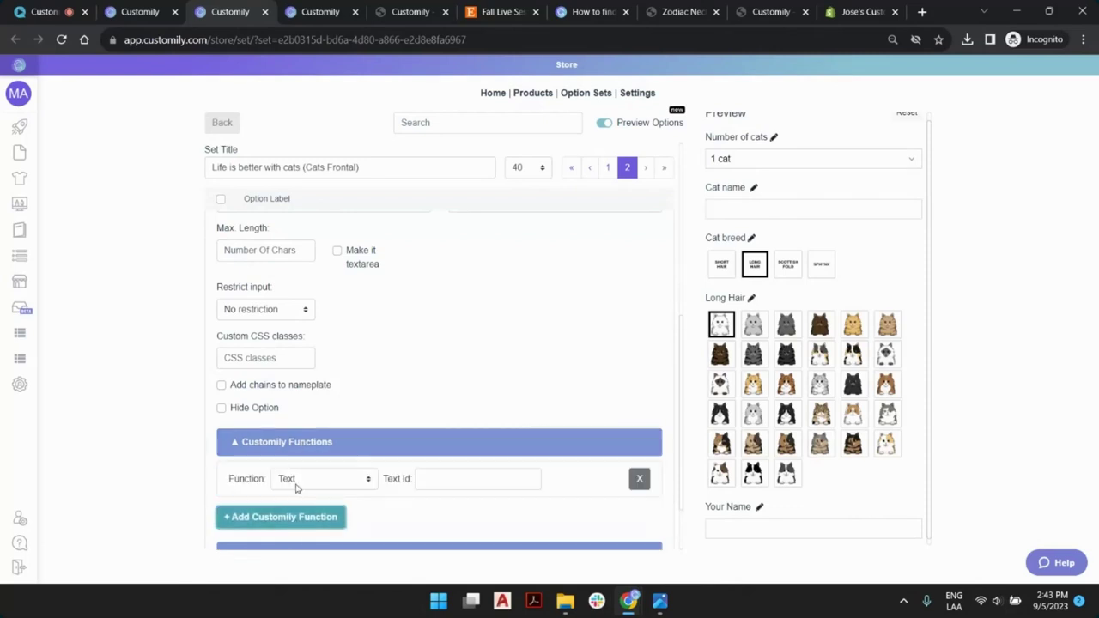
left_click(438, 481)
type("26")
left_click(420, 370)
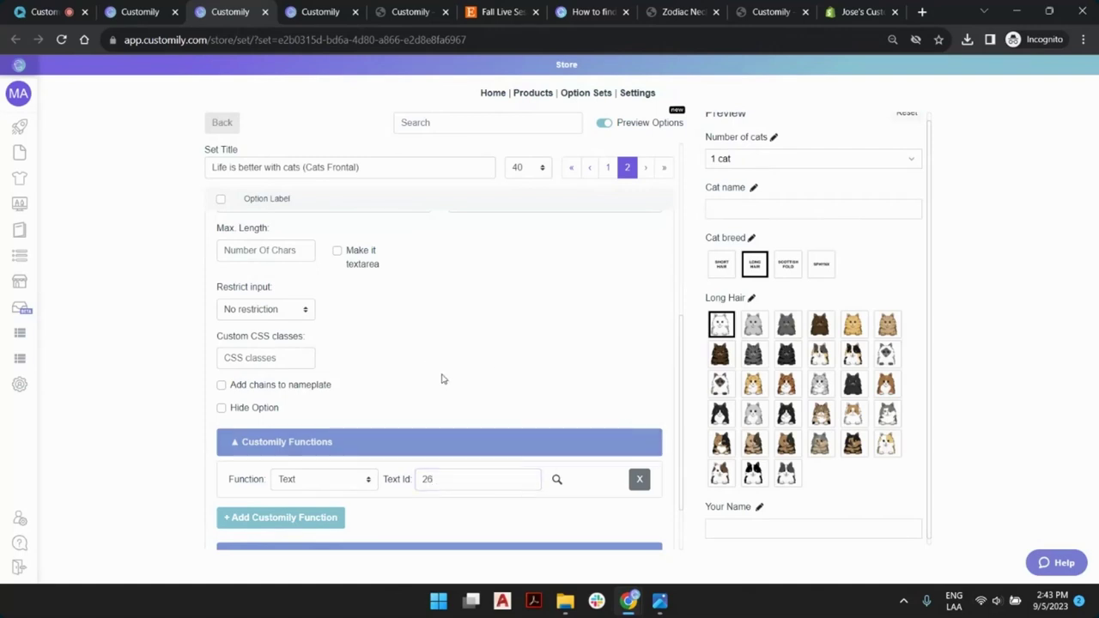
Step: Review the Your Name option's settings and preview field, and save the option set
scroll(464, 352, "up", 3)
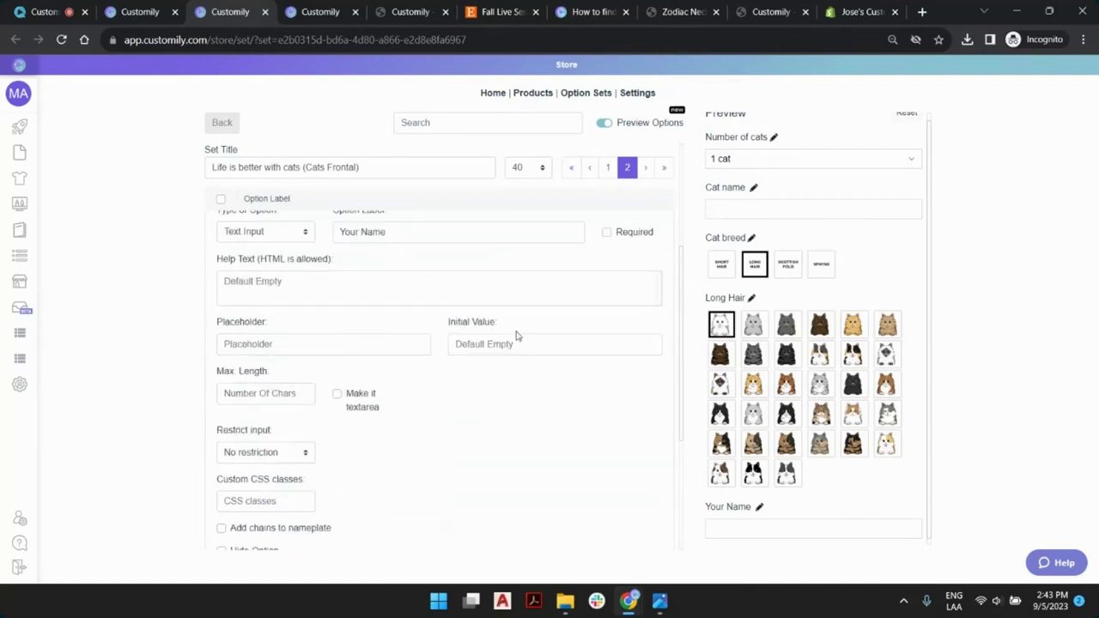
left_click(768, 531)
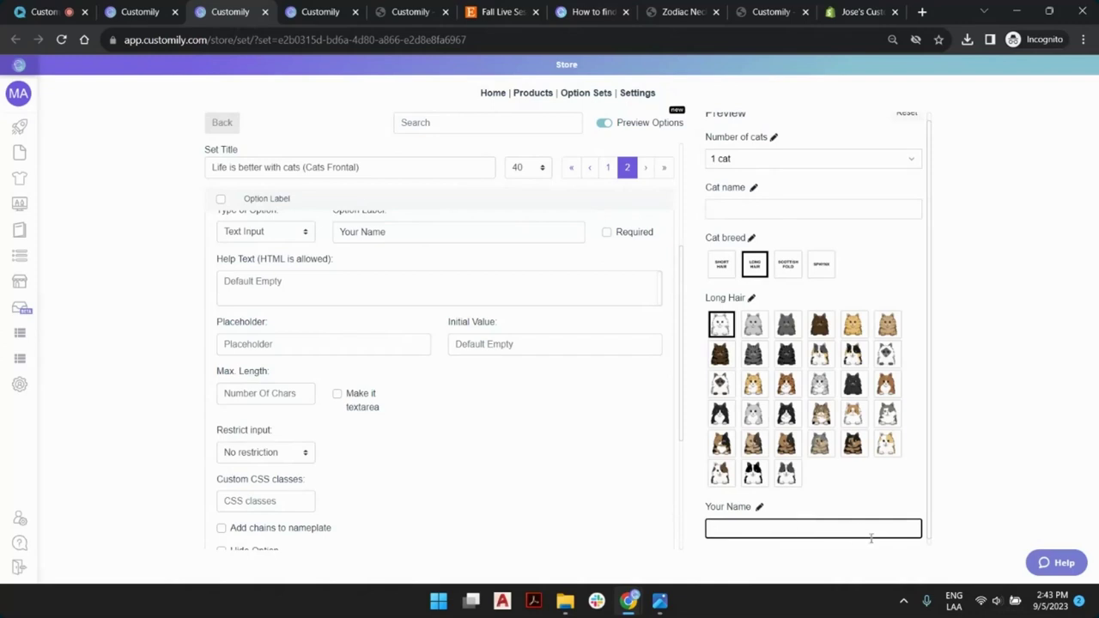
scroll(498, 380, "down", 3)
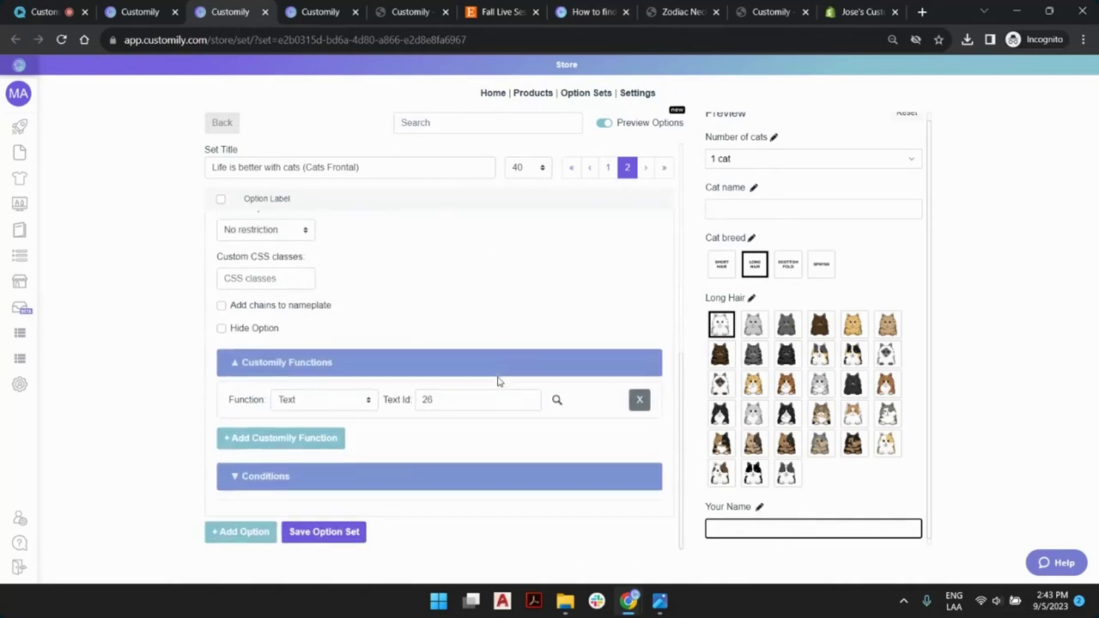
left_click(438, 397)
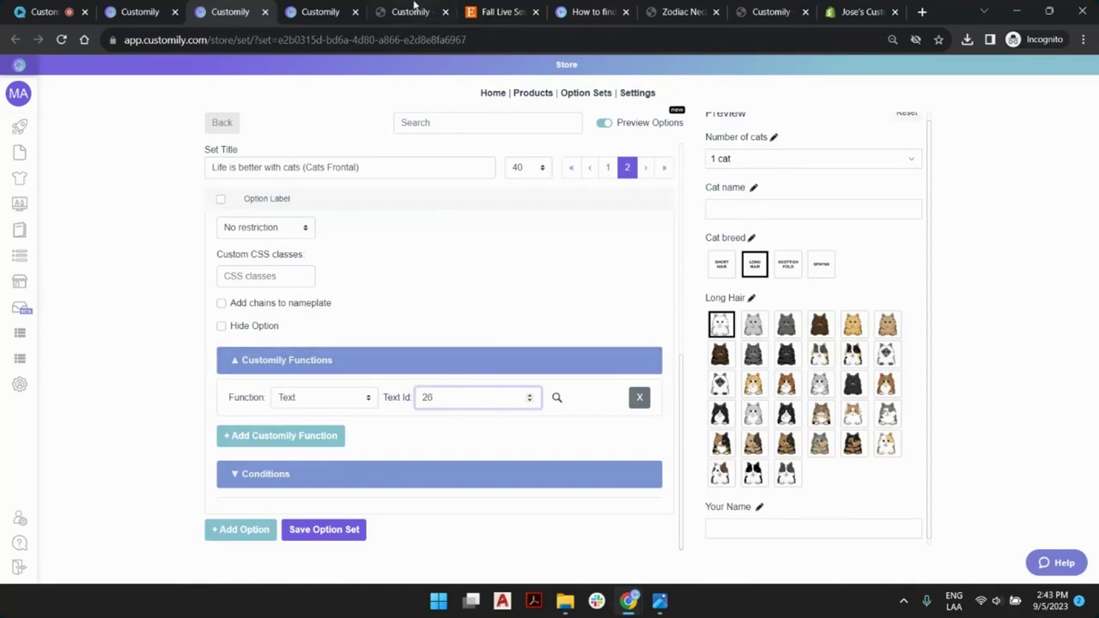
left_click(341, 530)
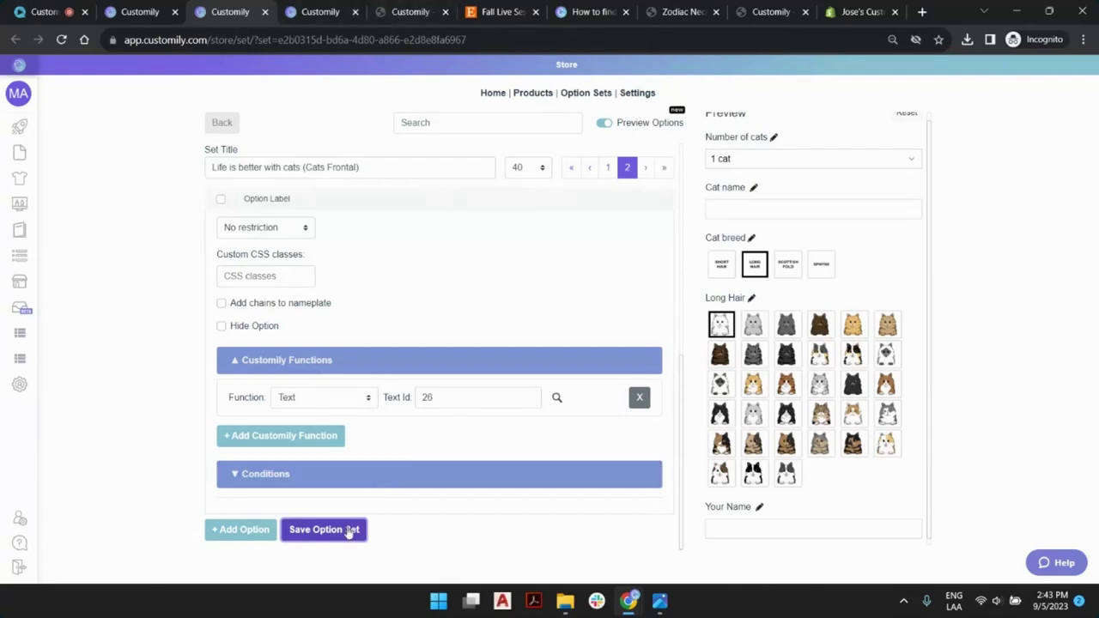
Step: Reload the Fall Live Session 15oz Ceramic Mug preview page and enter a sample first name in the Your Name field
left_click(400, 11)
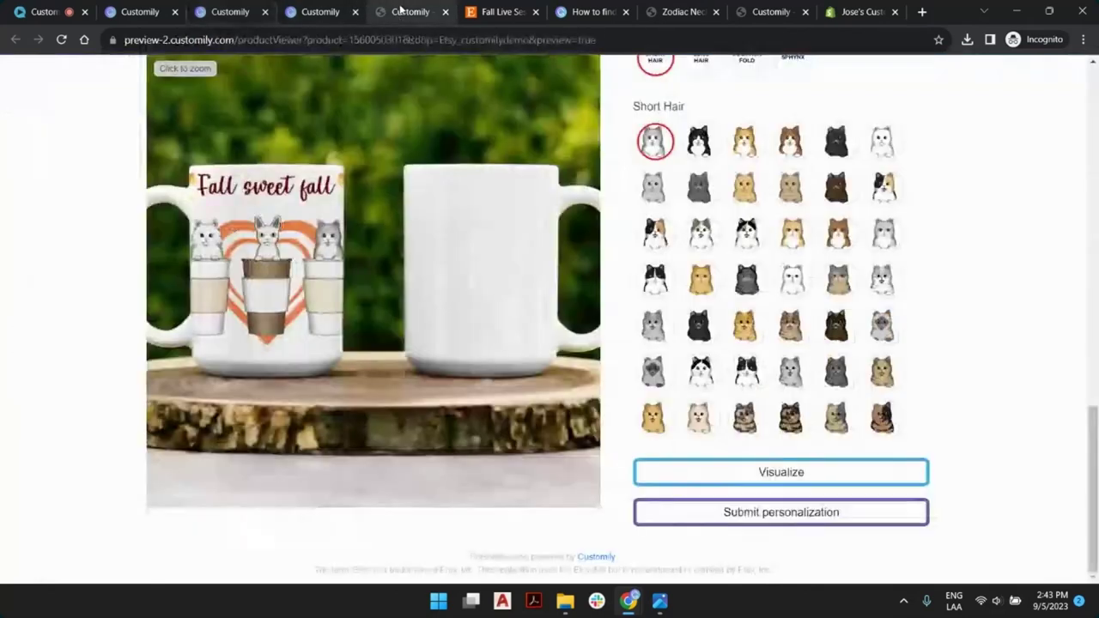
left_click(61, 39)
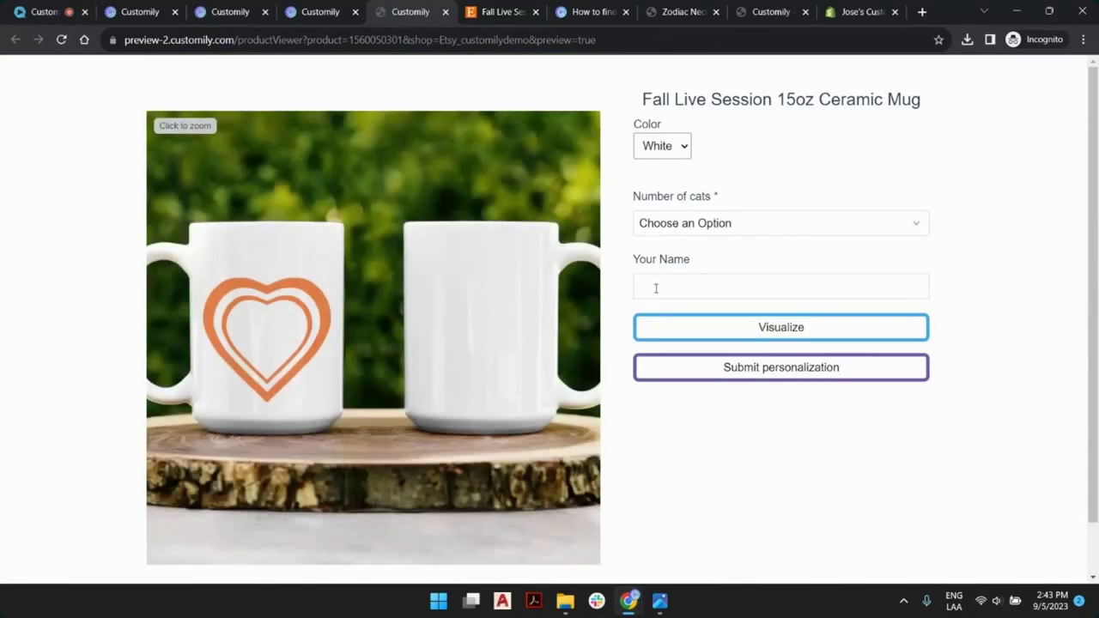
left_click(663, 286)
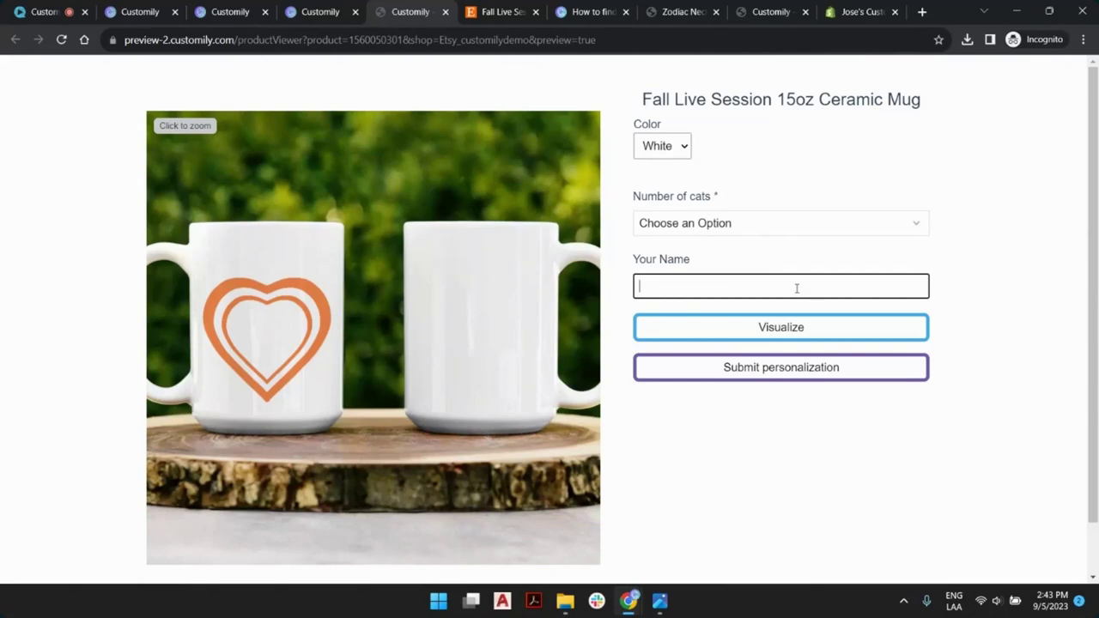
type("Josemas")
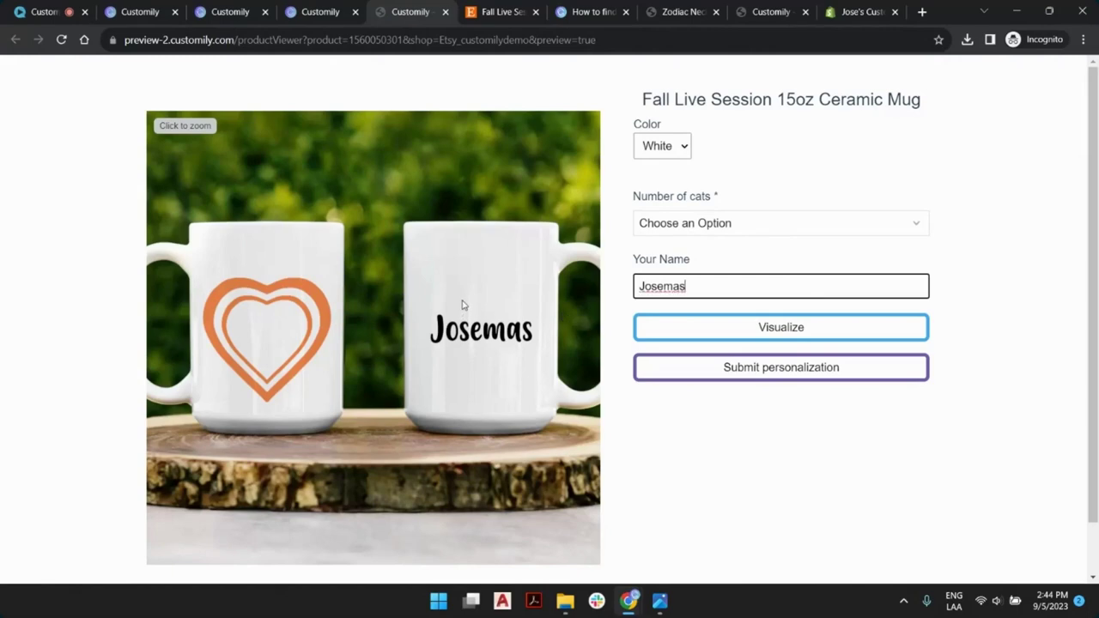
key("BackSpace")
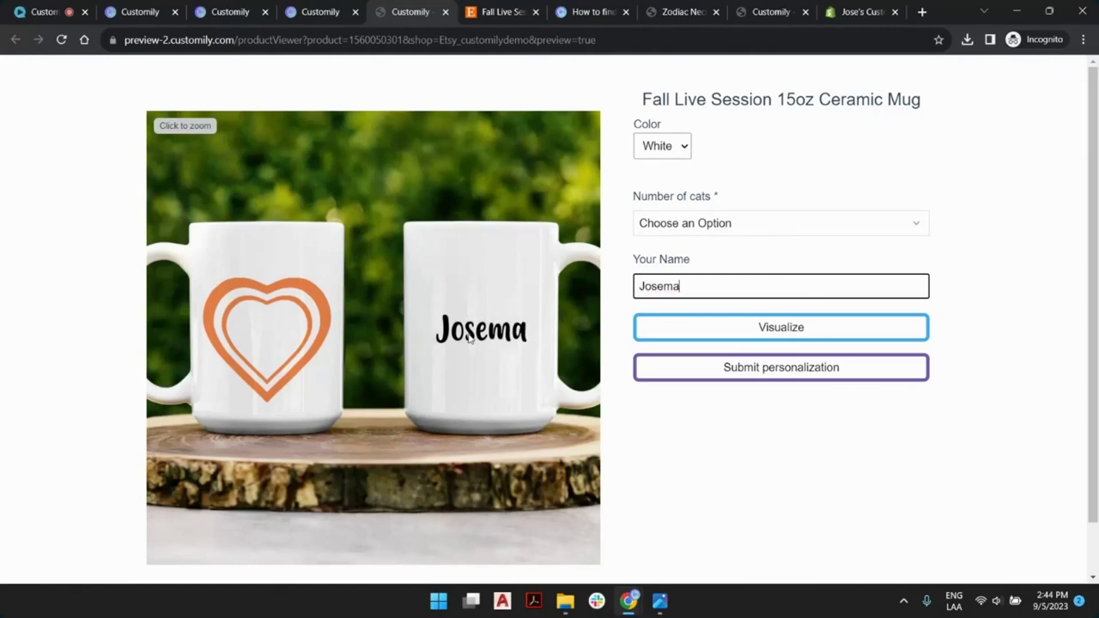
Step: Personalize the mug with 1 cat named Fluffy, the Long Hair breed and the third cat image in the fifth row
left_click(720, 223)
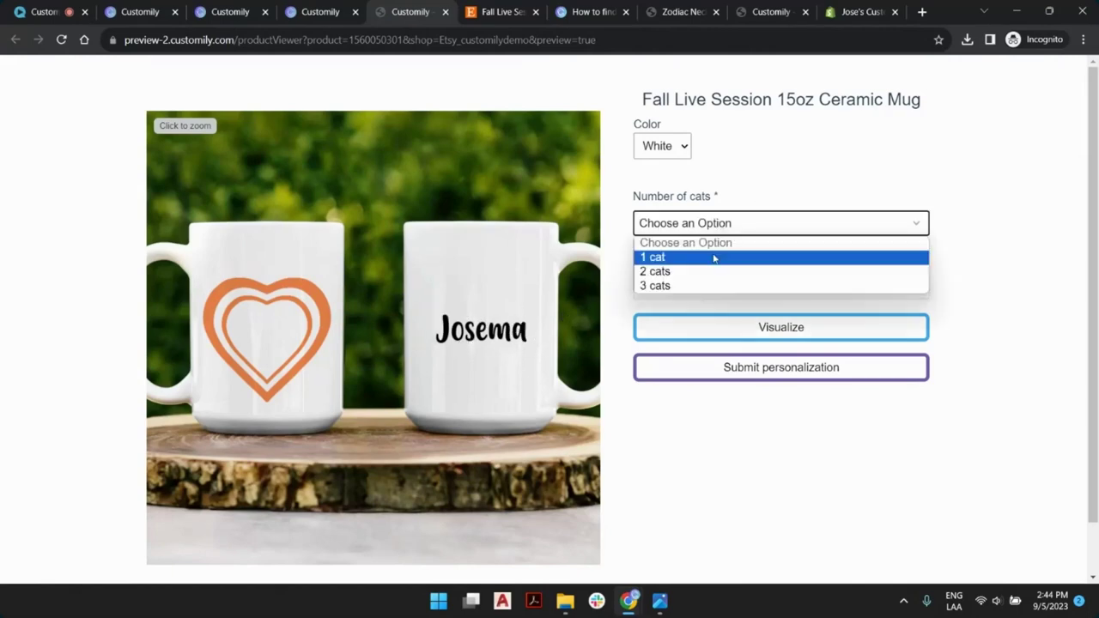
left_click(714, 257)
left_click(702, 291)
left_click(732, 322)
left_click(706, 369)
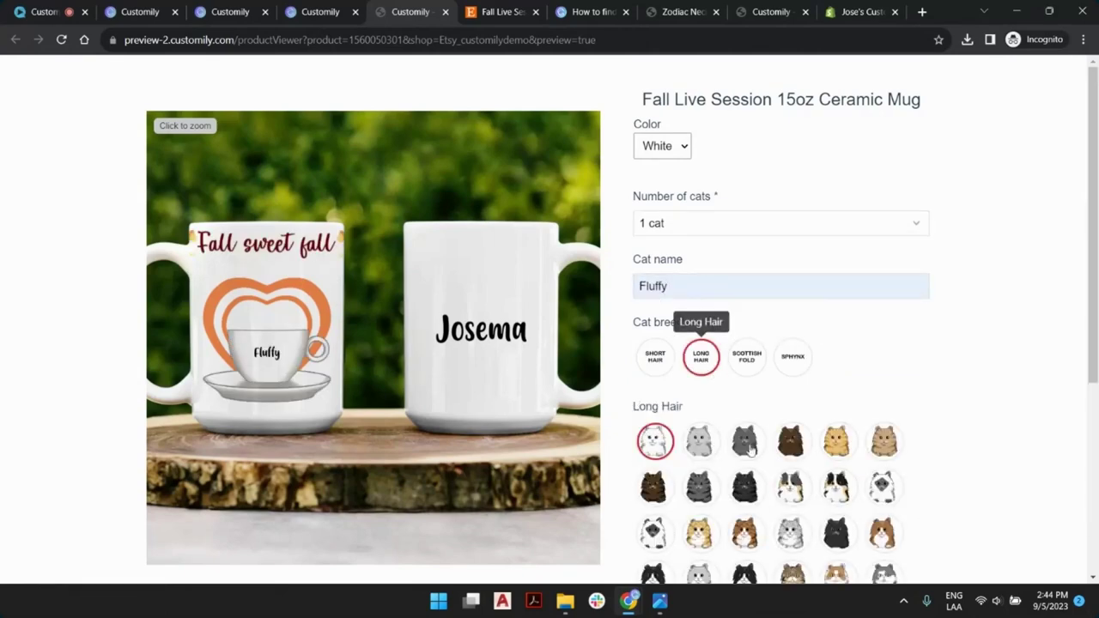
scroll(769, 518, "down", 2)
left_click(745, 483)
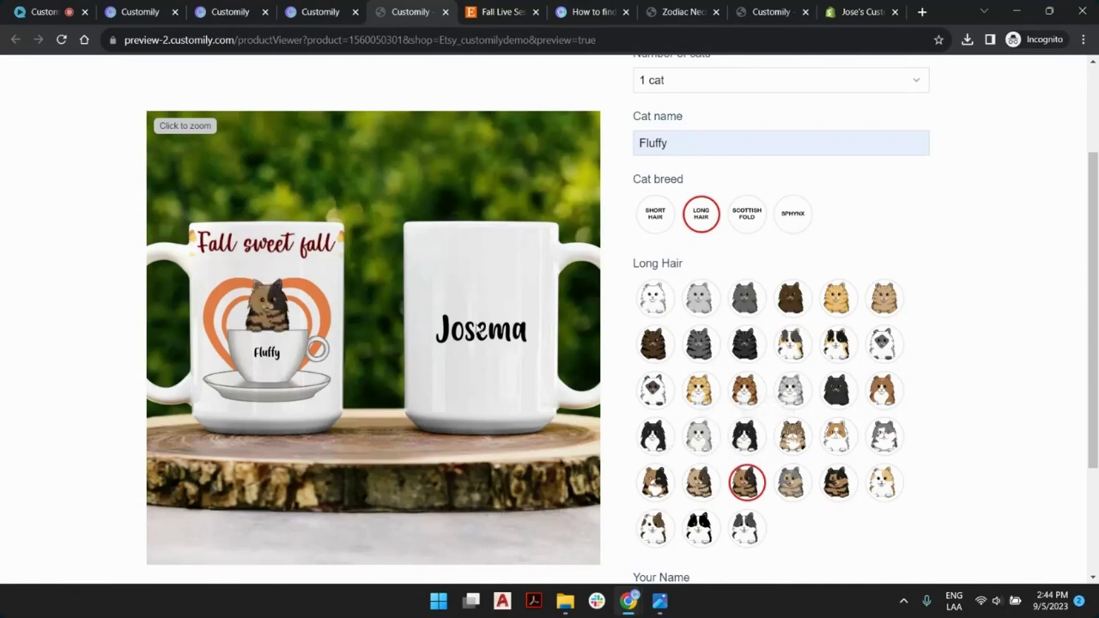
Step: Visualize the personalized mug, check the image saving choices on the enlarged mockup, and close it
scroll(710, 236, "down", 1)
scroll(709, 236, "down", 2)
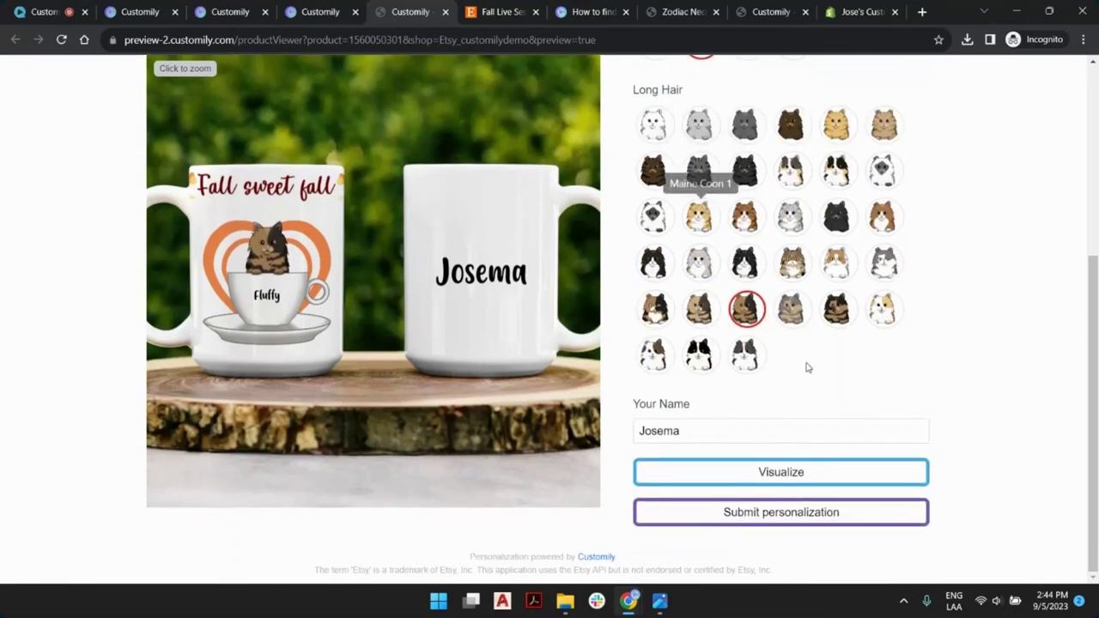
left_click(805, 481)
right_click(640, 304)
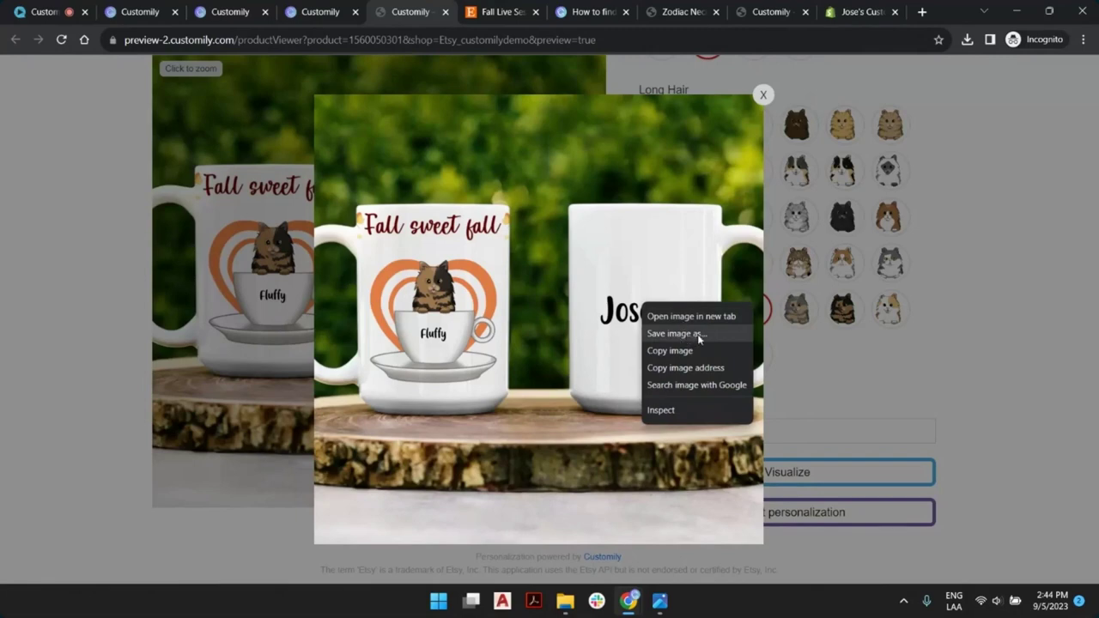
left_click(1000, 247)
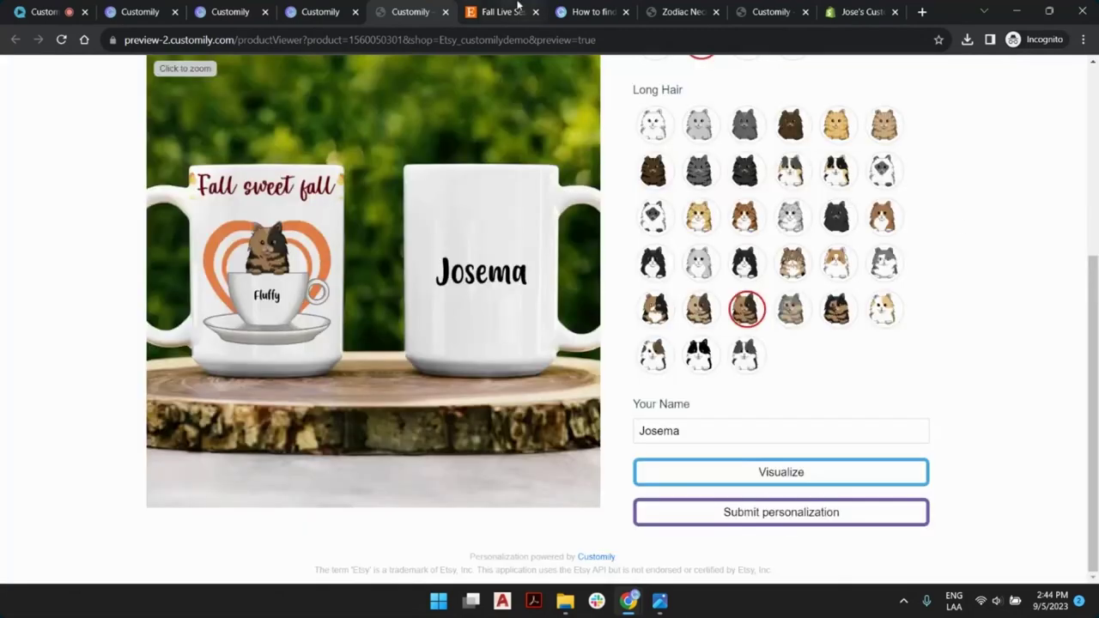
Step: Look at the Zodiac Necklace store page, and switch to Photos to review the zodiac sign images and blank necklace base photo
left_click(502, 11)
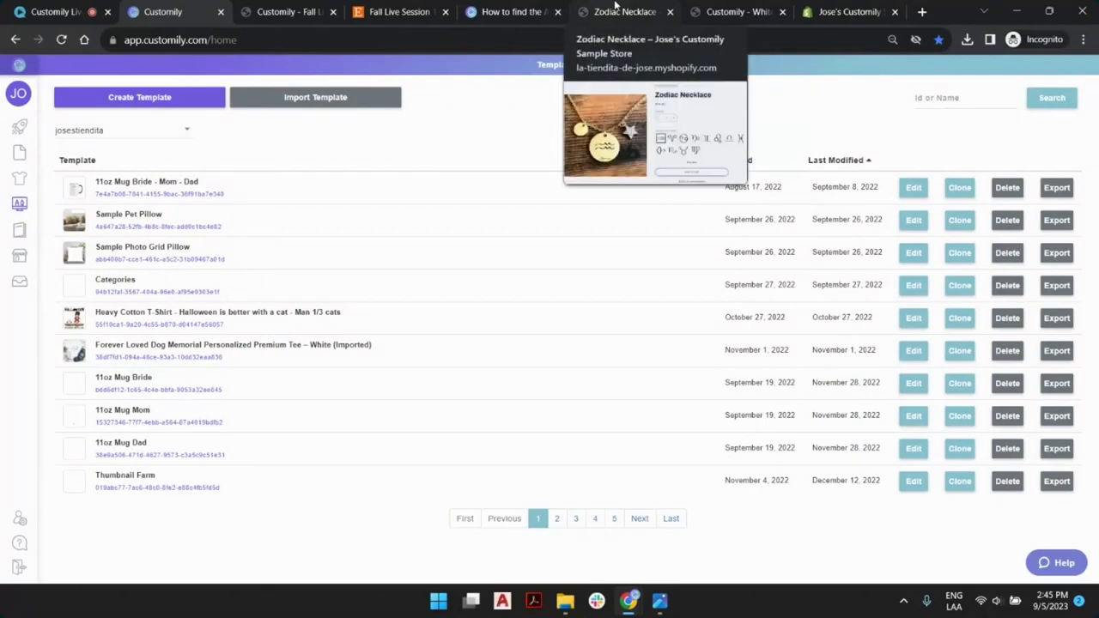
left_click(615, 10)
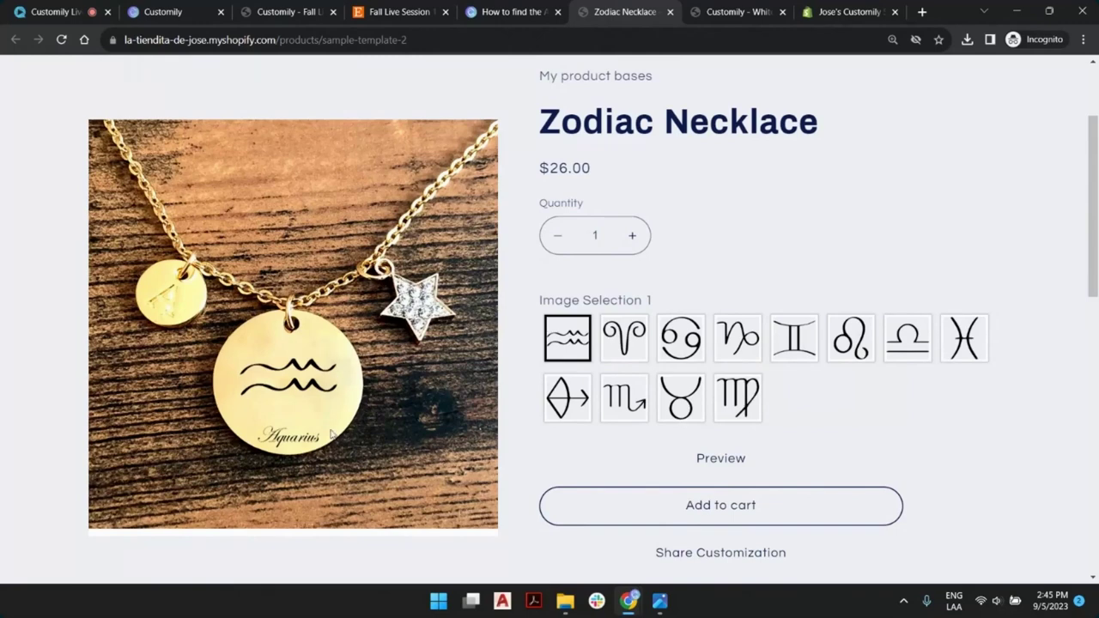
left_click(660, 605)
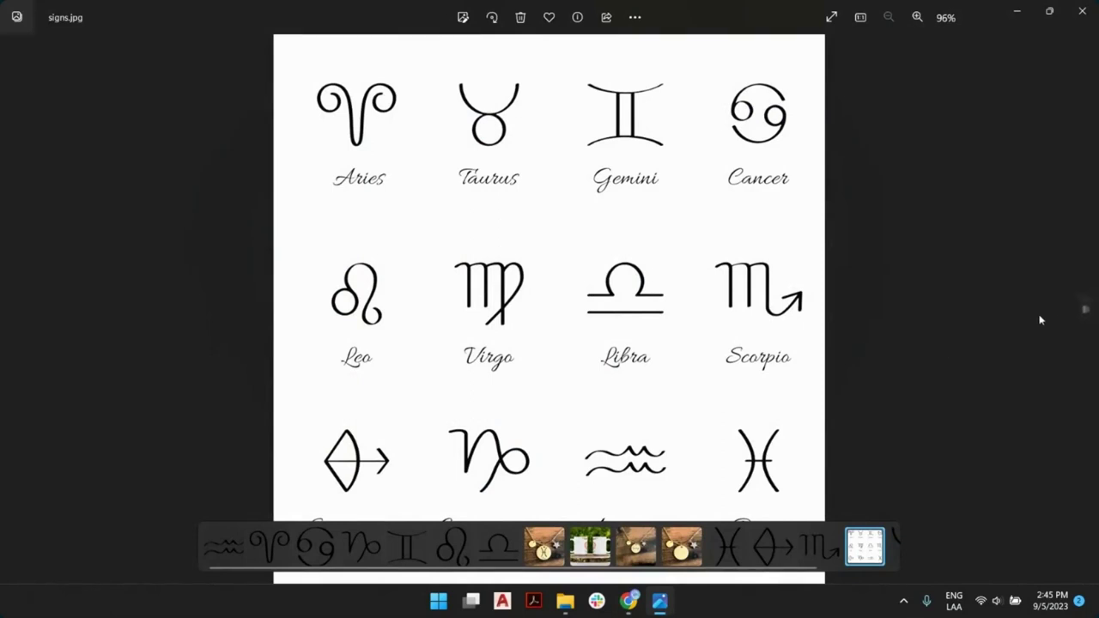
left_click(1085, 311)
left_click(1085, 313)
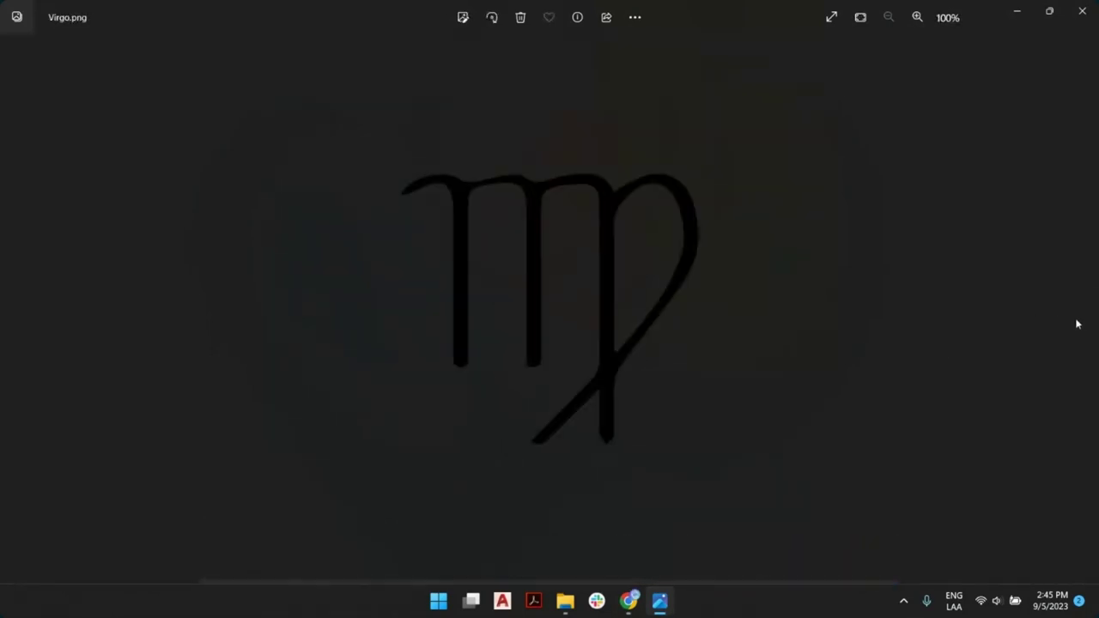
left_click(11, 311)
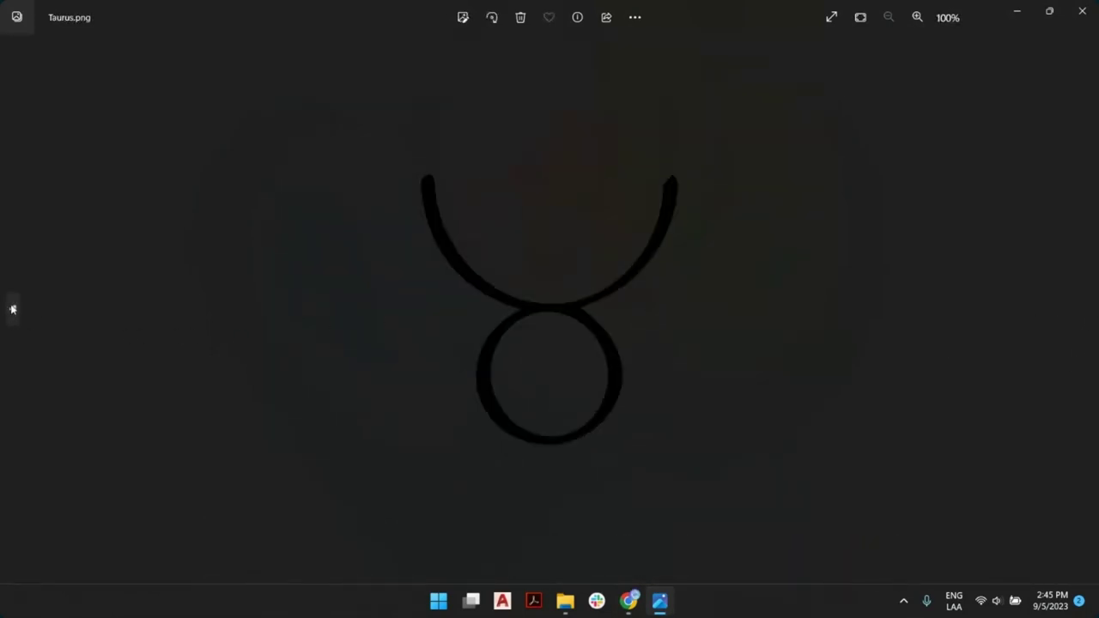
left_click(12, 311)
left_click(12, 311)
left_click(12, 311)
left_click(12, 311)
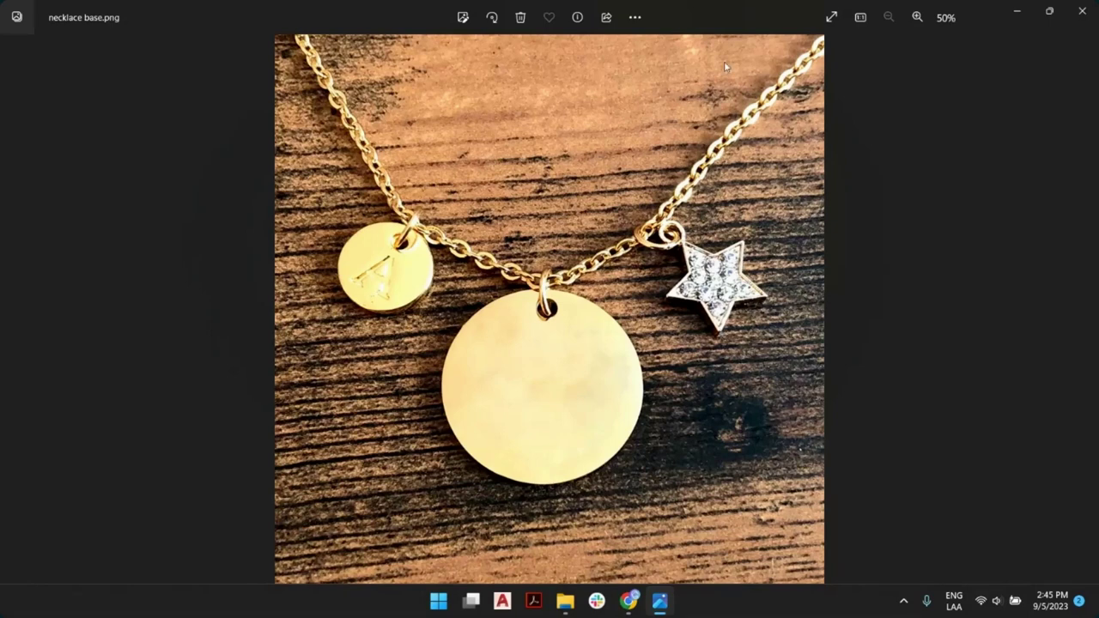
Step: View the signs.jpg zodiac chart, return to the Zodiac Necklace store page, and test the personalization with the Libra symbol
key("Right")
key("Right")
key("Right")
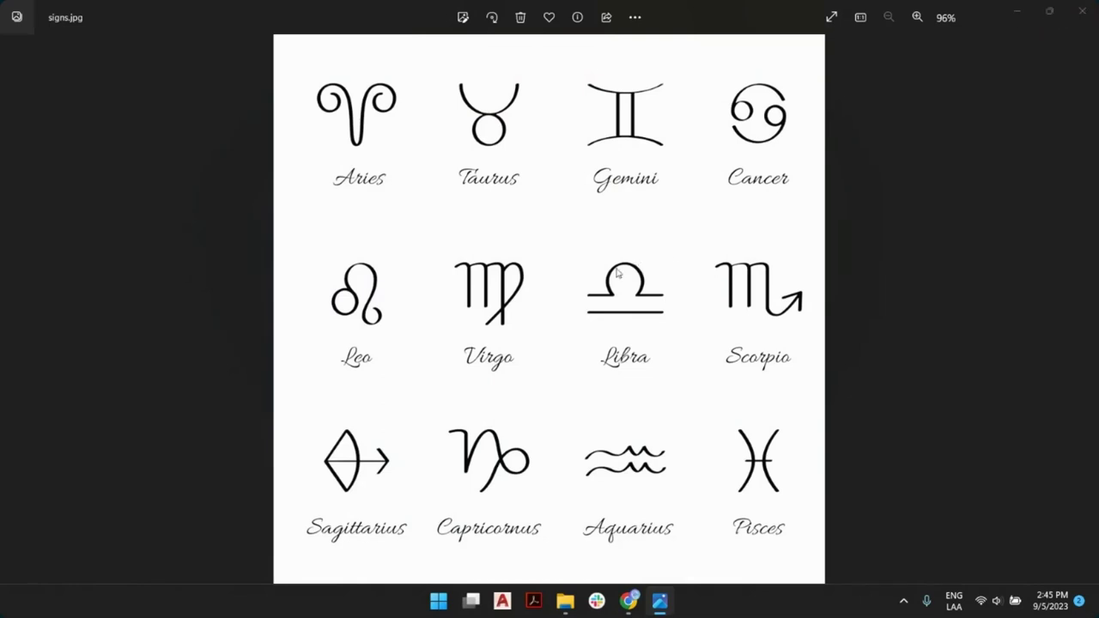
key("alt+Tab")
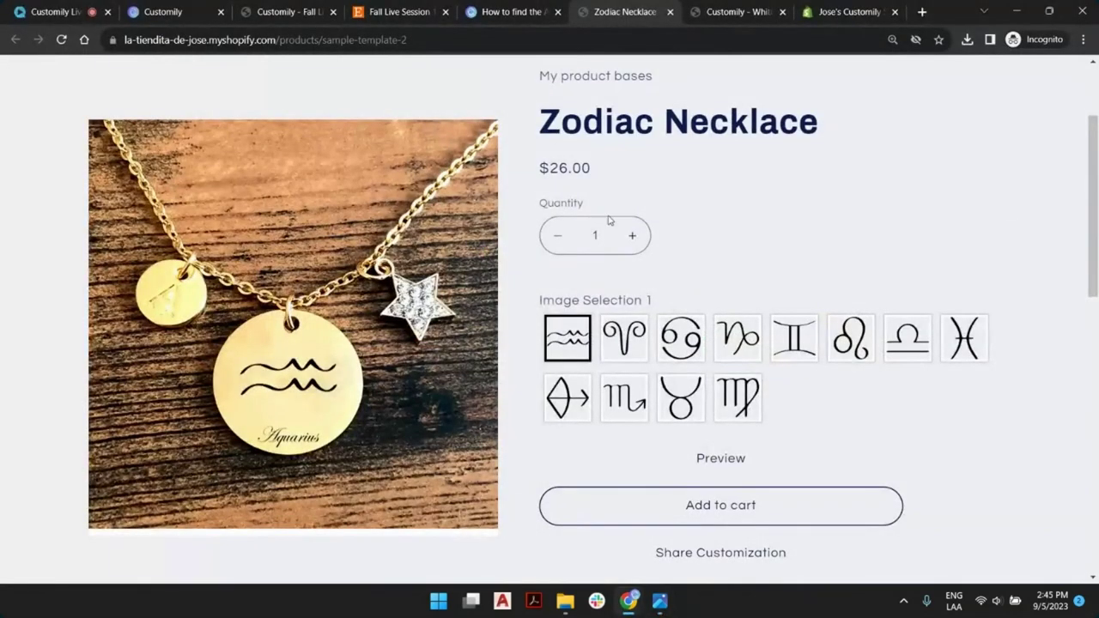
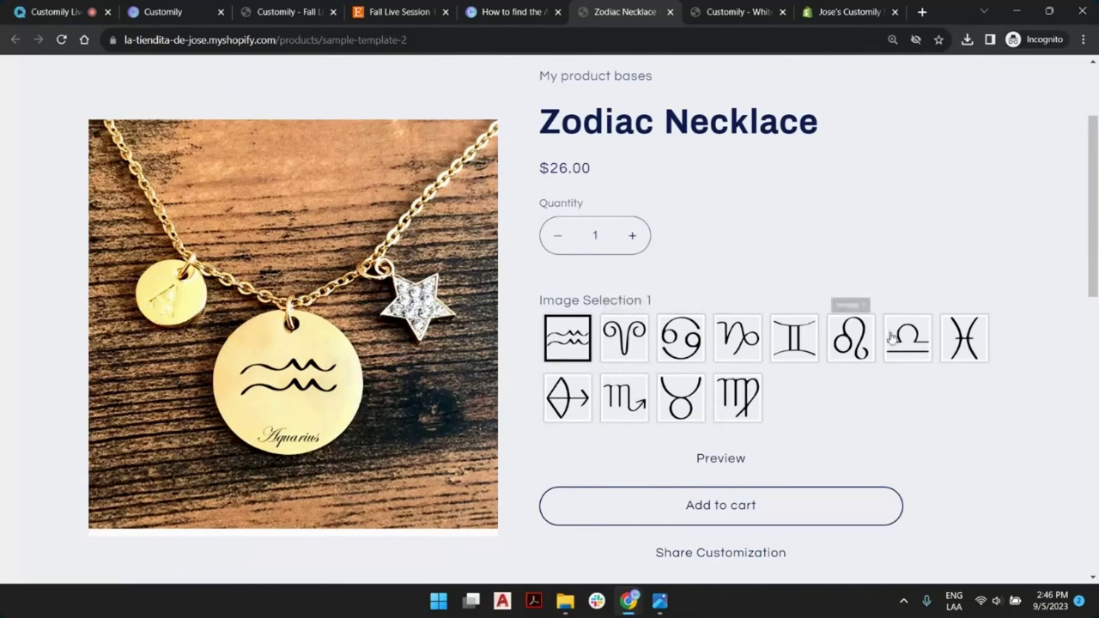
left_click(915, 342)
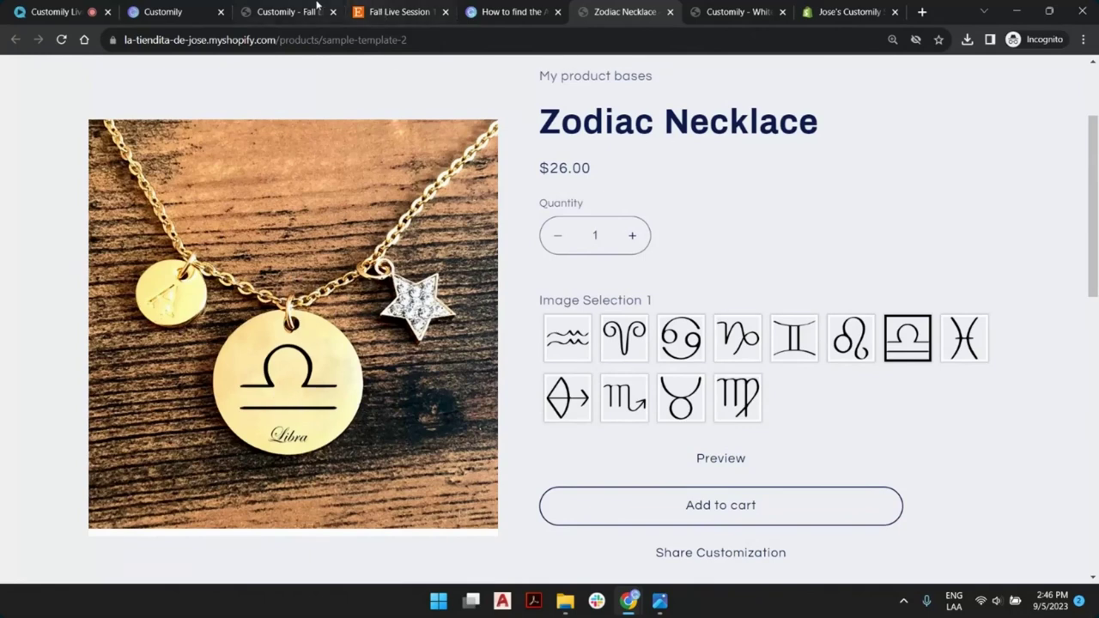
Step: Start a new product base in My product bases and name the template "Live Session Necklace"
left_click(191, 6)
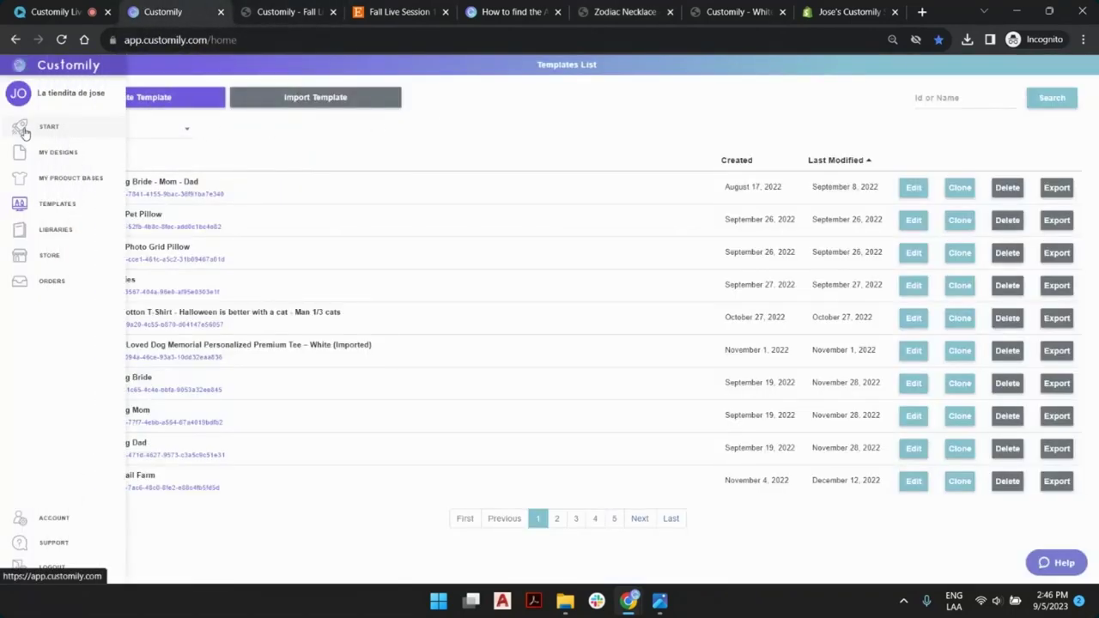
left_click(70, 178)
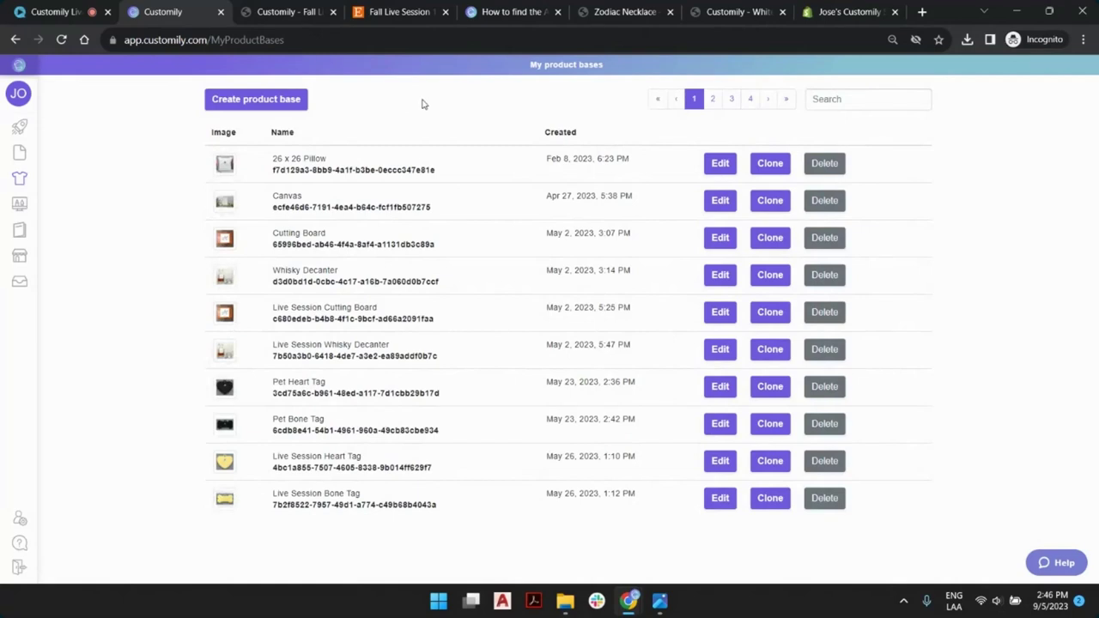
left_click(266, 100)
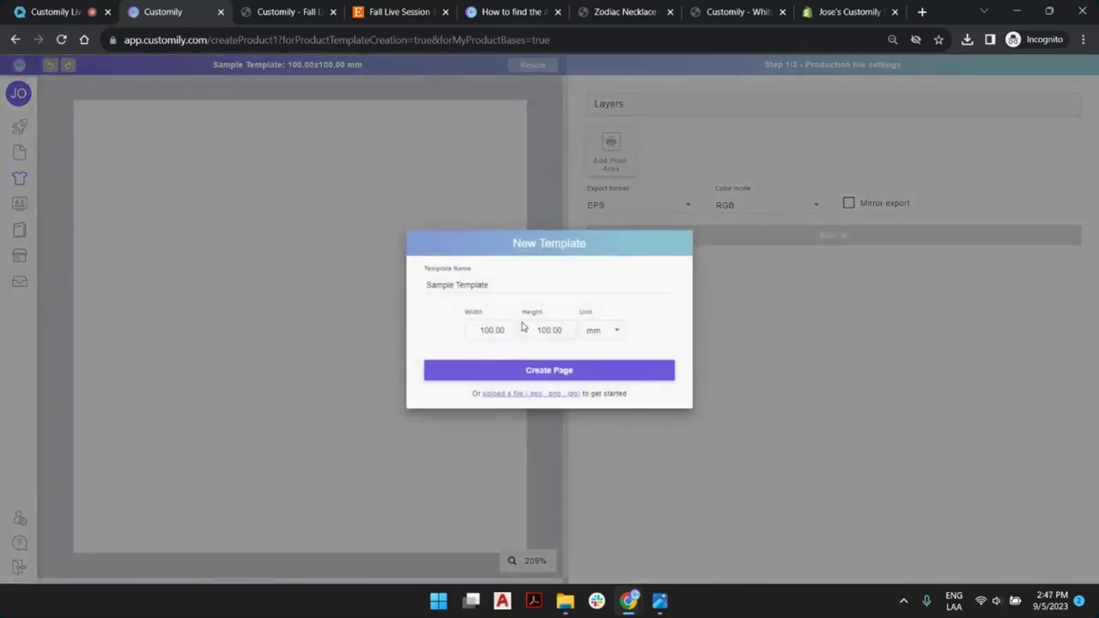
left_click(483, 282)
key("ctrl+a")
type("Live Session Ne")
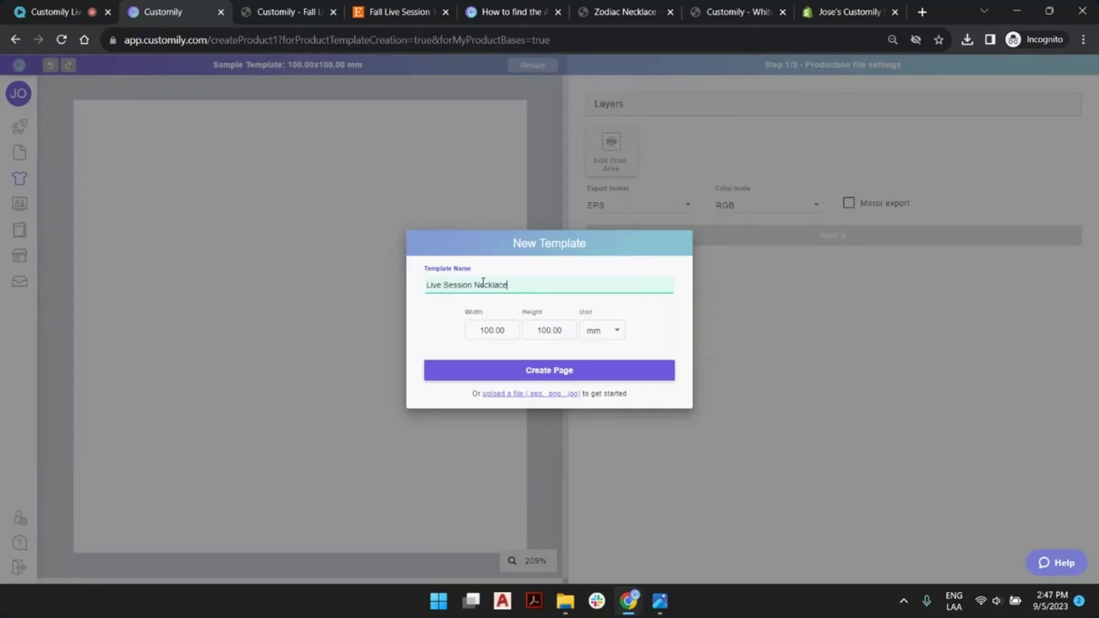
Step: Insert the word "Star" before "Necklace" so the template name reads "Live Session Star Necklace"
left_click(474, 285)
type("Gold")
key("BackSpace")
key("BackSpace")
key("BackSpace")
key("BackSpace")
type("Star")
Step: Set the template size to 30 × 30 mm, create the page, and check the extent of its print area
left_click_drag(506, 329, 434, 346)
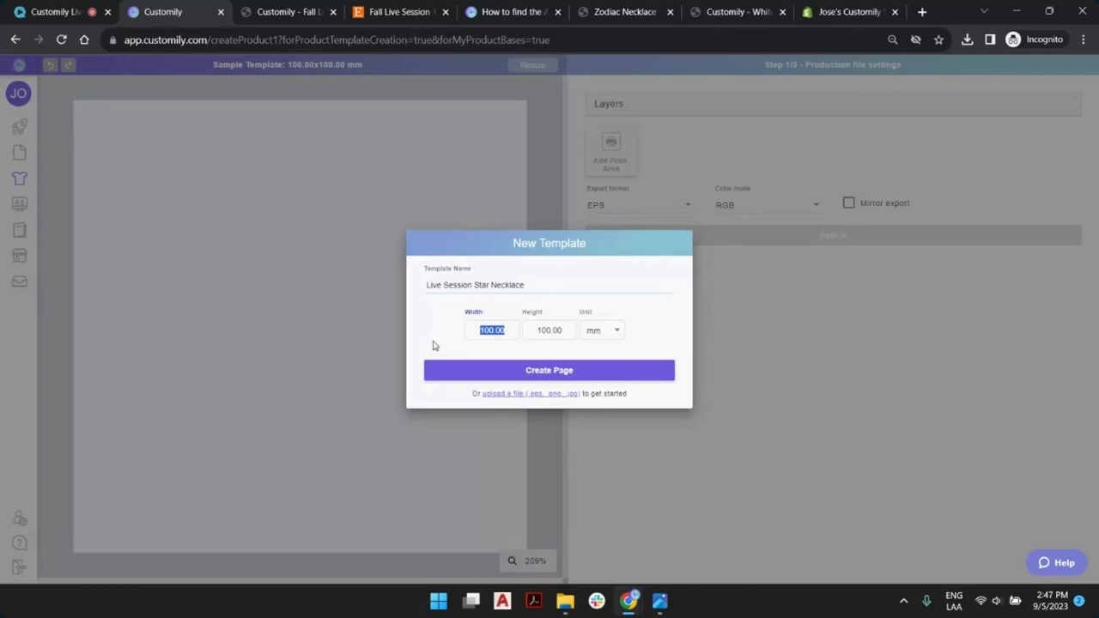
type("30")
key("Tab")
type("30")
left_click(434, 346)
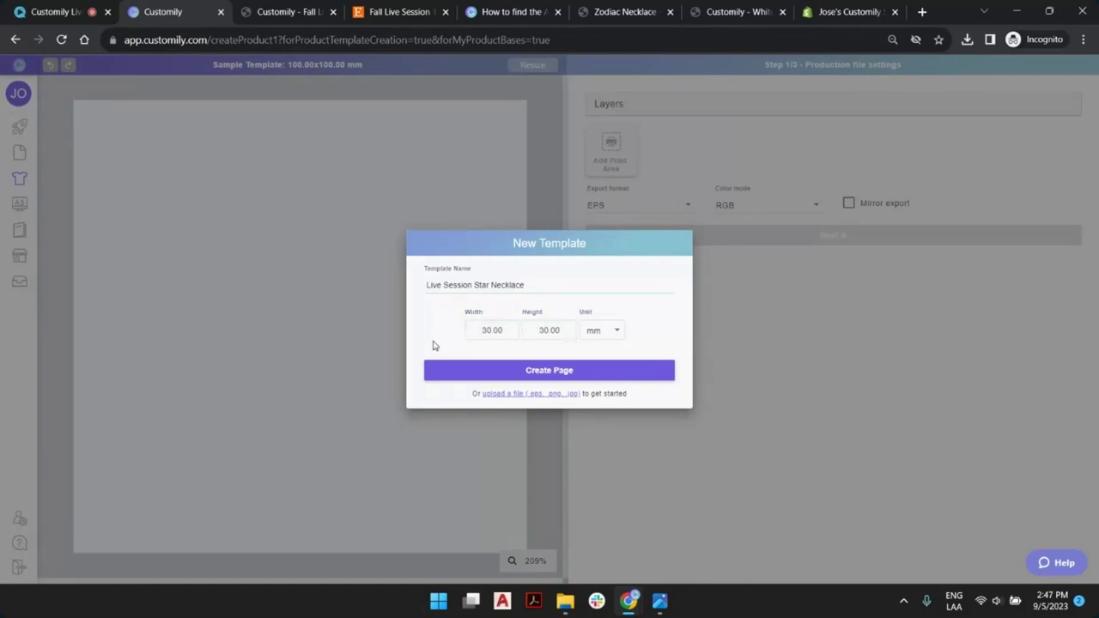
left_click(558, 372)
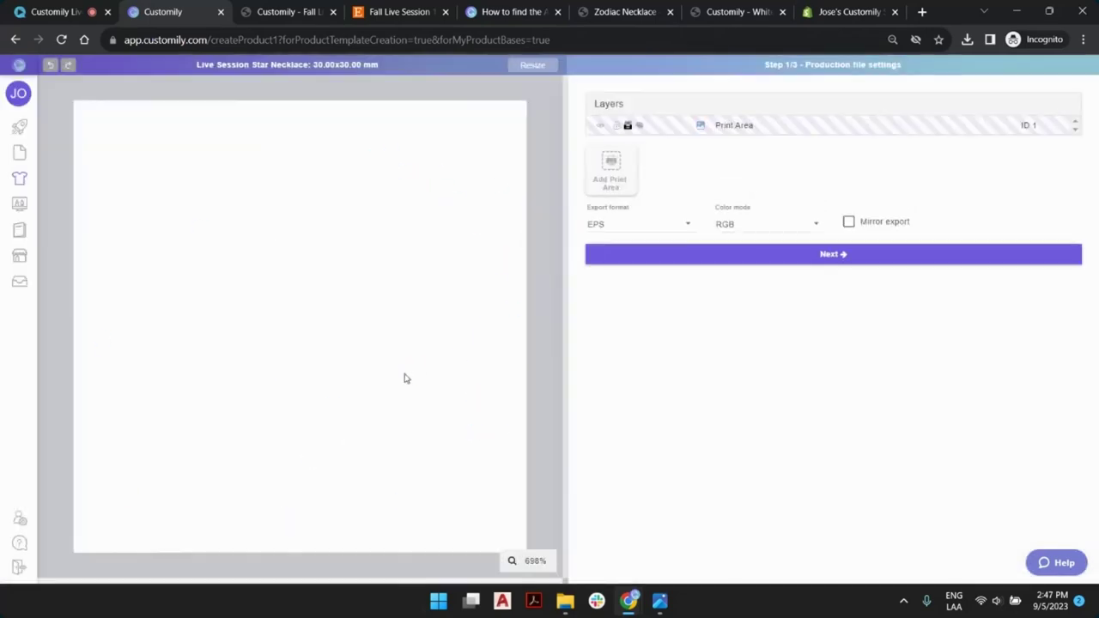
left_click(332, 237)
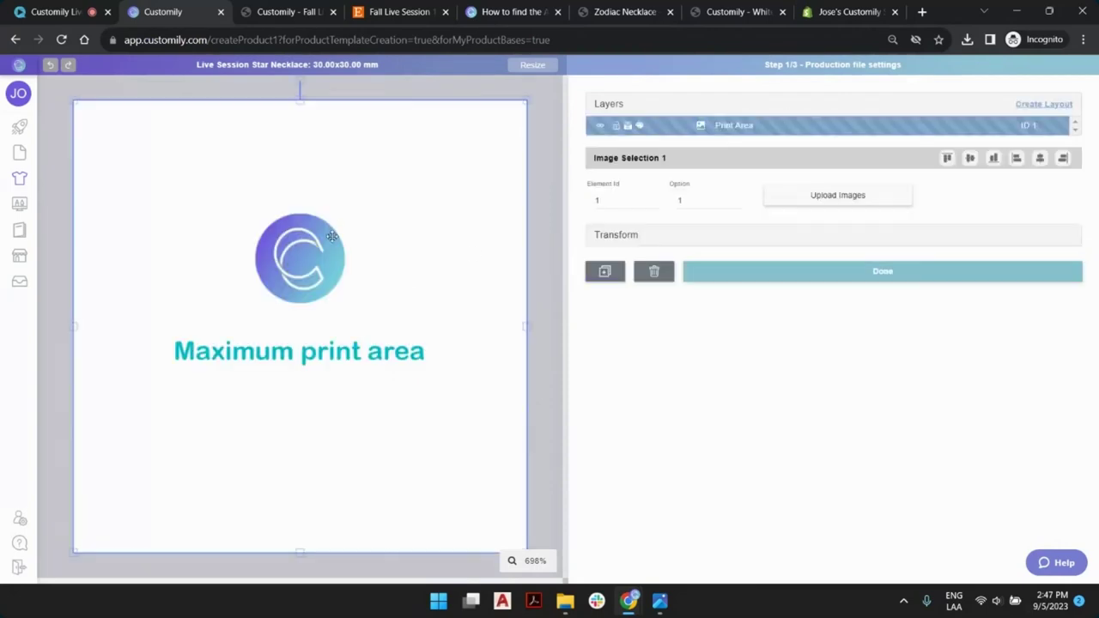
left_click(533, 321)
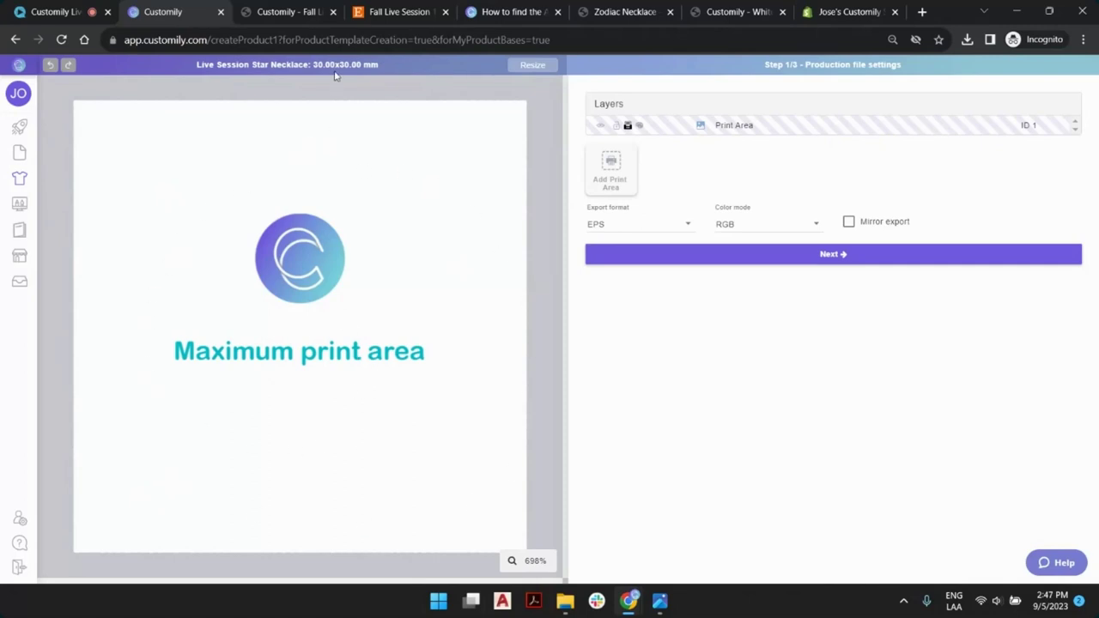
Step: Set the production file's export format to DXF and color mode to CMYK, and continue to the preview settings
left_click(673, 229)
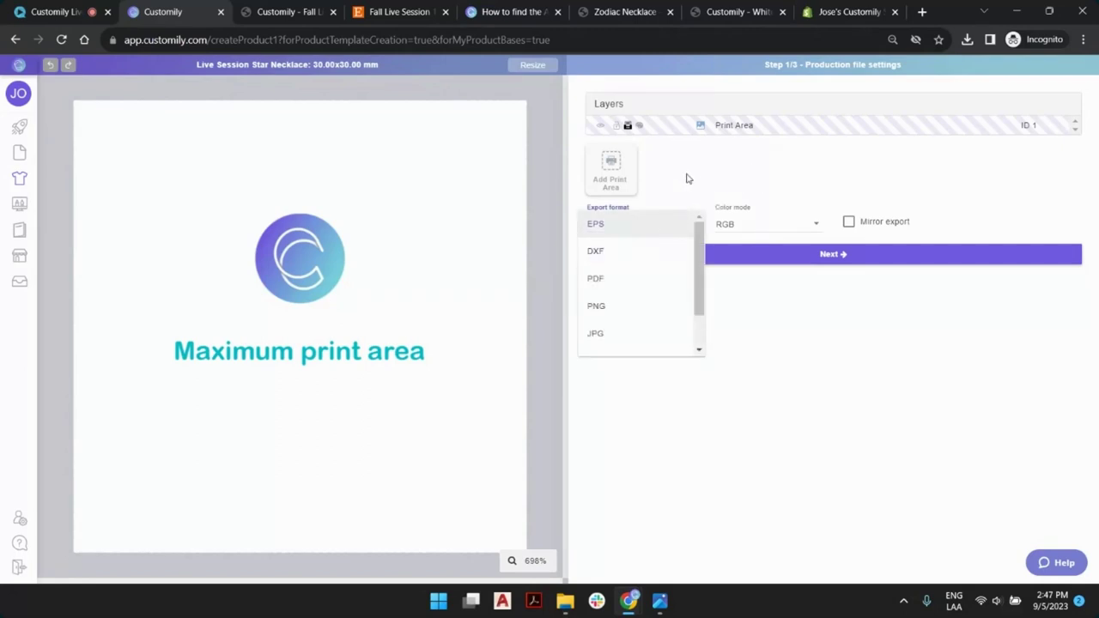
left_click(626, 254)
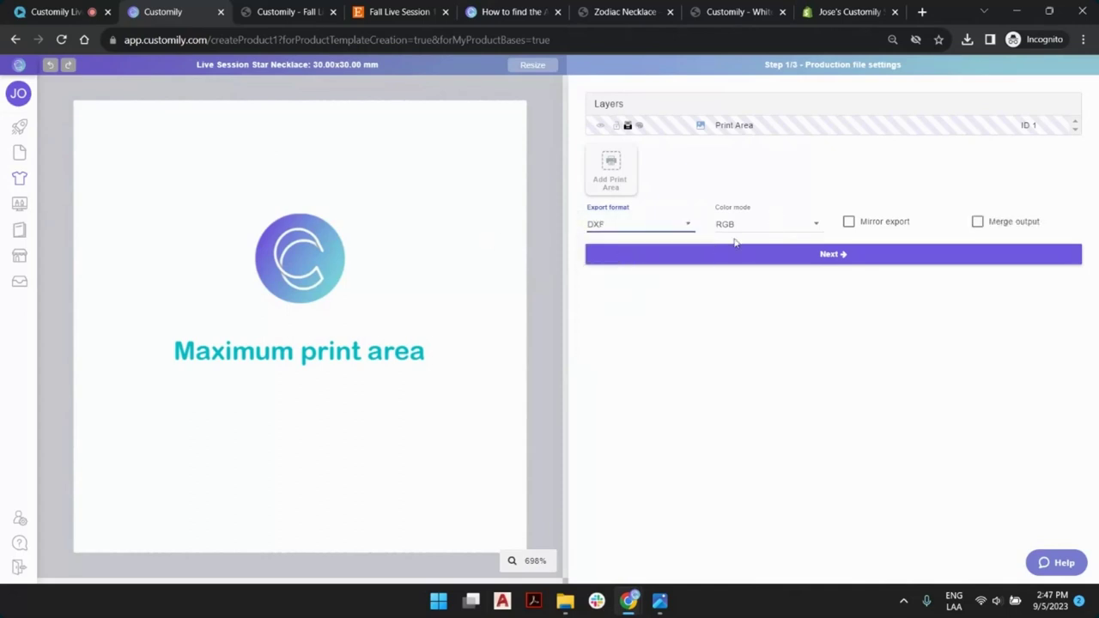
left_click(771, 230)
left_click(748, 252)
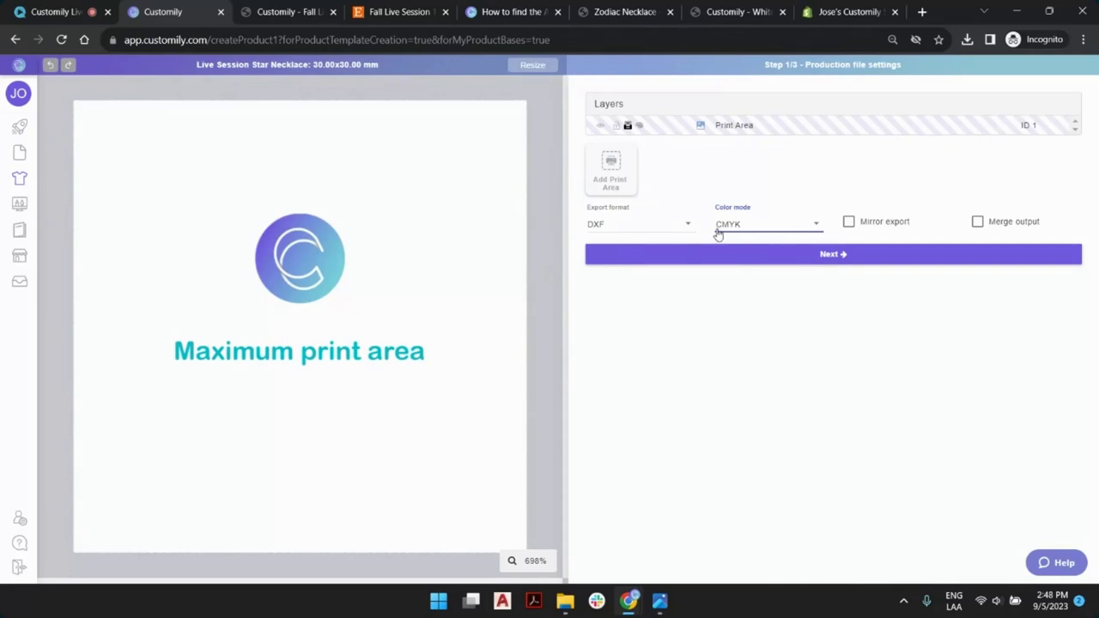
left_click(633, 227)
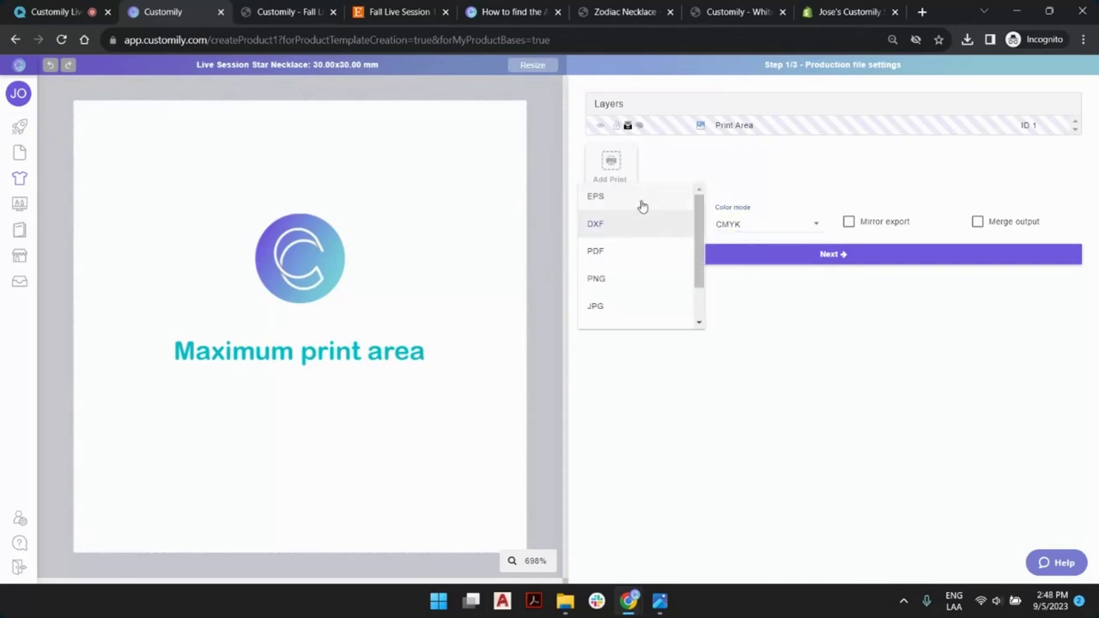
scroll(646, 241, "down", 2)
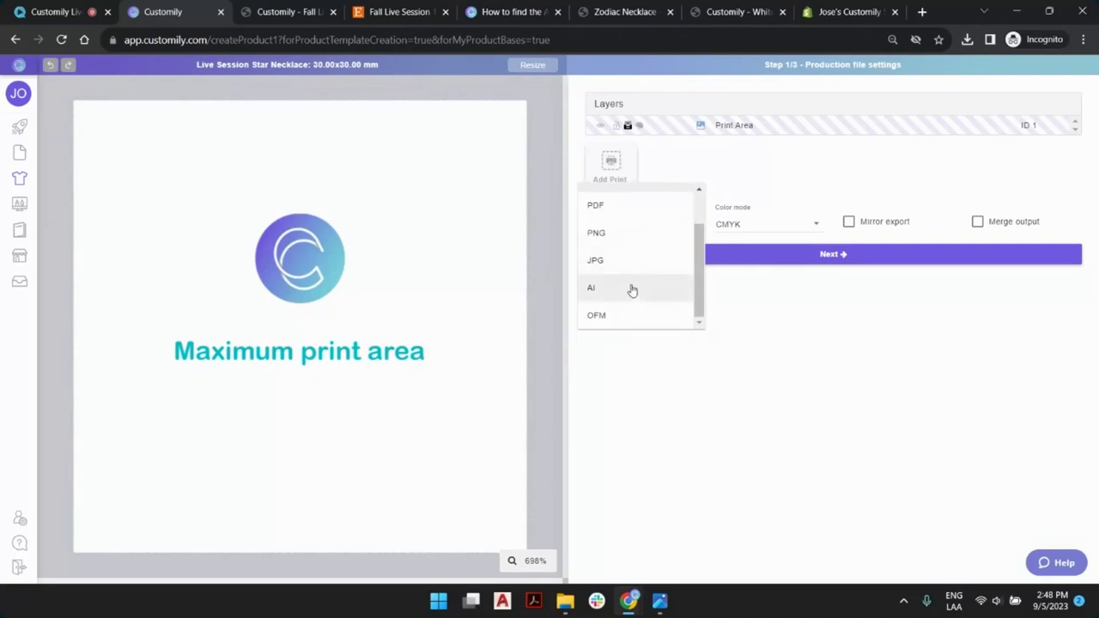
scroll(634, 266, "up", 2)
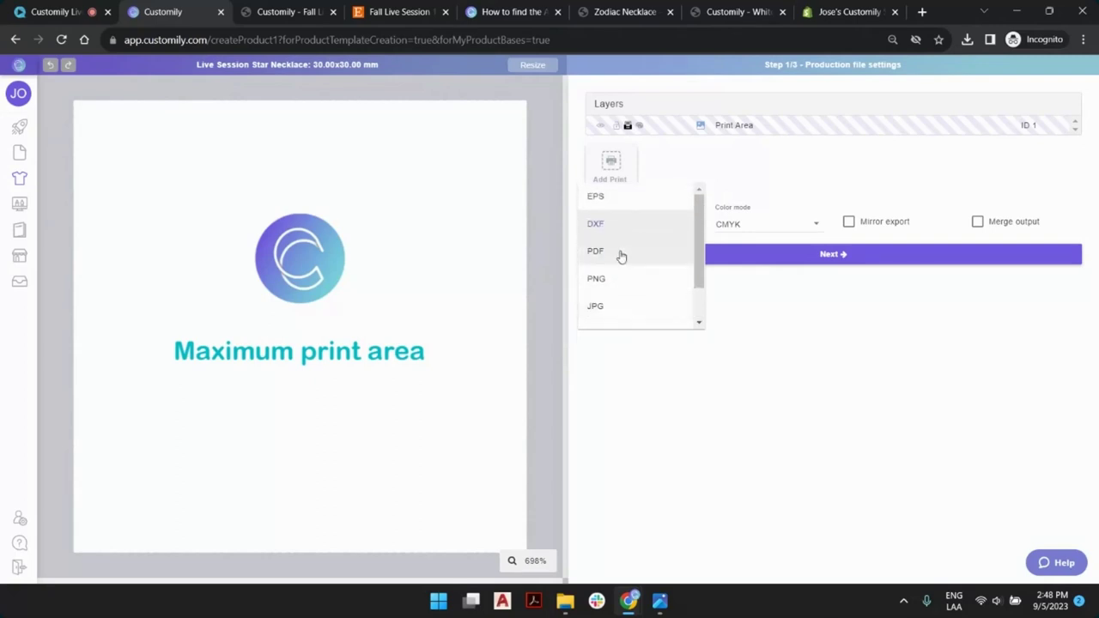
left_click(634, 224)
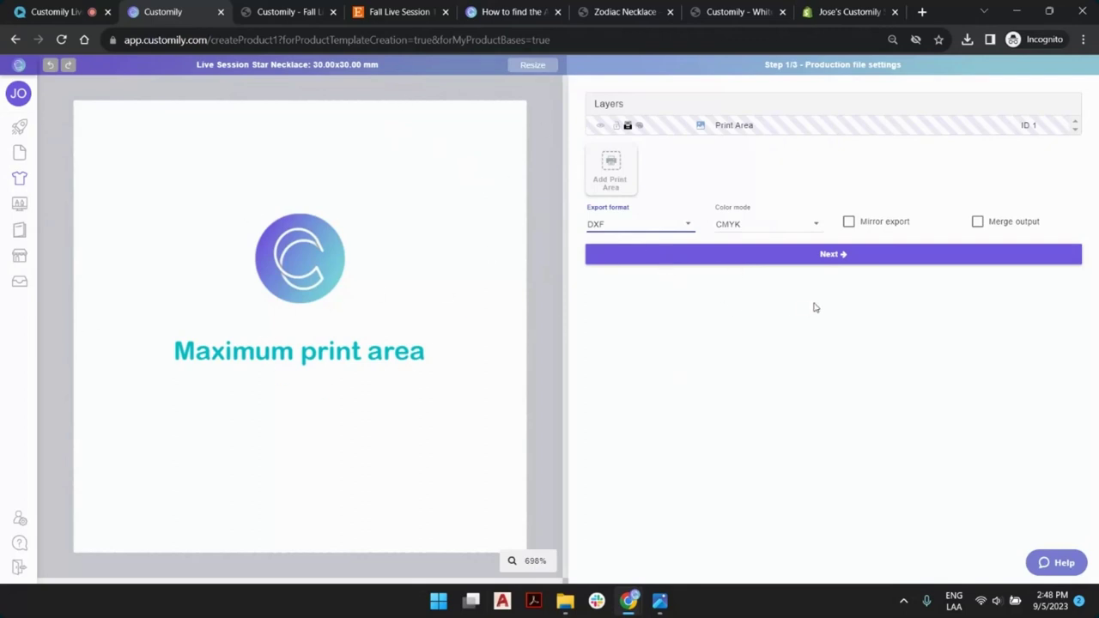
left_click(806, 258)
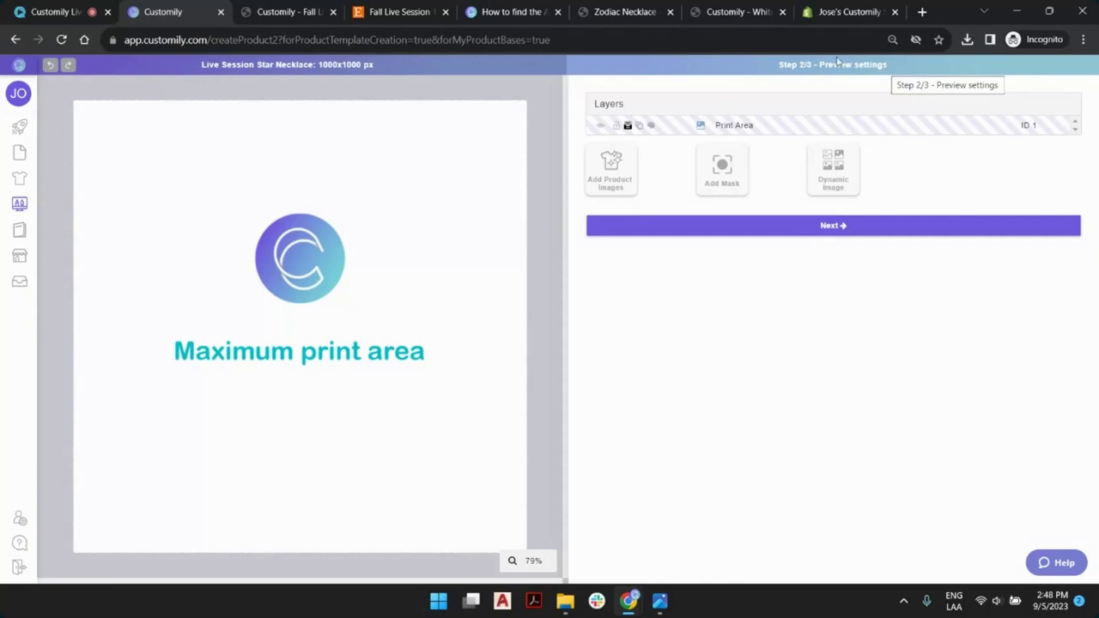
Step: Add necklace base.png as the product image for the preview and accept scaling it down
left_click_drag(816, 65, 912, 65)
left_click(911, 65)
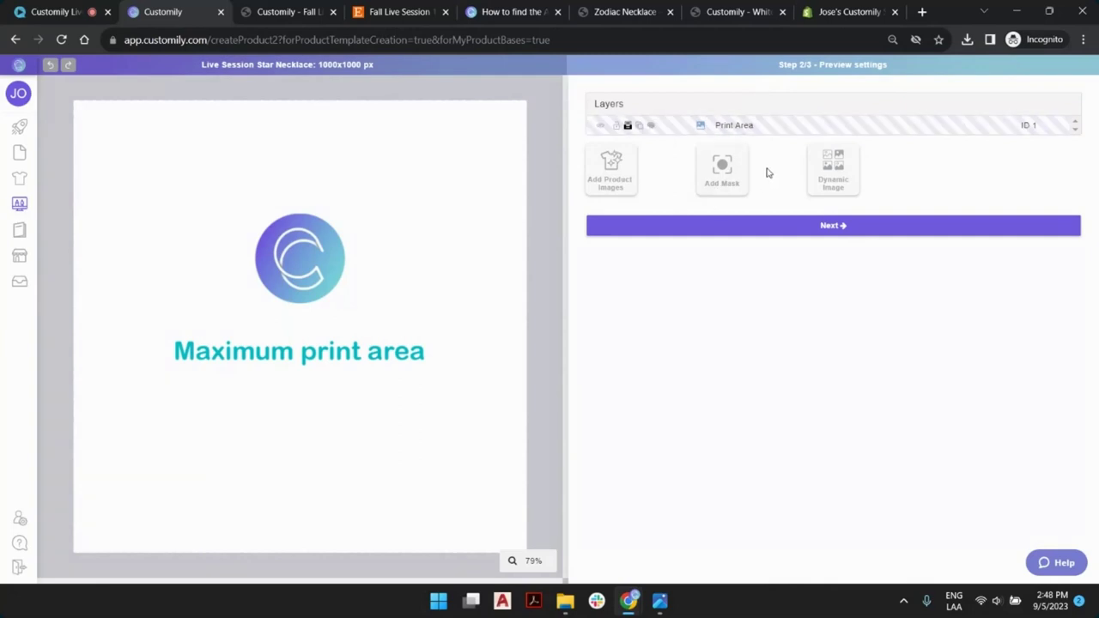
left_click(618, 183)
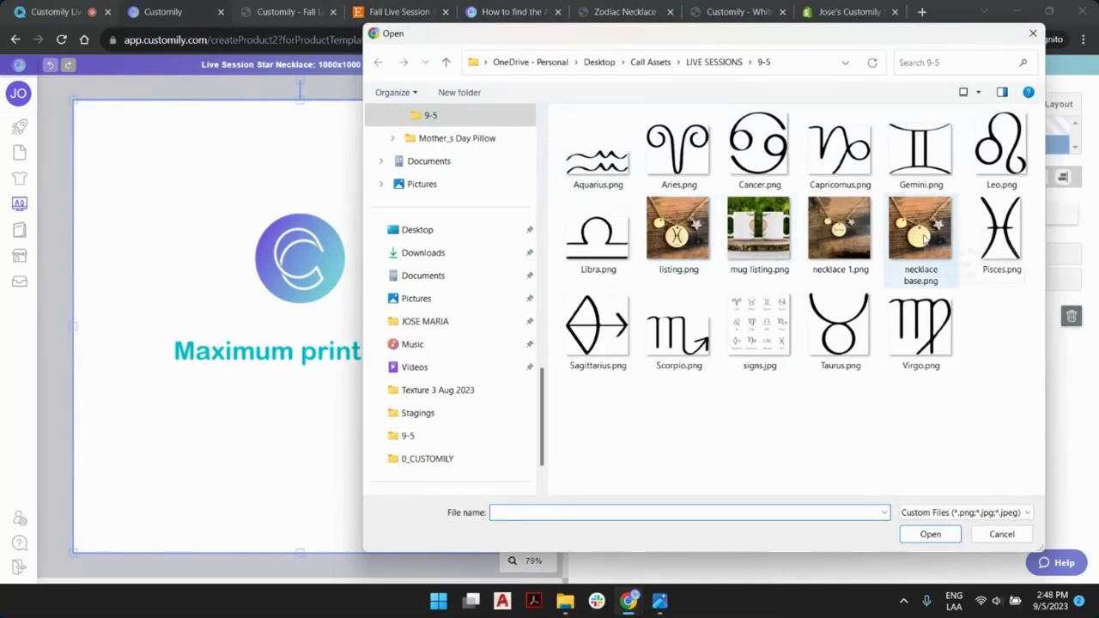
left_click(924, 241)
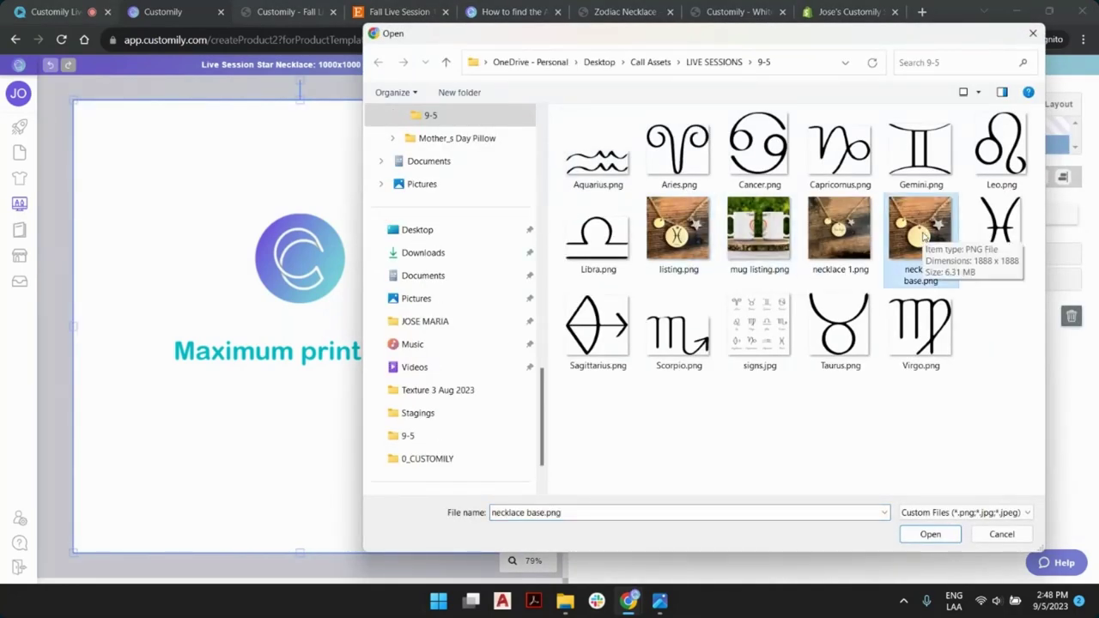
double_click(924, 237)
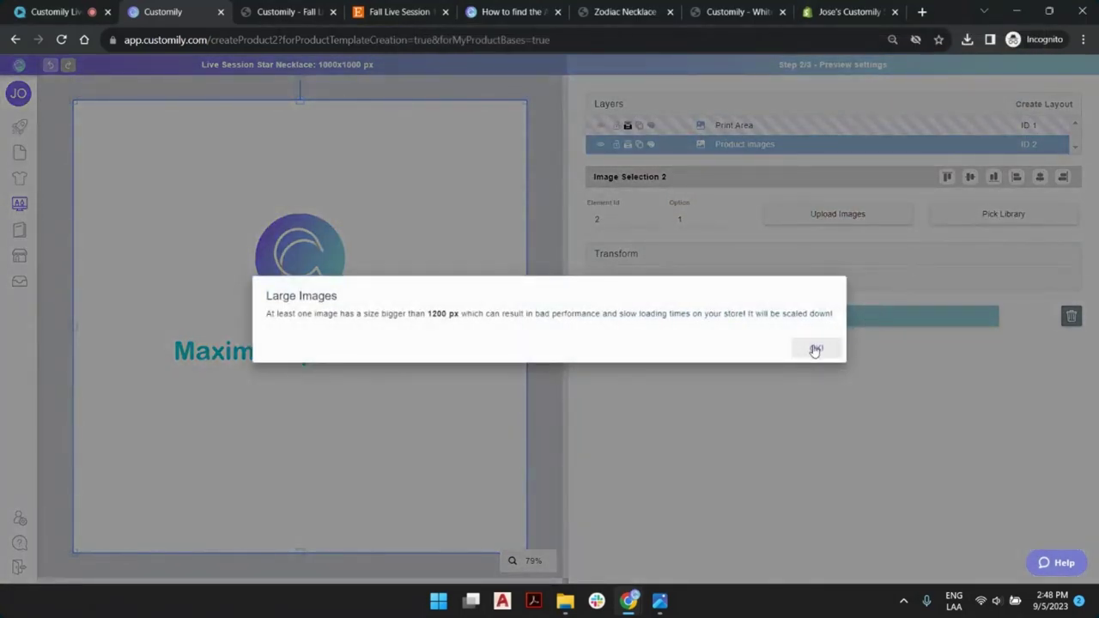
left_click(816, 350)
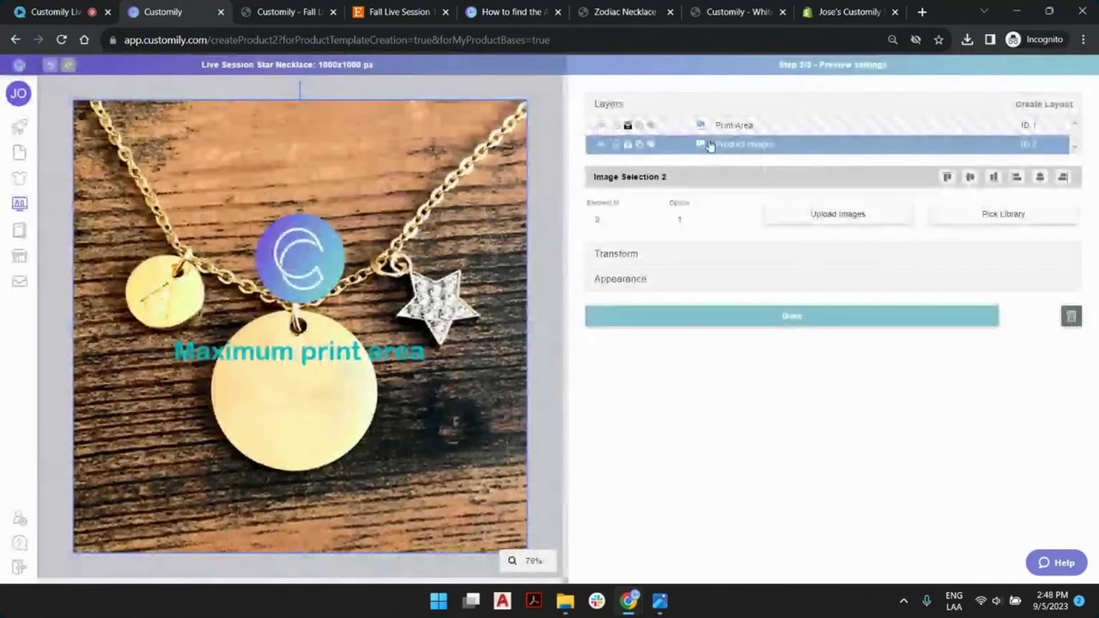
Step: Shrink the print area to fit inside the large round pendant, and check its placement in the template review
left_click(729, 126)
left_click_drag(530, 99, 309, 381)
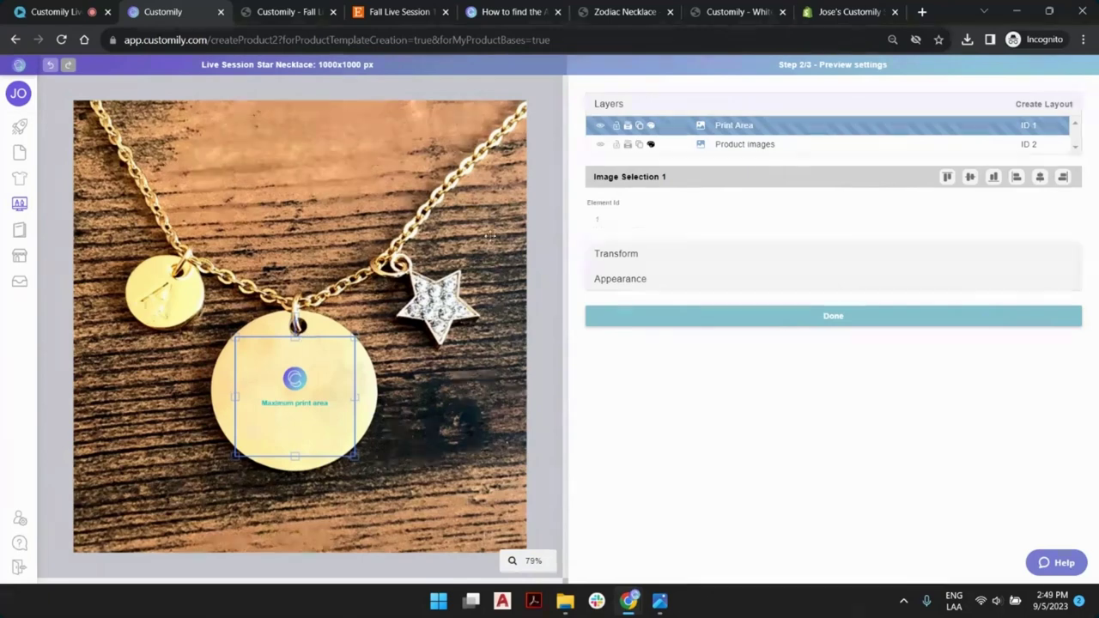
left_click(550, 273)
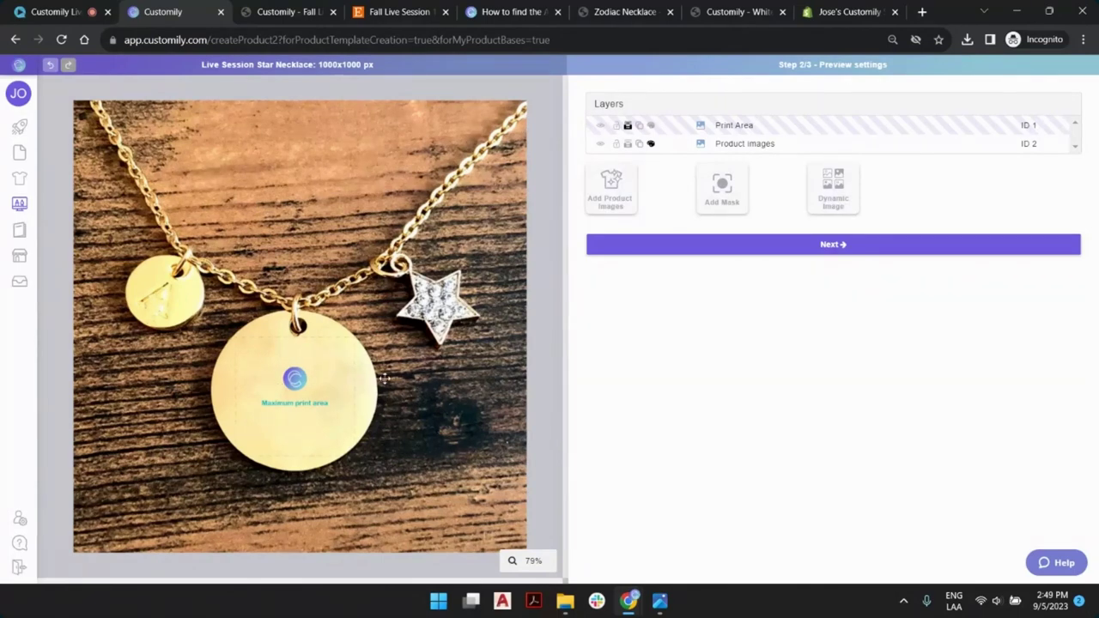
left_click(773, 246)
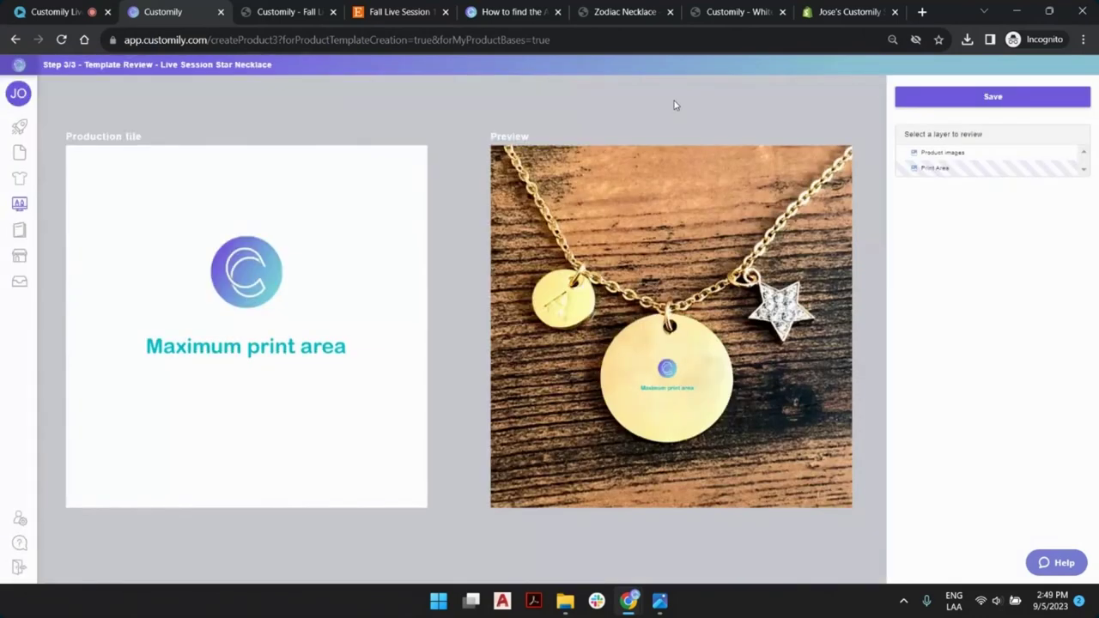
left_click(680, 382)
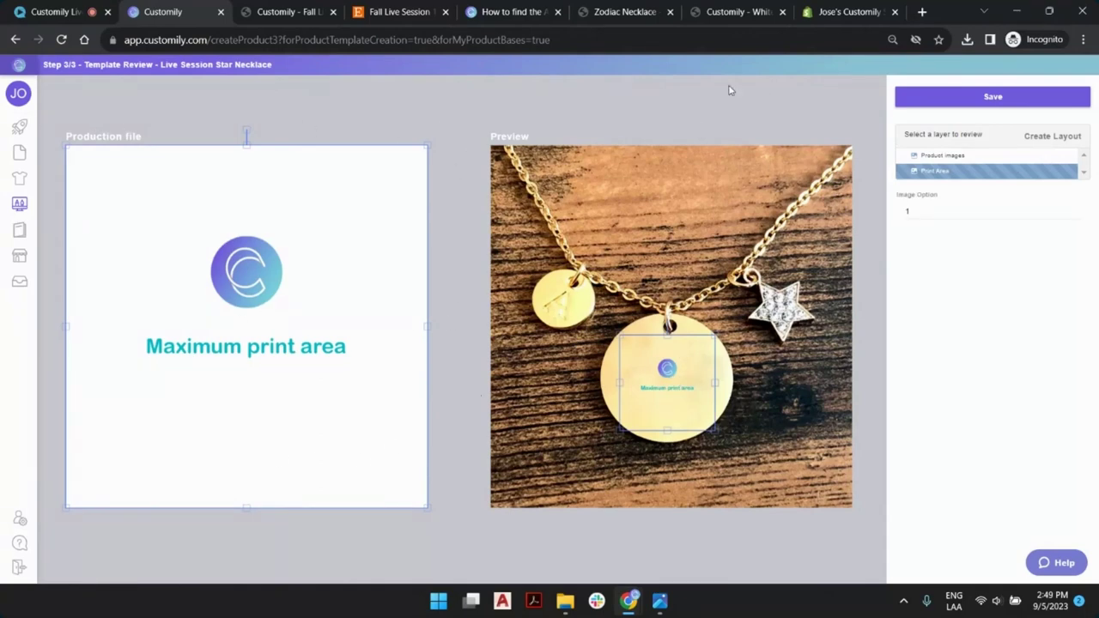
left_click(721, 113)
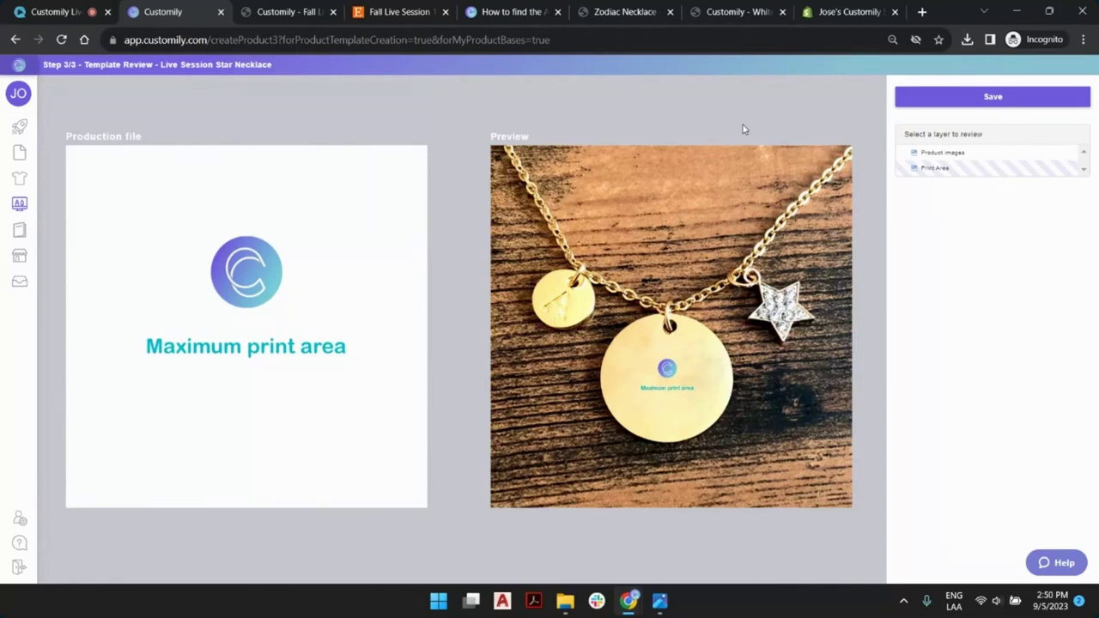
Step: Save the product base with the default Color variant name and its "necklace base" value cleared
left_click(938, 96)
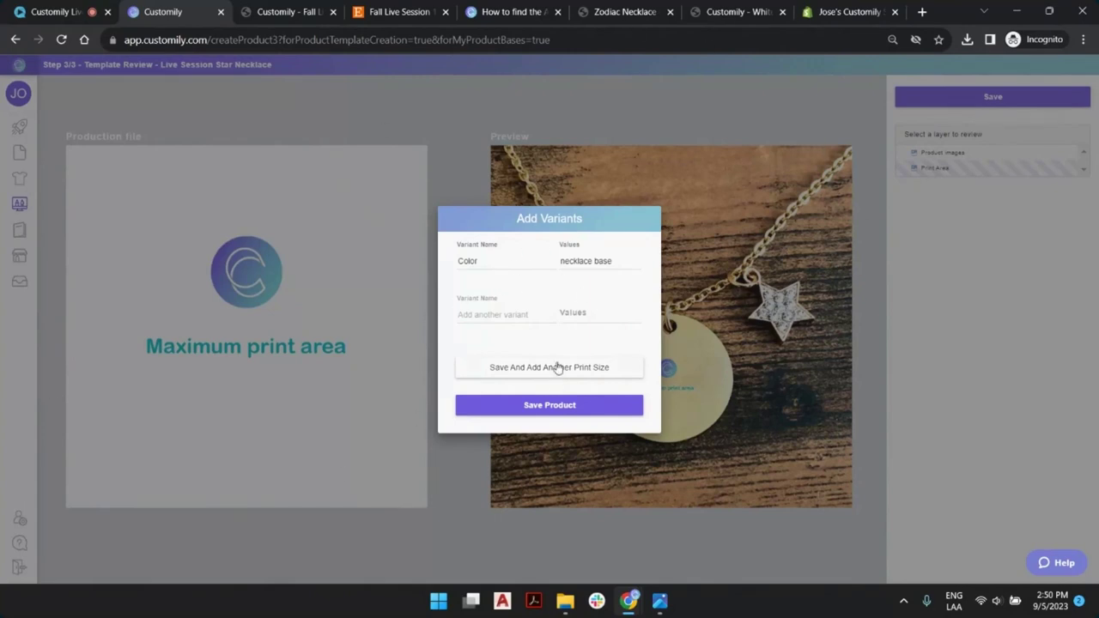
double_click(481, 261)
key("BackSpace")
key("Tab")
key("BackSpace")
left_click_drag(588, 220, 556, 218)
left_click(581, 217)
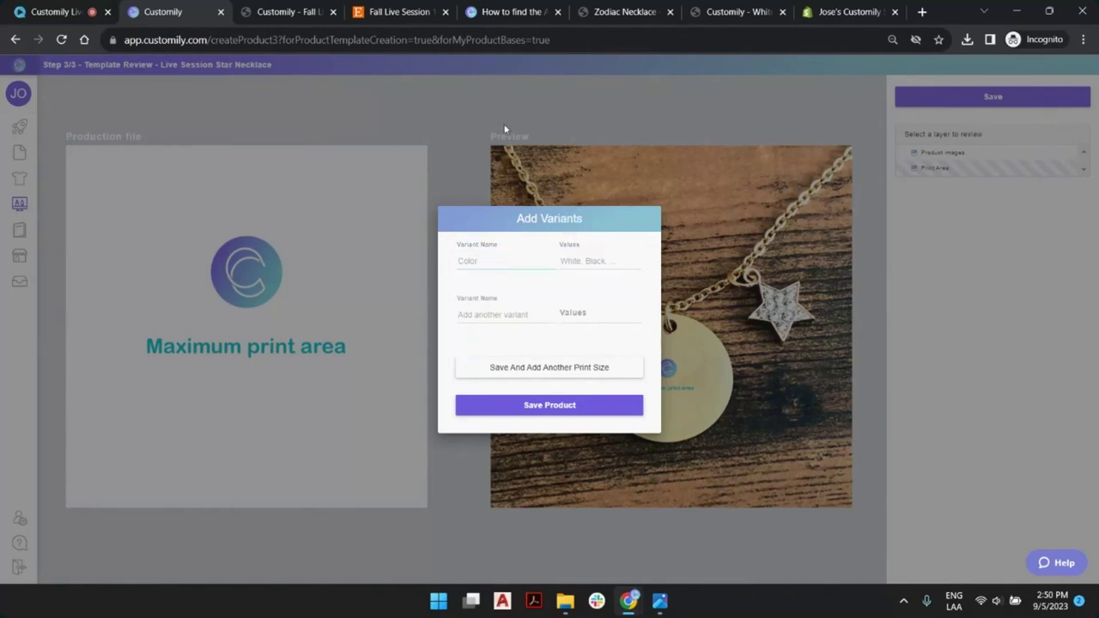
left_click(550, 405)
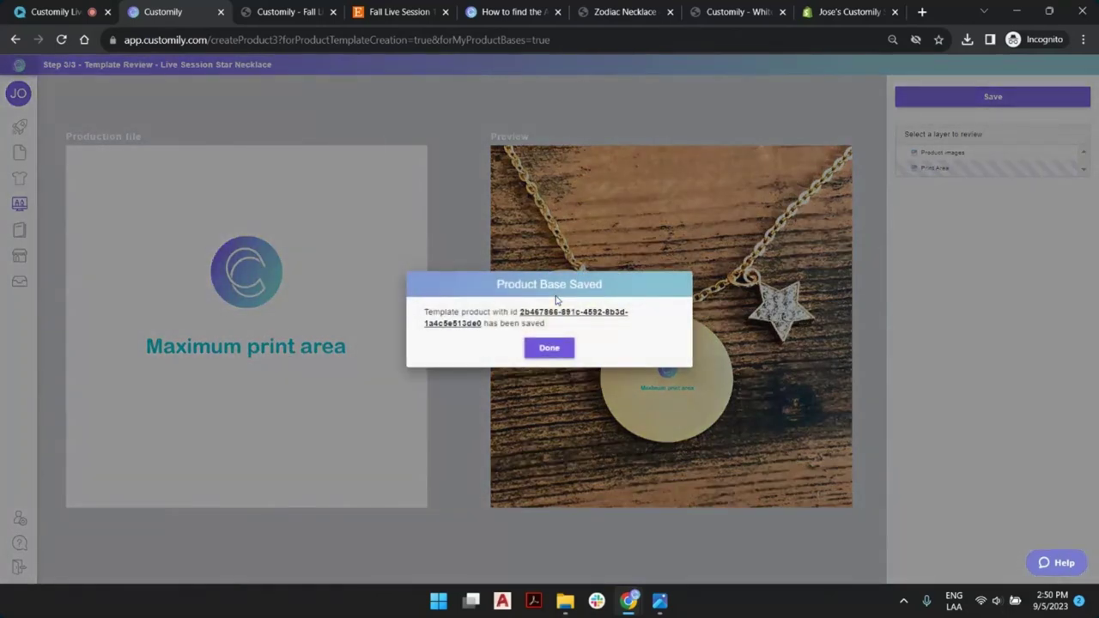
left_click(549, 349)
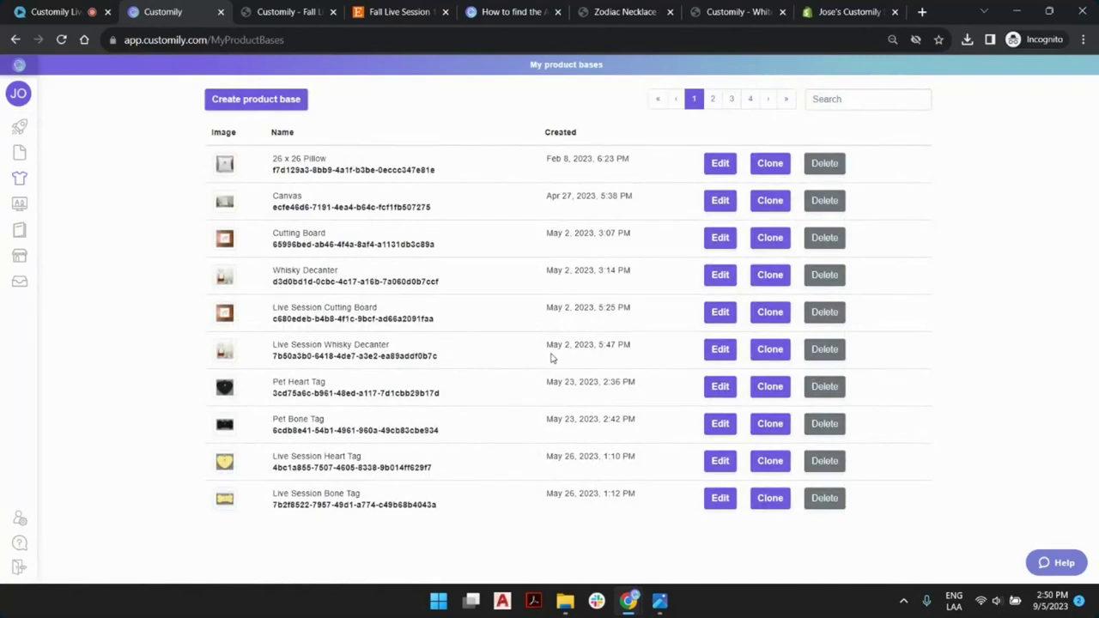
Step: Create a new design named "Live Session Zodiac" in My Designs
mouse_move(19, 163)
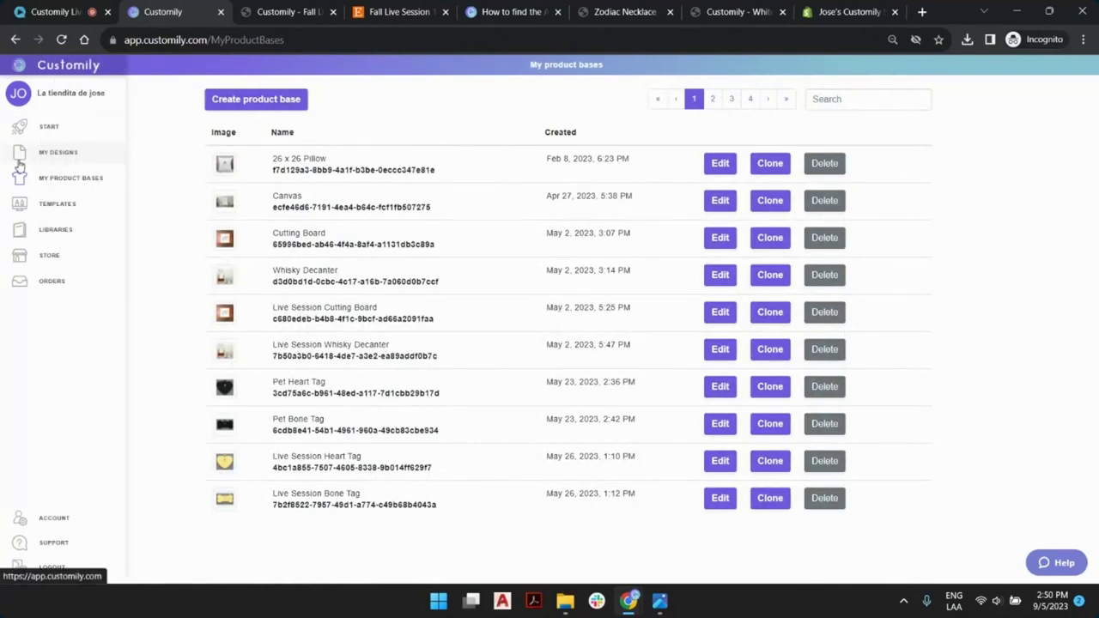
left_click(49, 156)
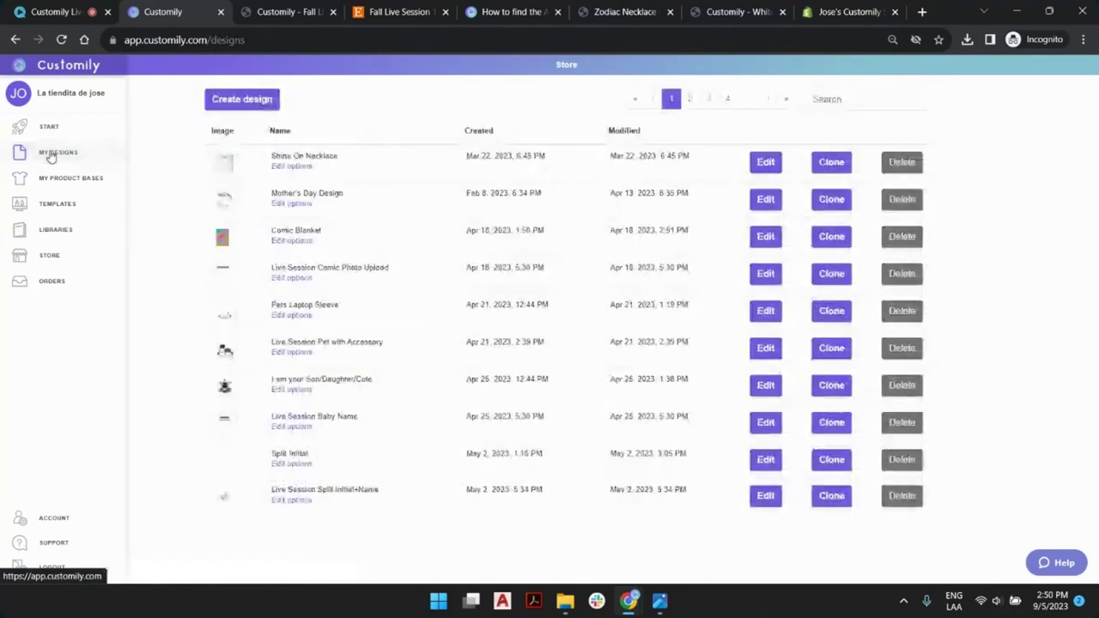
left_click(236, 102)
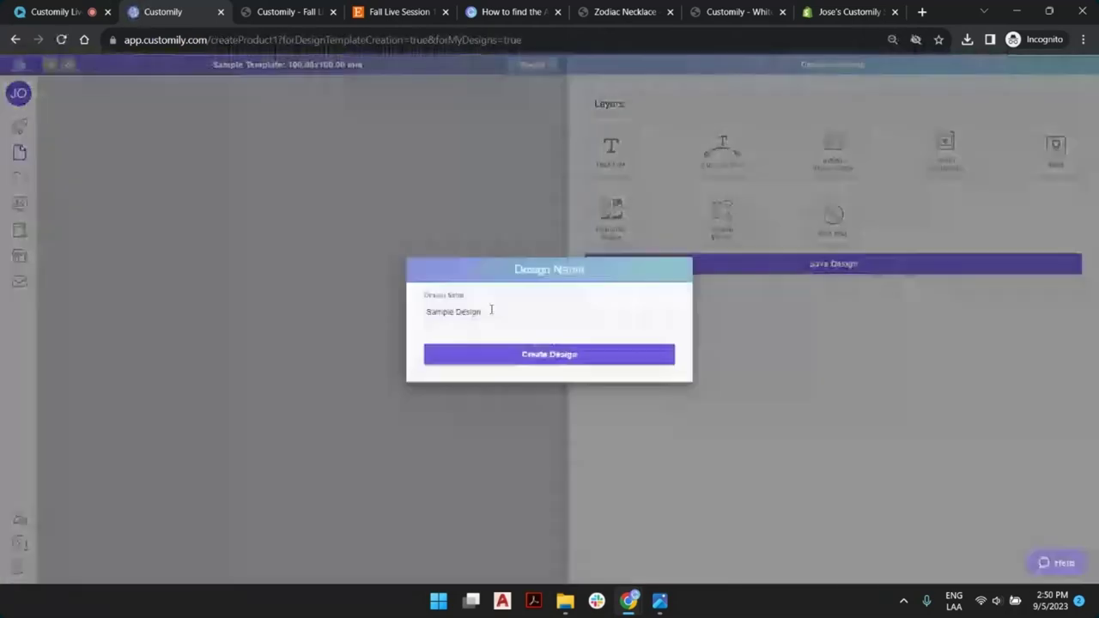
double_click(472, 311)
key("ctrl+a")
type("Liv")
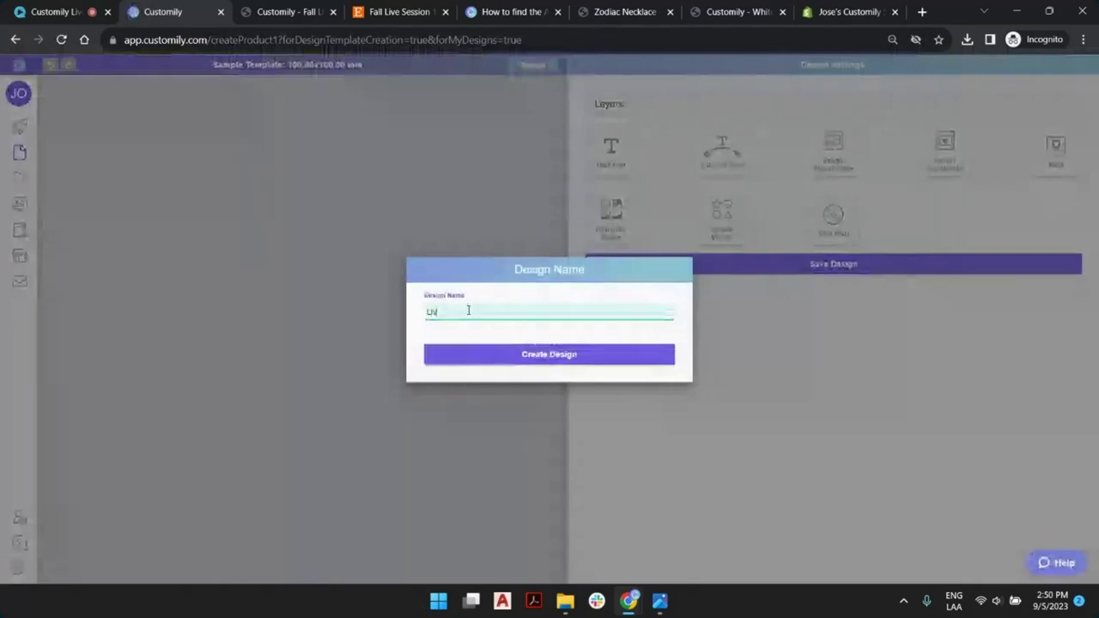
type("e Session Zodiac")
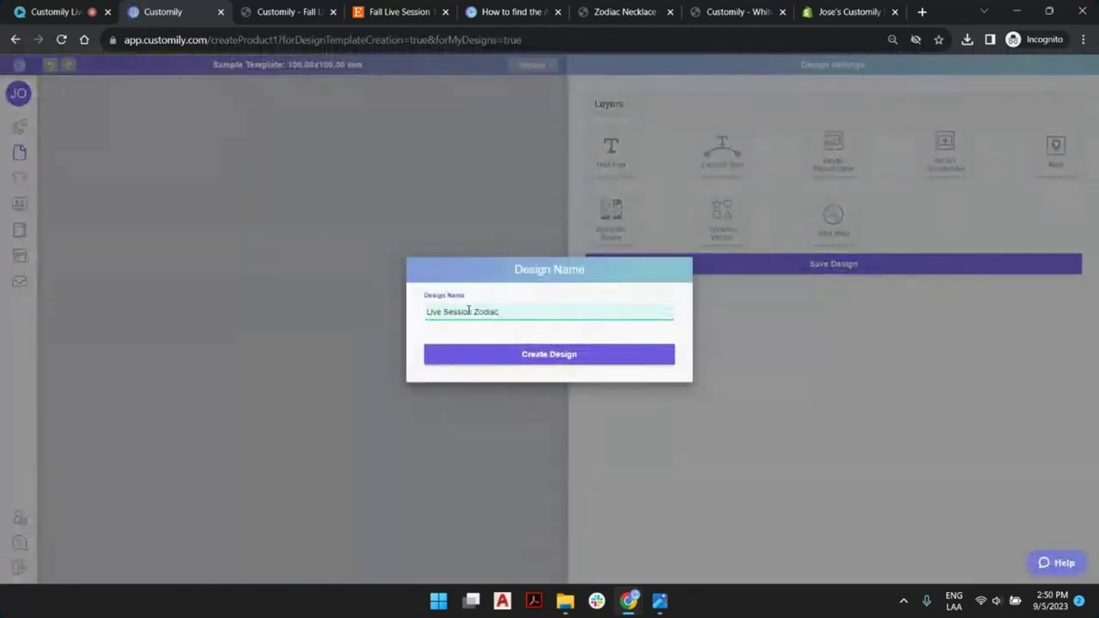
left_click(521, 356)
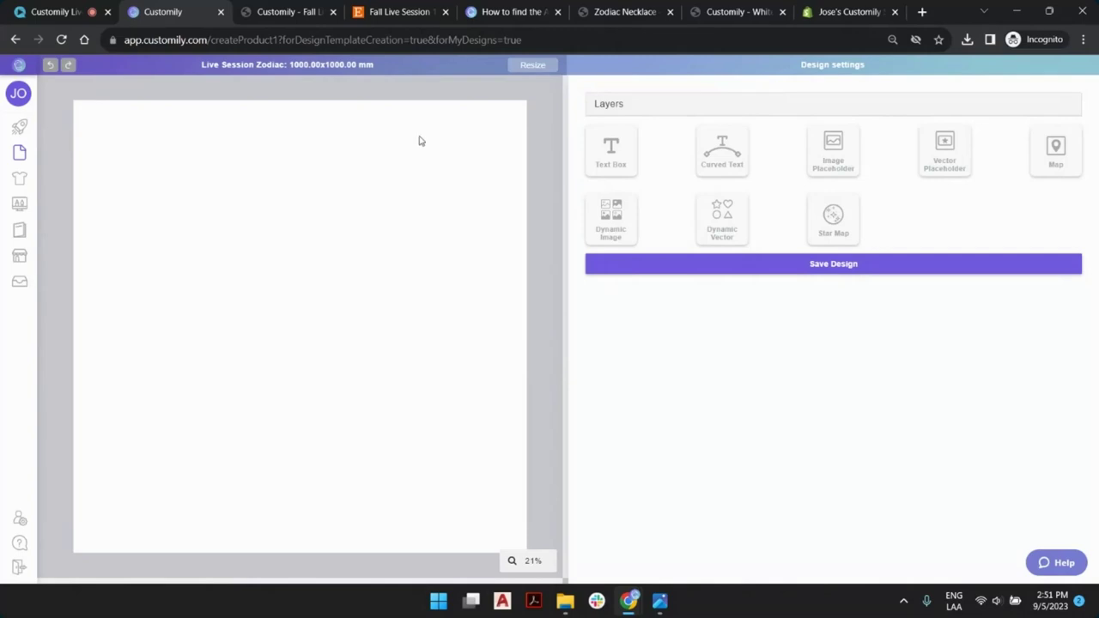
Step: Add a dynamic image to the design and upload the twelve individual zodiac sign PNG files, leaving out signs.jpg and the product photos
left_click(627, 218)
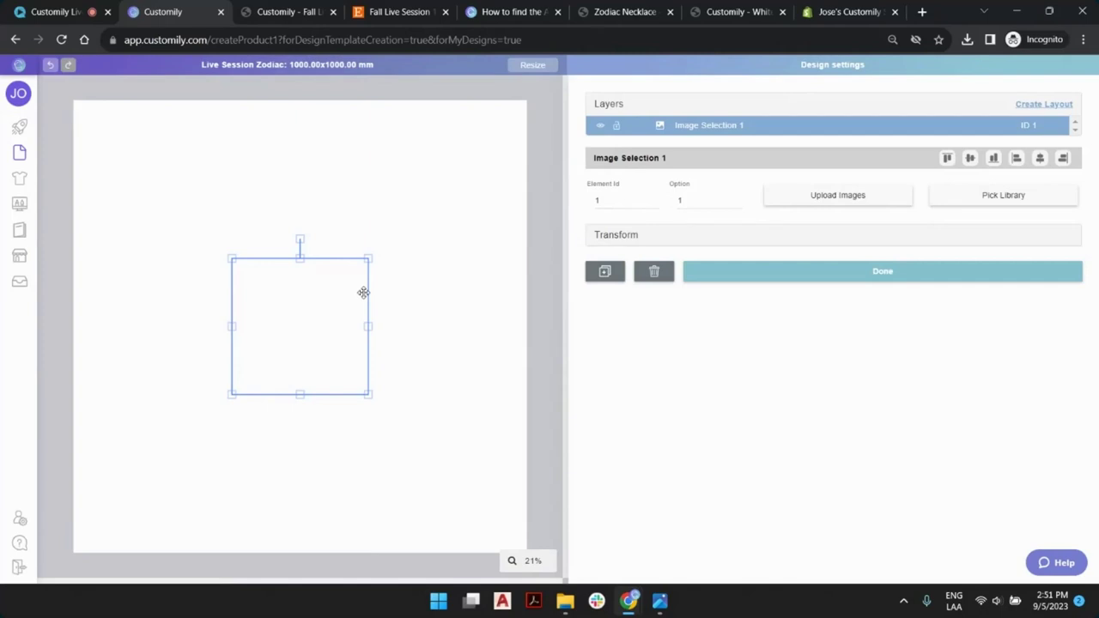
left_click(817, 196)
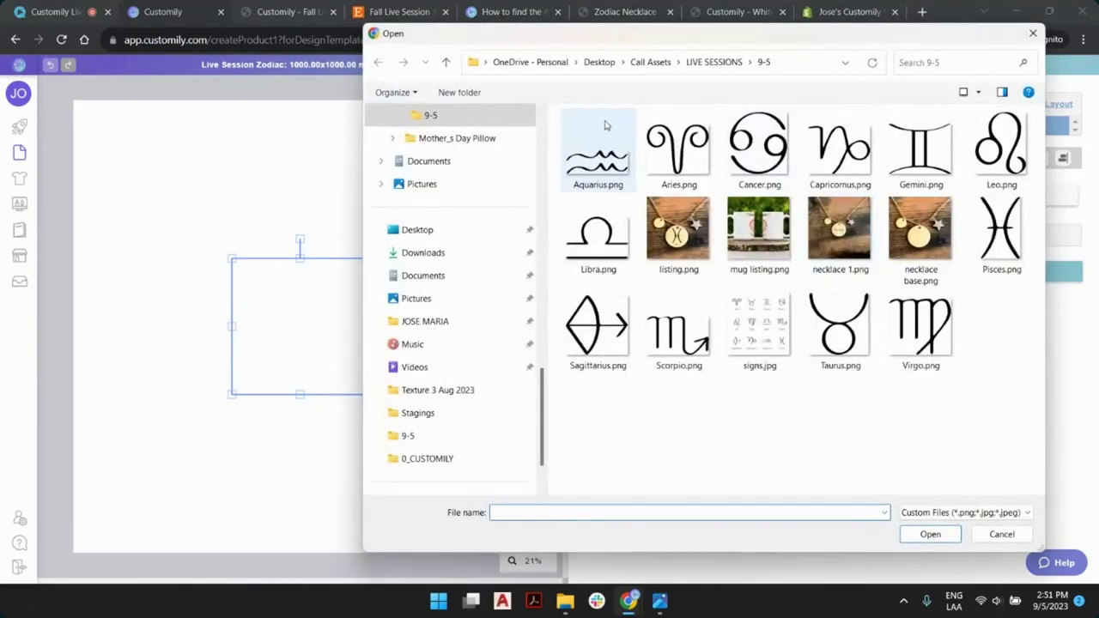
left_click(598, 154)
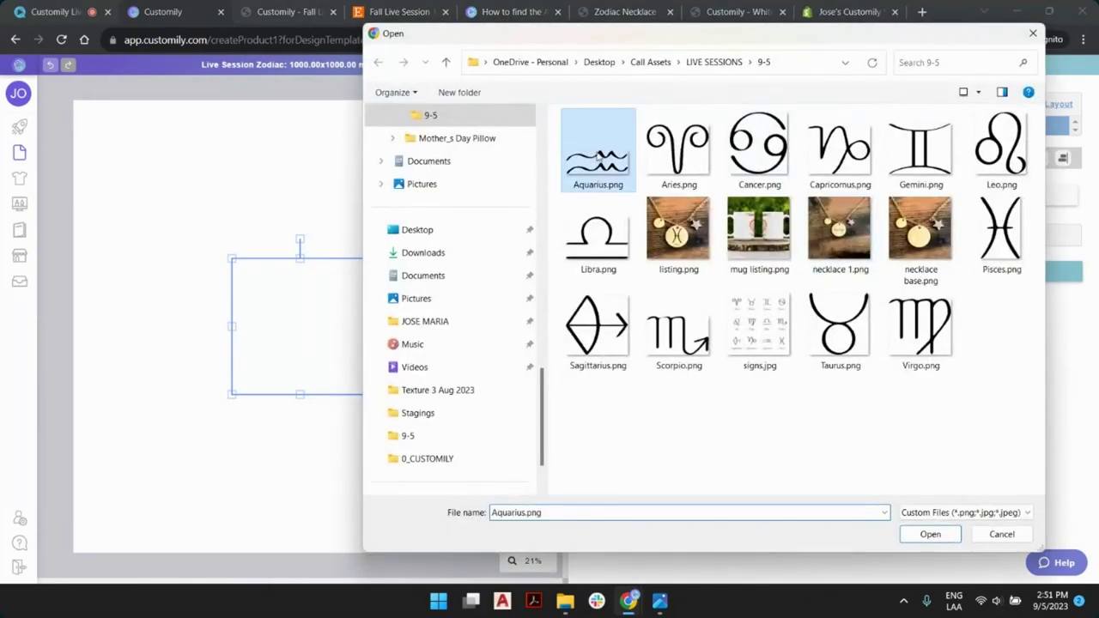
left_click(604, 237, "ctrl")
left_click(614, 161)
left_click(604, 237, "shift")
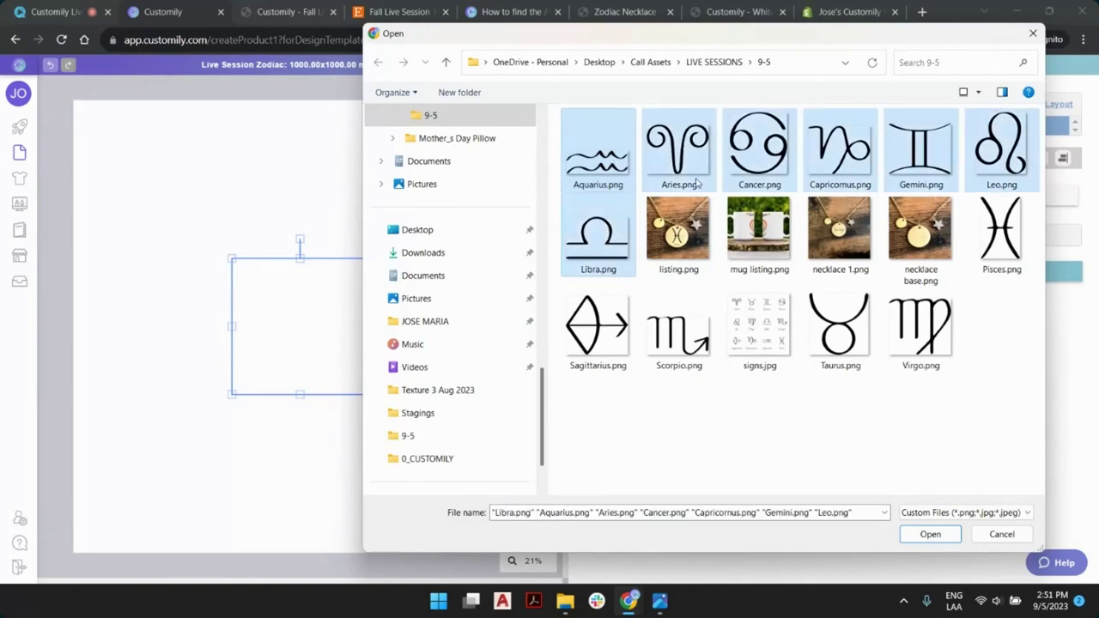
left_click(1001, 232, "ctrl")
left_click(599, 331, "ctrl")
left_click(678, 330, "ctrl")
left_click(756, 329, "ctrl")
left_click(840, 331, "ctrl")
left_click(943, 331, "ctrl")
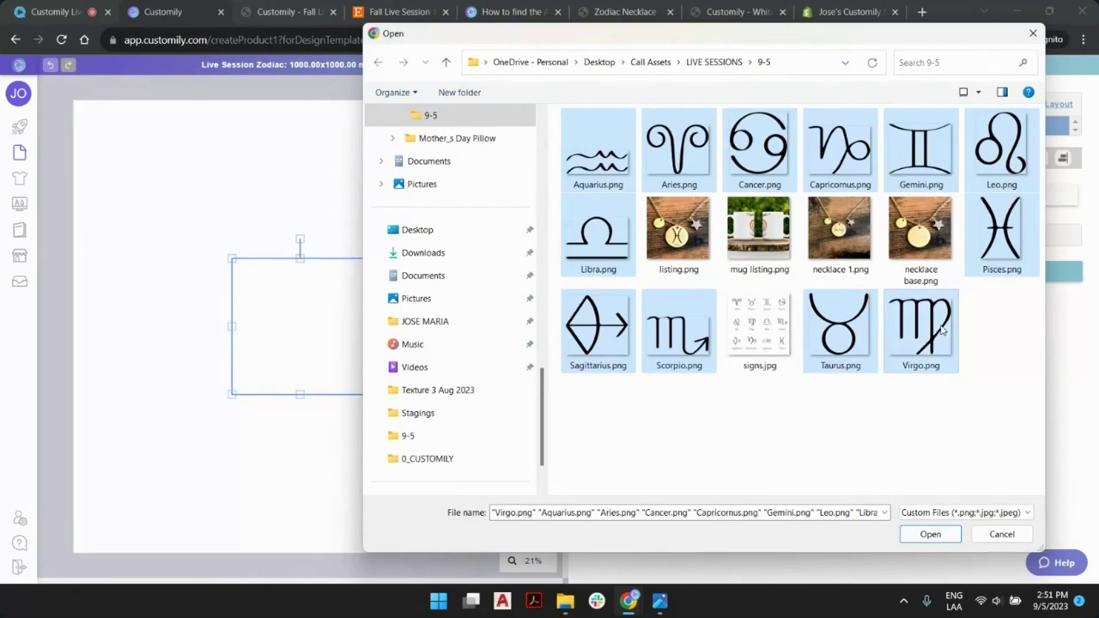
left_click(930, 535)
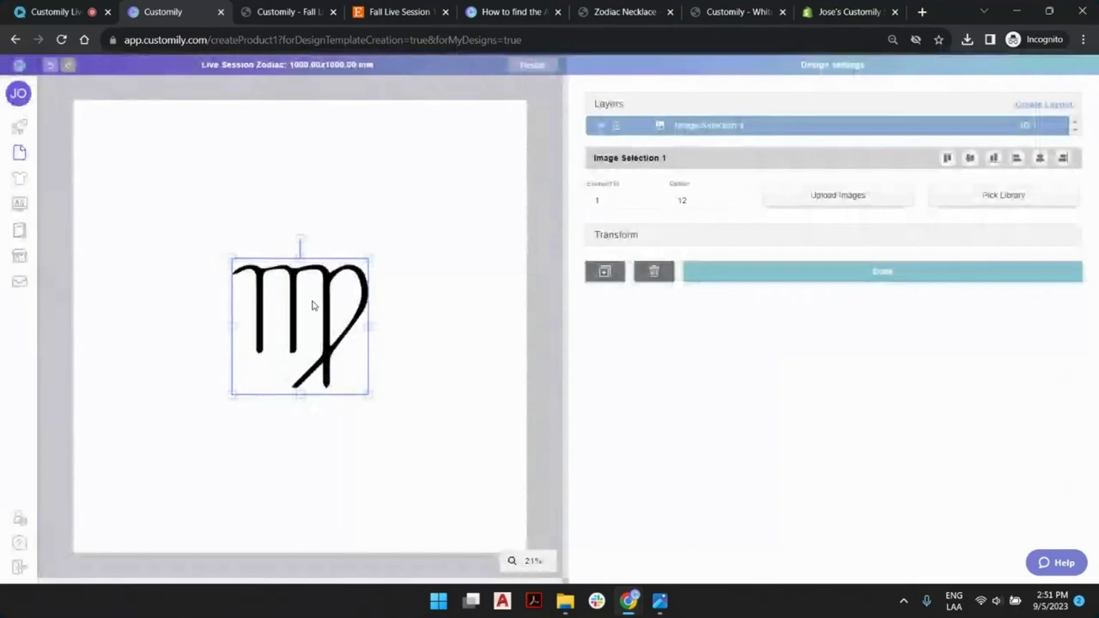
Step: Check the image selection's option number and review the zodiac symbol choices on the live Zodiac Necklace product page
left_click(684, 199)
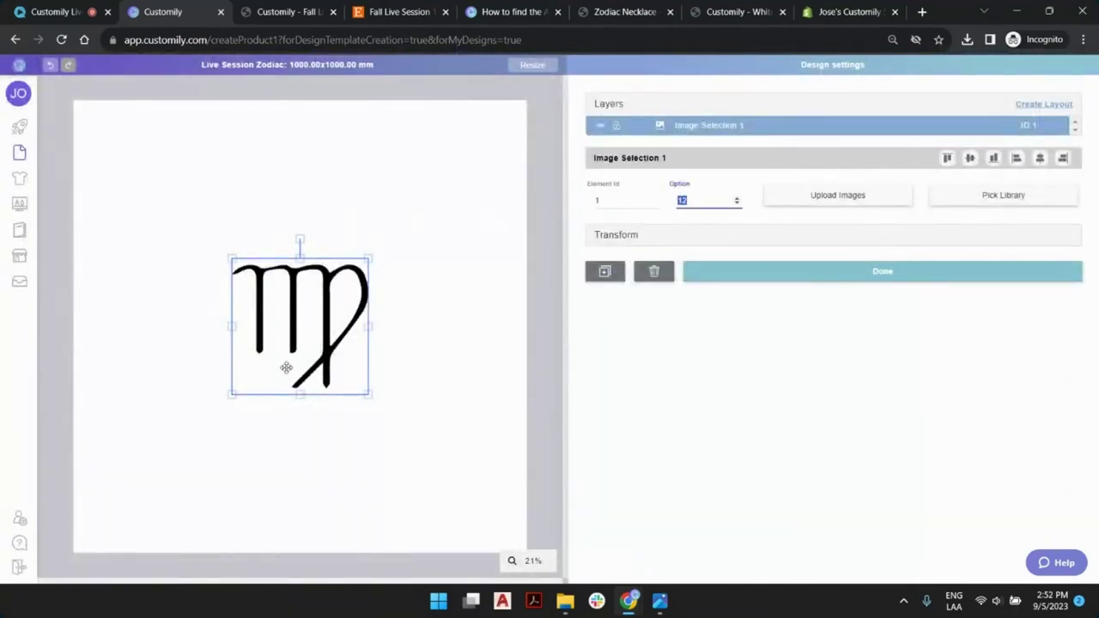
left_click(455, 250)
left_click(601, 12)
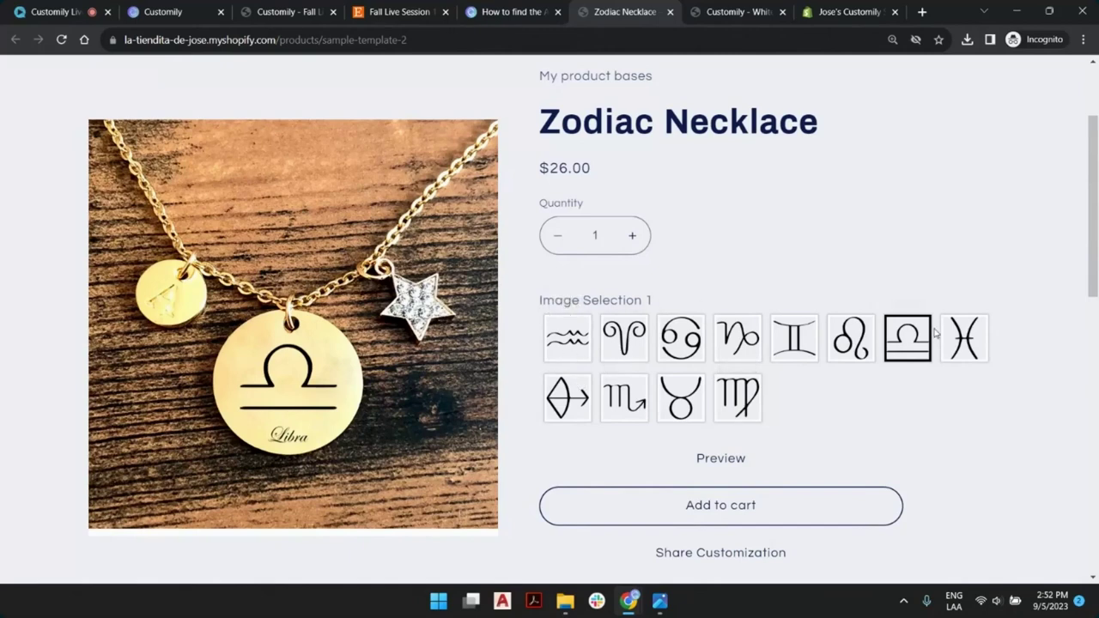
left_click(200, 11)
Step: Rename the zodiac image layer "Select your Zodiac Sign" and compare it with the Zodiac Necklace product page
left_click(294, 301)
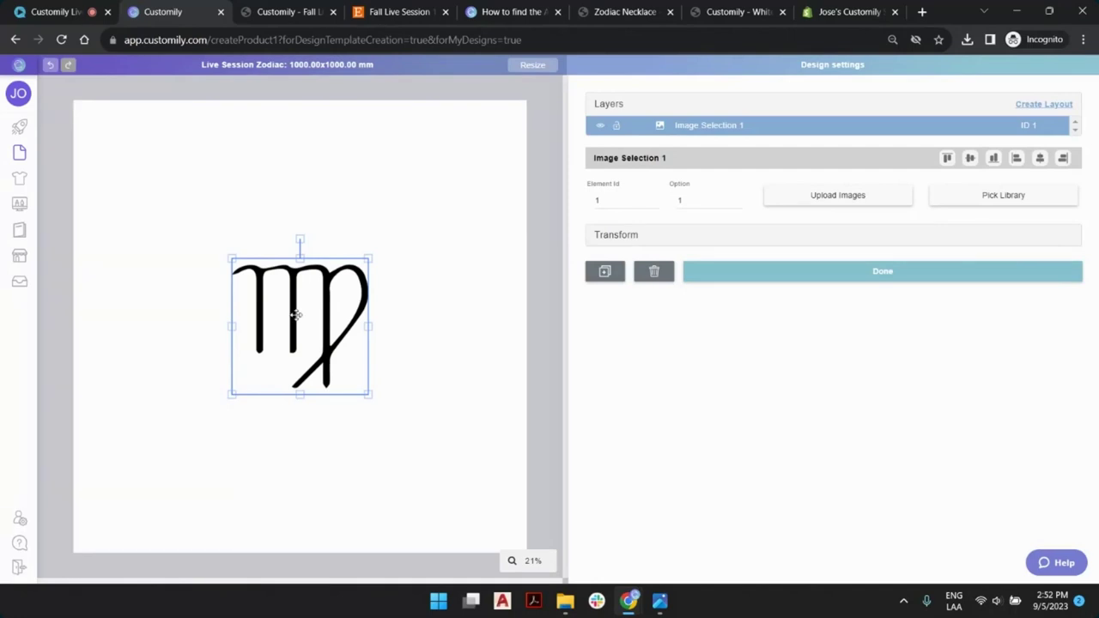
double_click(716, 127)
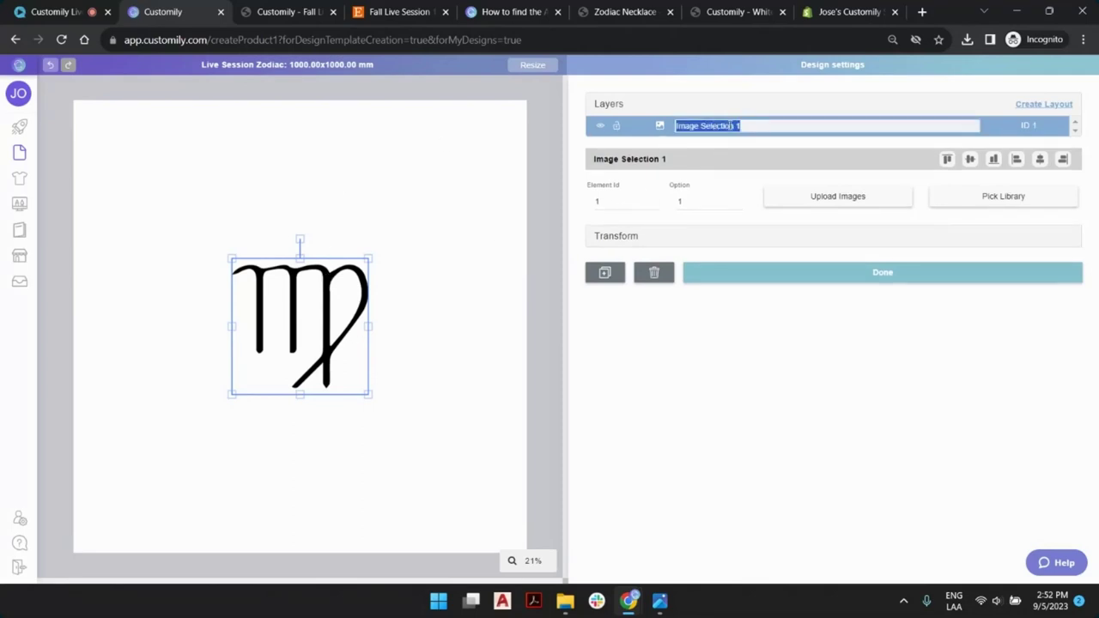
type("Select your")
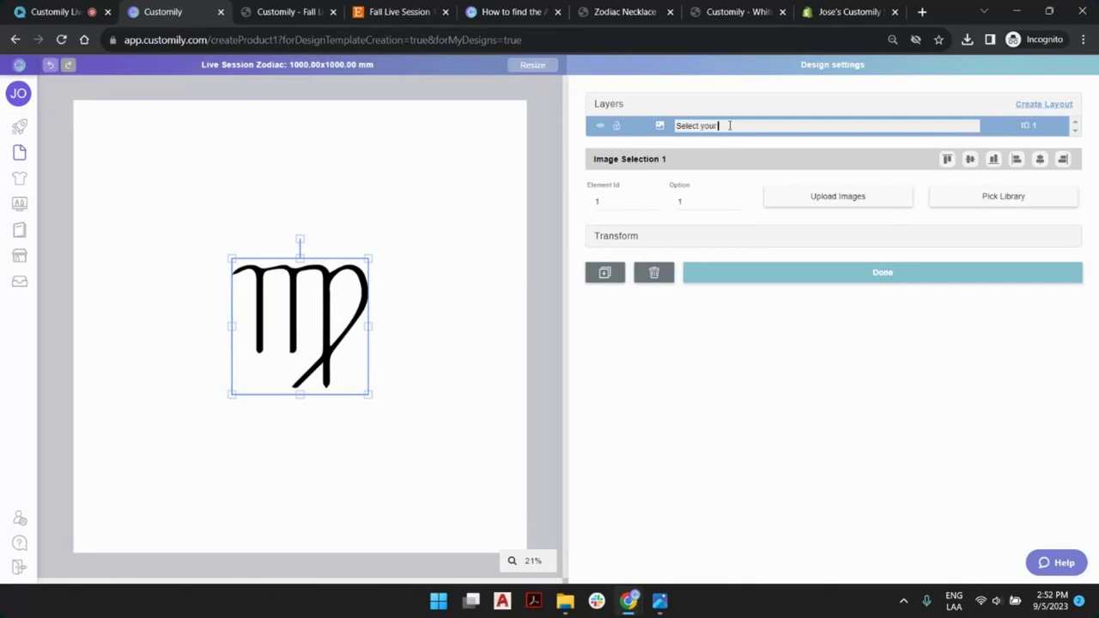
type(" Zodiac Sign")
key("Return")
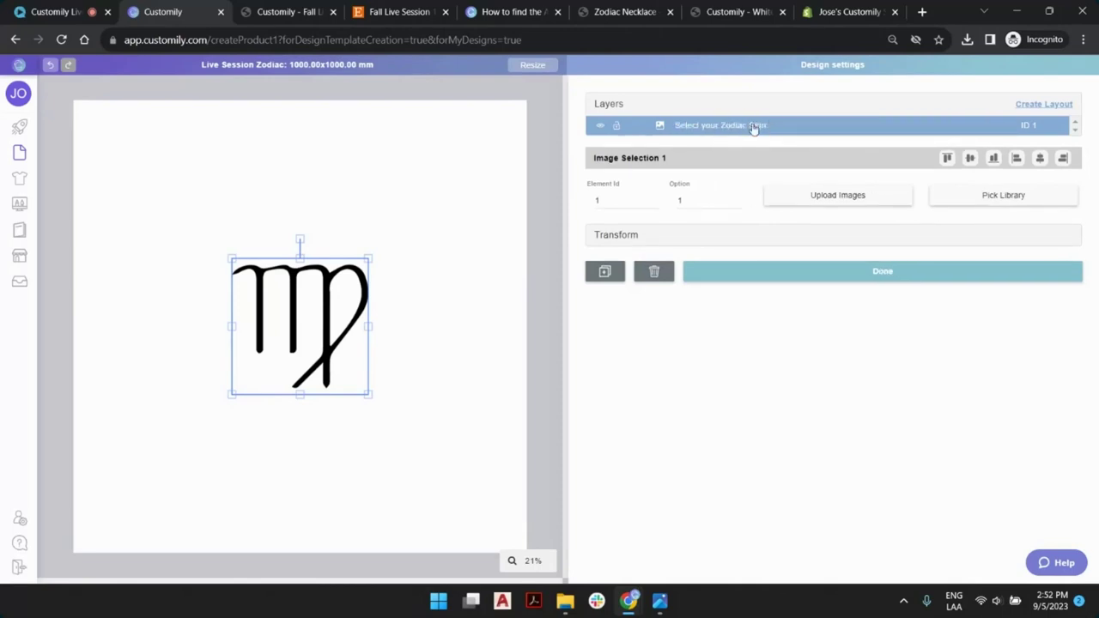
left_click(593, 12)
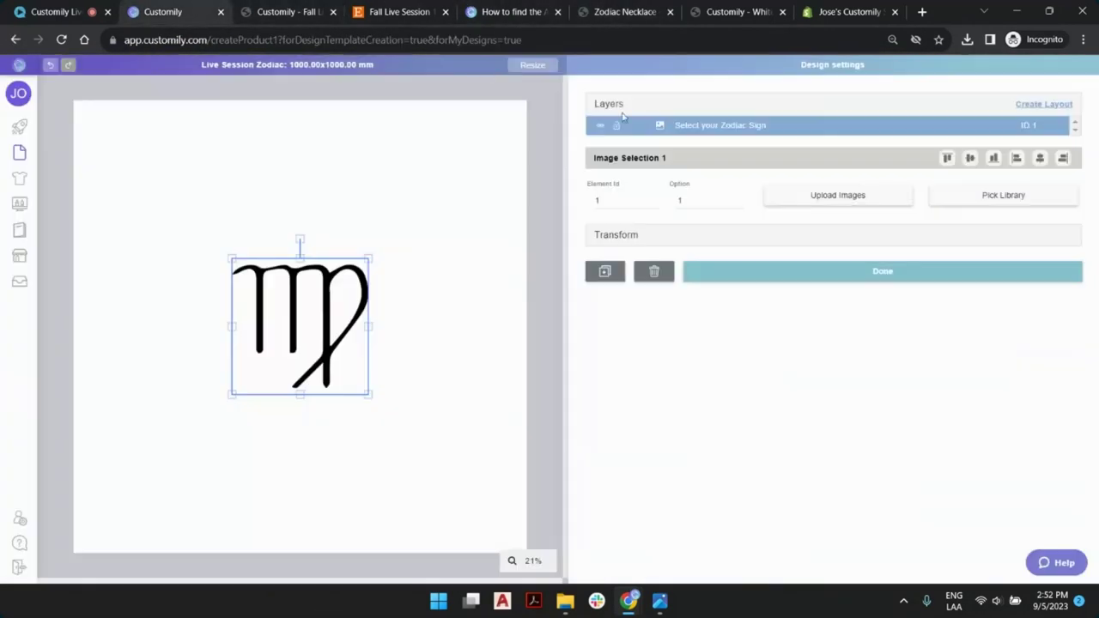
left_click(184, 12)
Step: Enlarge the zodiac image around the canvas center and set its width and height to 550 mm
left_click_drag(368, 258, 461, 168)
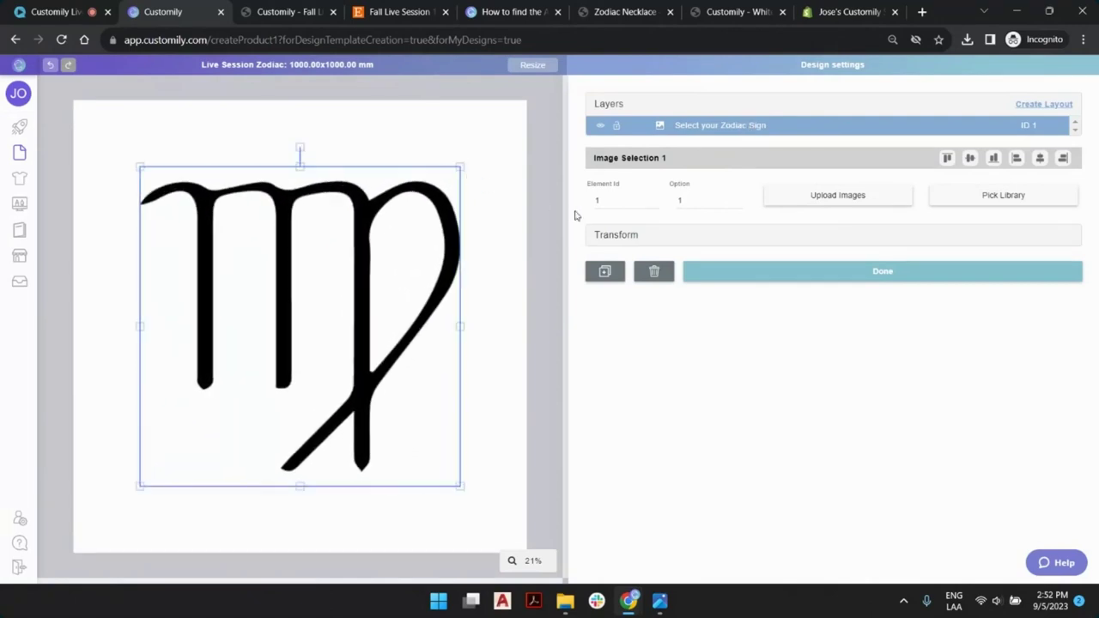
left_click(624, 234)
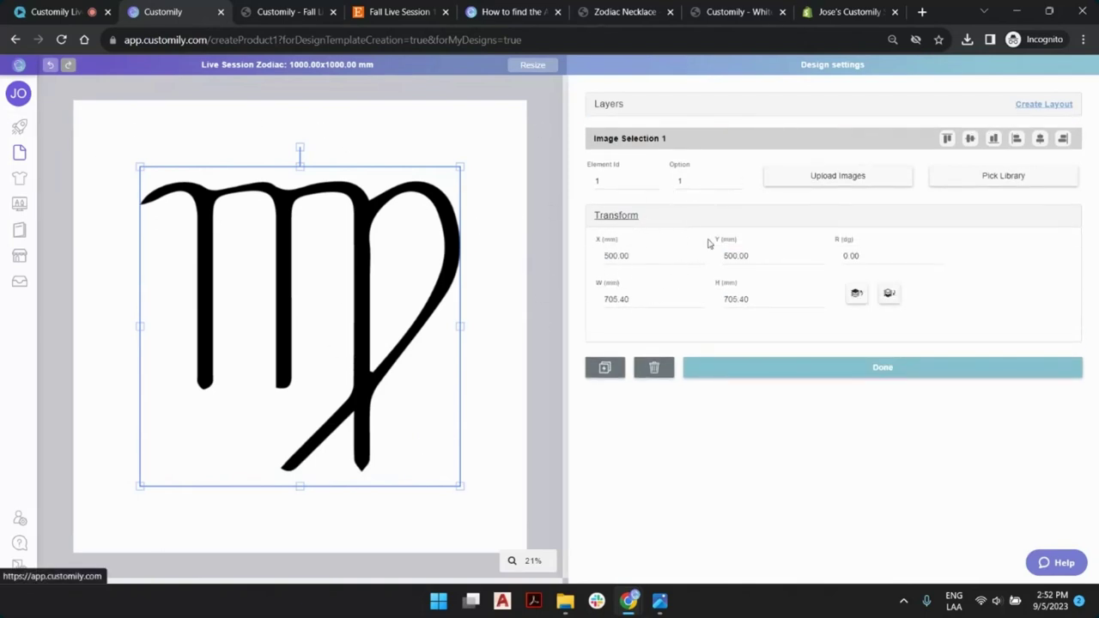
double_click(646, 300)
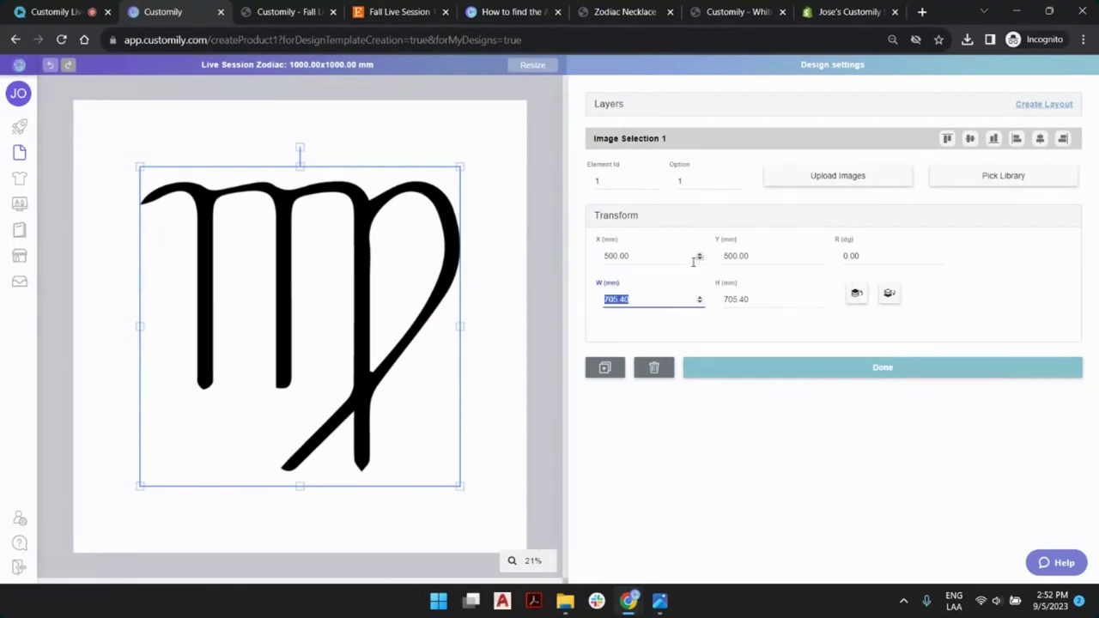
type("550")
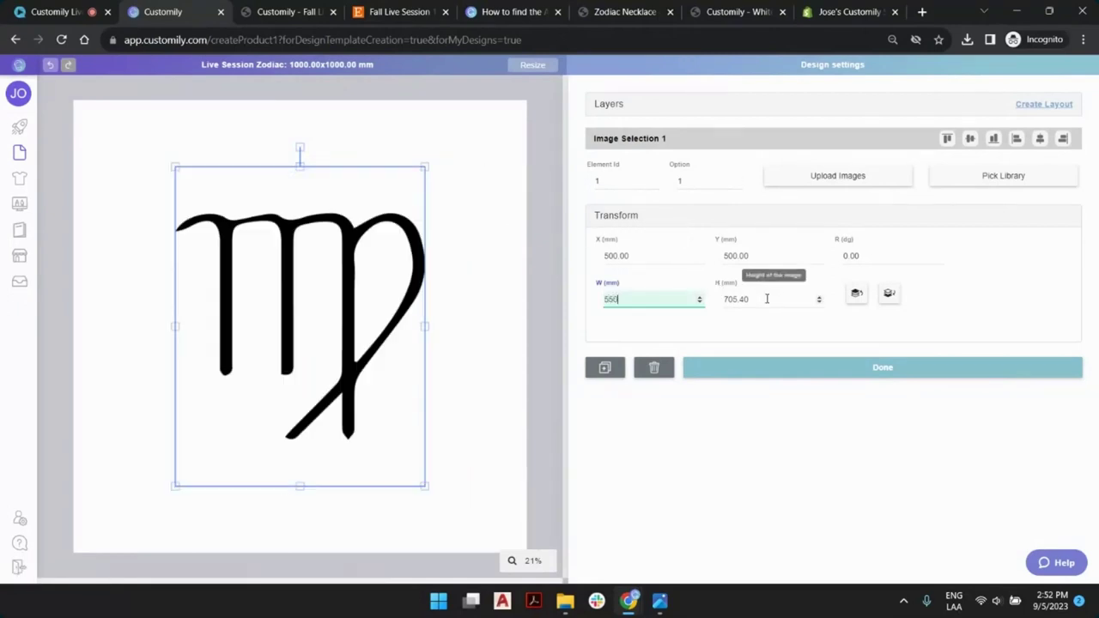
double_click(768, 299)
type("550")
left_click(329, 316)
left_click(490, 231)
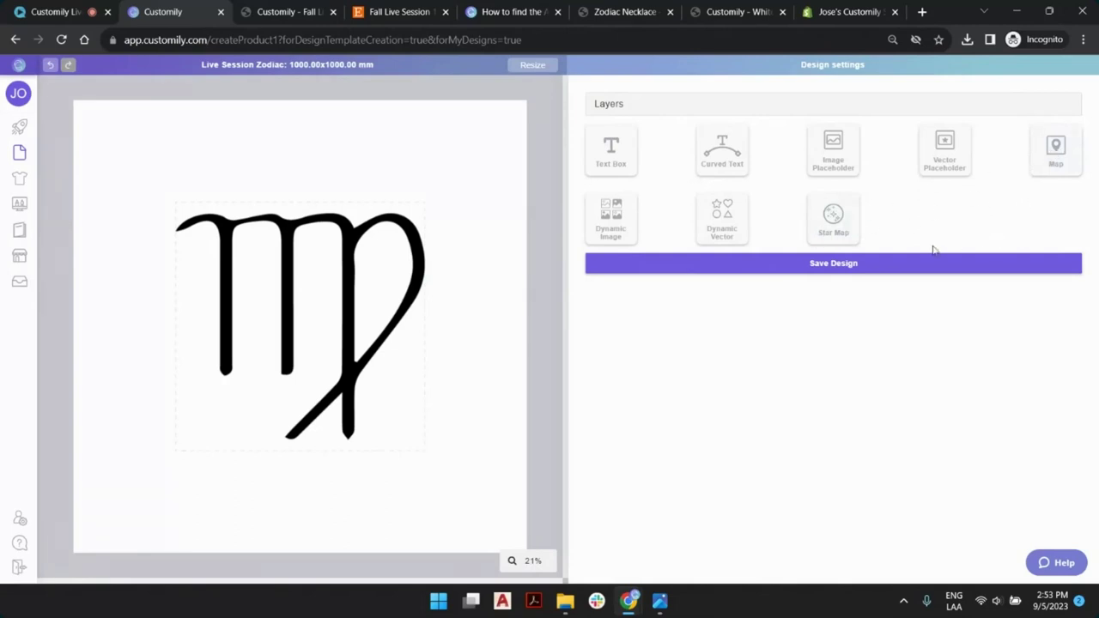
Step: Add a trial image placeholder over the zodiac symbol, compare its settings with the dynamic image's, and delete the placeholder
left_click(847, 148)
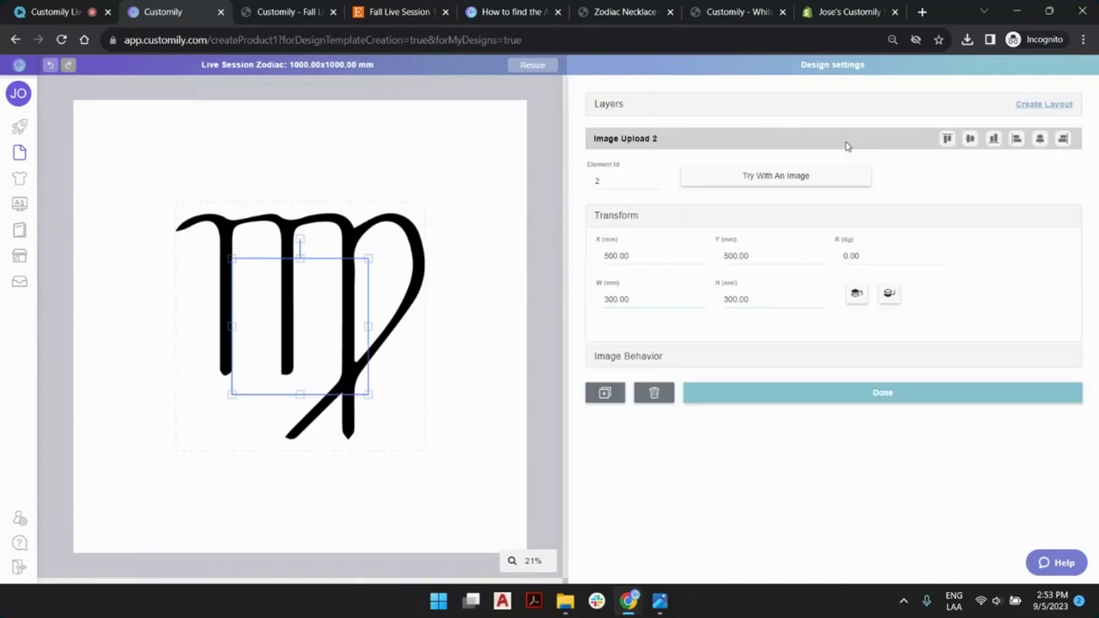
left_click_drag(301, 316, 422, 196)
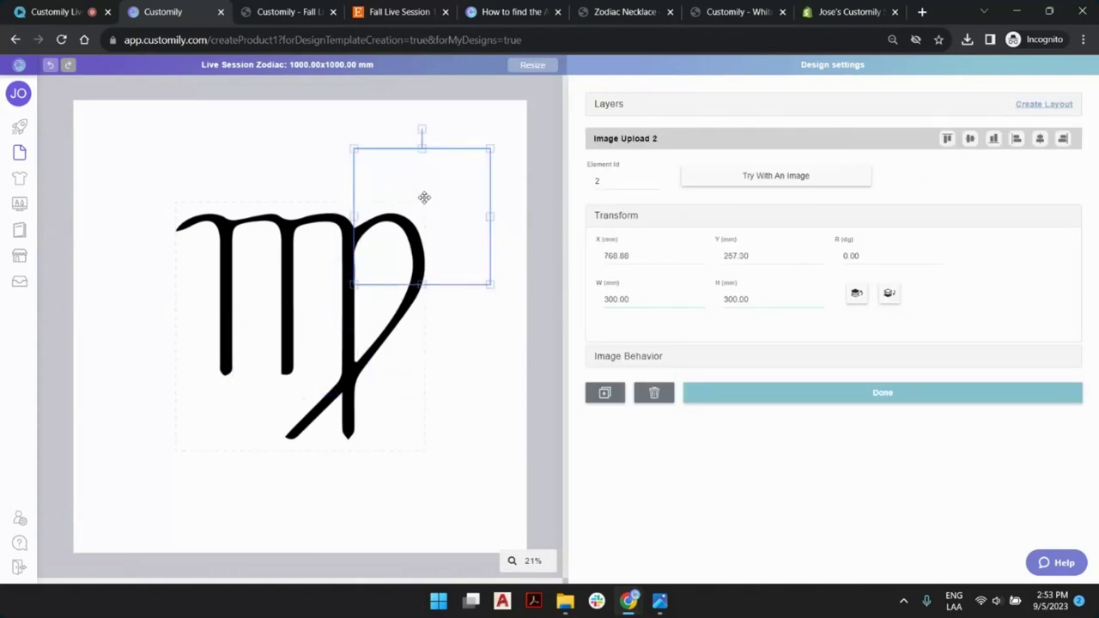
left_click(305, 246)
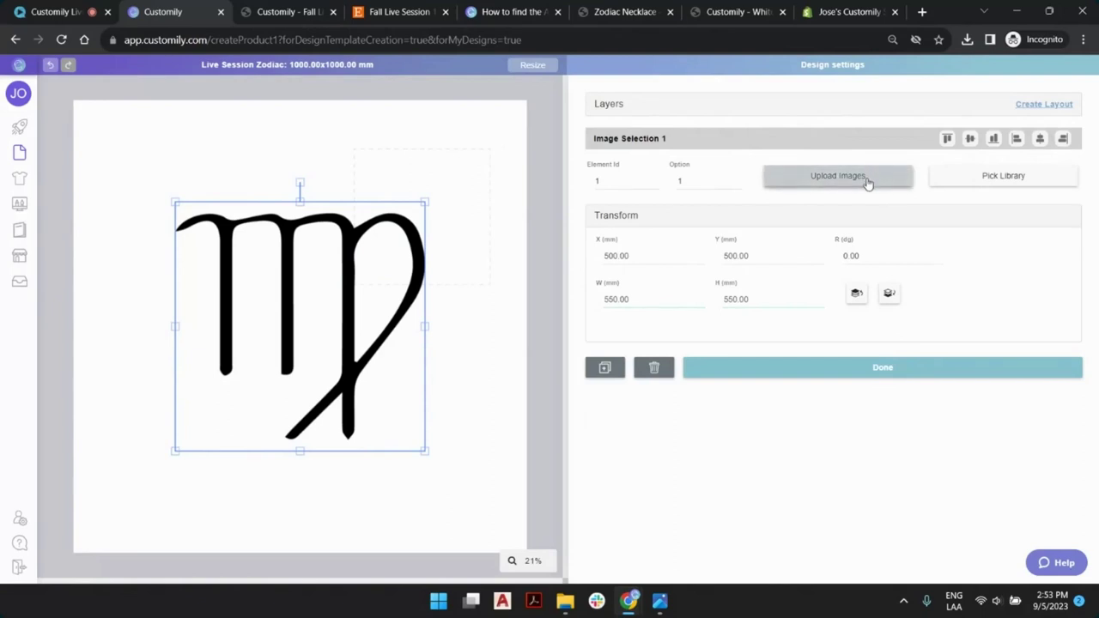
left_click(432, 183)
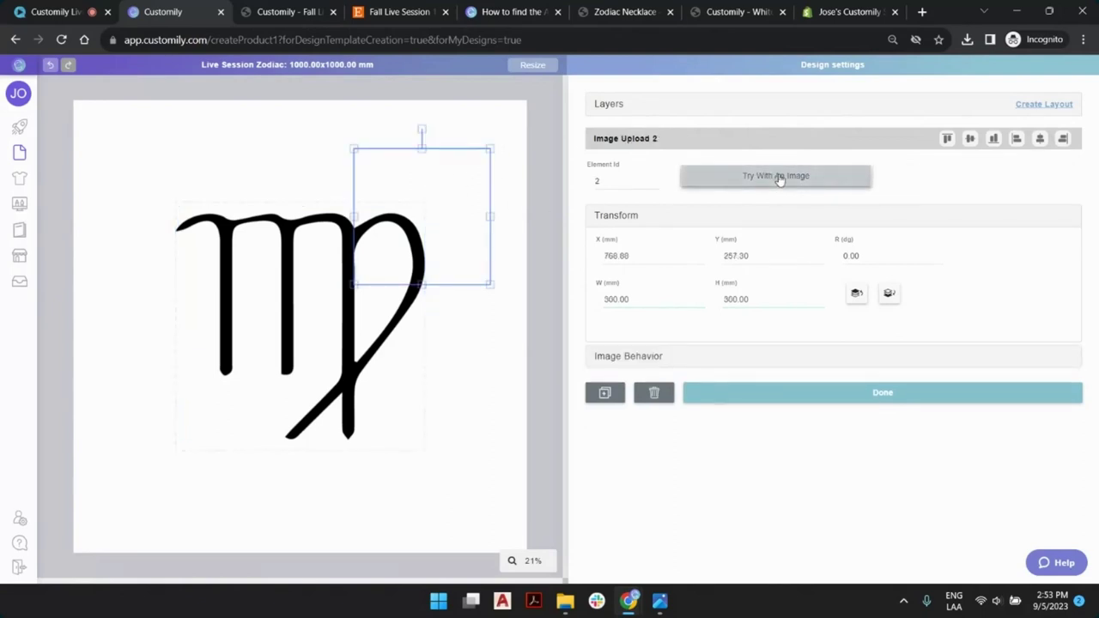
mouse_move(428, 185)
left_mouse_down()
mouse_move(458, 177)
mouse_move(438, 167)
left_mouse_up()
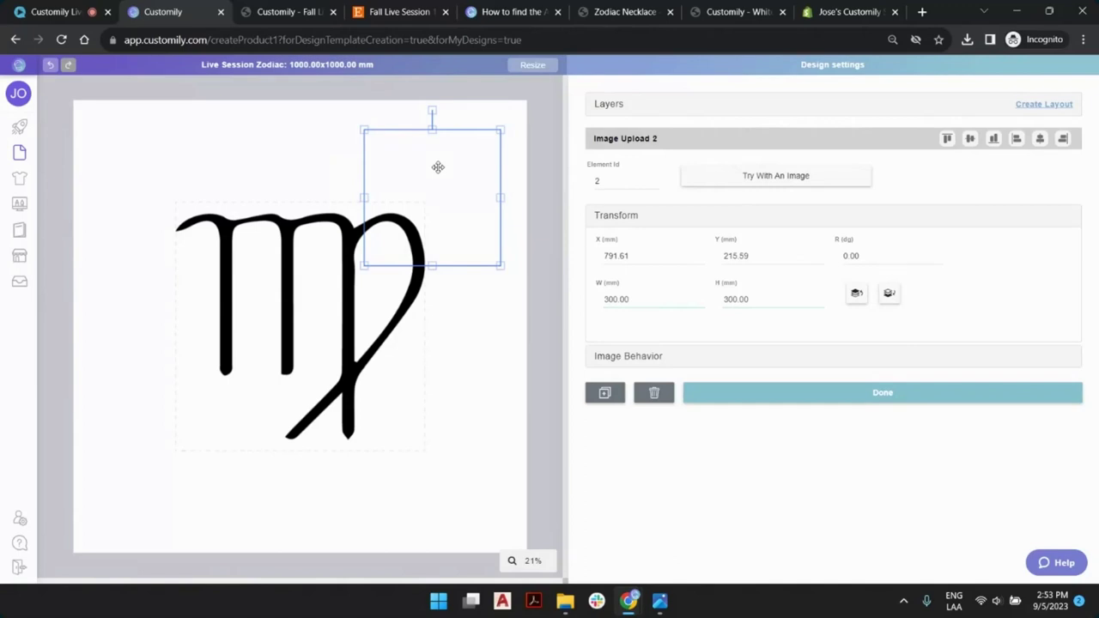
key("Delete")
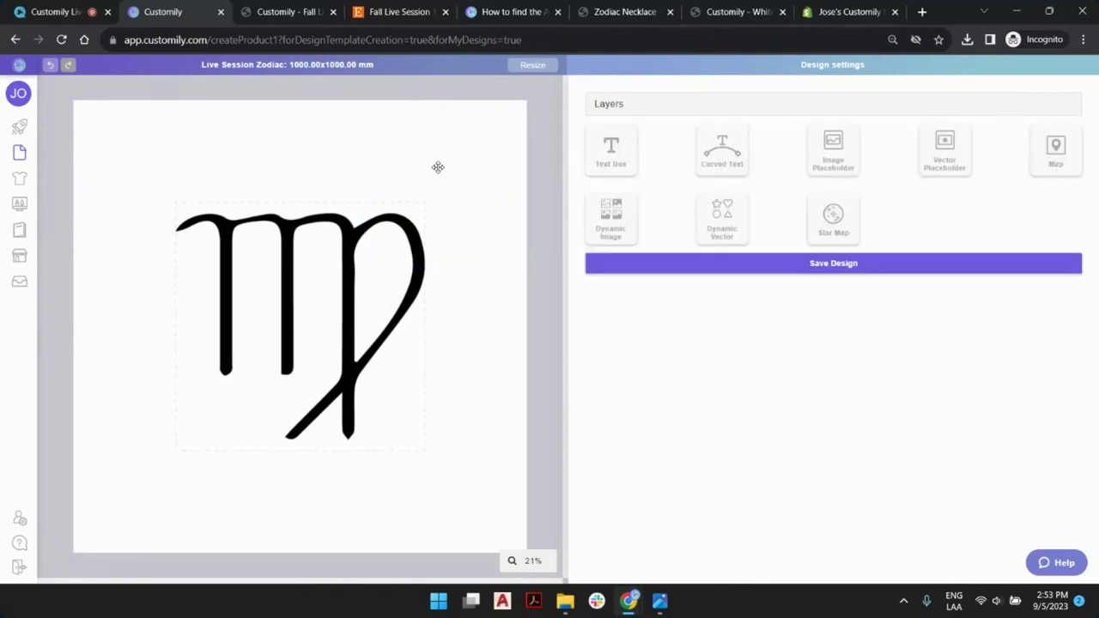
left_click(851, 151)
left_click(616, 216)
Step: Set the zodiac image selection's displayed option to 8
left_click(335, 254)
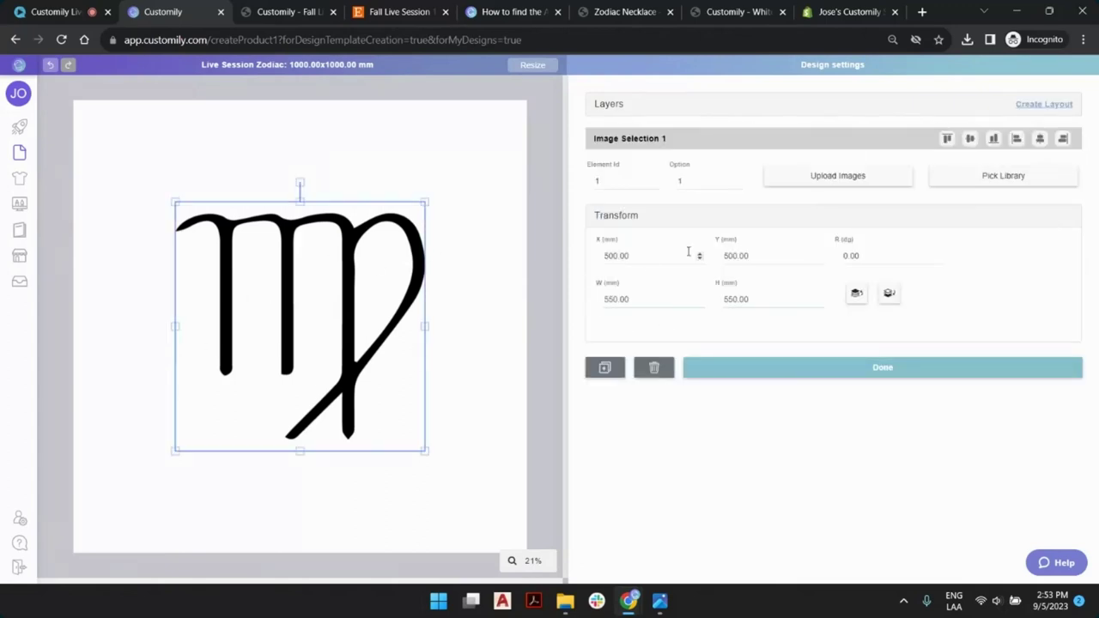
left_click(696, 179)
type("2")
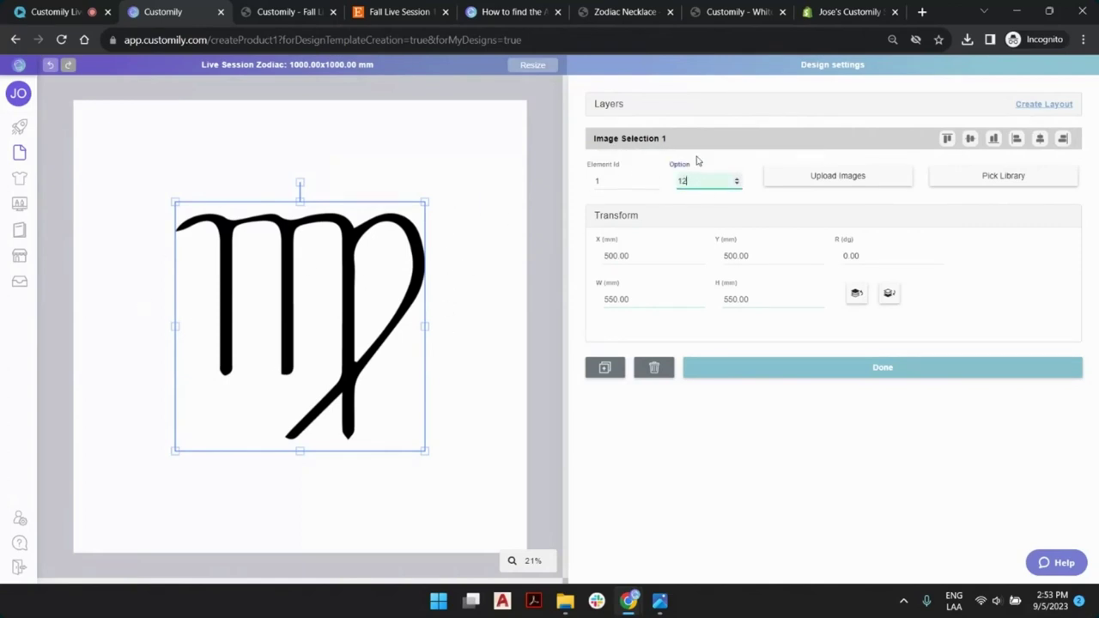
key("BackSpace")
key("BackSpace")
type("8")
left_click(495, 183)
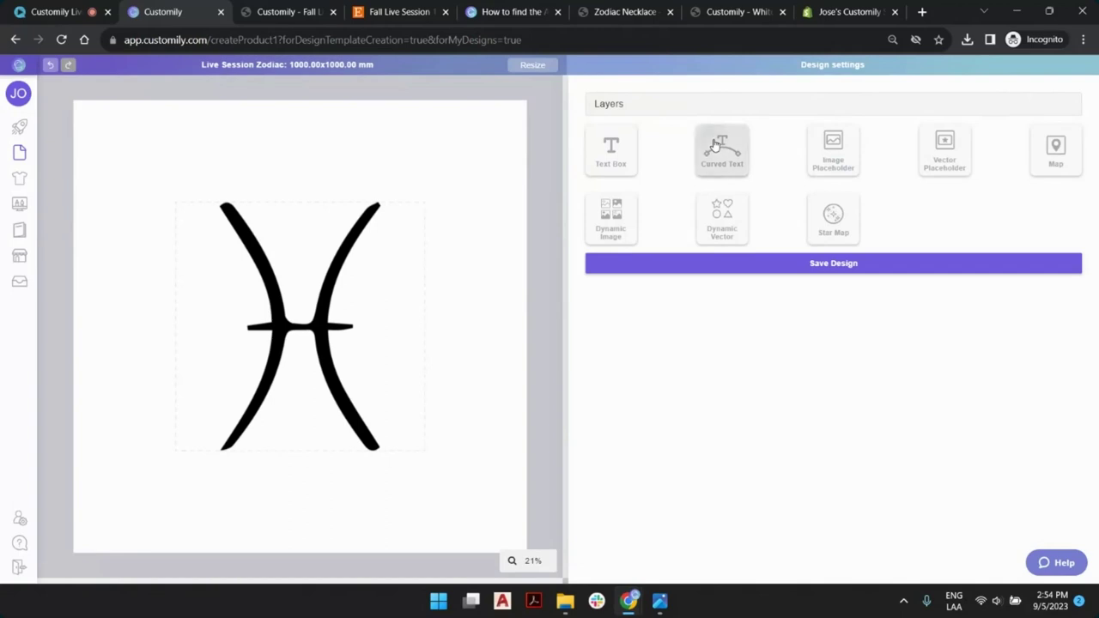
Step: Add a text box to the design and set its width to 550 mm and height to 170 mm
left_click(631, 143)
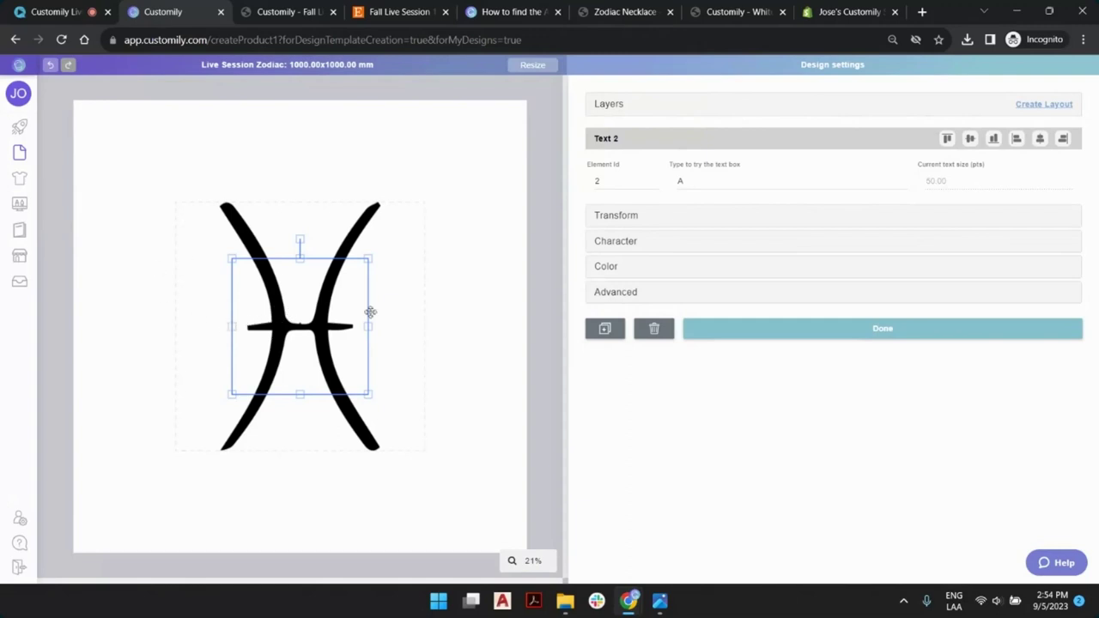
left_click(628, 242)
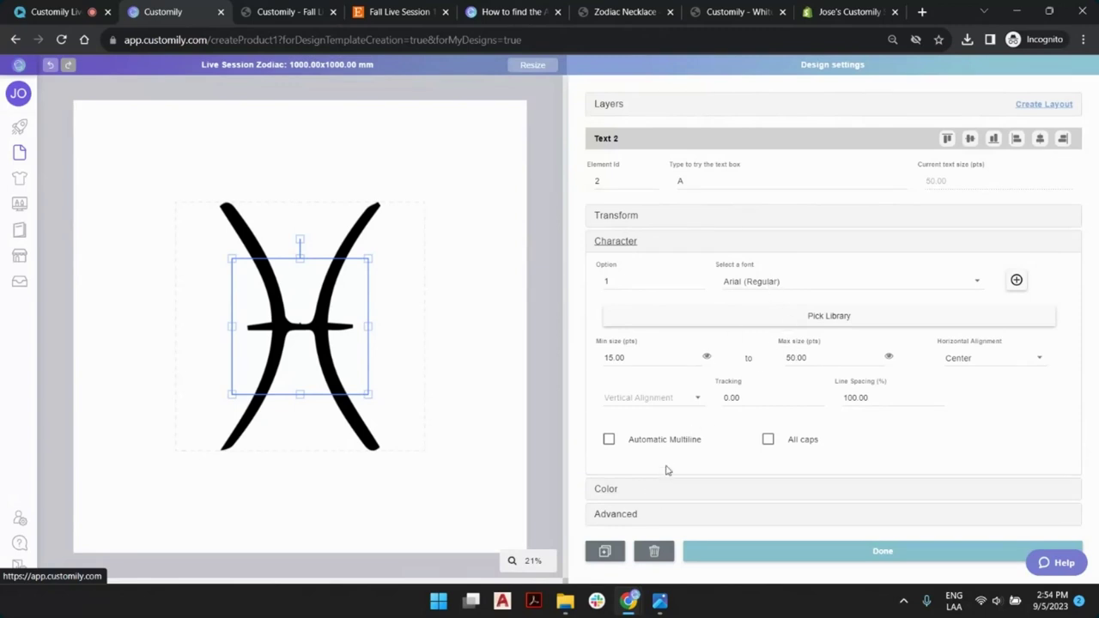
left_click(624, 217)
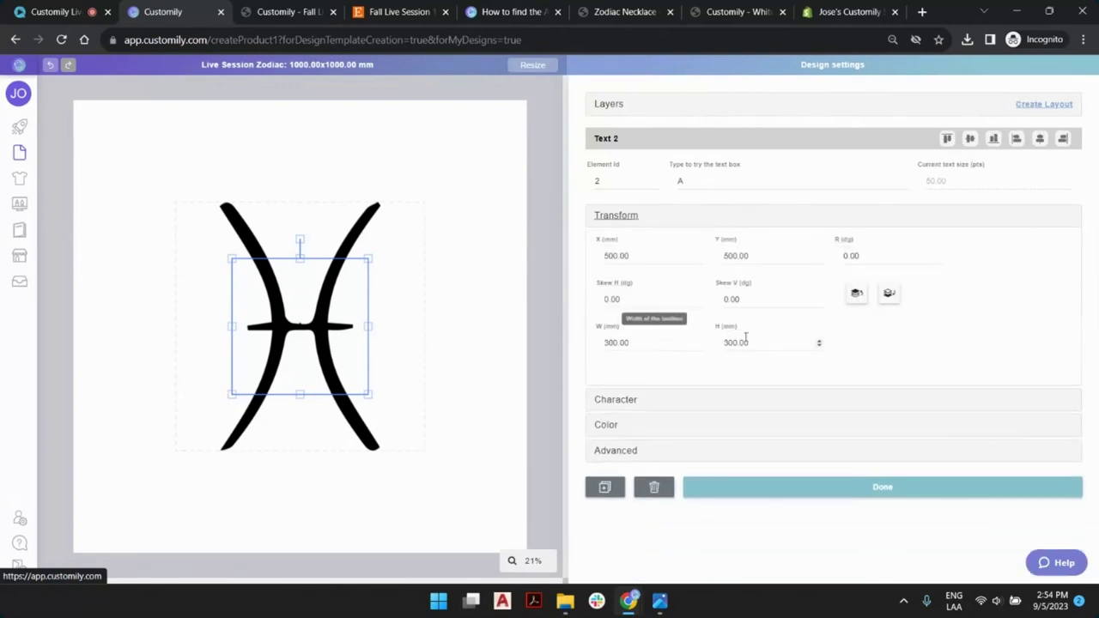
double_click(648, 341)
type("55")
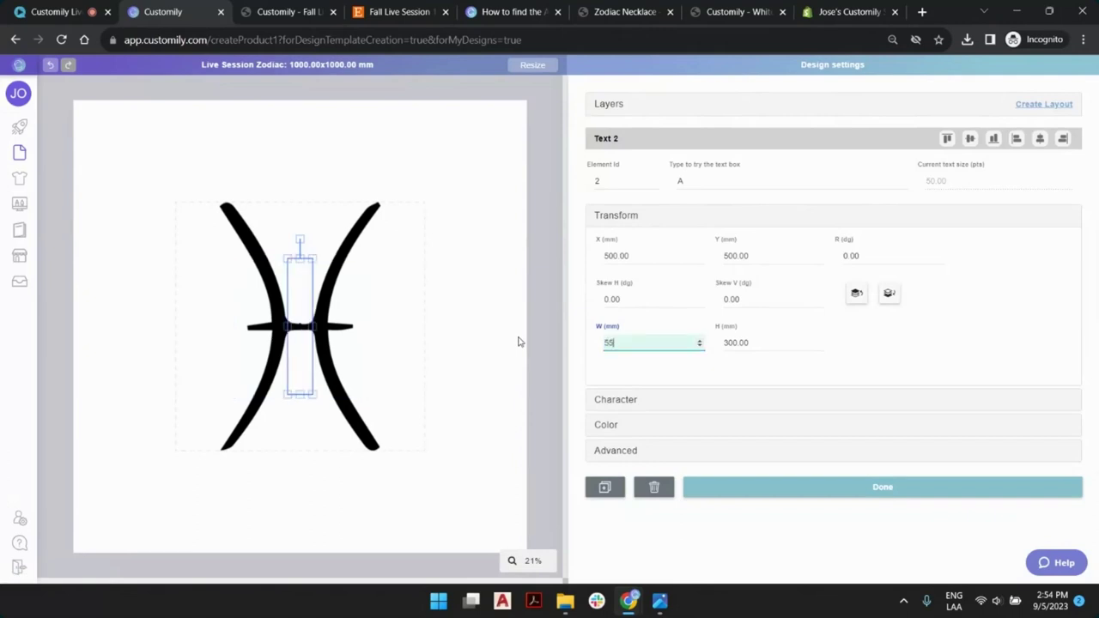
type("0")
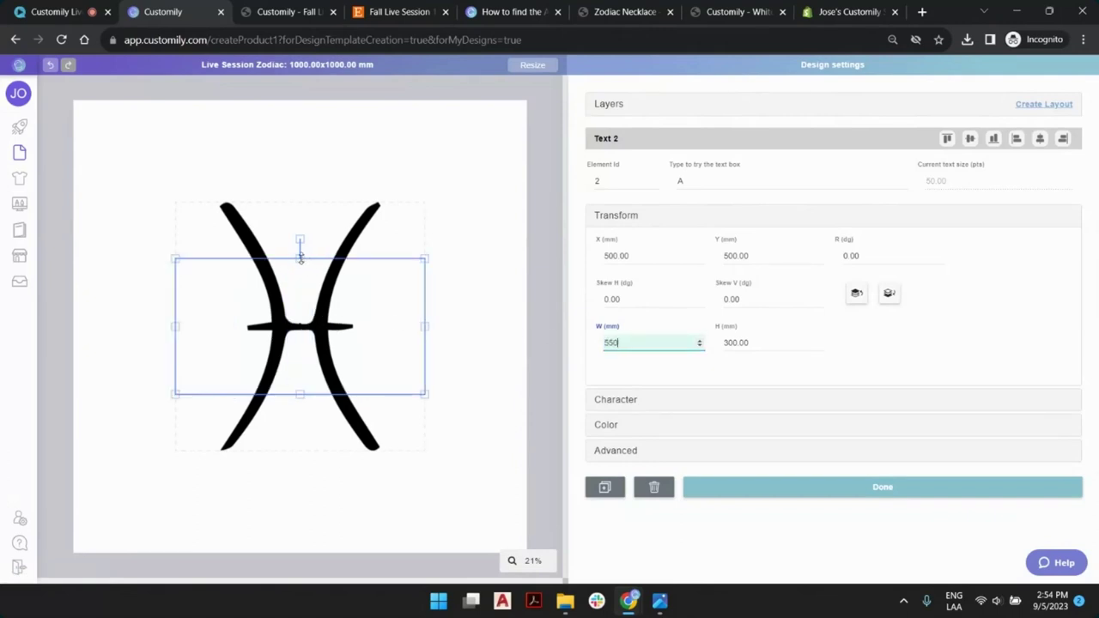
double_click(751, 343)
type("170")
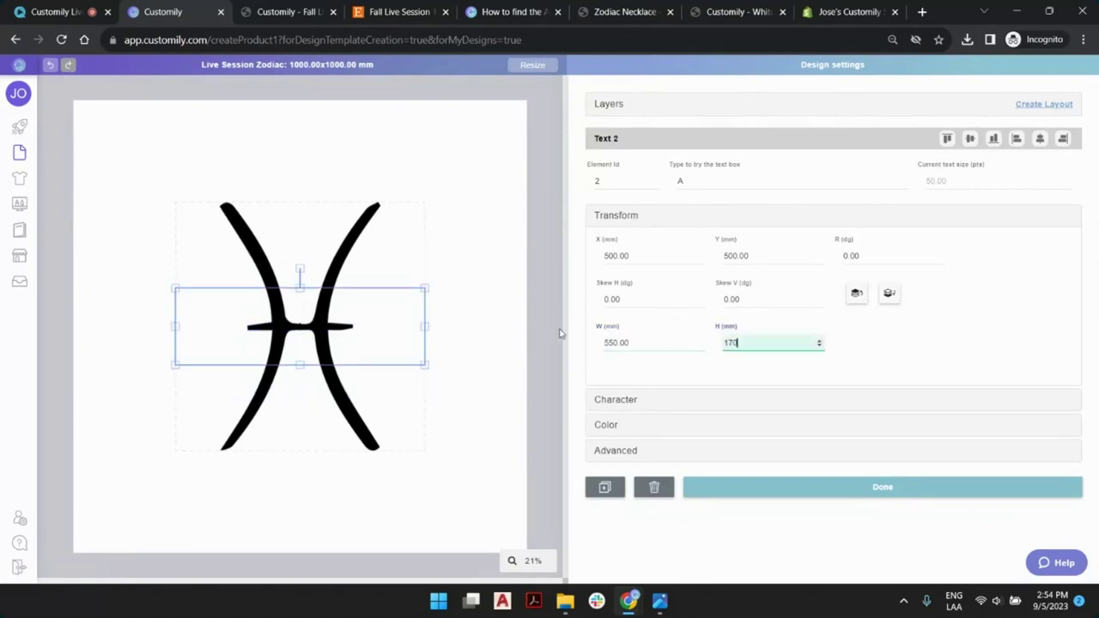
Step: Move the text box directly below the zodiac symbol and center both elements as a group on the canvas
left_click_drag(297, 323, 294, 489)
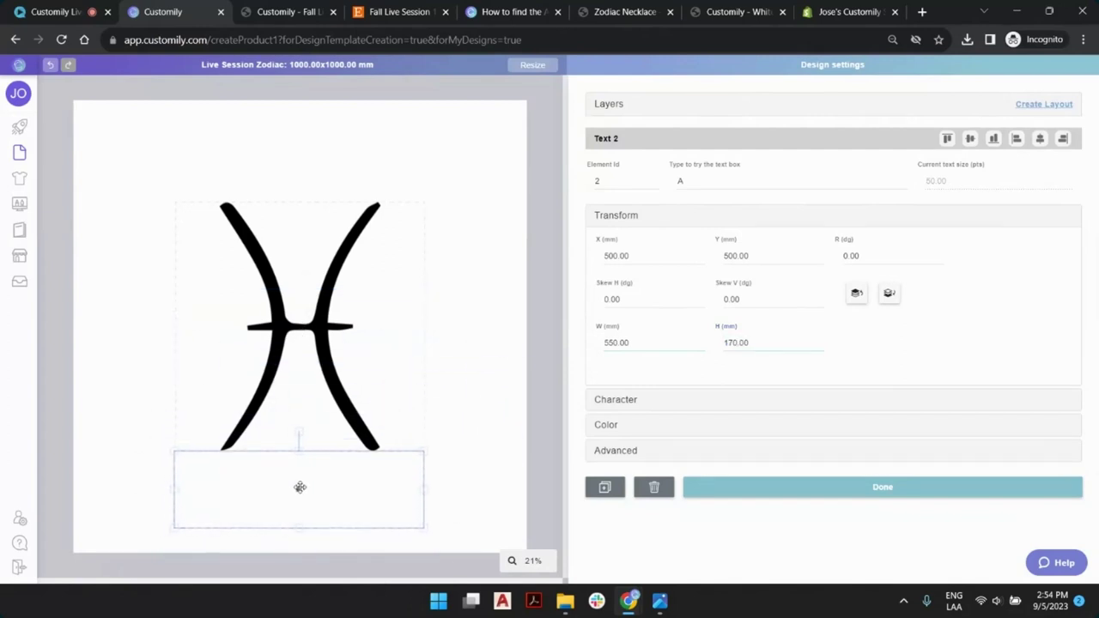
left_click(301, 487)
left_click(314, 340, "shift")
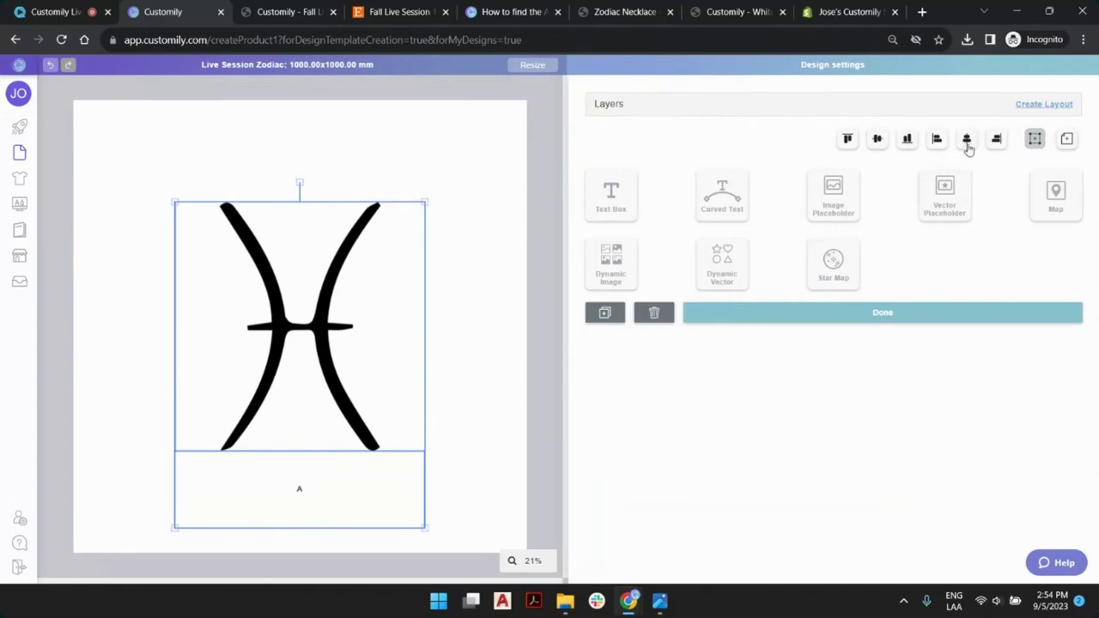
left_click(1073, 140)
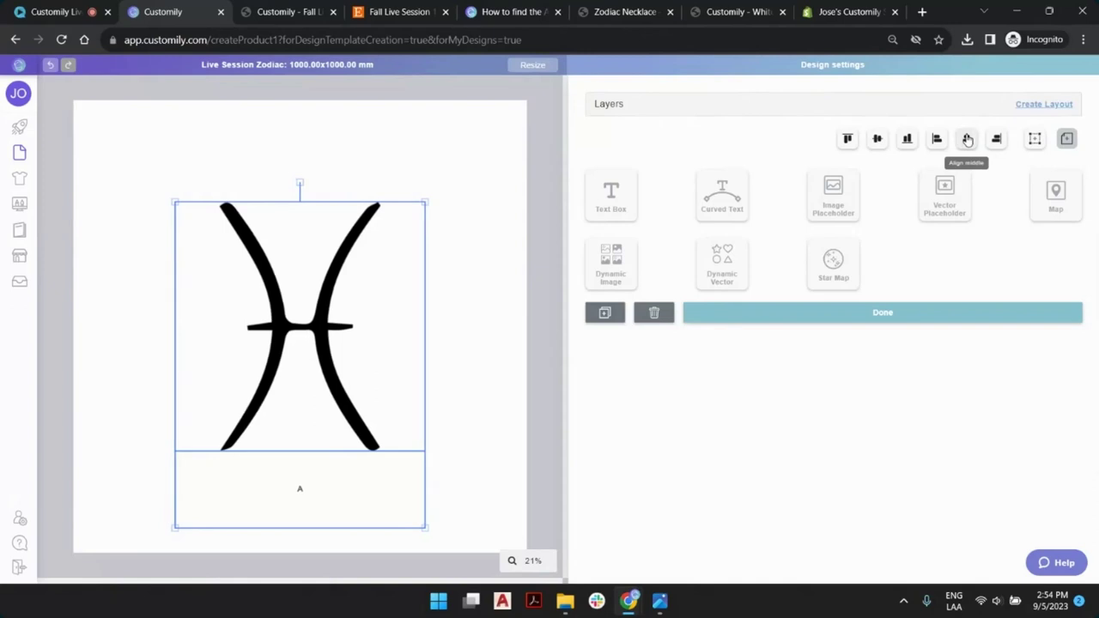
left_click(877, 139)
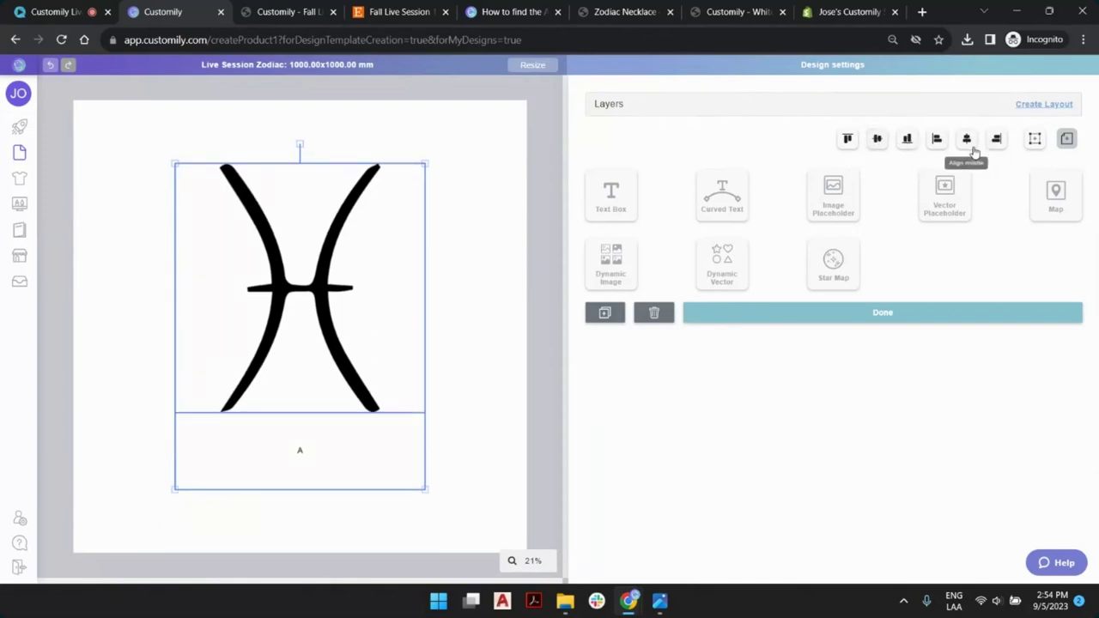
left_click(439, 239)
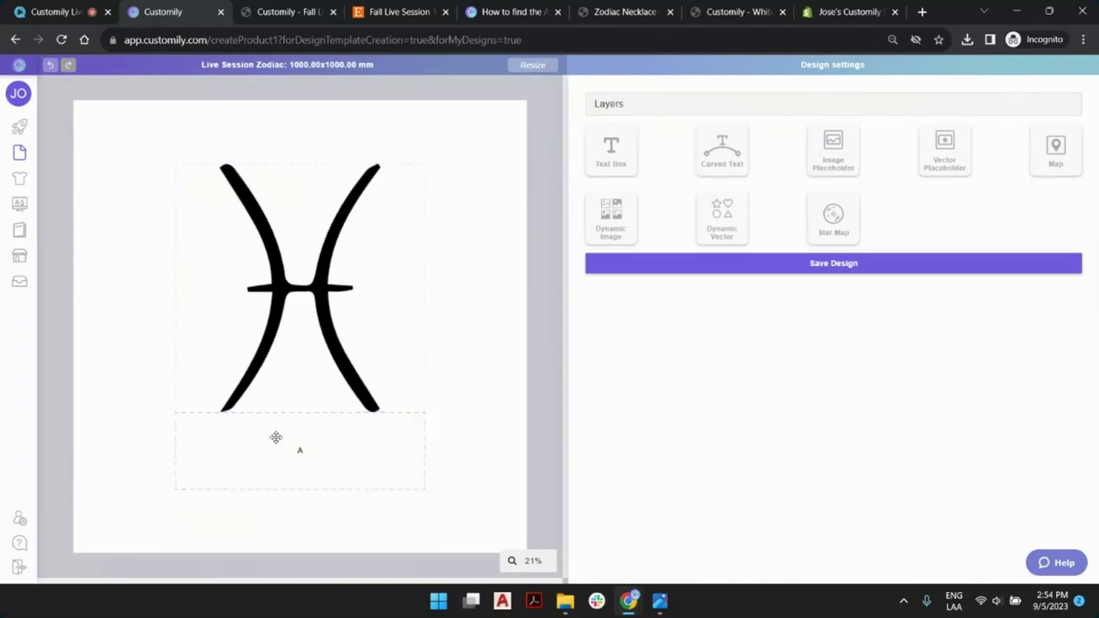
Step: Set the sample text of the text box below the symbol to "testing" and collapse its Transform settings
left_click(276, 436)
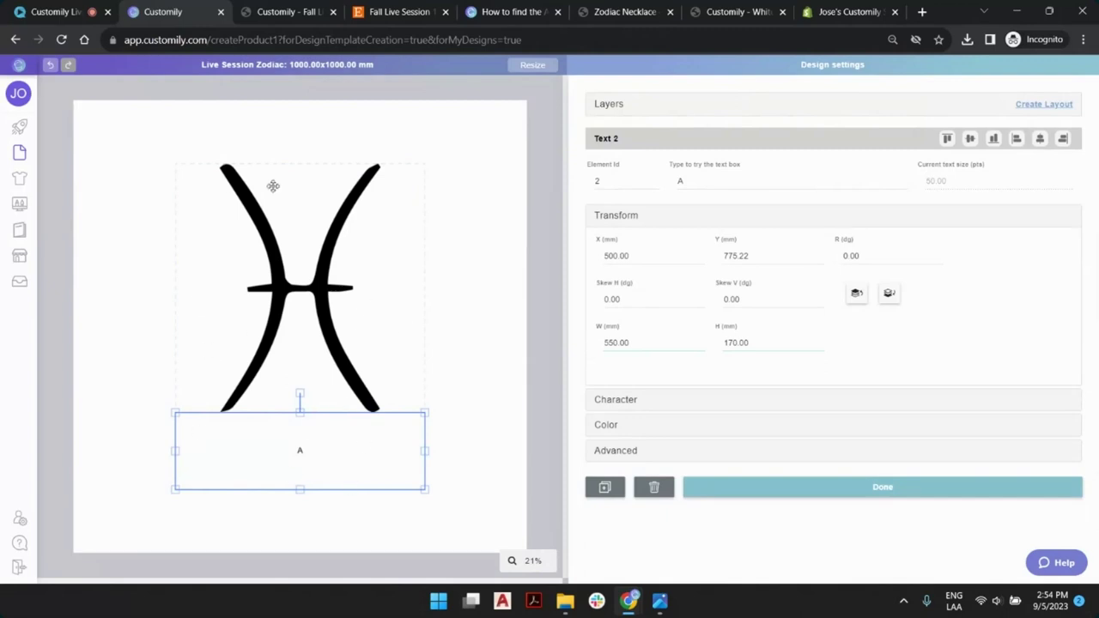
left_click(723, 183)
type("testing")
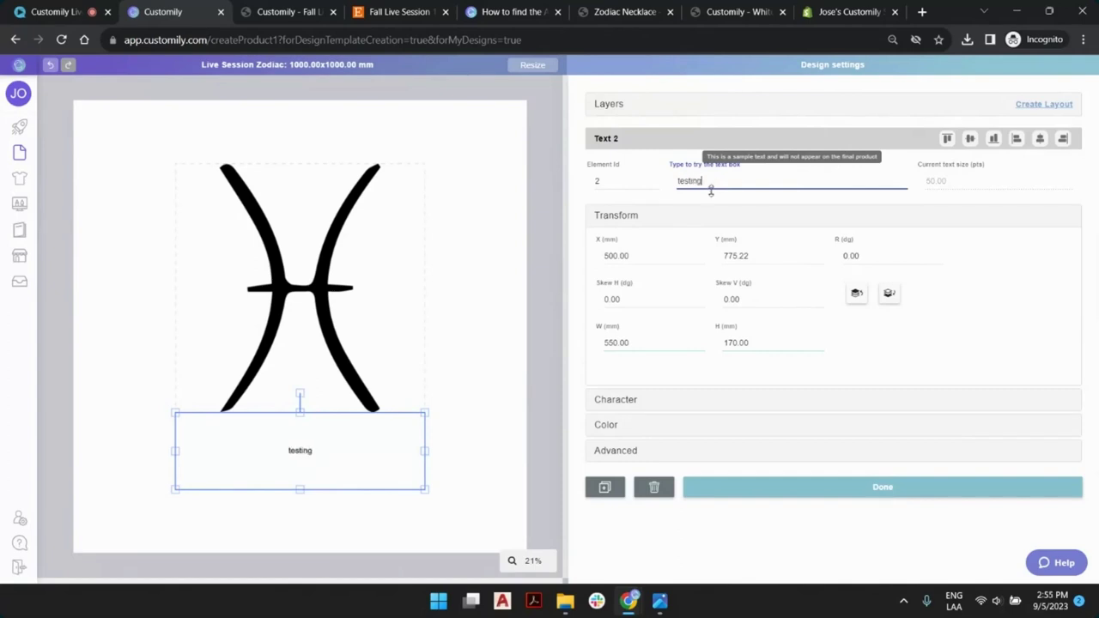
left_click(713, 217)
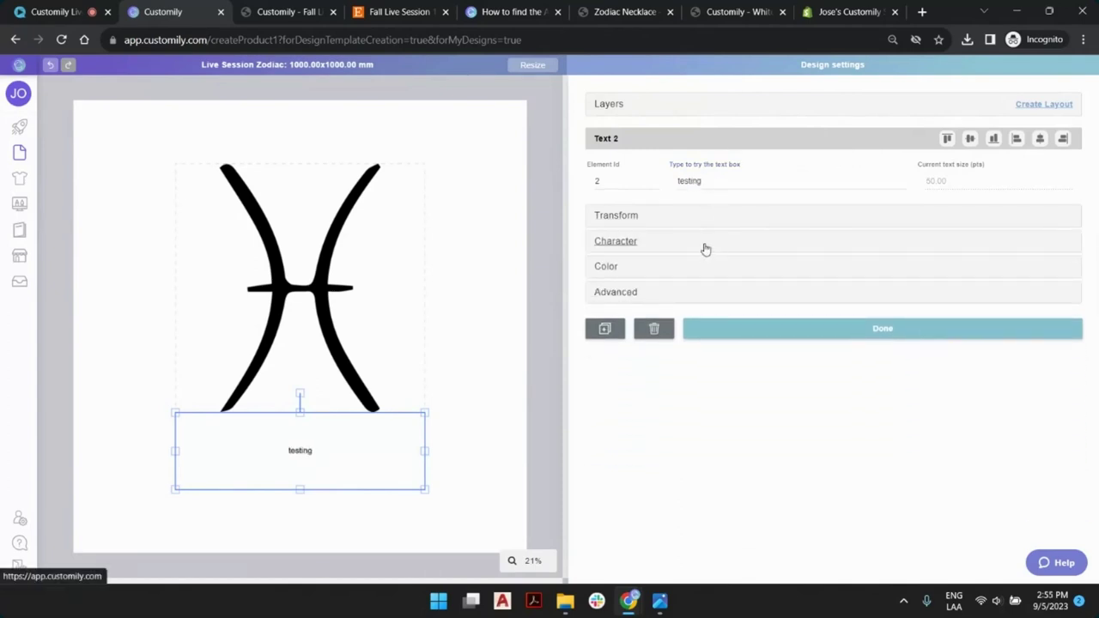
Step: Set the font of the text below the zodiac symbol to Edwardian Script ITC (Regular) for option 1
left_click(705, 245)
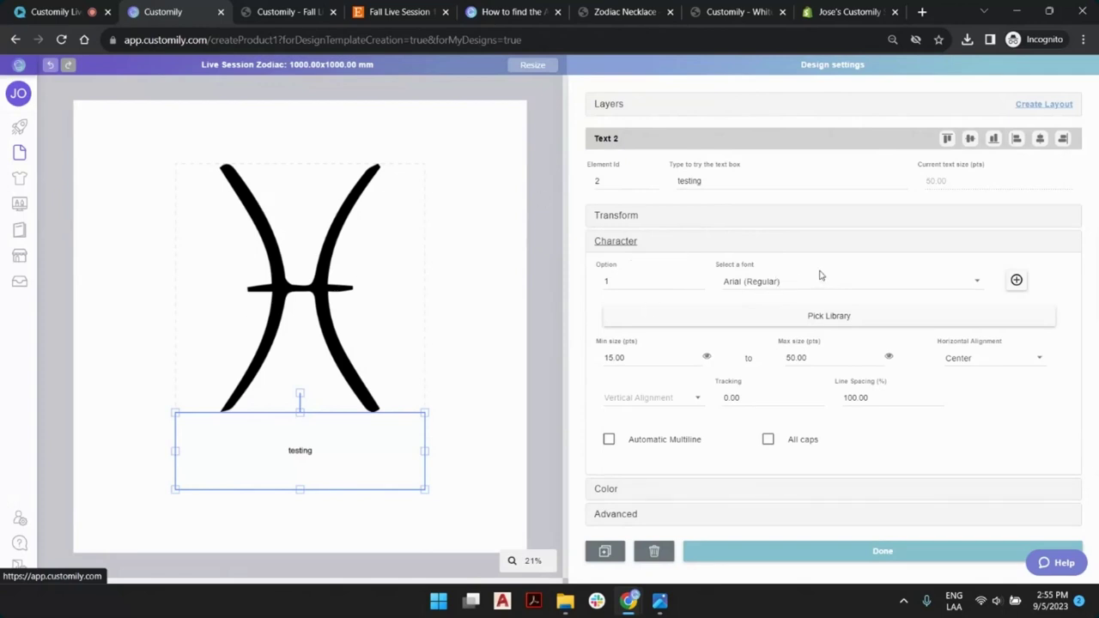
left_click(701, 281)
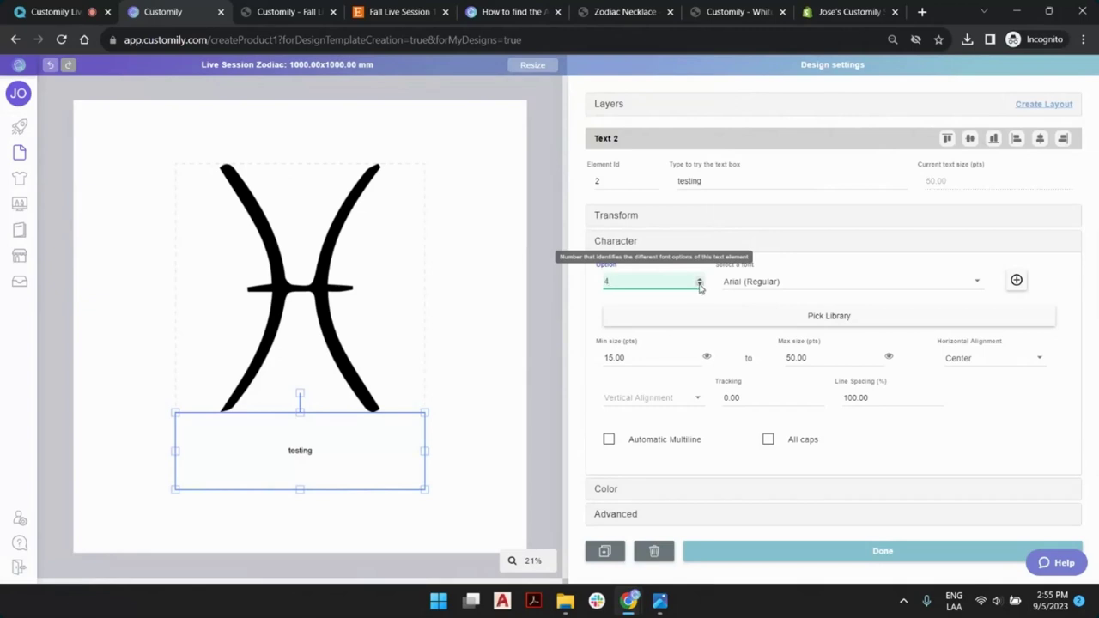
left_click(787, 282)
scroll(787, 288, "down", 3)
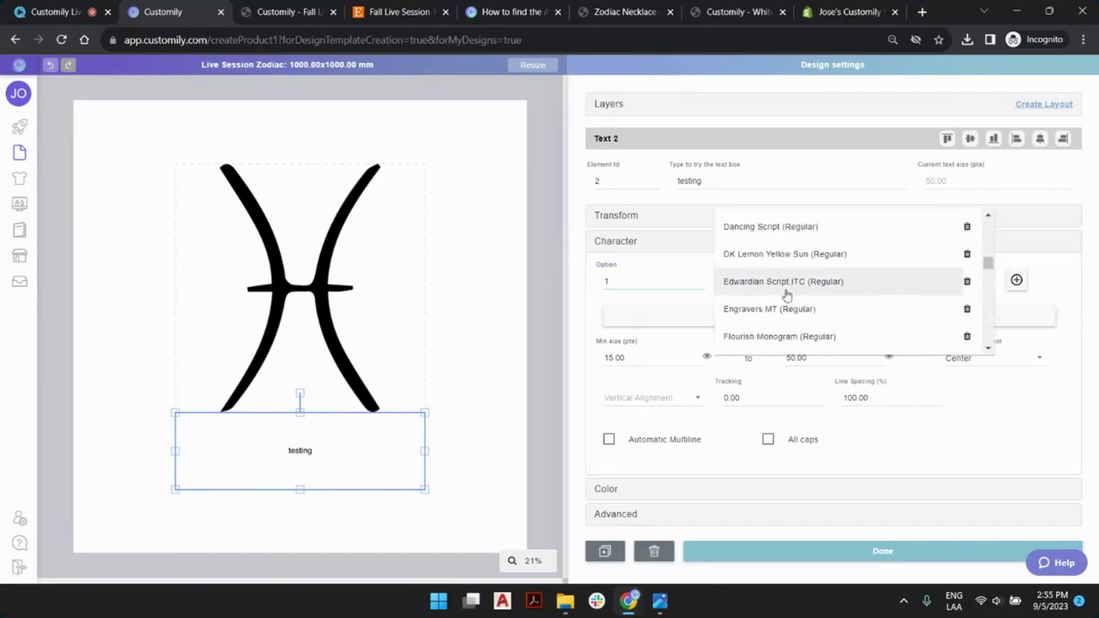
left_click(758, 289)
left_click(611, 342)
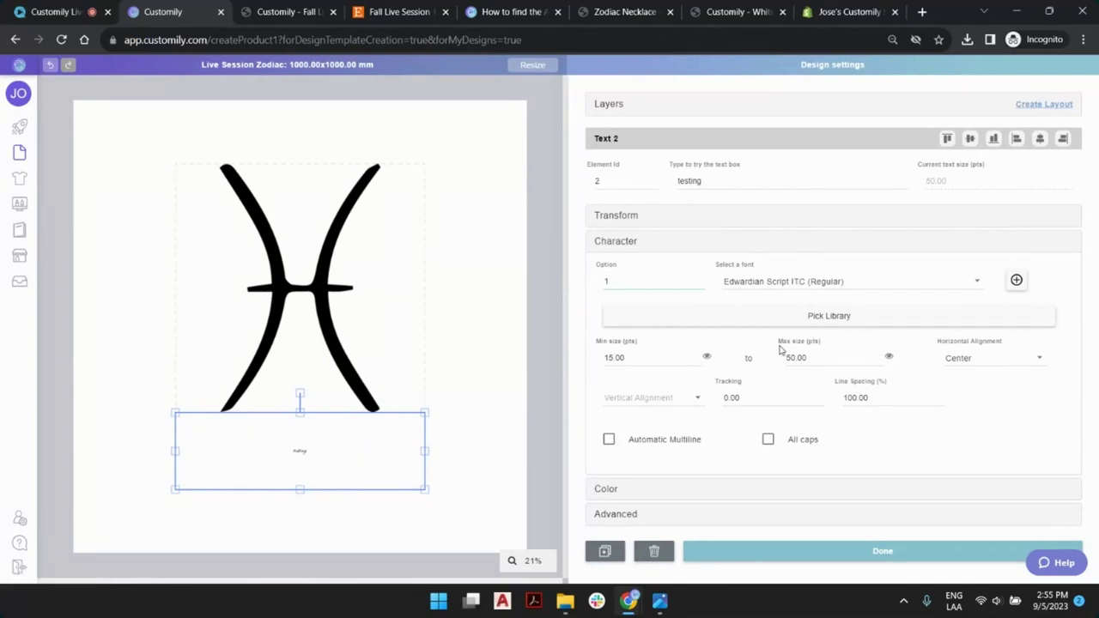
Step: Set the text's maximum size to 410 pts and minimum size to 400 pts, and finish editing the text box
left_click_drag(799, 357, 769, 359)
type("410")
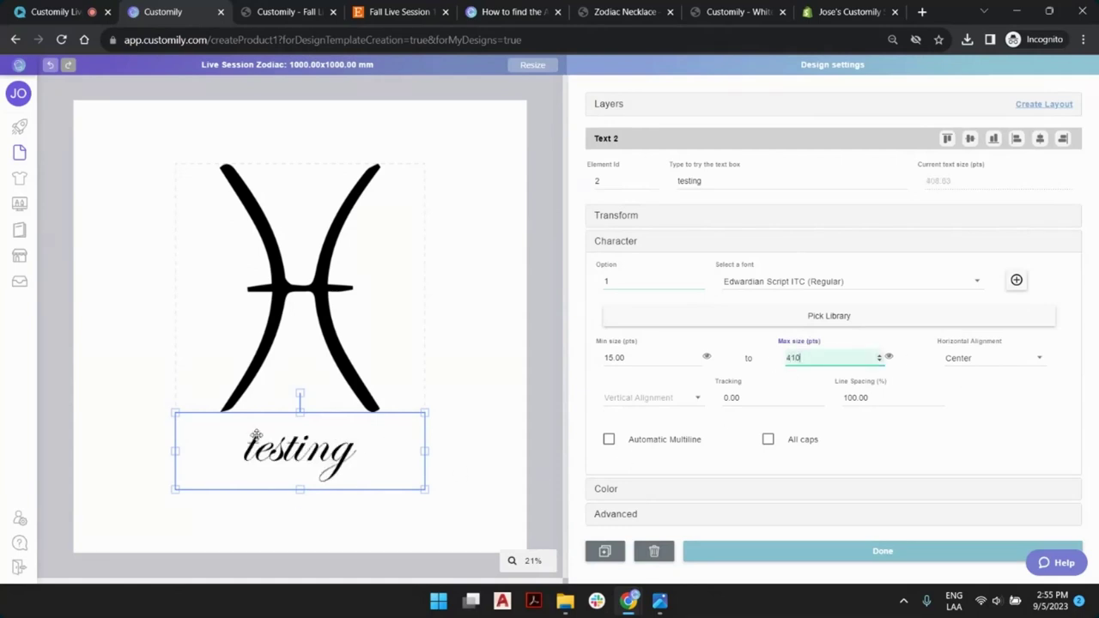
double_click(725, 181)
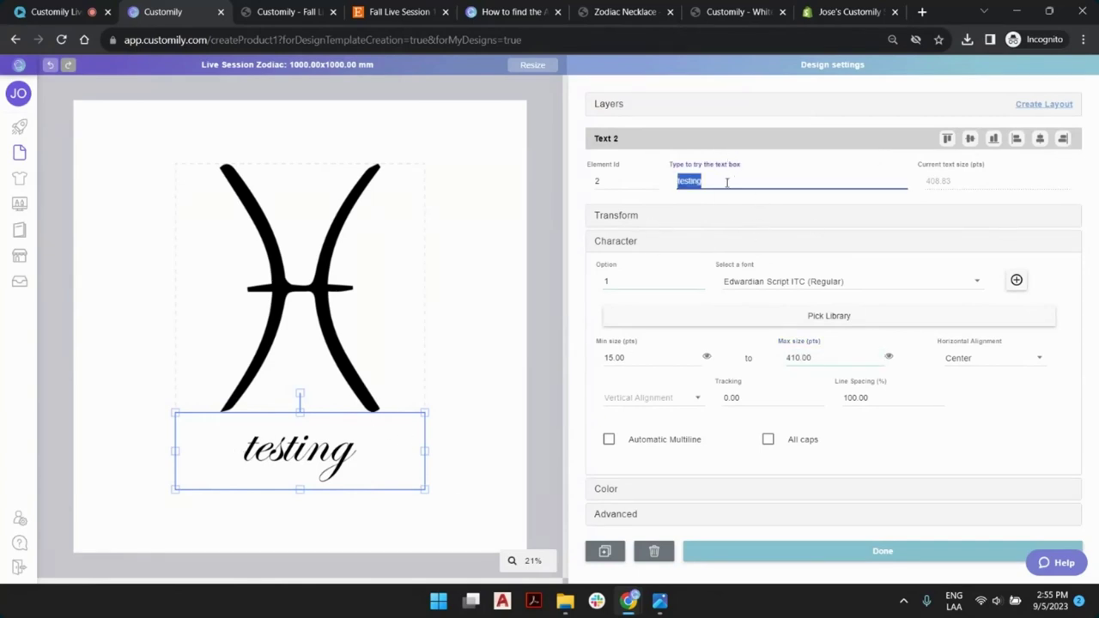
double_click(644, 356)
type("400")
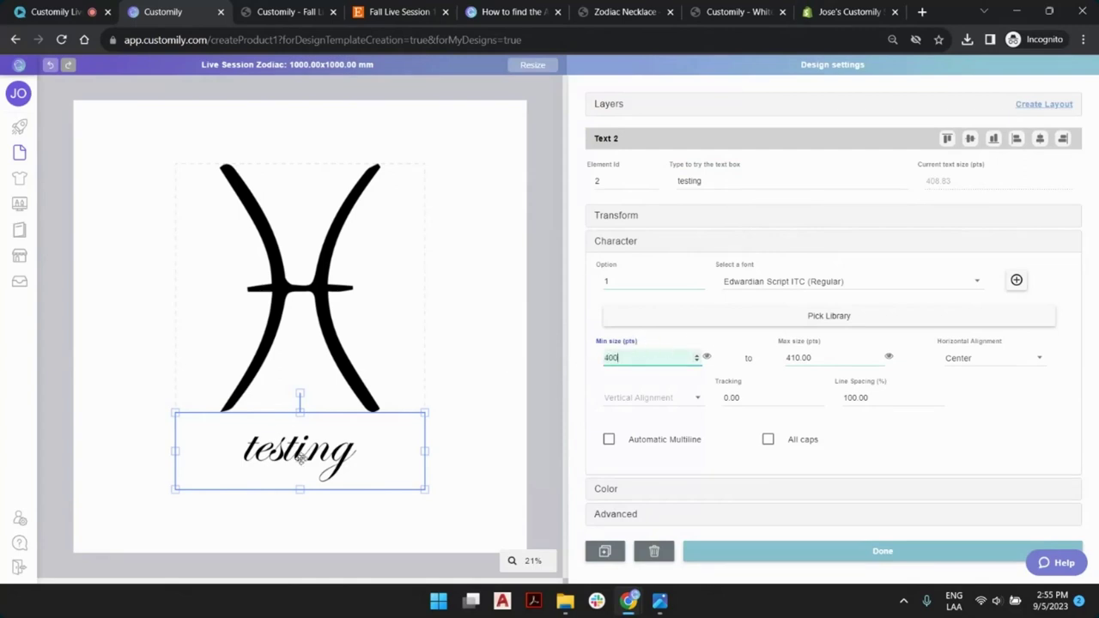
left_click(706, 358)
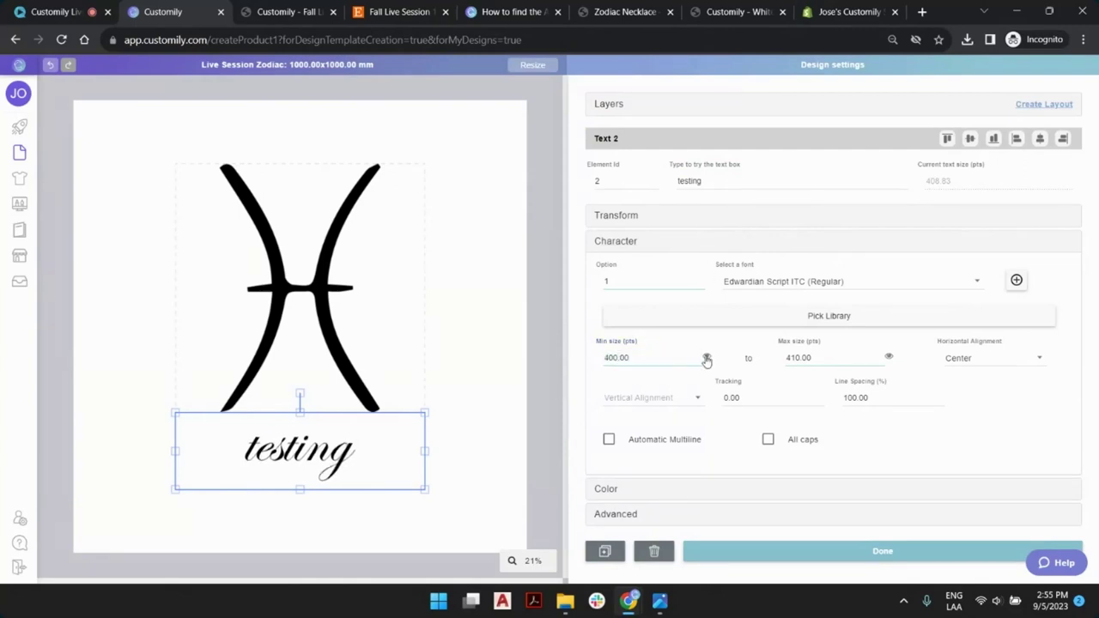
left_click(556, 280)
left_click(307, 431)
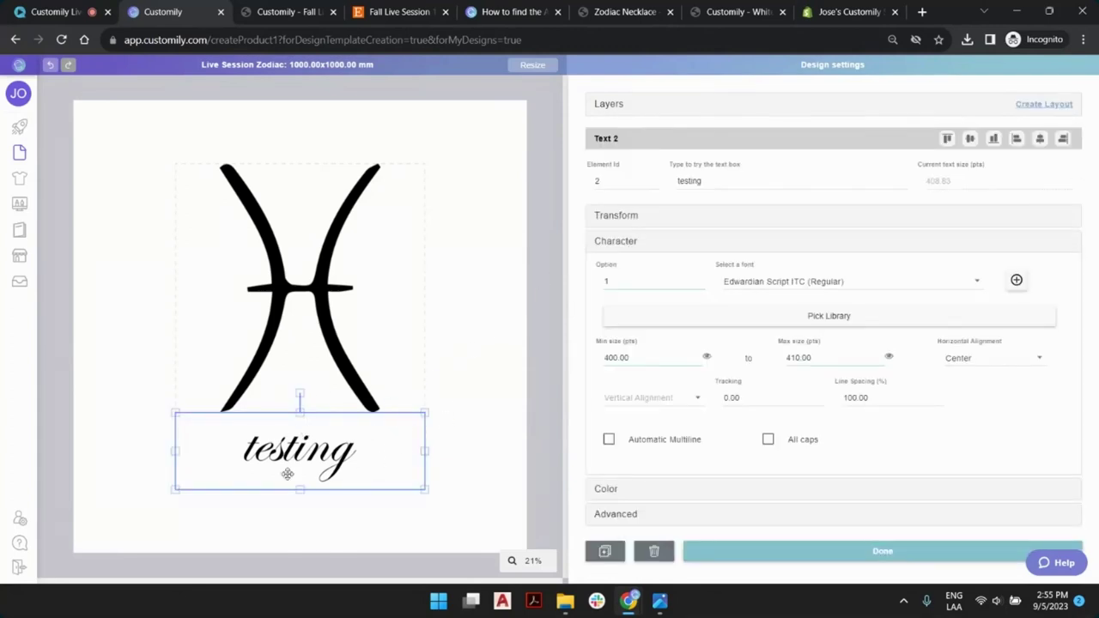
left_click(529, 338)
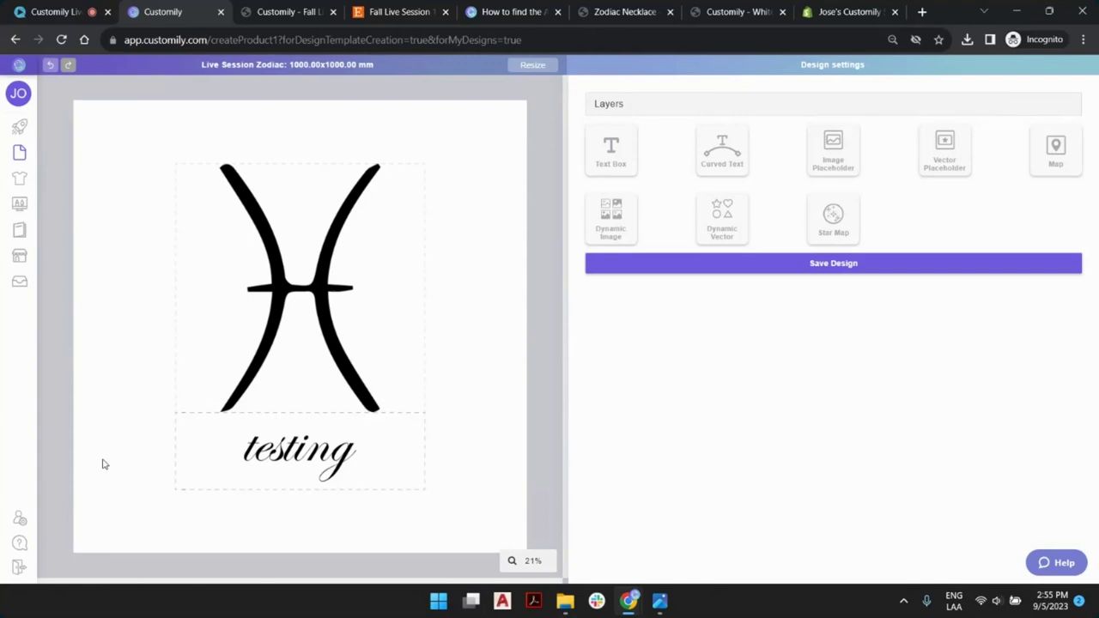
Step: Check the zodiac symbol and text elements on the canvas and save the Live Session Zodiac design
left_click(332, 238)
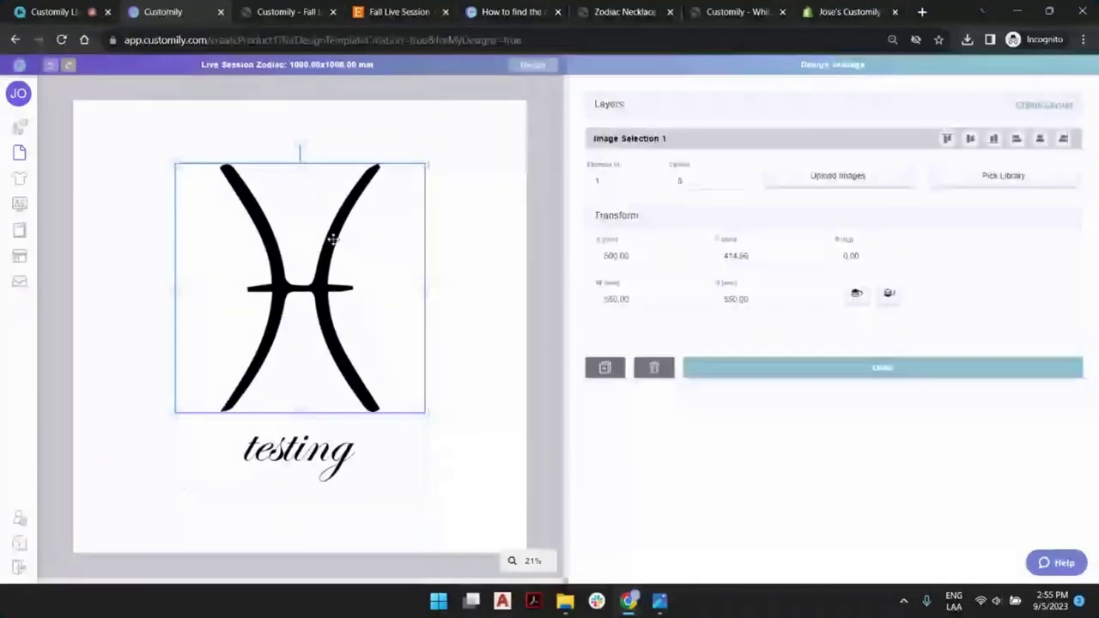
left_click(327, 452)
left_click(294, 289)
left_click(507, 254)
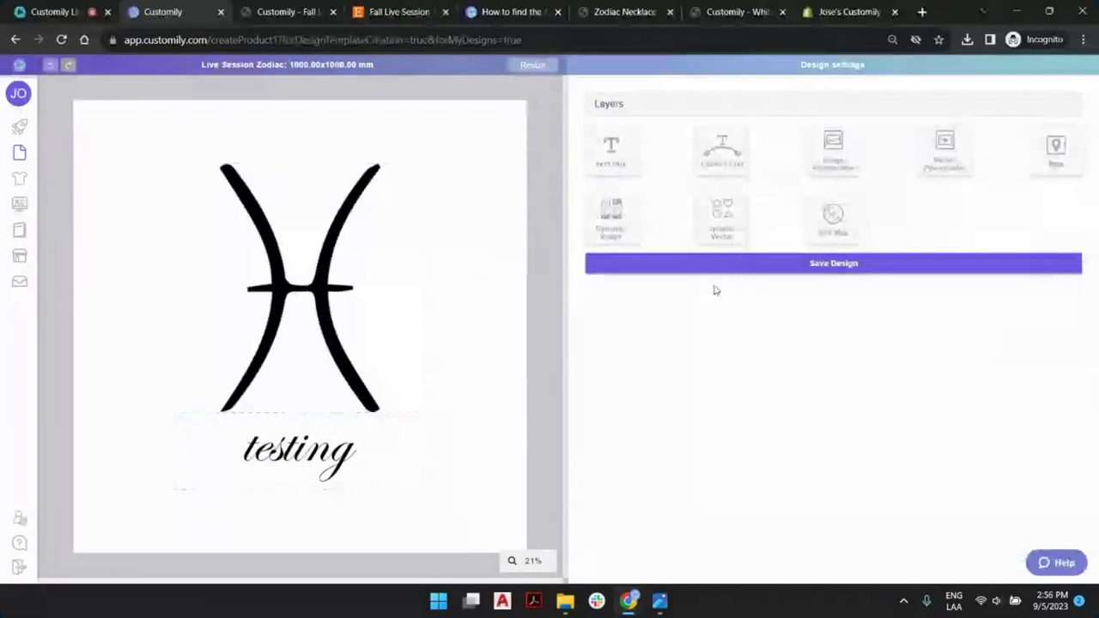
left_click(742, 263)
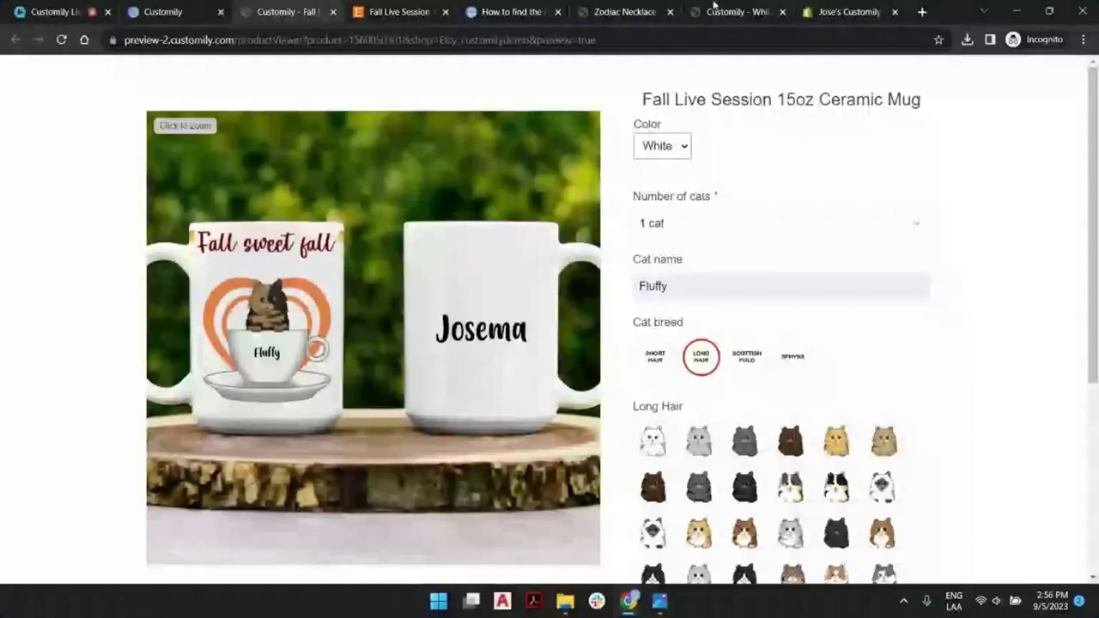
Step: Open the options of the Live Session Zodiac design on the last page of designs and turn on the options preview
left_click(191, 6)
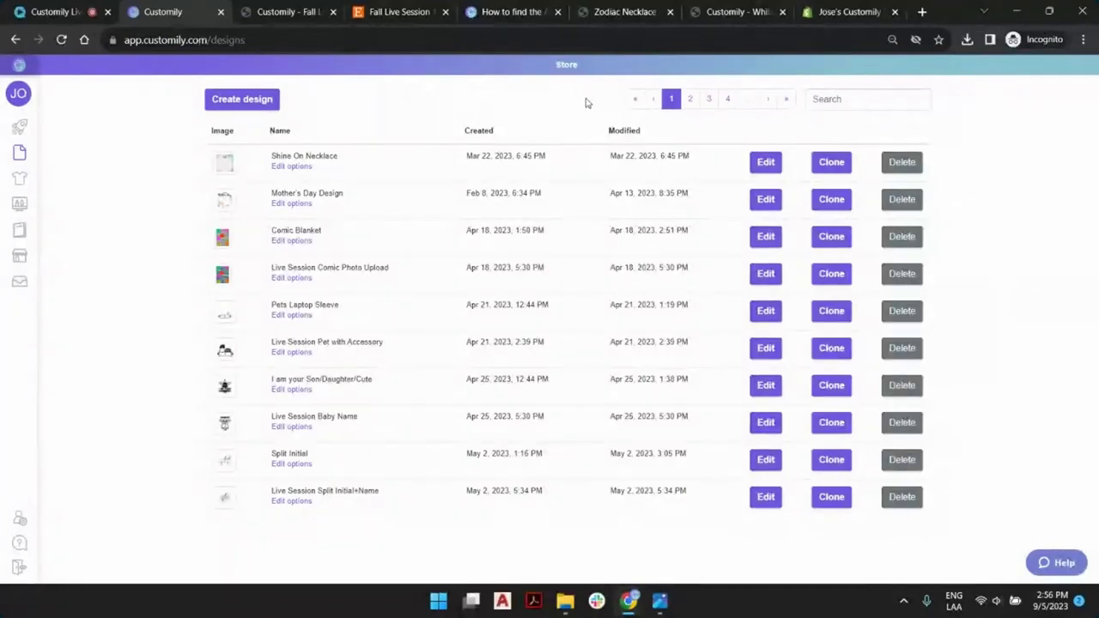
left_click(787, 101)
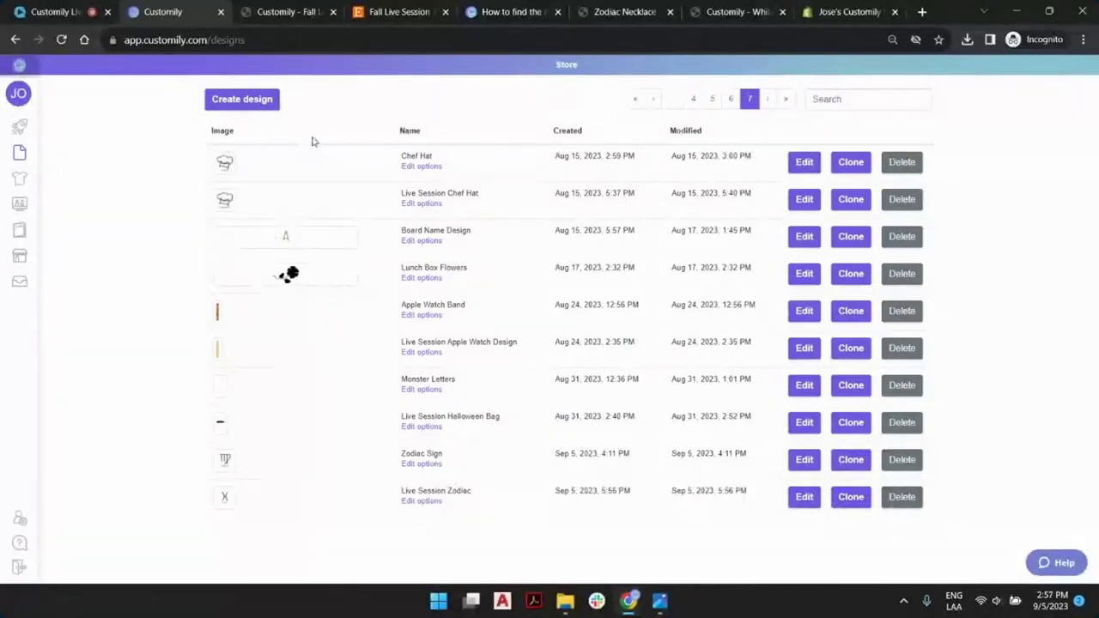
left_click(423, 503)
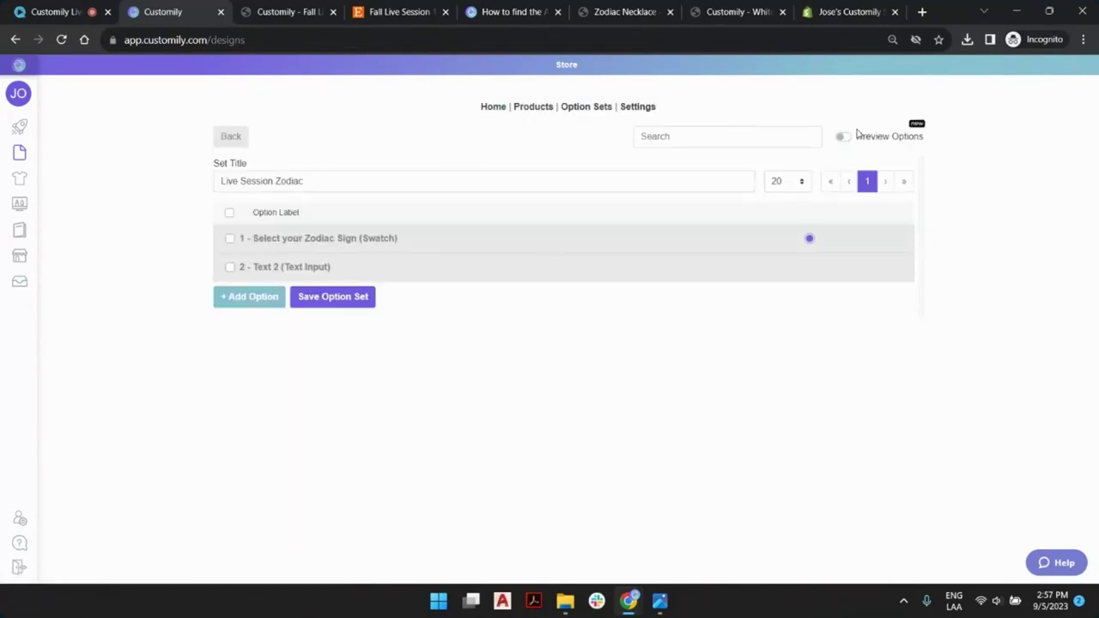
left_click(847, 140)
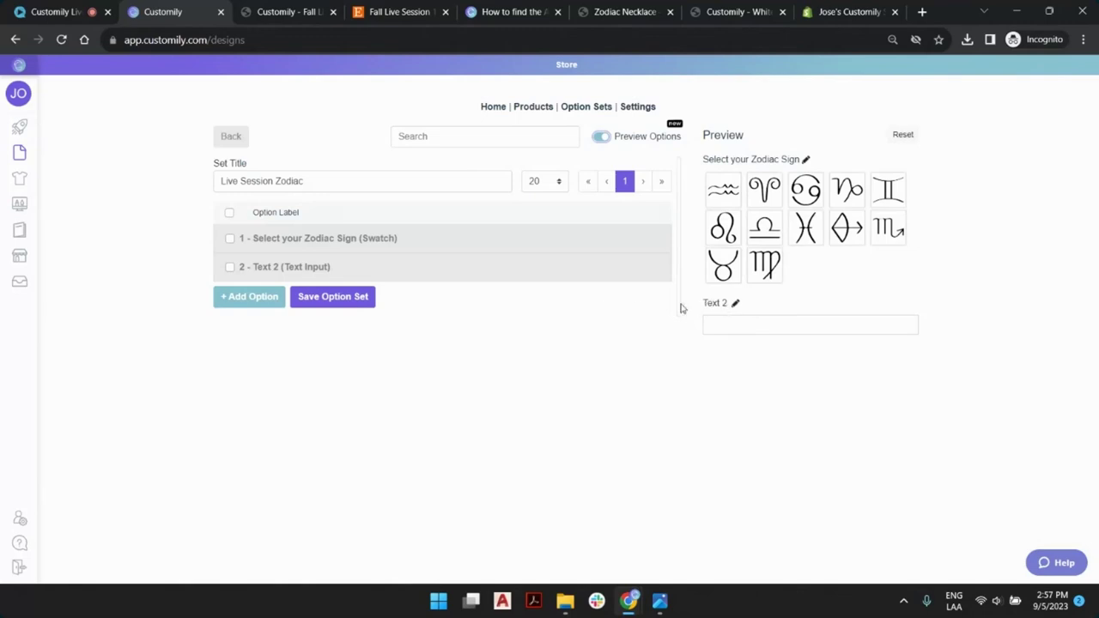
left_click(749, 328)
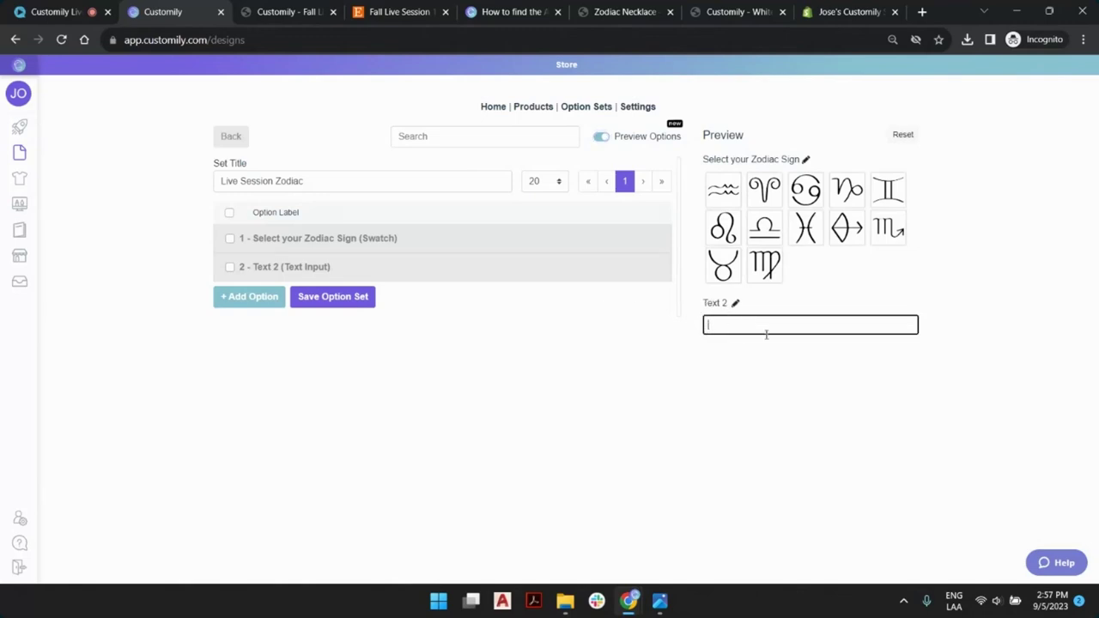
left_click(765, 379)
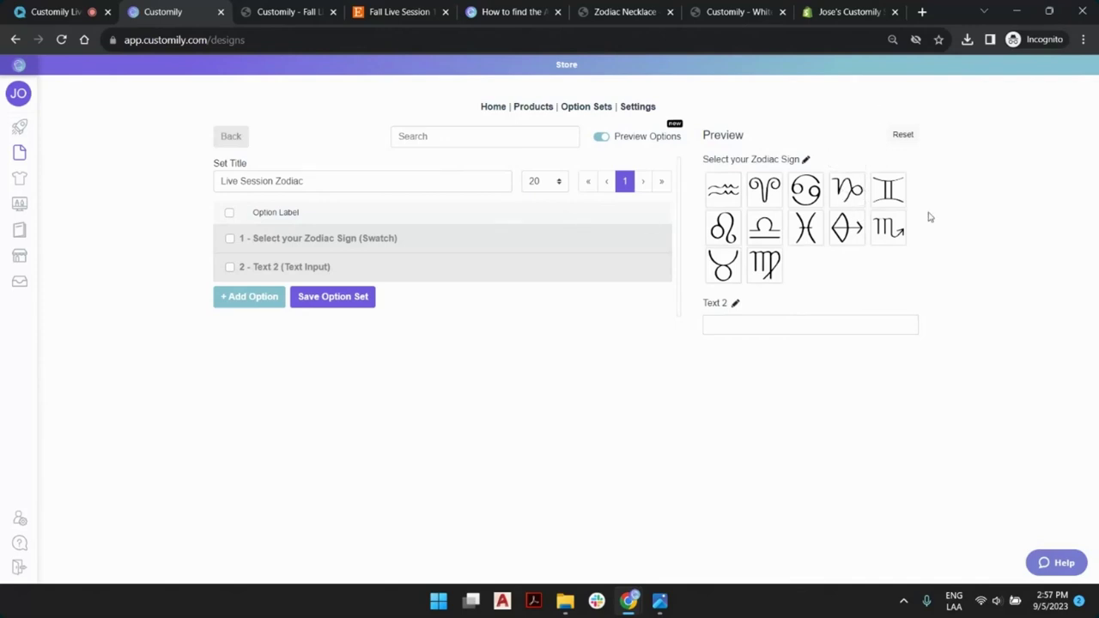
Step: Expand the Text 2 text input option and set it as hidden from customers
left_click(300, 272)
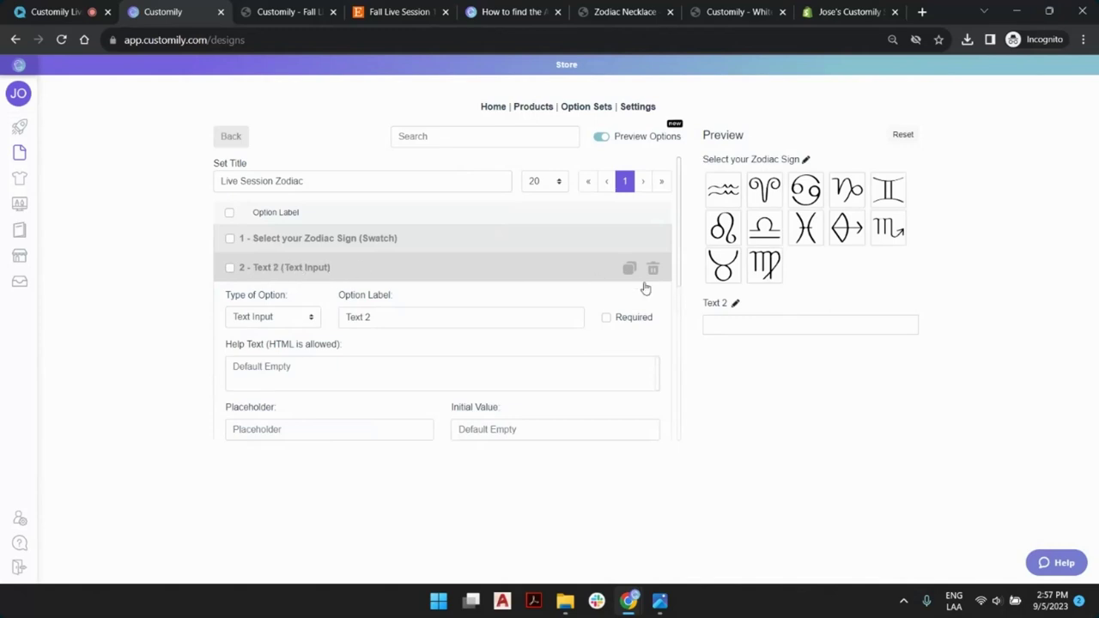
scroll(506, 311, "down", 5)
left_click(230, 349)
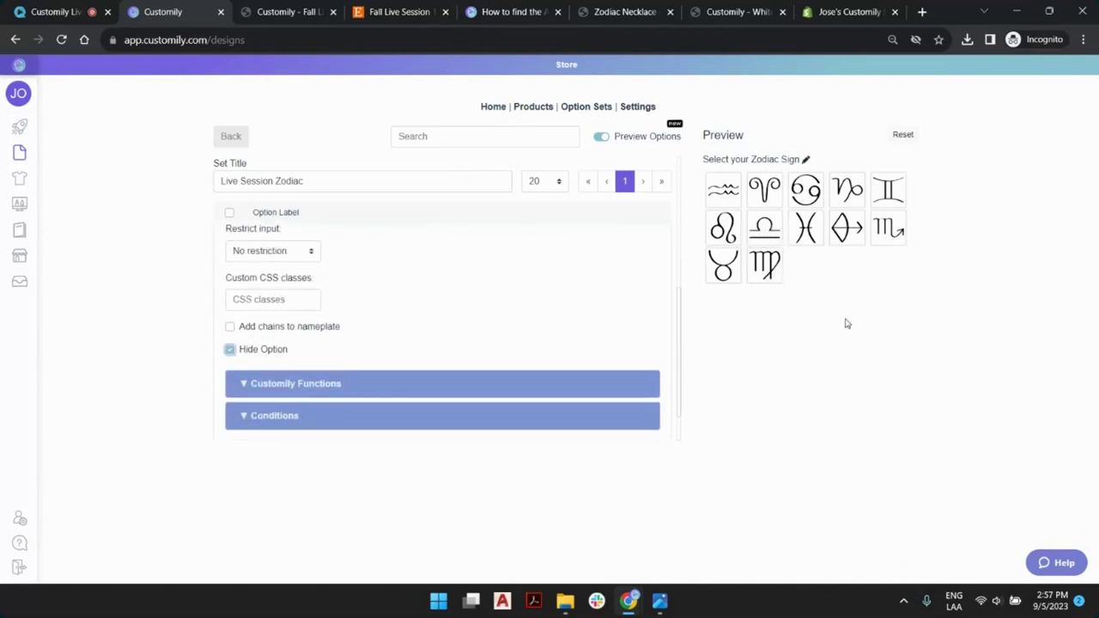
scroll(438, 275, "up", 5)
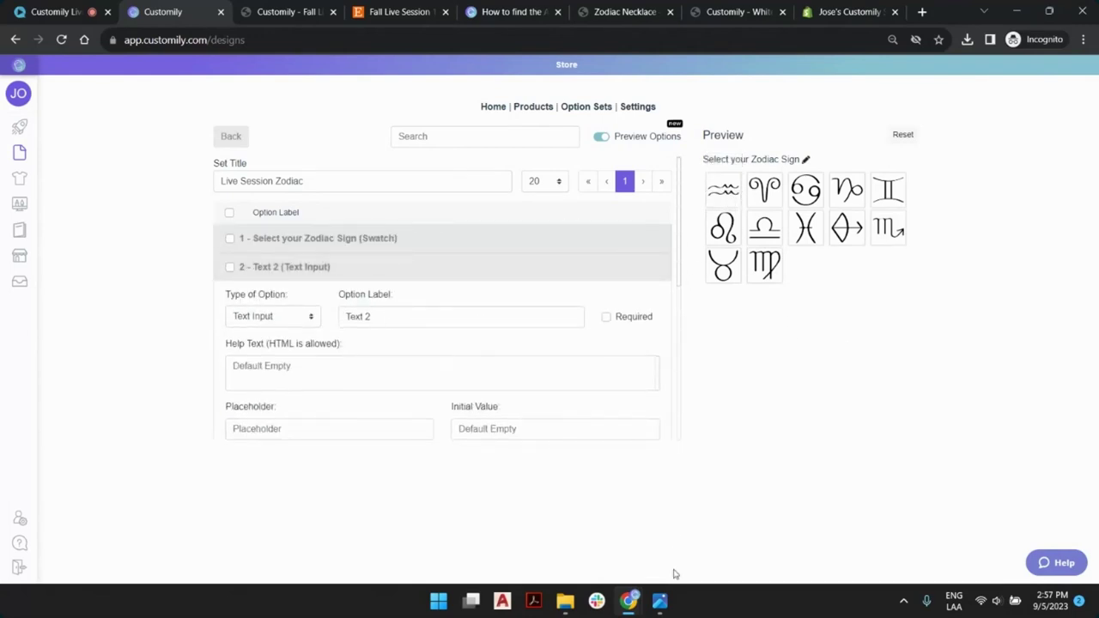
Step: Consult the signs.jpg image for the zodiac names and set the hidden text option's label and initial value to Aquarius
mouse_move(660, 609)
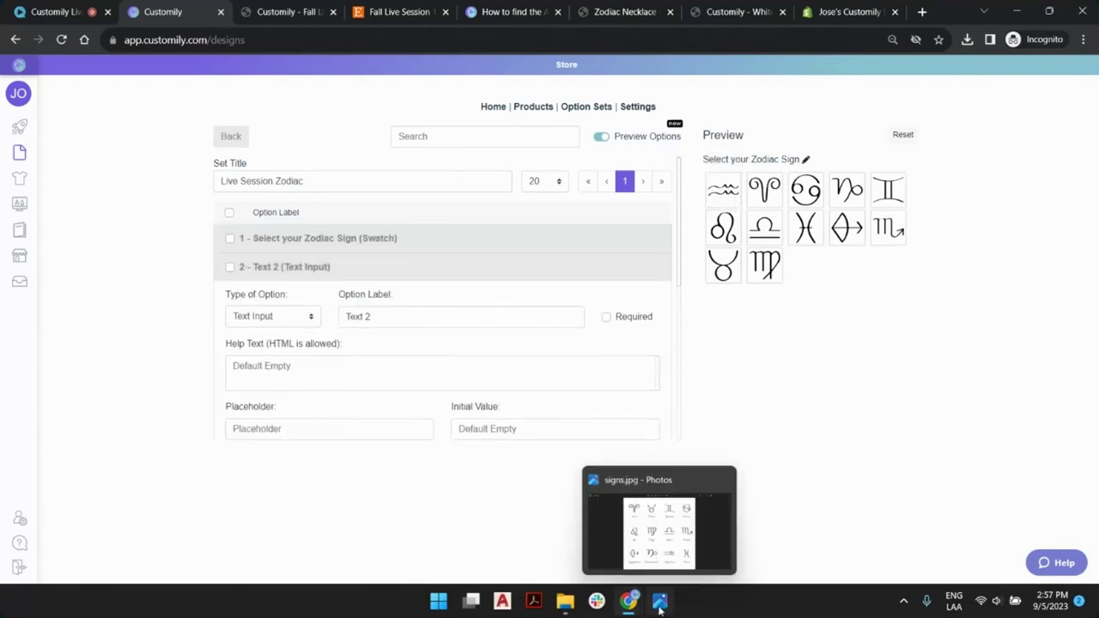
left_click(661, 543)
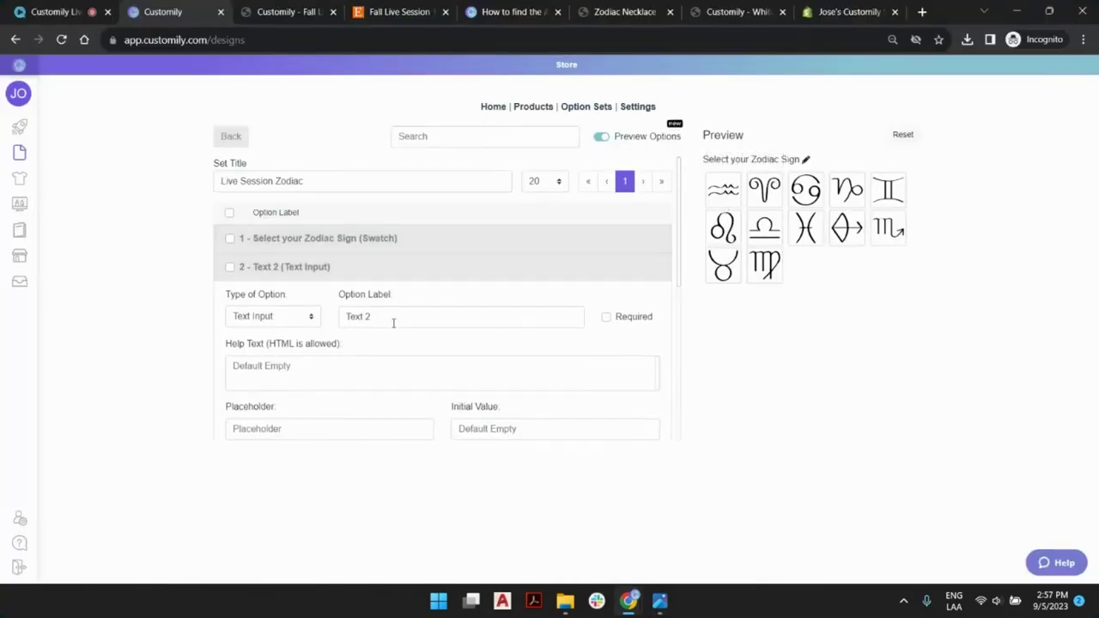
triple_click(364, 317)
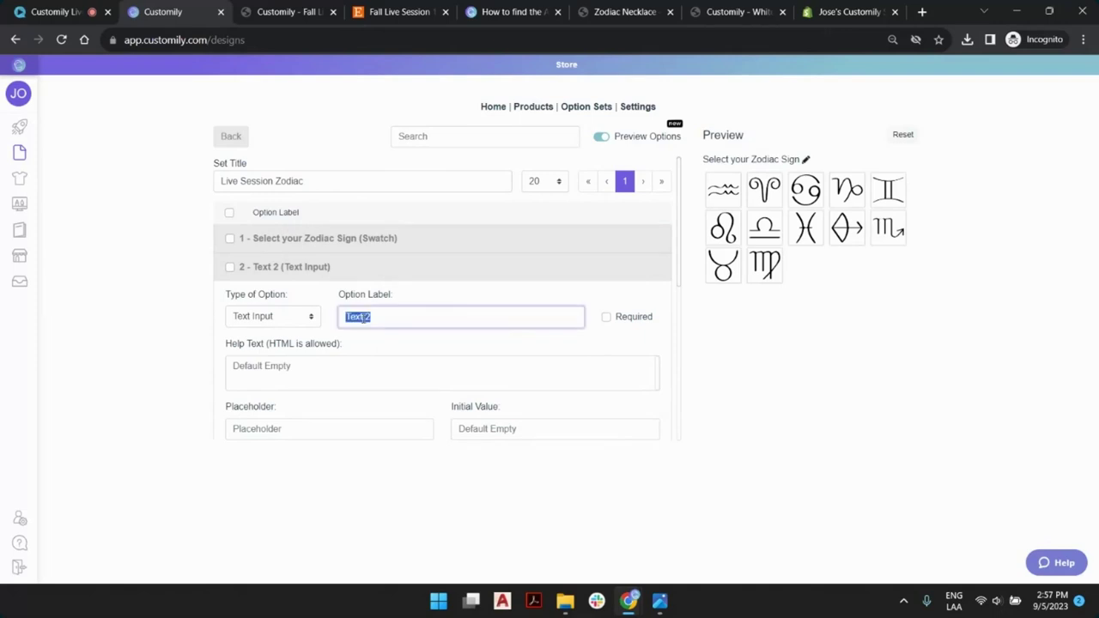
type("Aquarius")
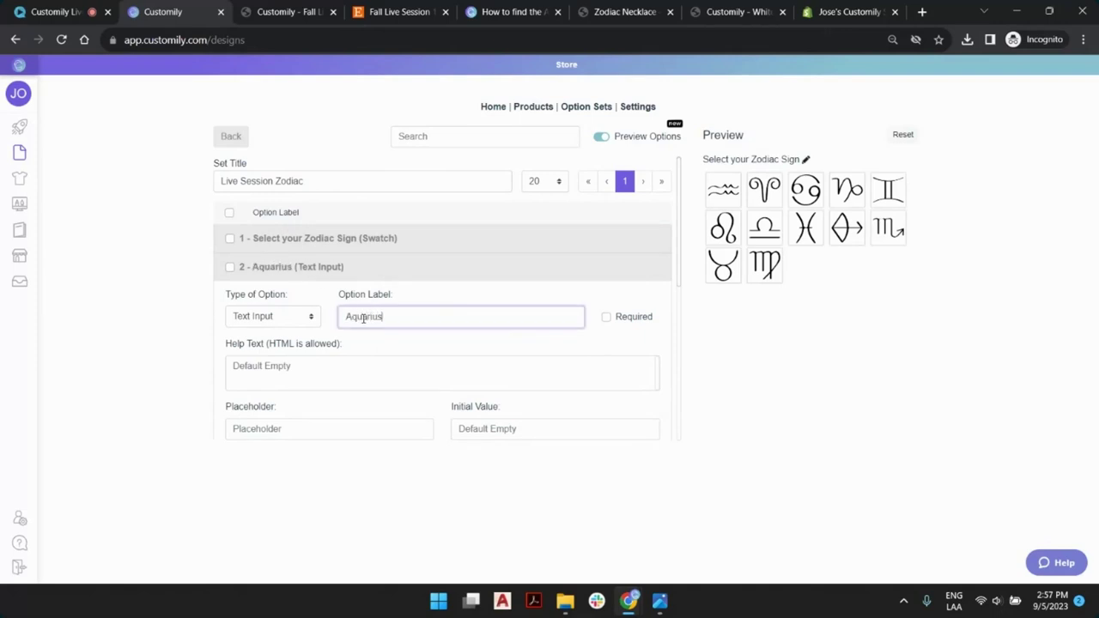
double_click(364, 317)
key("ctrl+c")
right_click(490, 432)
left_click(541, 344)
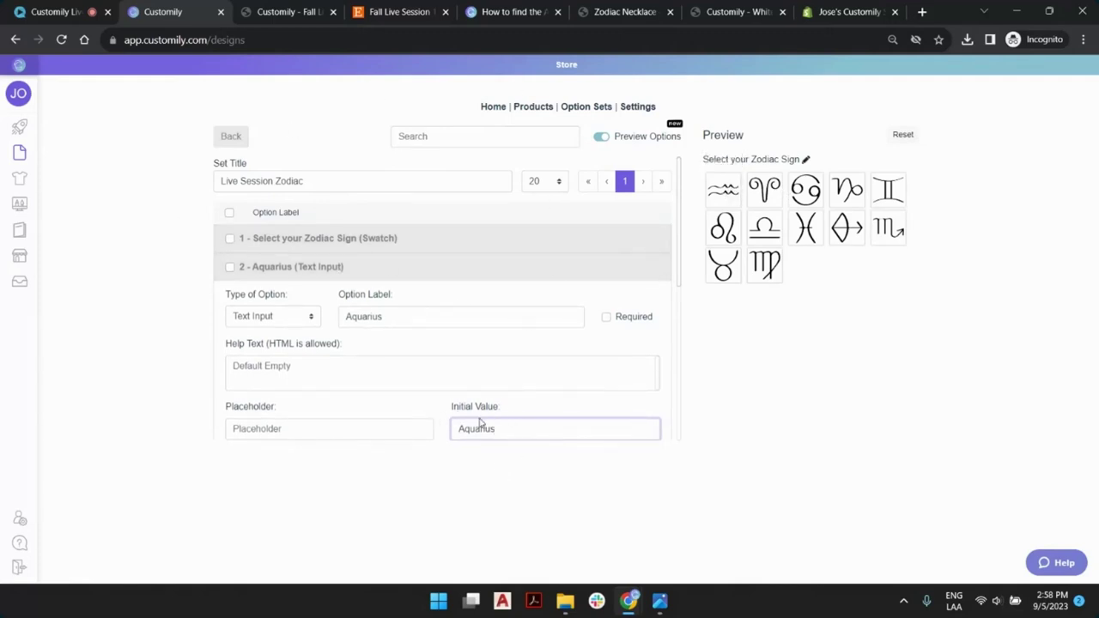
Step: Add a condition that shows the Aquarius text option when the Select your Zodiac Sign swatch is the Aquarius symbol
scroll(509, 375, "down", 1)
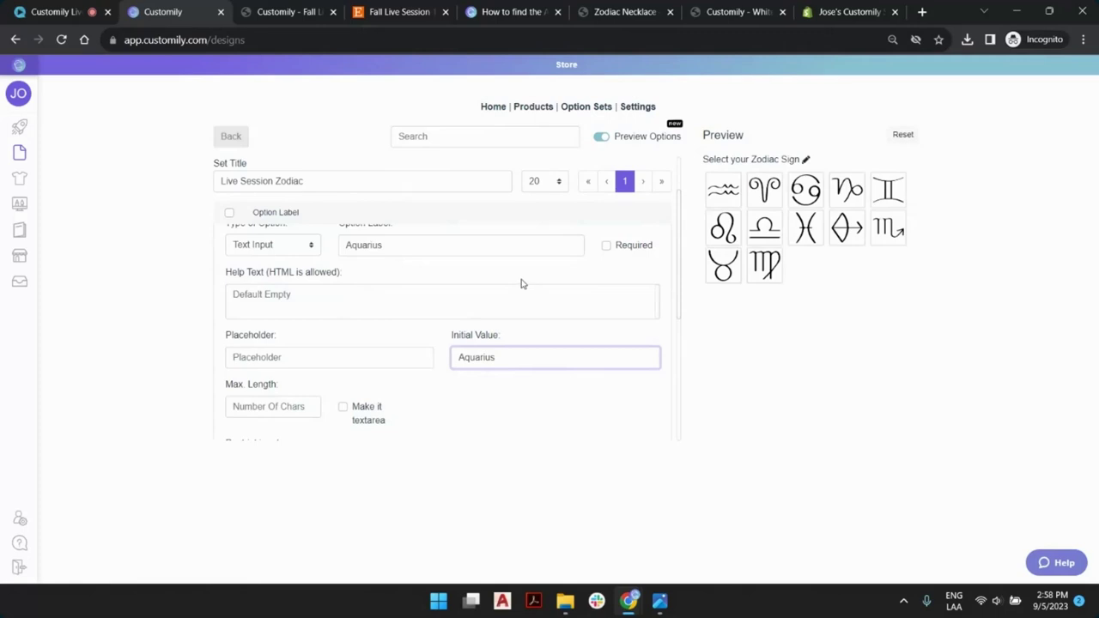
scroll(522, 279, "down", 5)
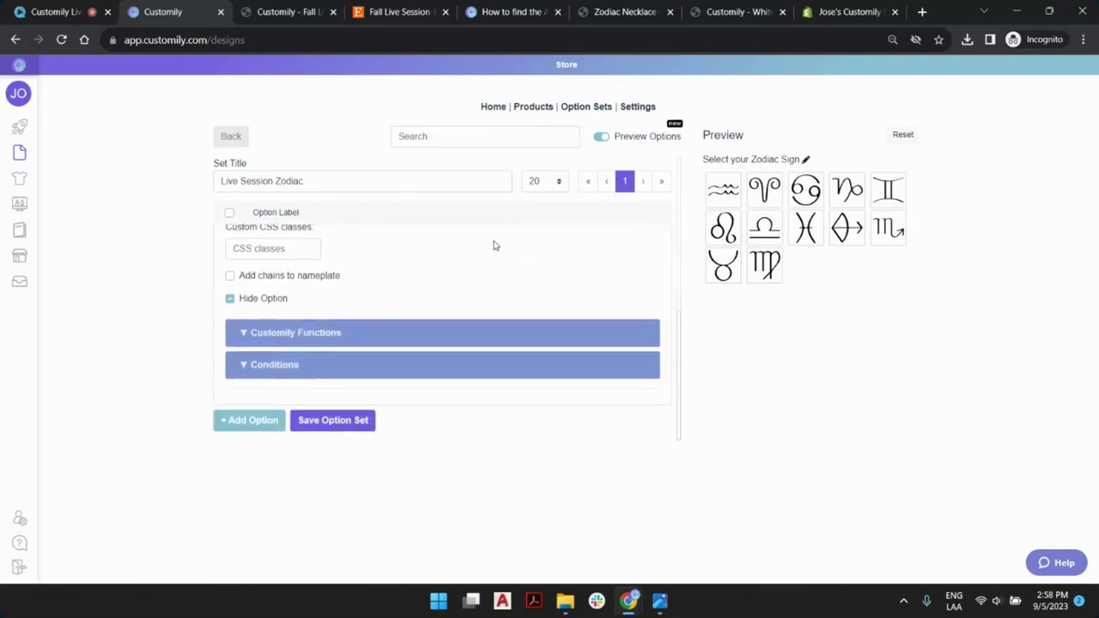
left_click(326, 366)
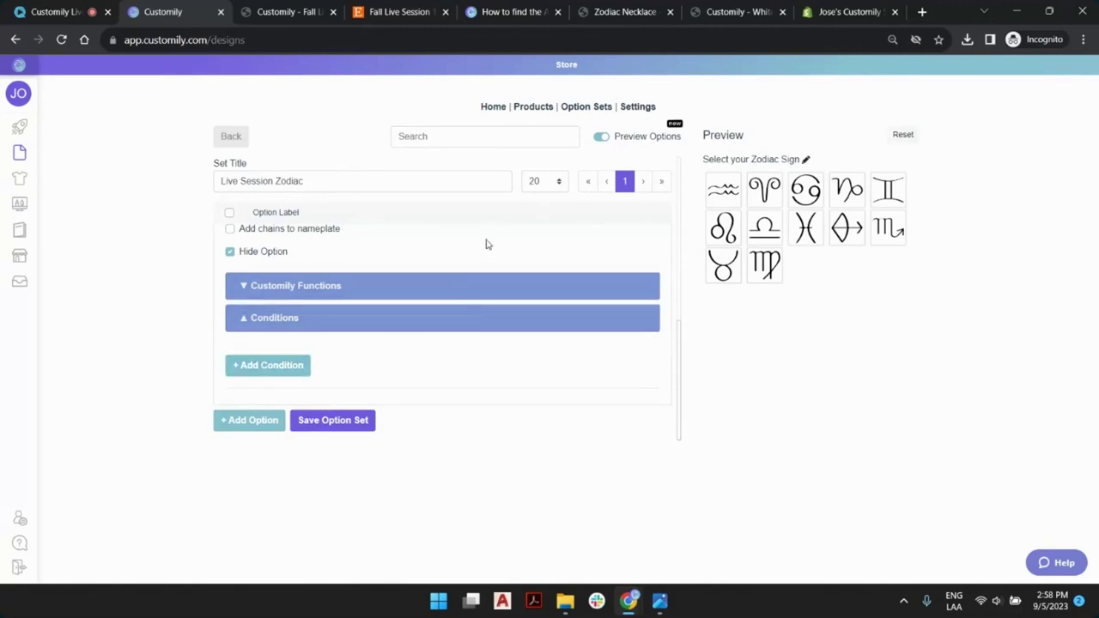
left_click(290, 366)
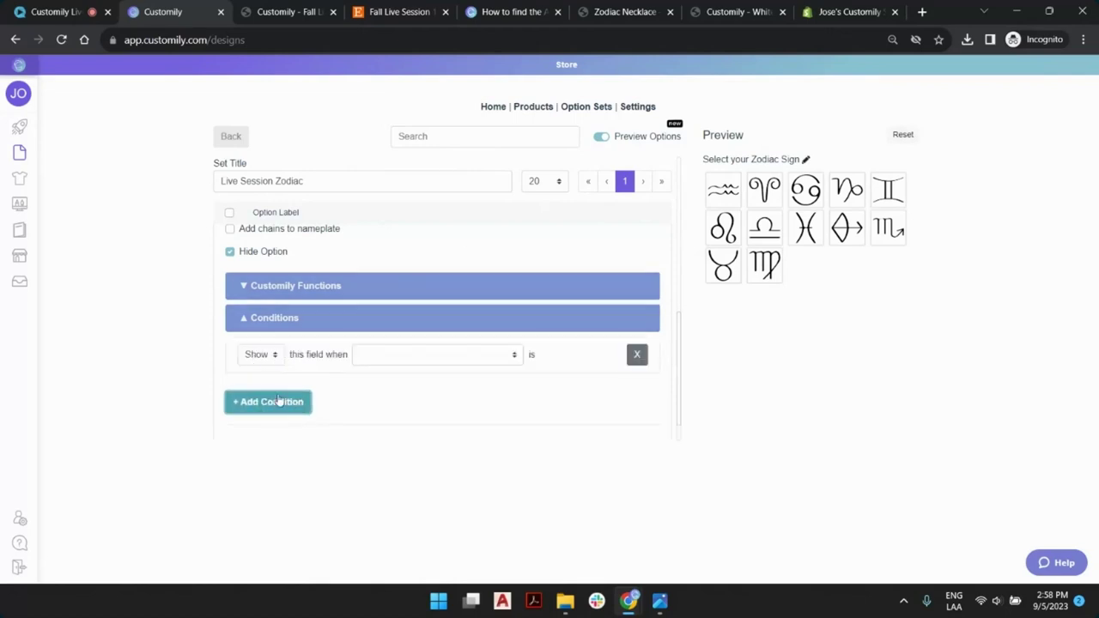
left_click(403, 356)
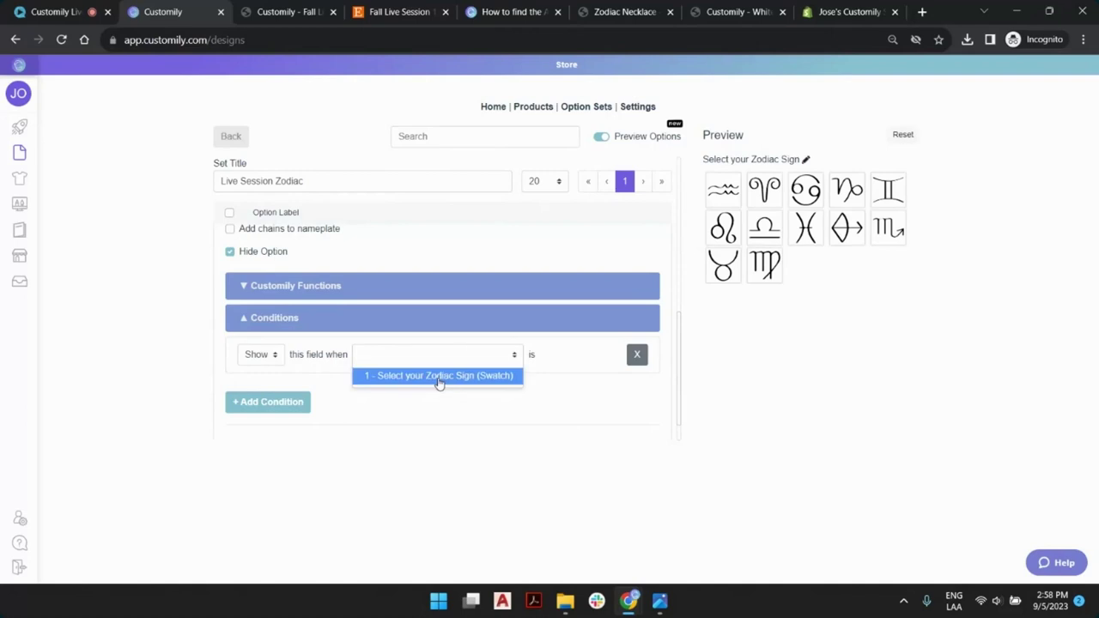
left_click(441, 386)
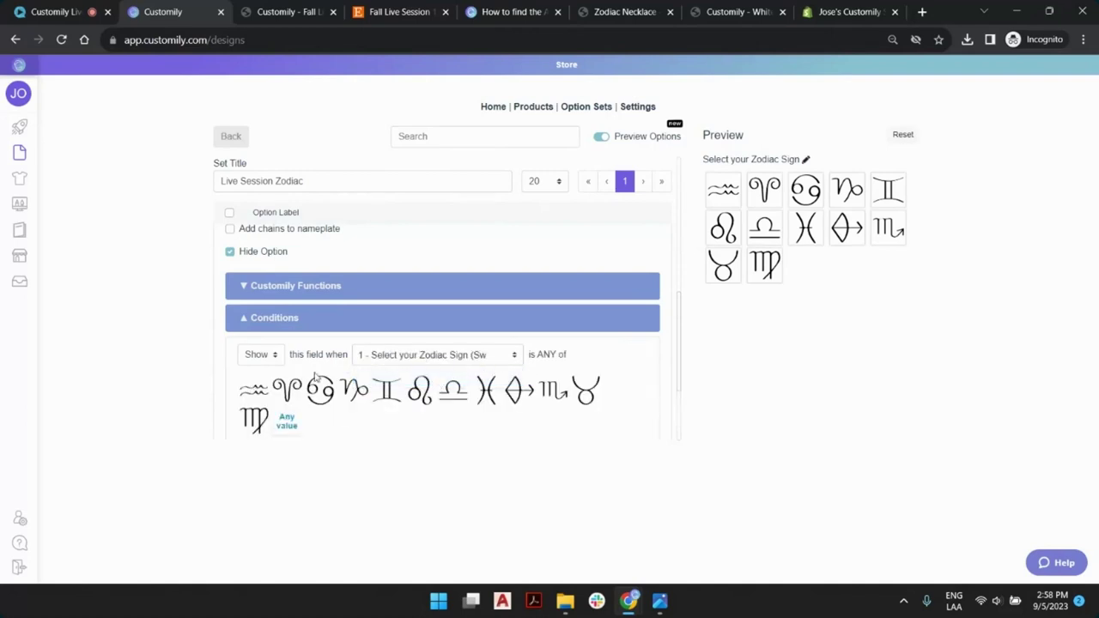
left_click(256, 390)
scroll(356, 292, "up", 4)
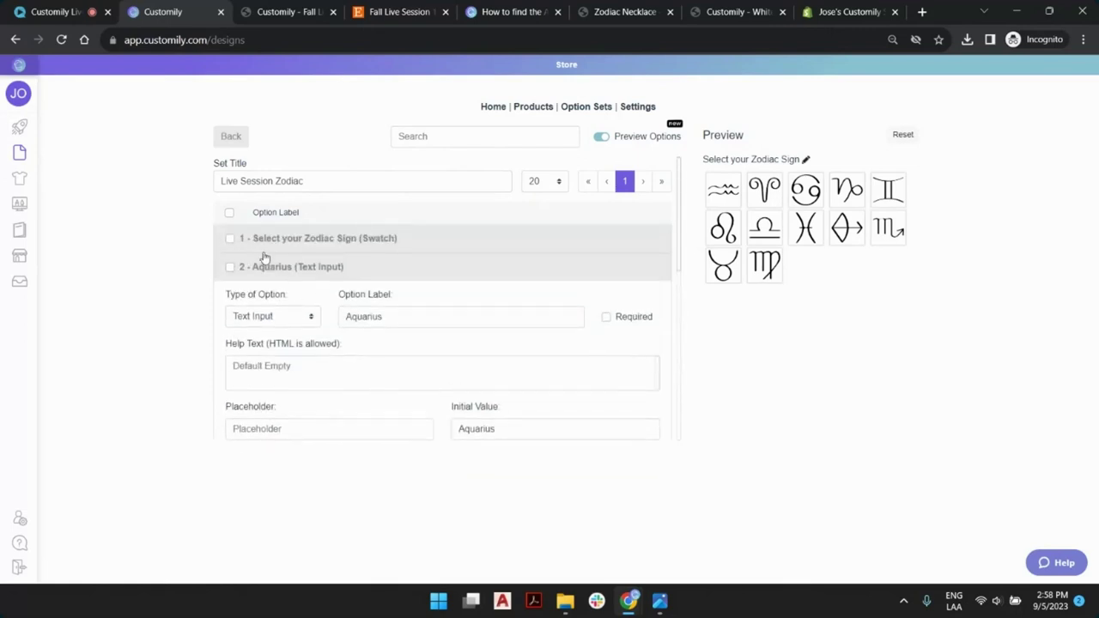
double_click(481, 429)
key("ctrl+c")
left_click(510, 429)
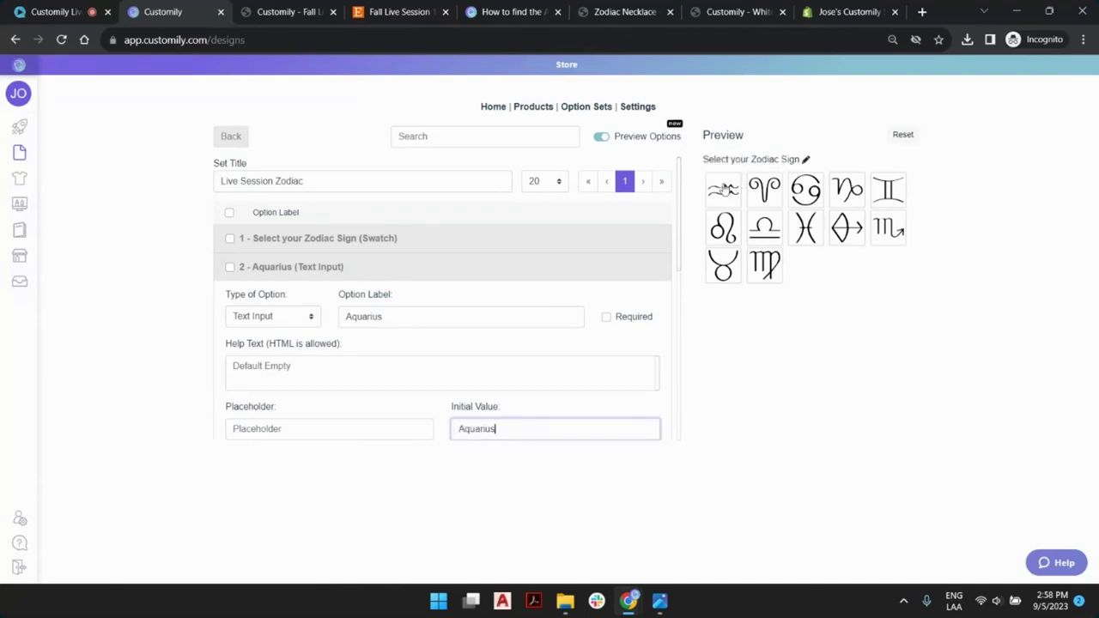
Step: Set the value of the first swatch in the Select your Zodiac Sign option, the Aquarius symbol, to Aquarius
left_click(344, 246)
scroll(347, 257, "down", 3)
scroll(356, 297, "up", 5)
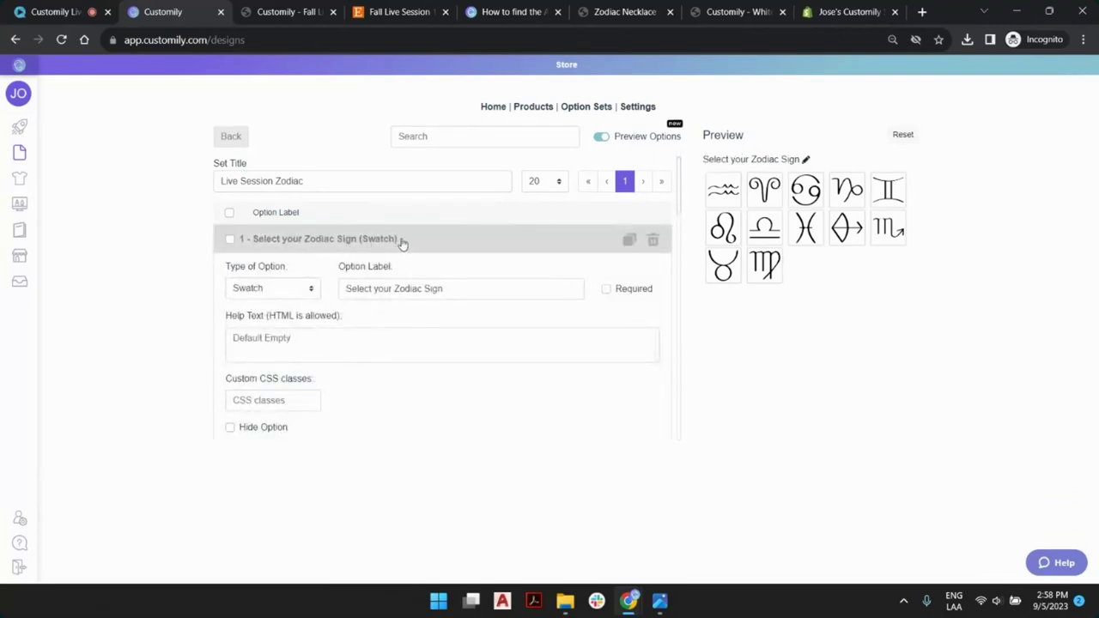
scroll(395, 249, "down", 3)
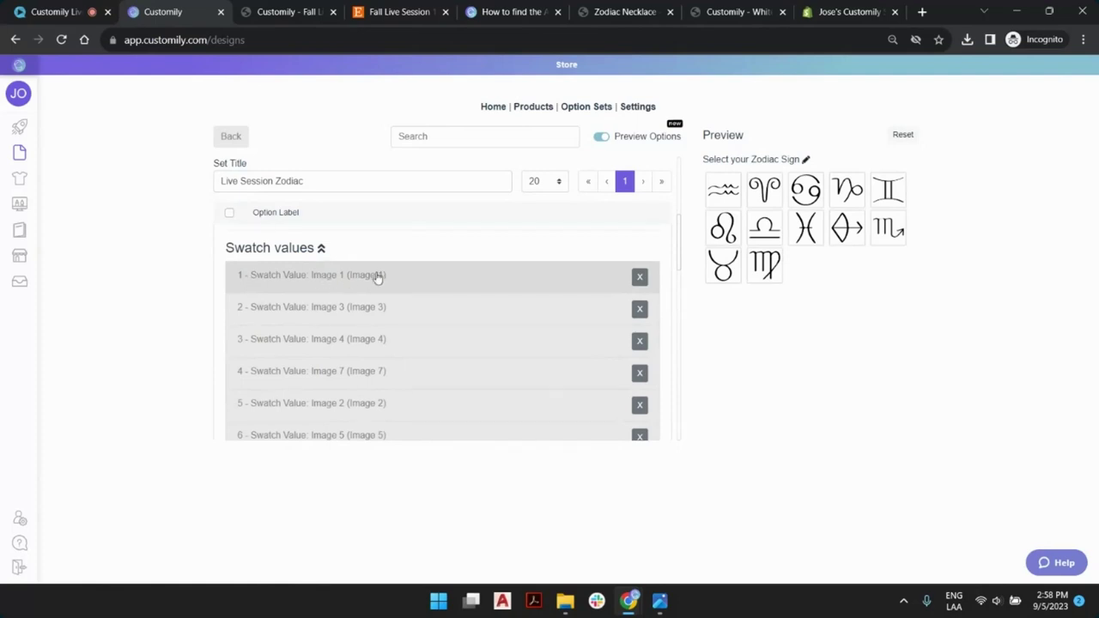
left_click(373, 276)
triple_click(287, 328)
key("ctrl+v")
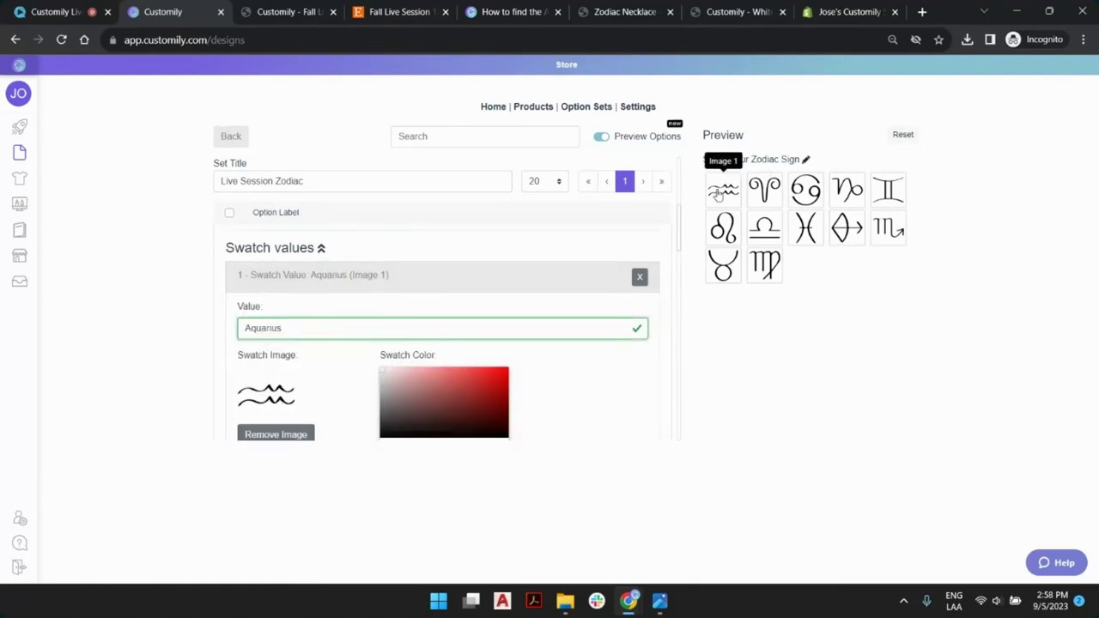
left_click(379, 276)
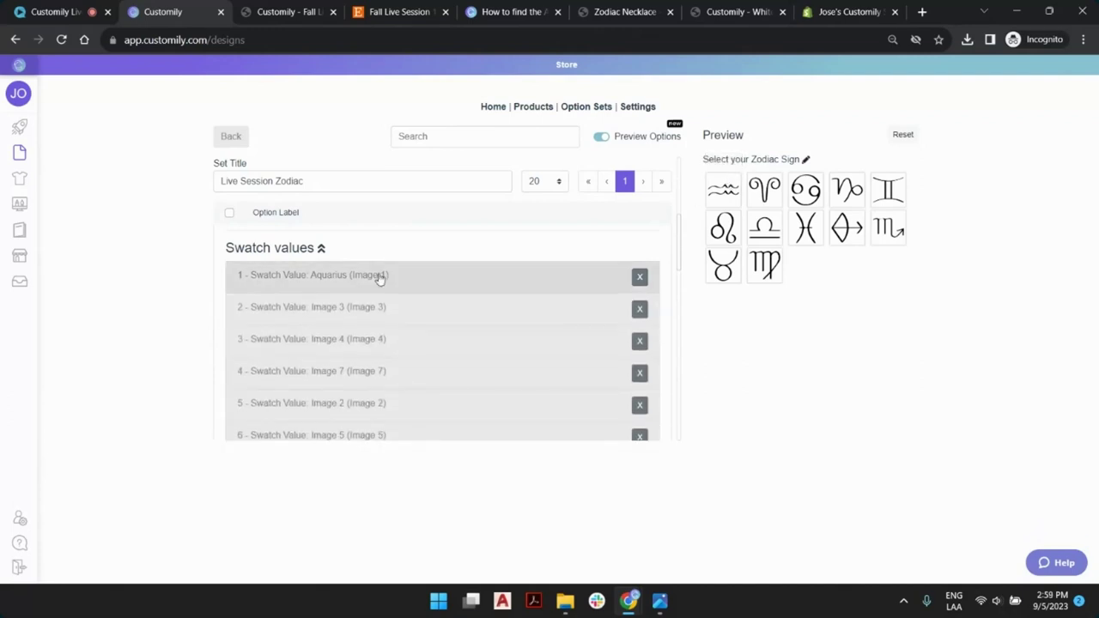
left_click(385, 289)
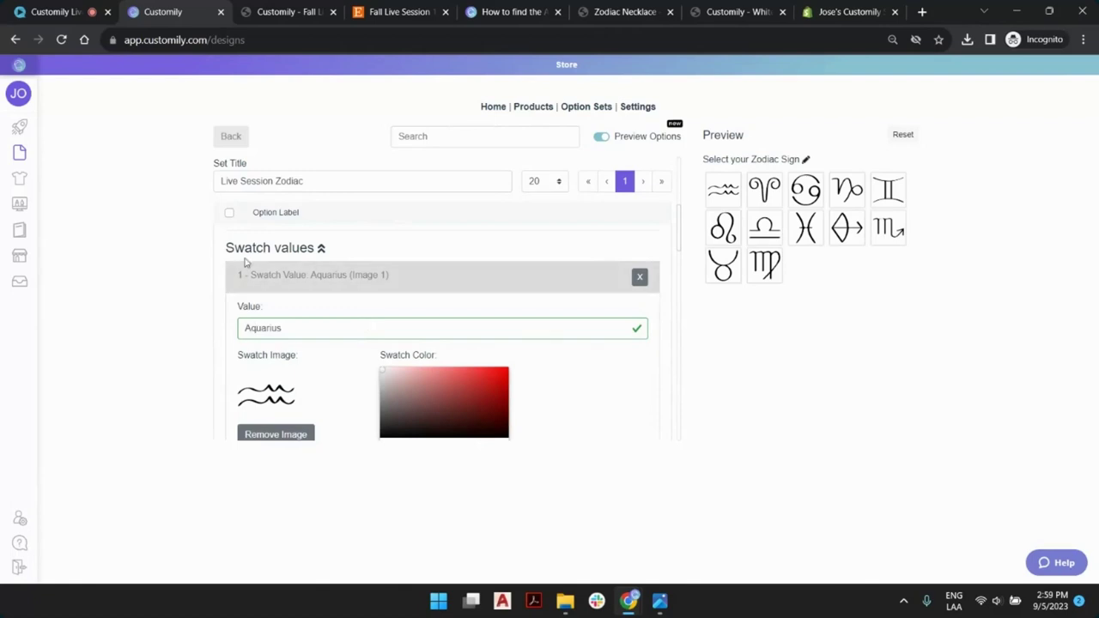
scroll(335, 337, "down", 1)
scroll(323, 317, "up", 1)
left_click(361, 279)
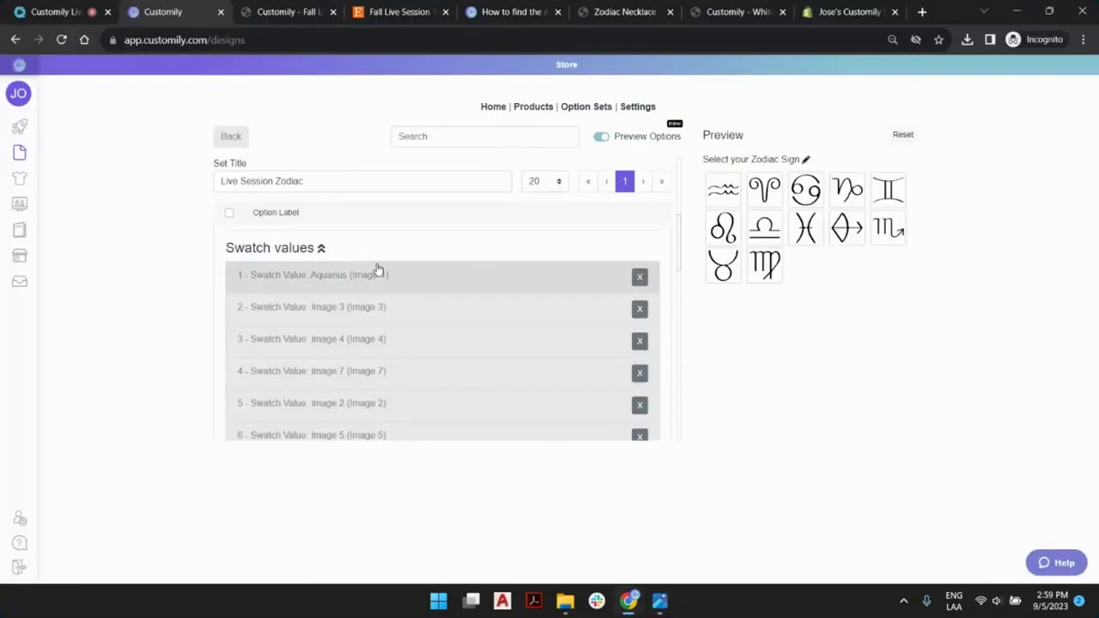
Step: Clone the Aquarius text input option and consult the signs.jpg image for the next zodiac name
scroll(378, 271, "up", 3)
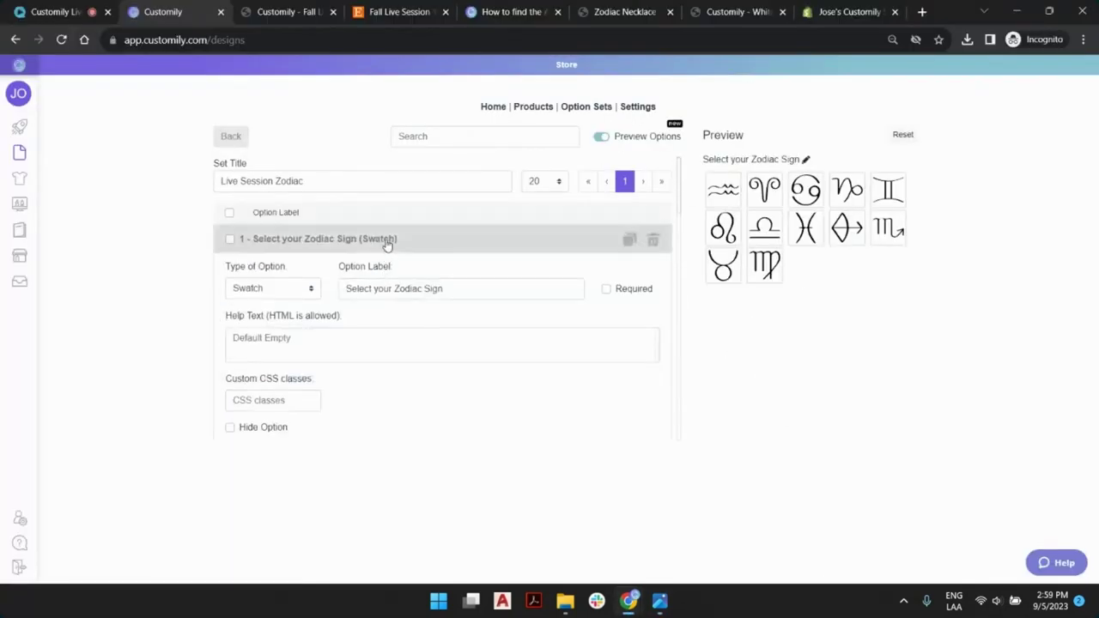
left_click(385, 243)
left_click(381, 267)
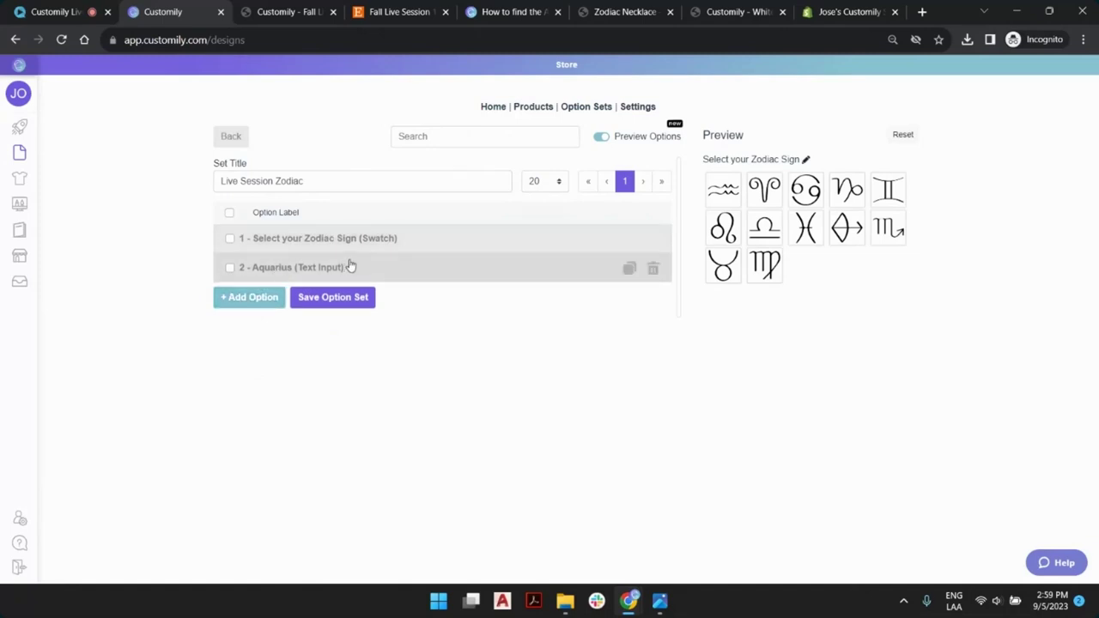
left_click(628, 271)
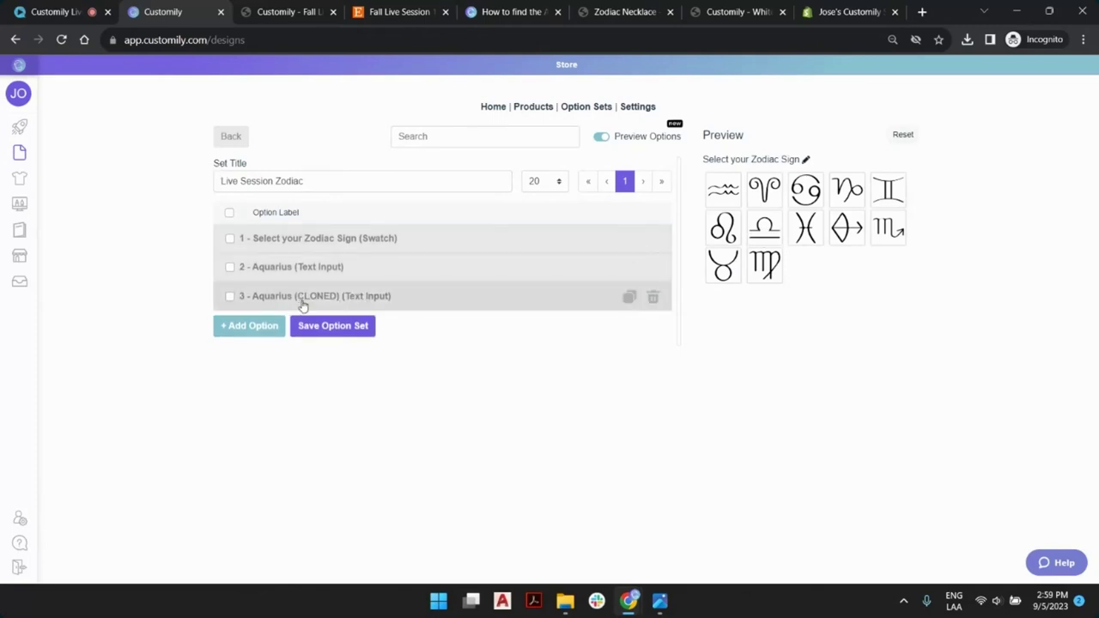
key("alt+Tab")
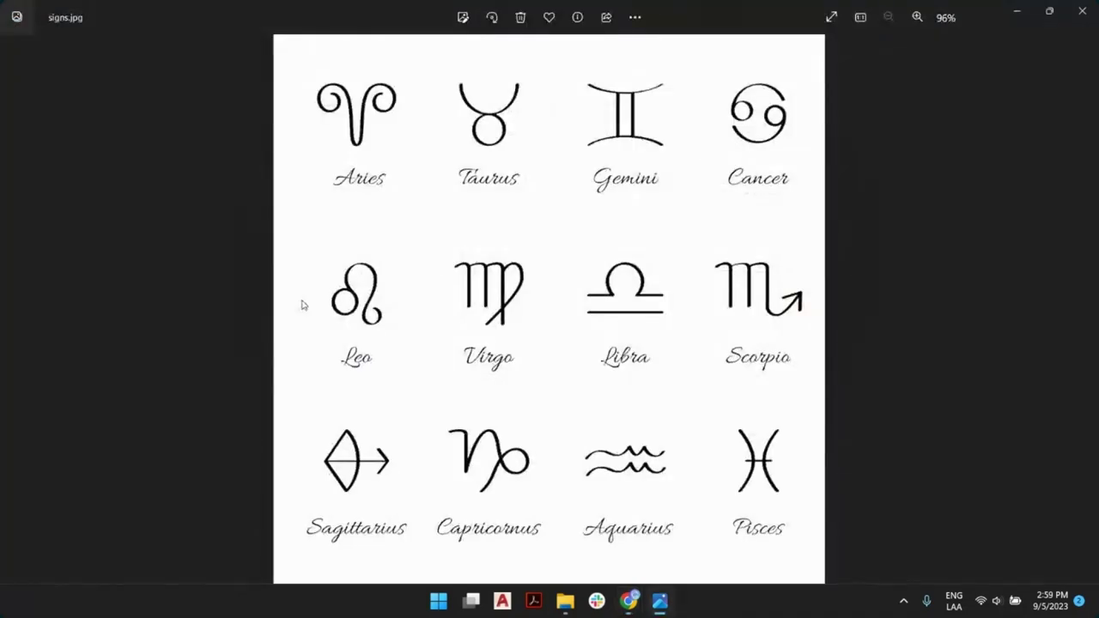
key("alt+Tab")
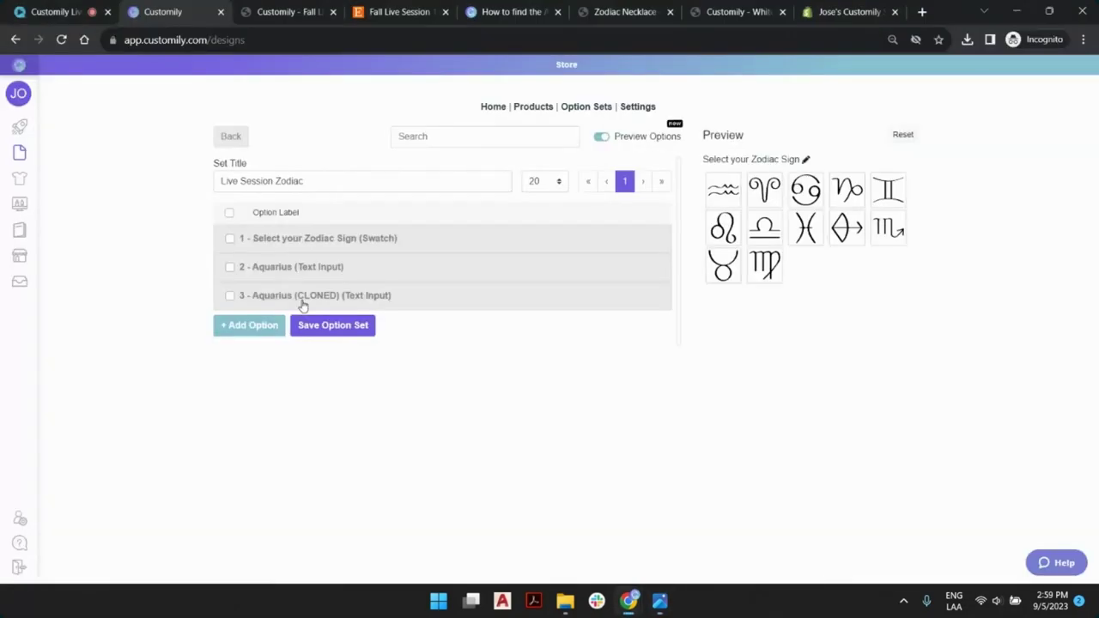
key("alt+Tab")
key("alt+Tab")
Step: Set the option label and initial value of the cloned Aquarius text option to Aries
triple_click(376, 346)
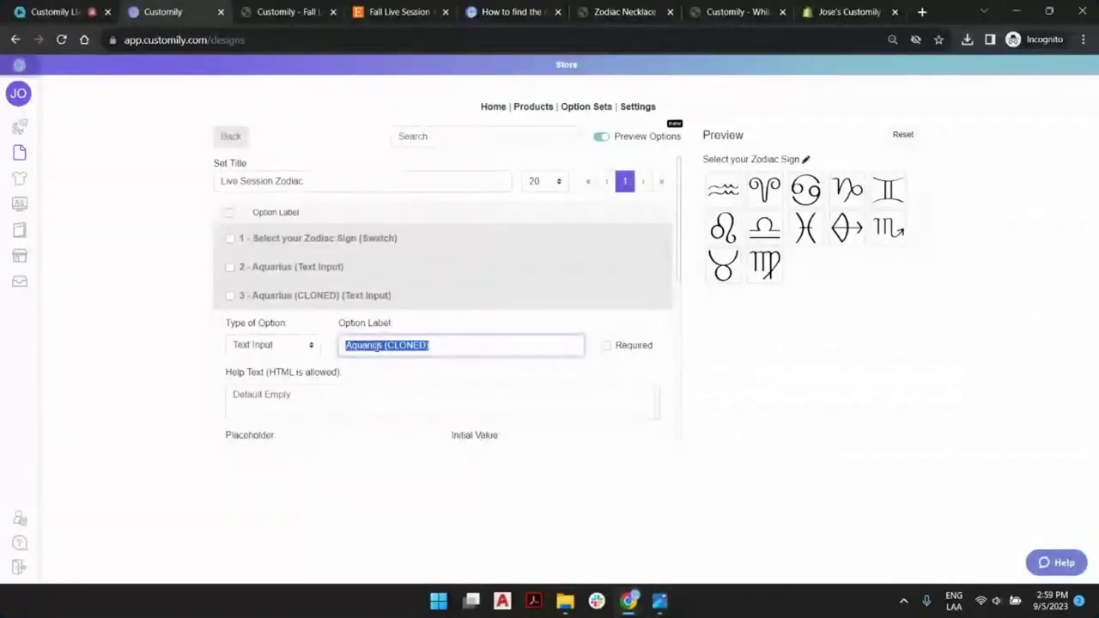
type("Aries")
double_click(370, 347)
key("ctrl+c")
scroll(412, 344, "down", 2)
scroll(403, 341, "up", 2)
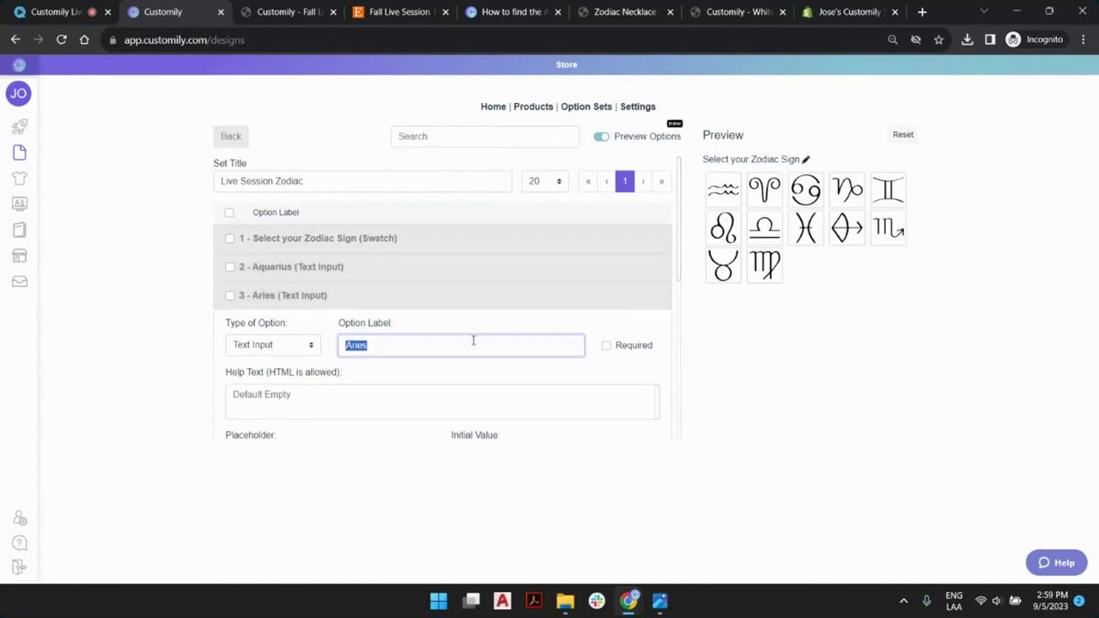
scroll(473, 341, "down", 1)
double_click(477, 386)
key("ctrl+v")
Step: Change the Aries text option's condition so it shows only for the Aries symbol instead of the Aquarius symbol
scroll(438, 346, "down", 4)
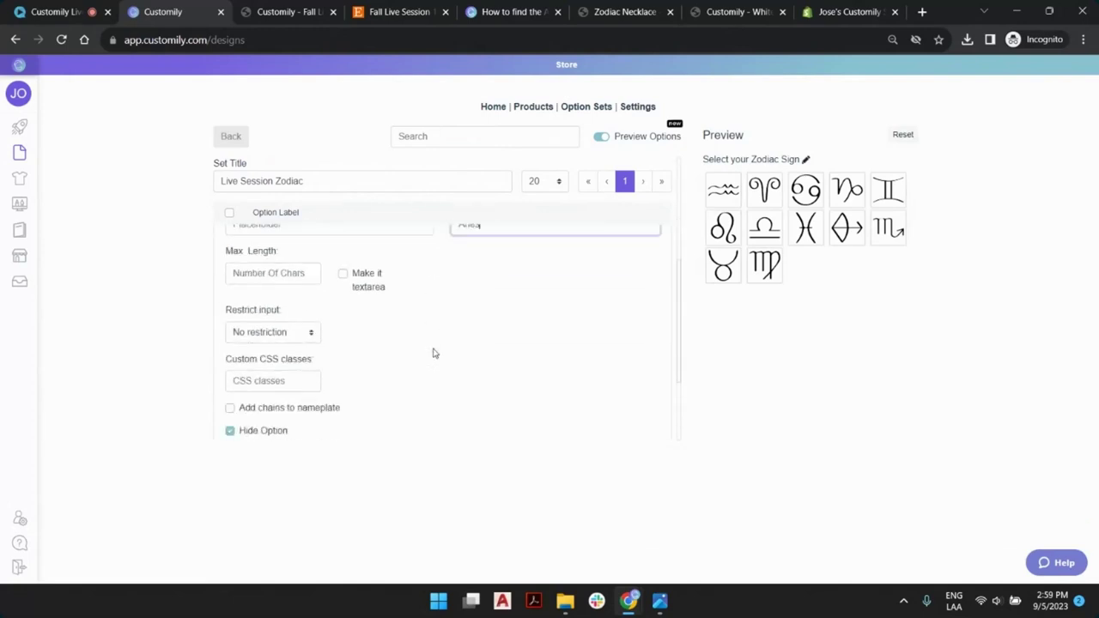
left_click(317, 381)
scroll(317, 380, "down", 1)
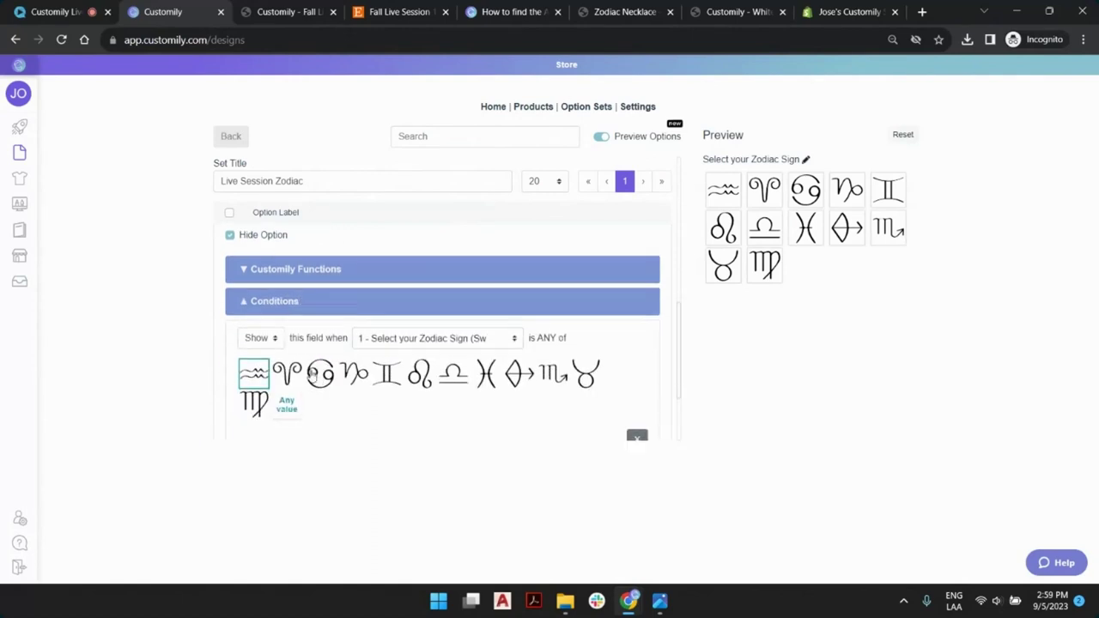
left_click(289, 377)
left_click(253, 382)
scroll(395, 361, "up", 5)
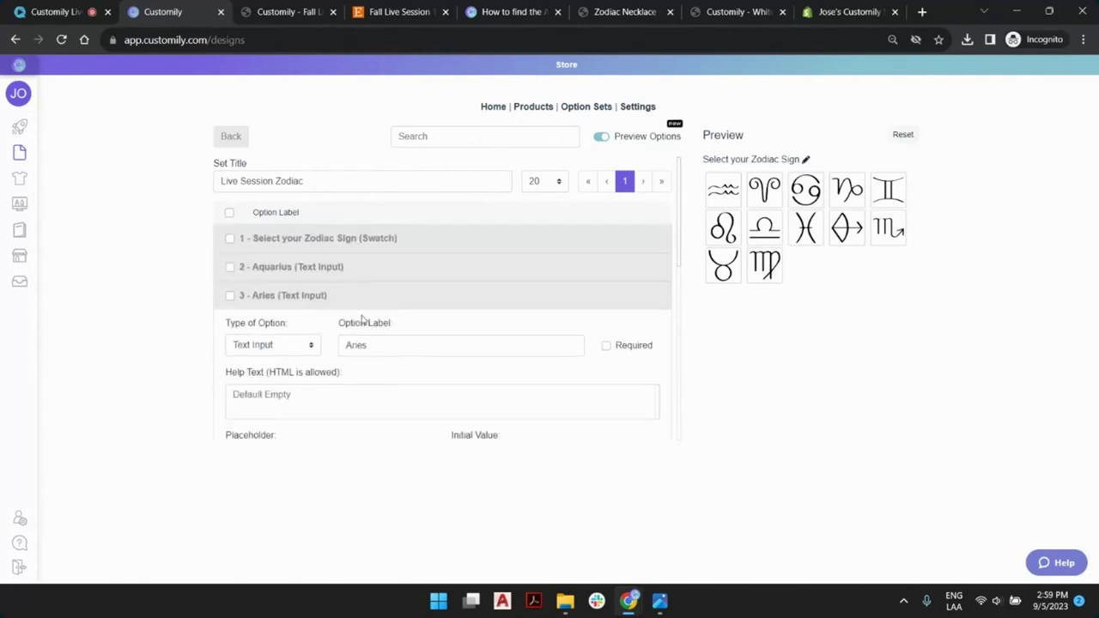
Step: Set the value of the second zodiac swatch, the Aries symbol, to Aries
left_click(338, 241)
scroll(338, 267, "down", 4)
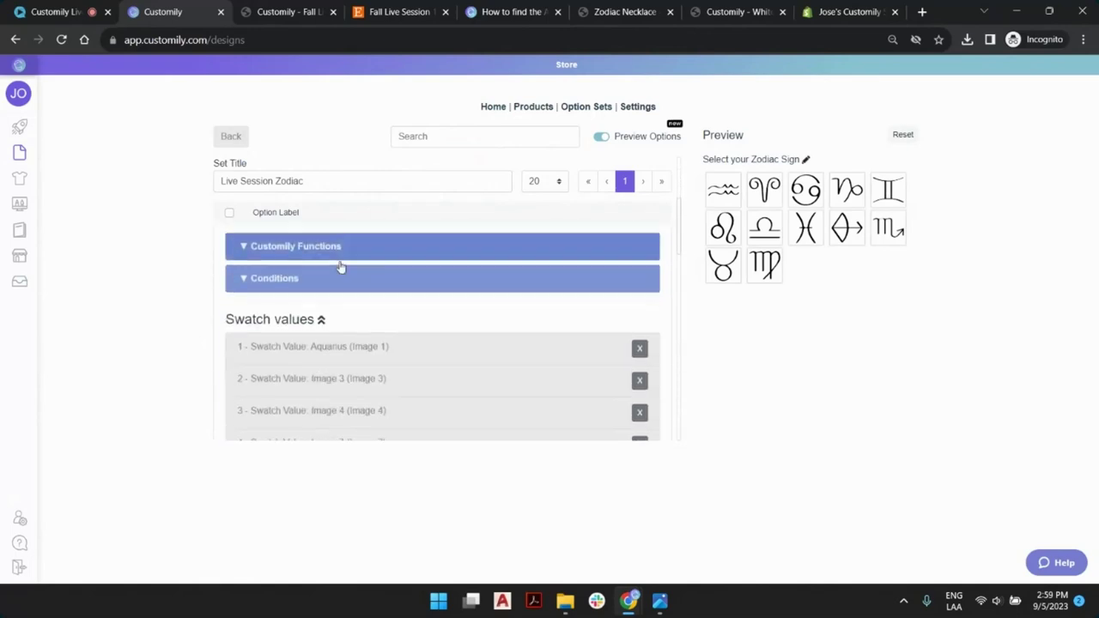
left_click(333, 307)
left_click(277, 358)
key("ctrl+a")
type("Aries")
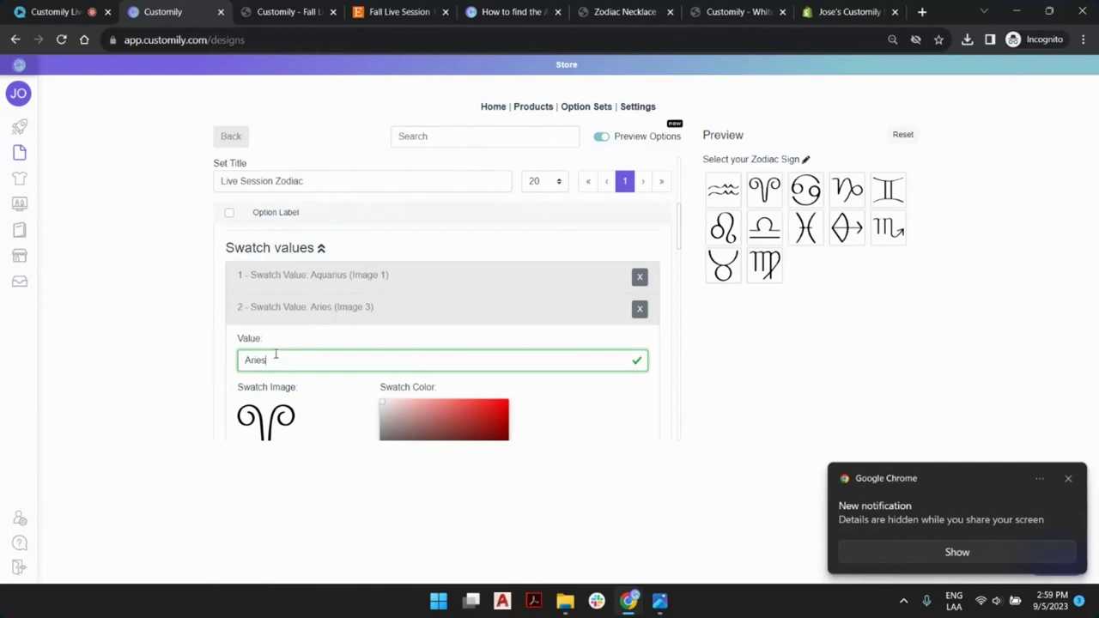
Step: Clear all desktop notifications and return to the swatch values
key("alt+Tab")
key("alt+Tab")
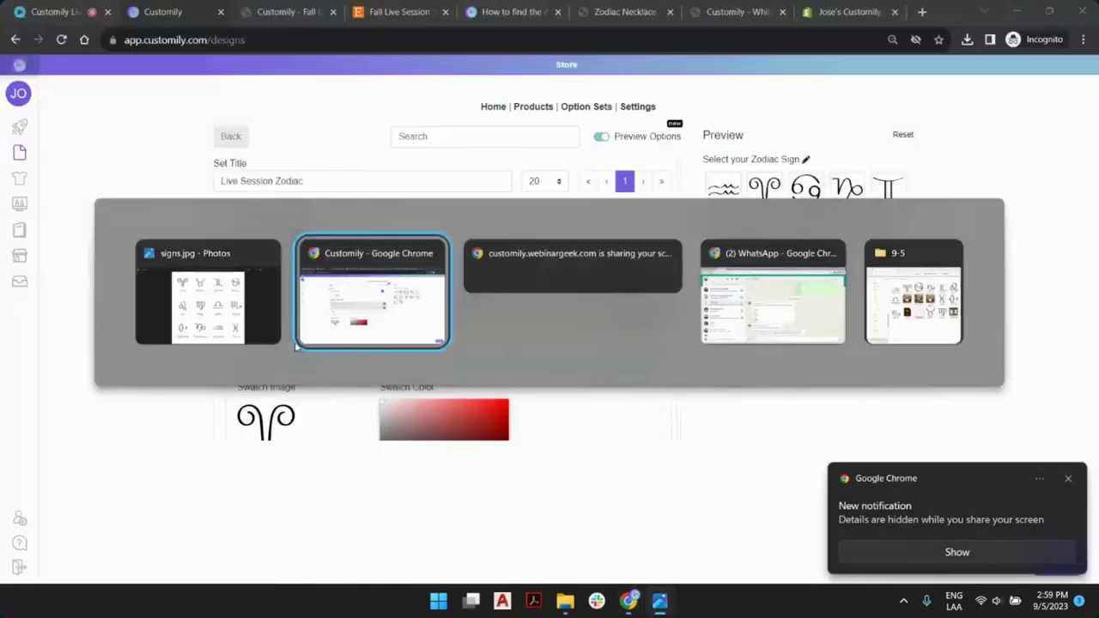
left_click(1079, 600)
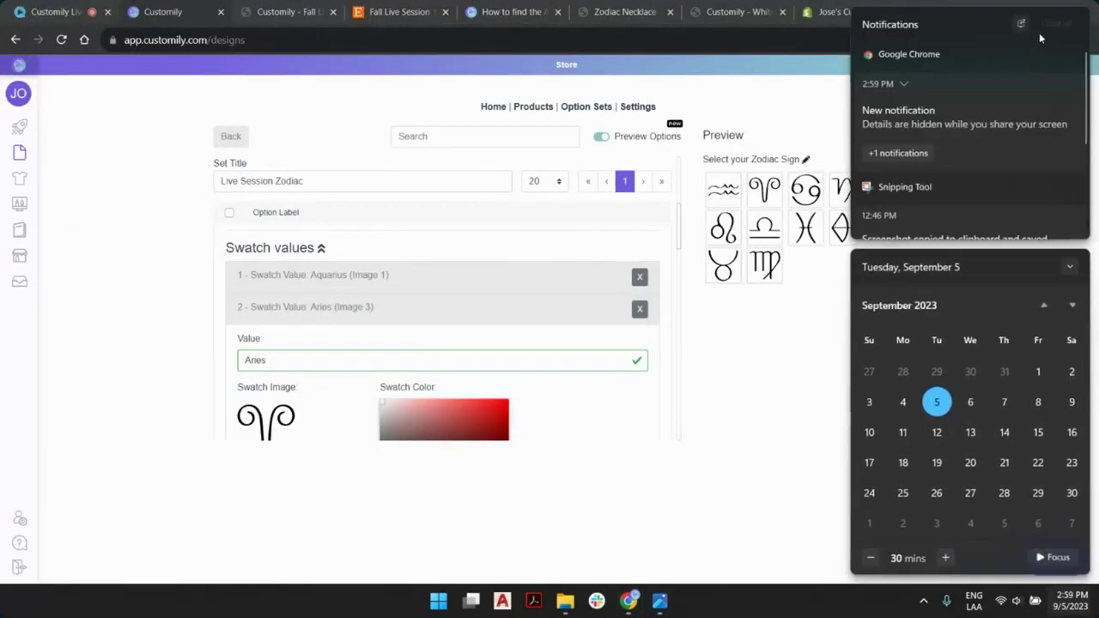
left_click(1034, 28)
left_click(716, 388)
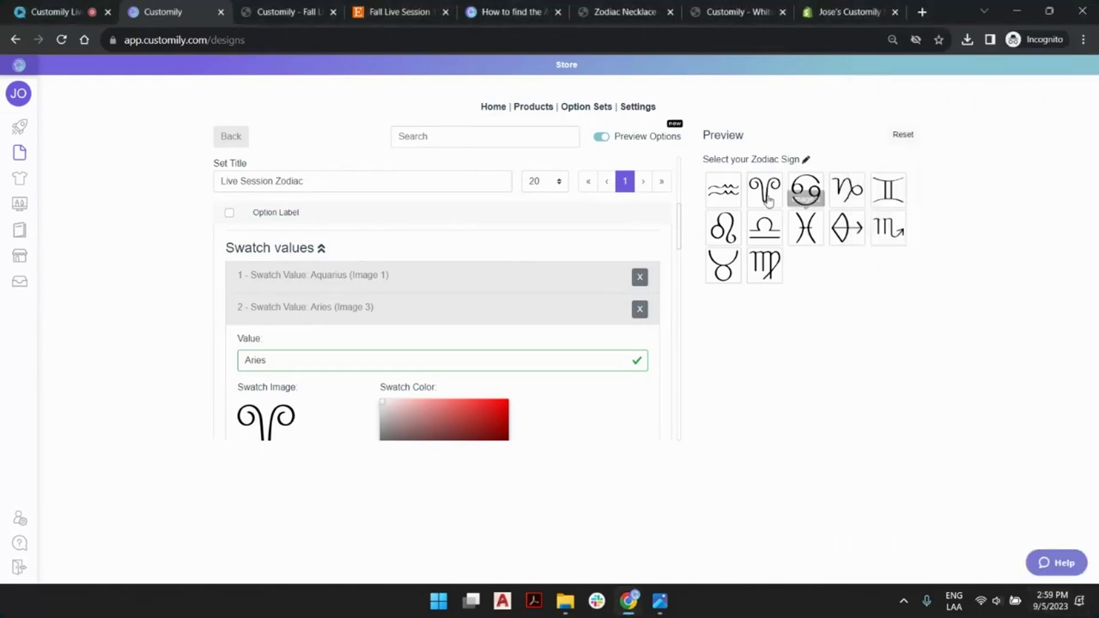
Step: Consult the signs.jpg image and set the value of the third zodiac swatch, Image 4, to Cancer
key("alt+Tab")
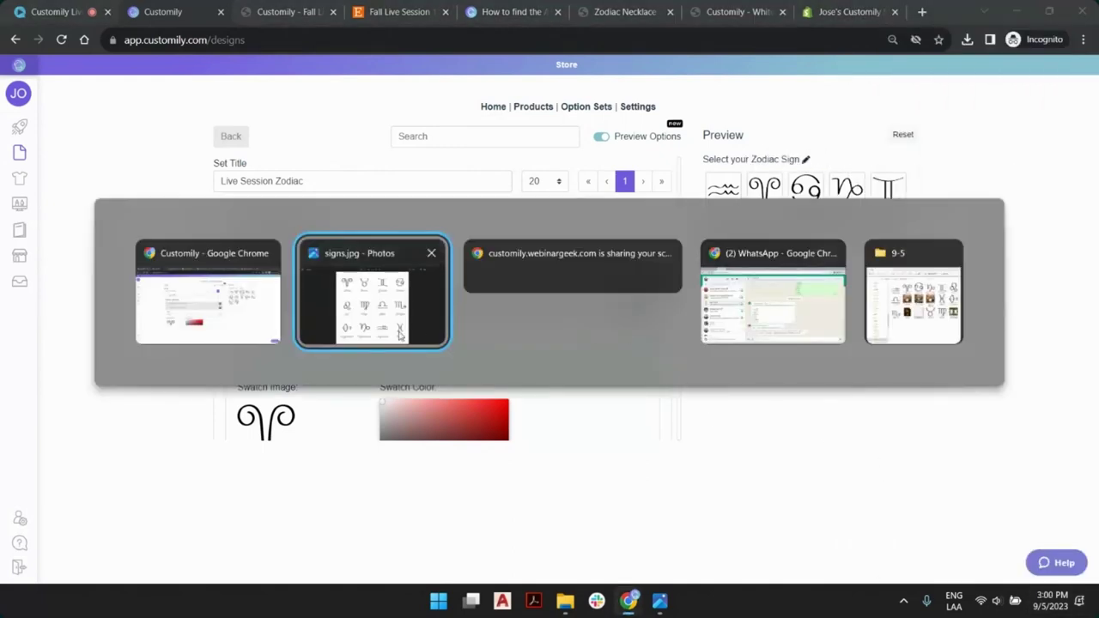
key("alt+Tab")
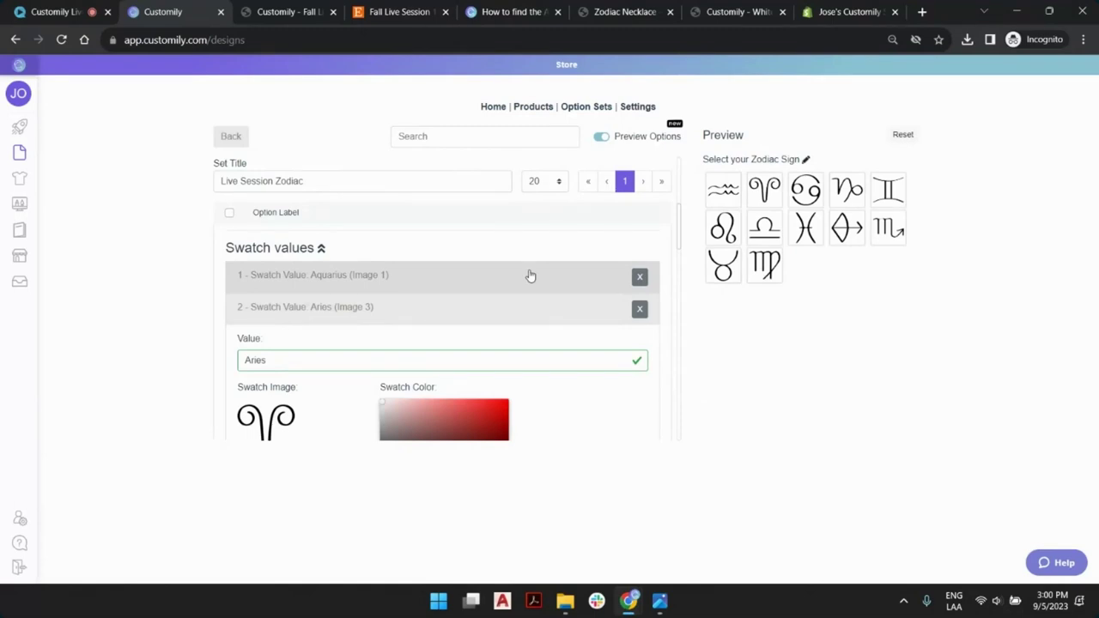
left_click(393, 307)
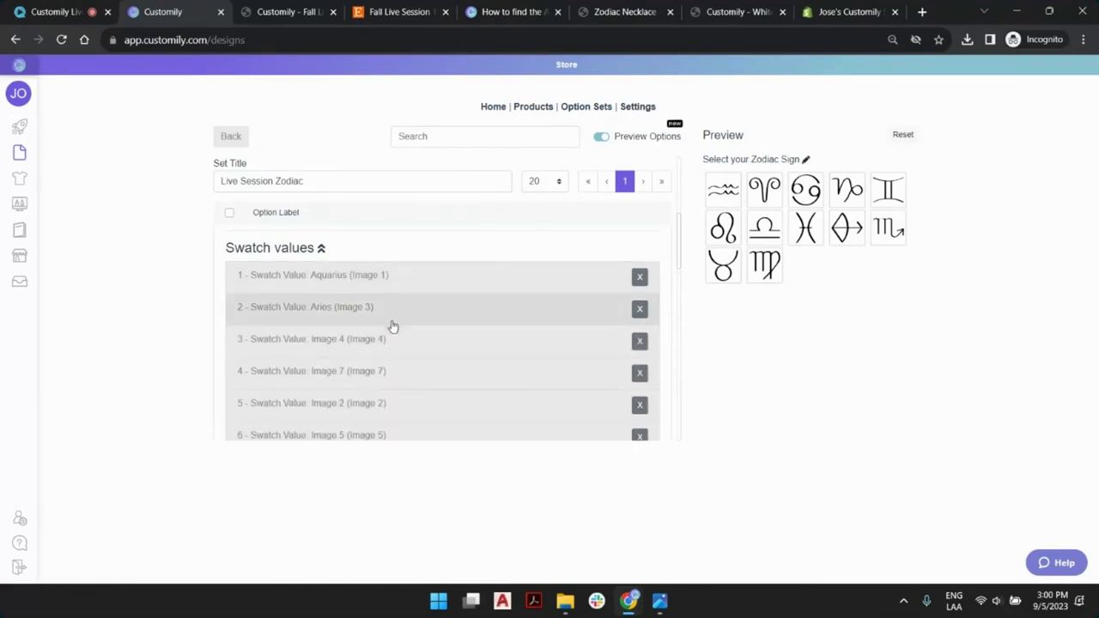
left_click(392, 342)
scroll(334, 380, "down", 3)
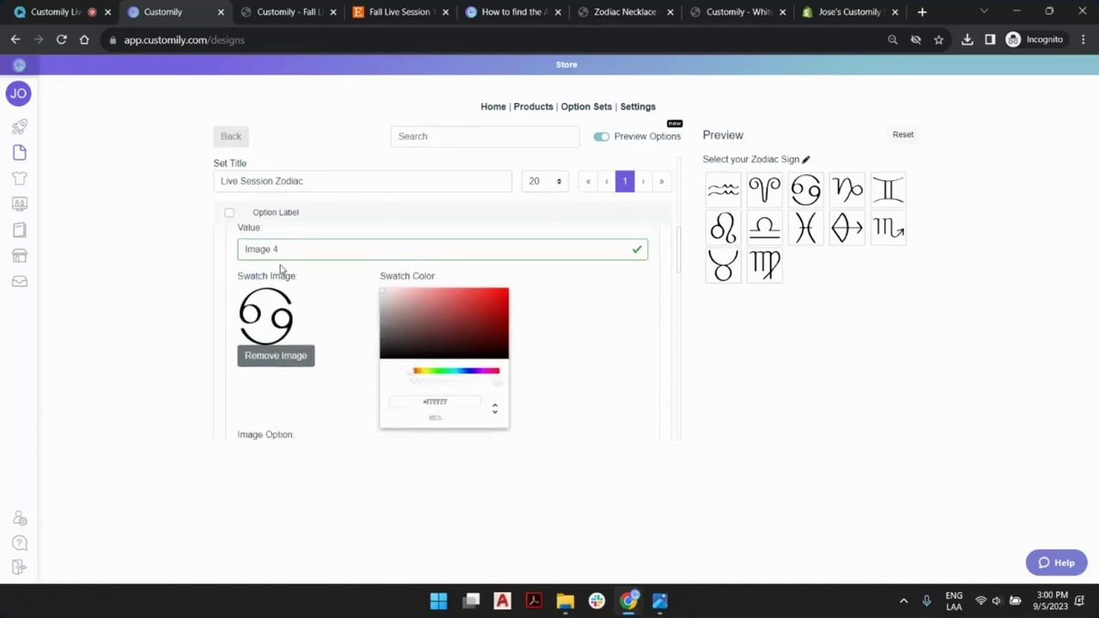
scroll(283, 270, "up", 1)
double_click(268, 324)
type("Cancer")
double_click(268, 324)
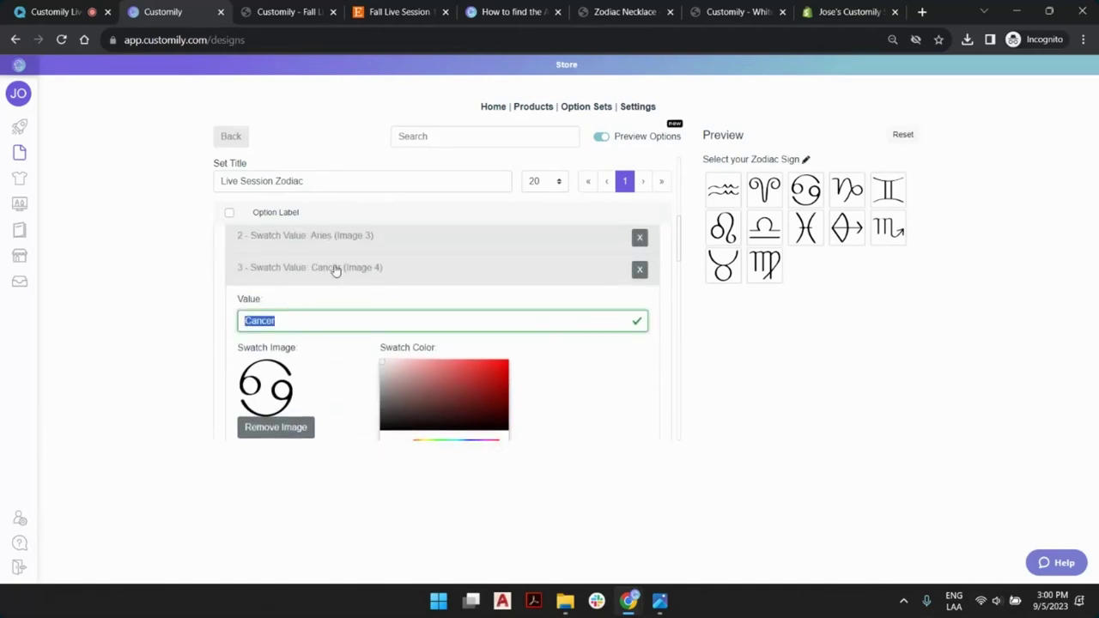
Step: Clone the Aries text input option and set the clone's option label and initial value to Cancer
scroll(400, 275, "down", 10)
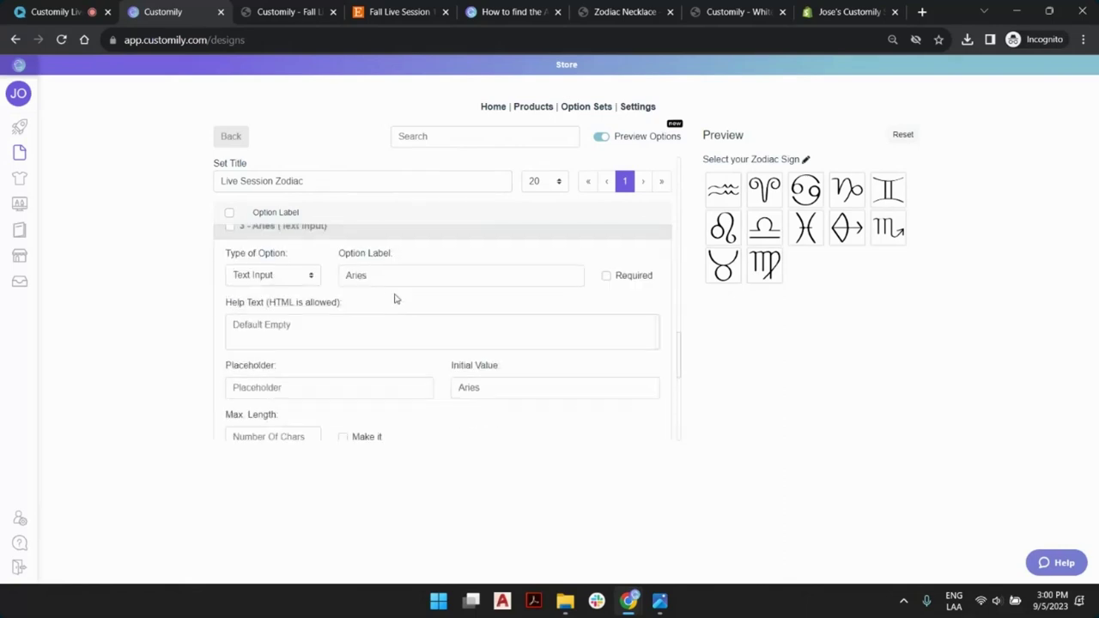
scroll(395, 303, "up", 3)
left_click(356, 369)
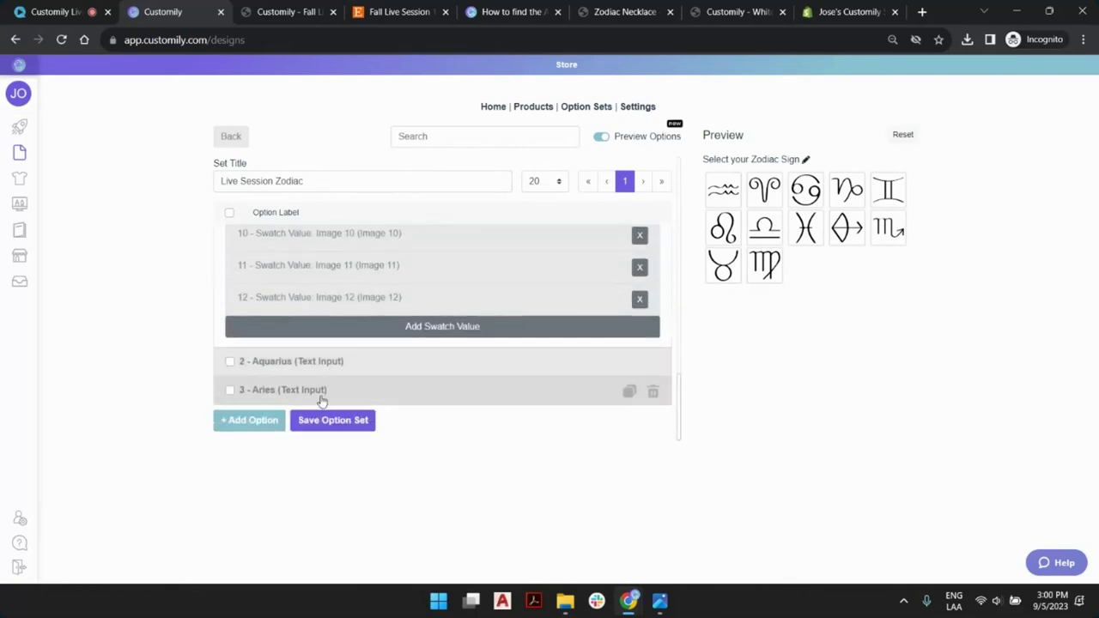
left_click(630, 392)
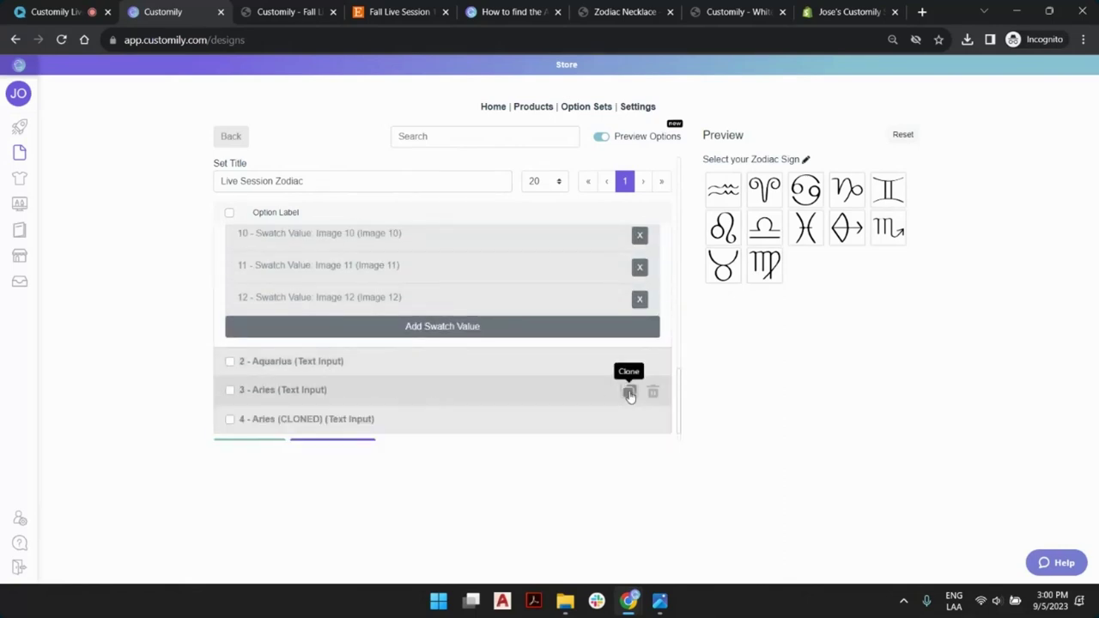
left_click(399, 418)
triple_click(386, 396)
type("Cancer")
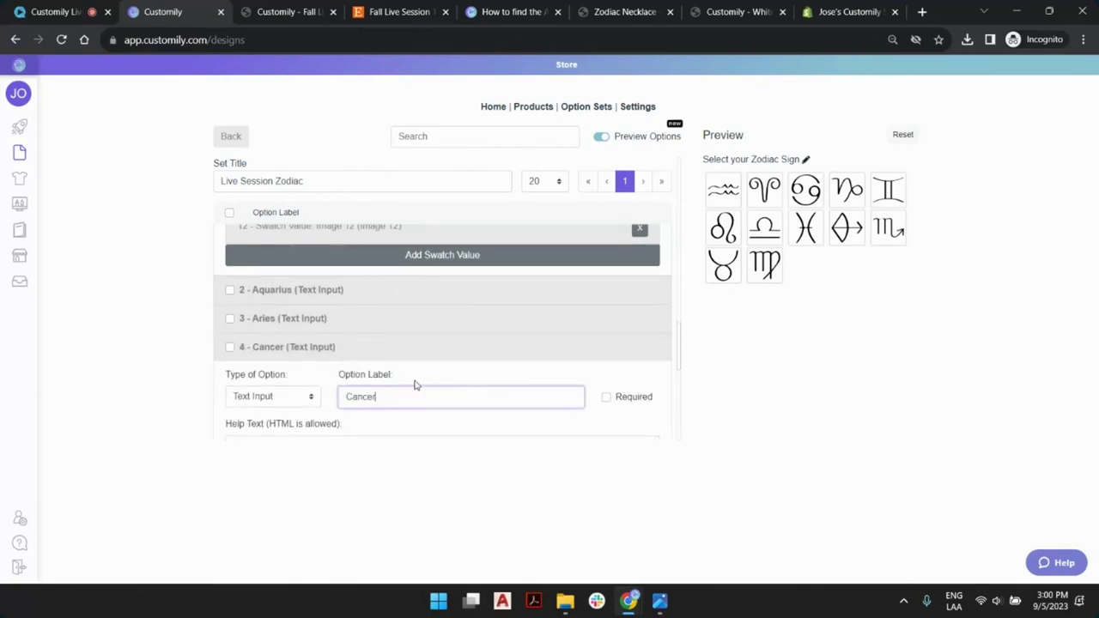
scroll(414, 386, "down", 3)
left_click(481, 364)
type("Cancer")
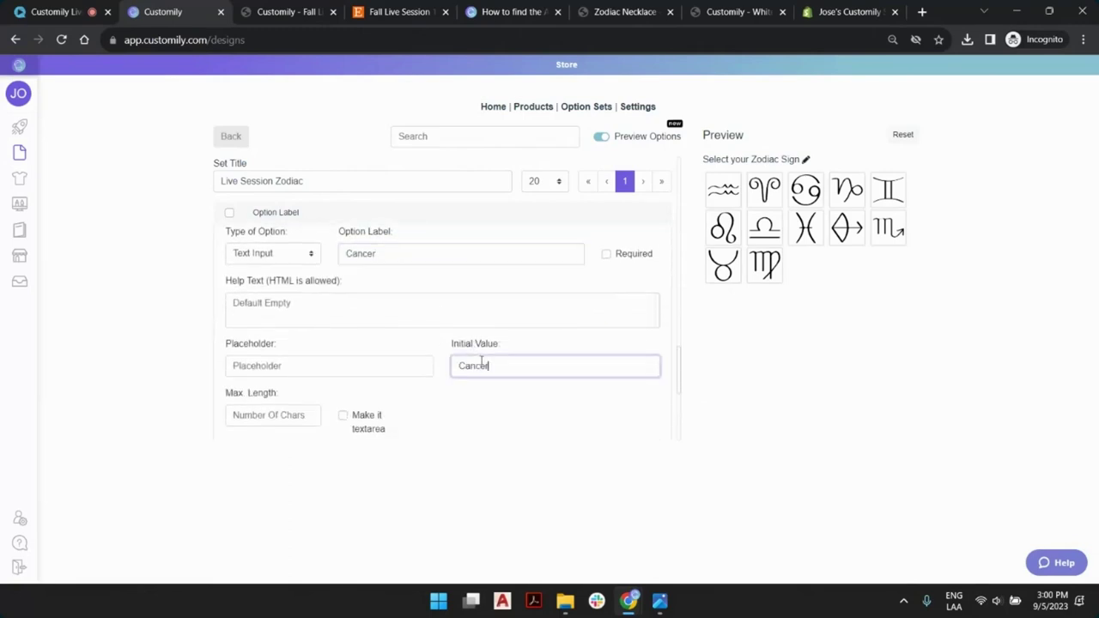
Step: Change the Cancer text option's condition so it shows only when the zodiac swatch is the Cancer symbol
scroll(378, 333, "down", 5)
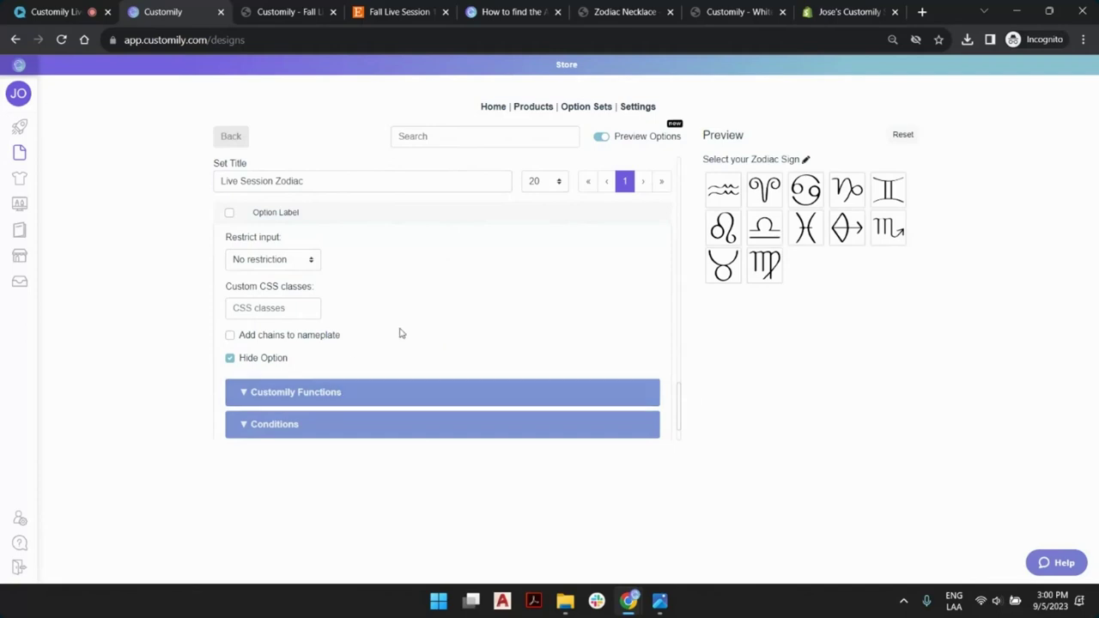
scroll(361, 271, "down", 2)
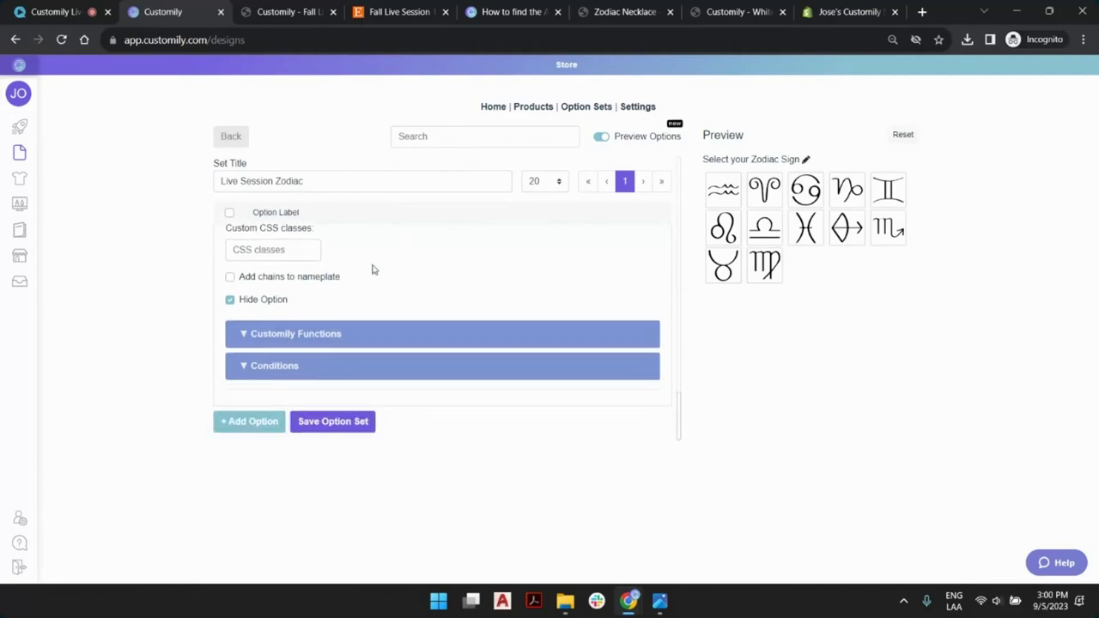
left_click(329, 370)
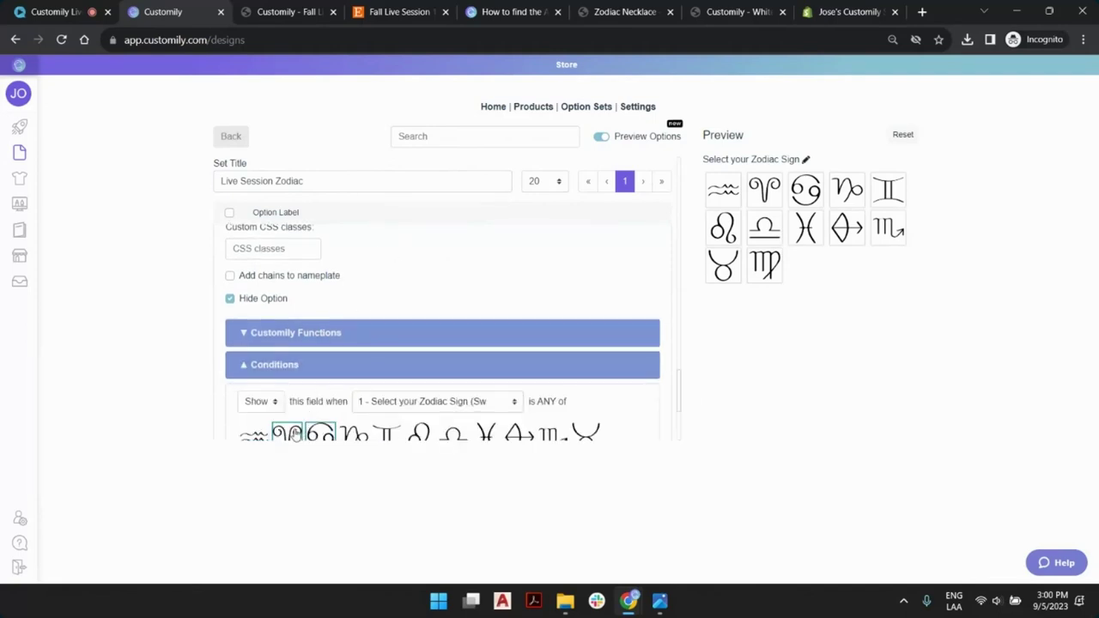
left_click(319, 433)
scroll(292, 387, "down", 1)
scroll(454, 380, "down", 3)
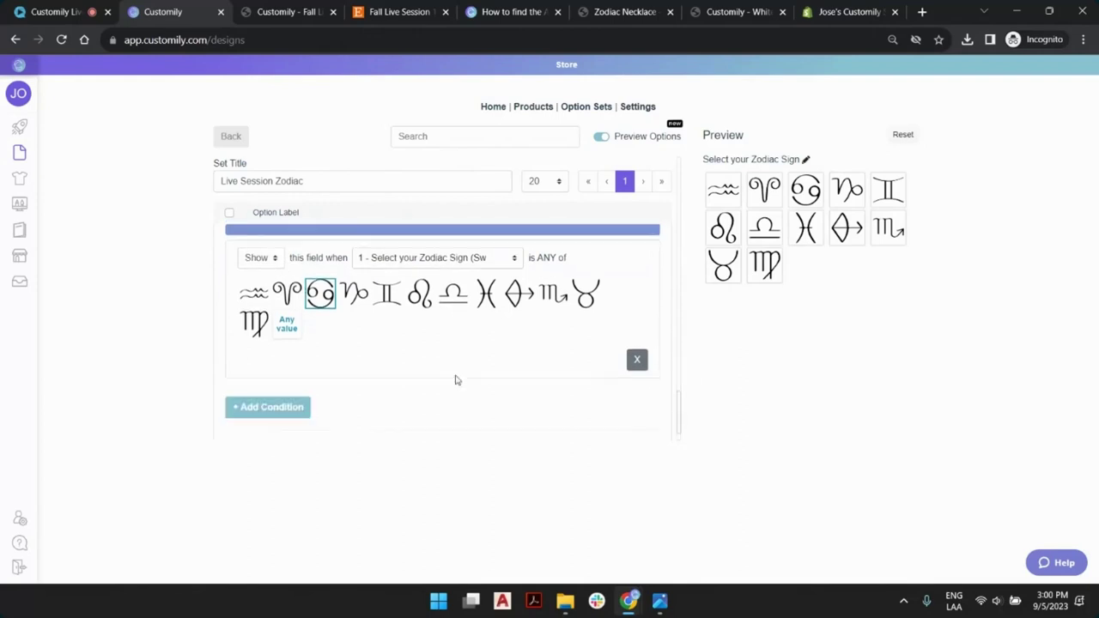
Step: Save the Live Session Zodiac option set with its Aquarius, Aries and Cancer text options
scroll(392, 369, "up", 6)
scroll(395, 335, "up", 1)
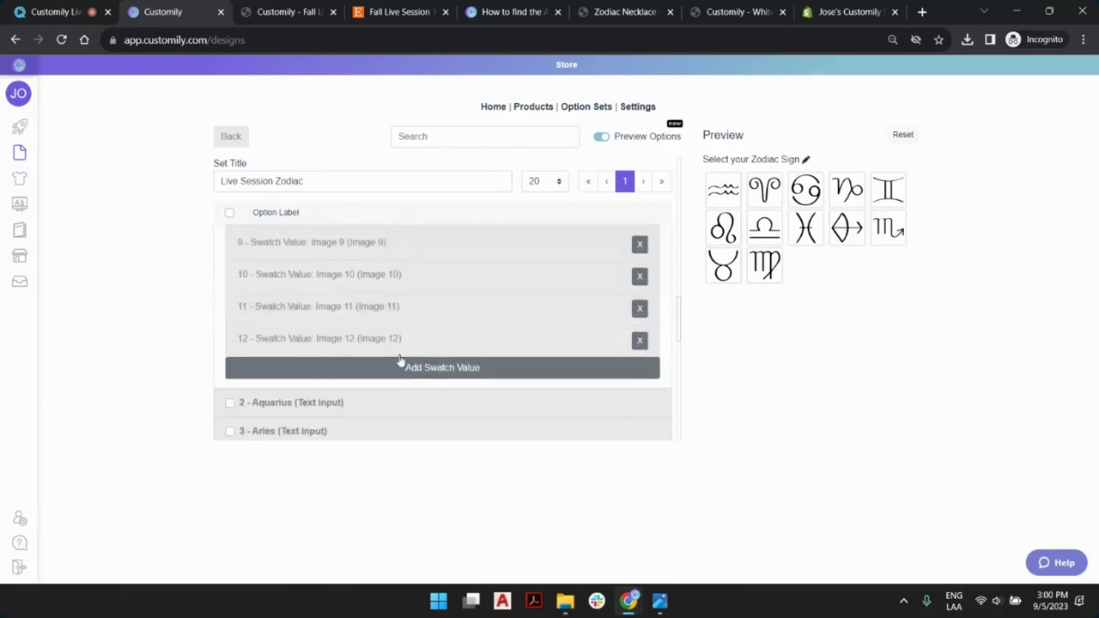
scroll(400, 364, "down", 1)
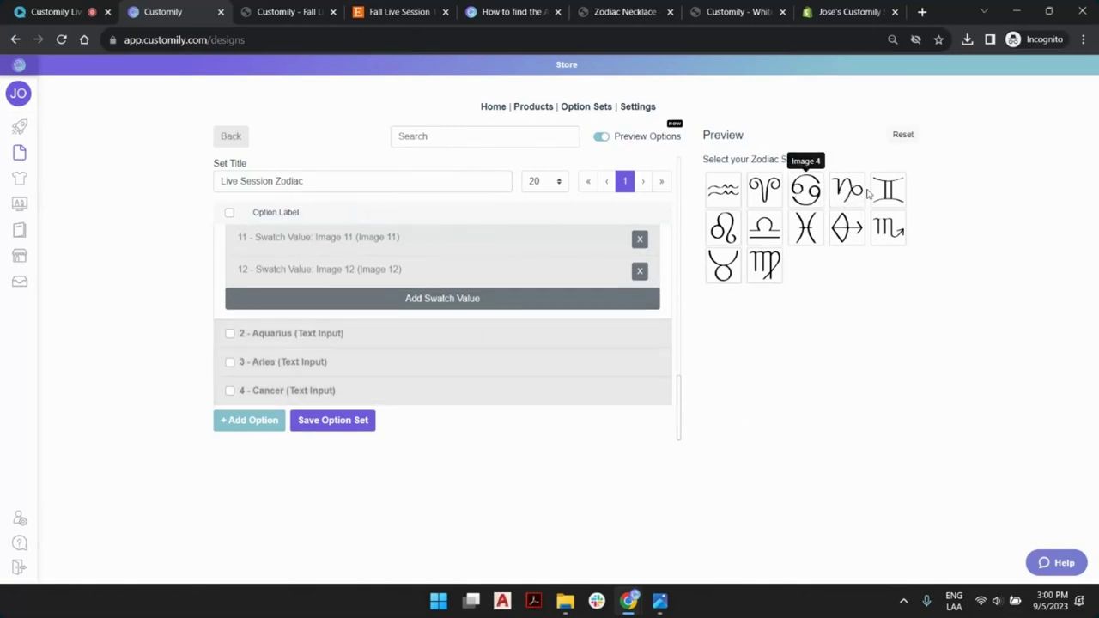
left_click(358, 429)
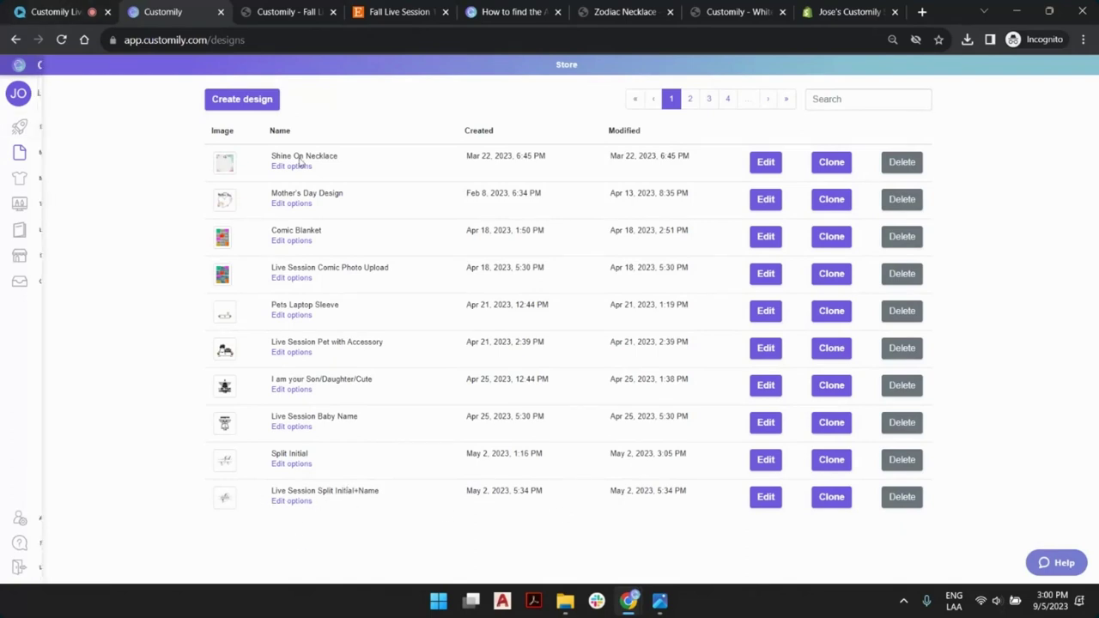
Step: Start a new product from my product bases, searching "neck" for the Live Session Star Necklace, and accept its Default print area
left_click(28, 135)
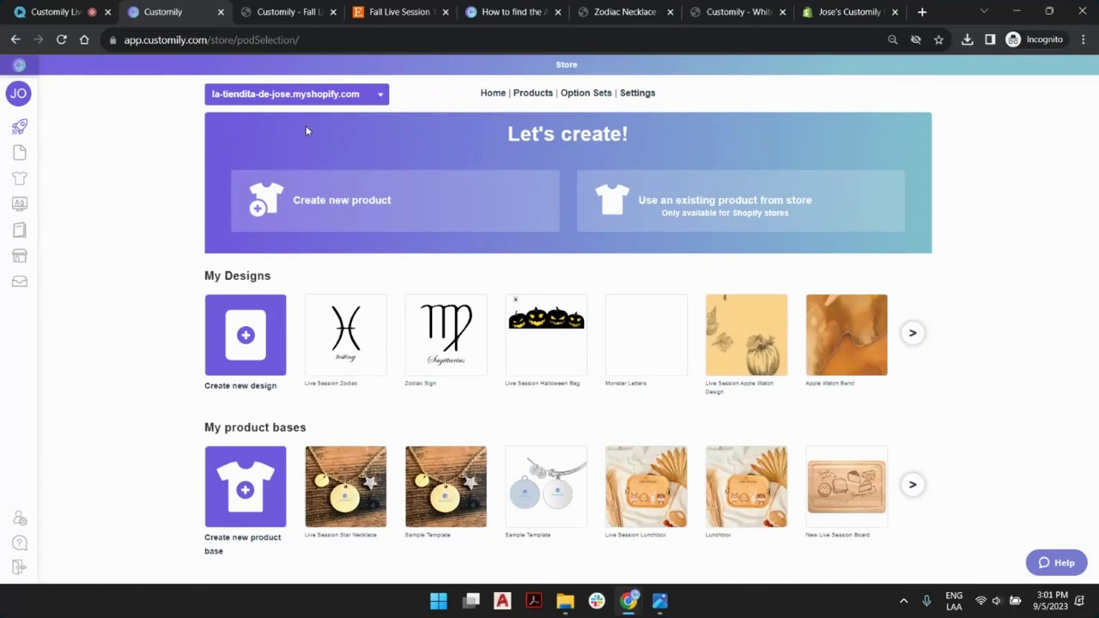
left_click(398, 189)
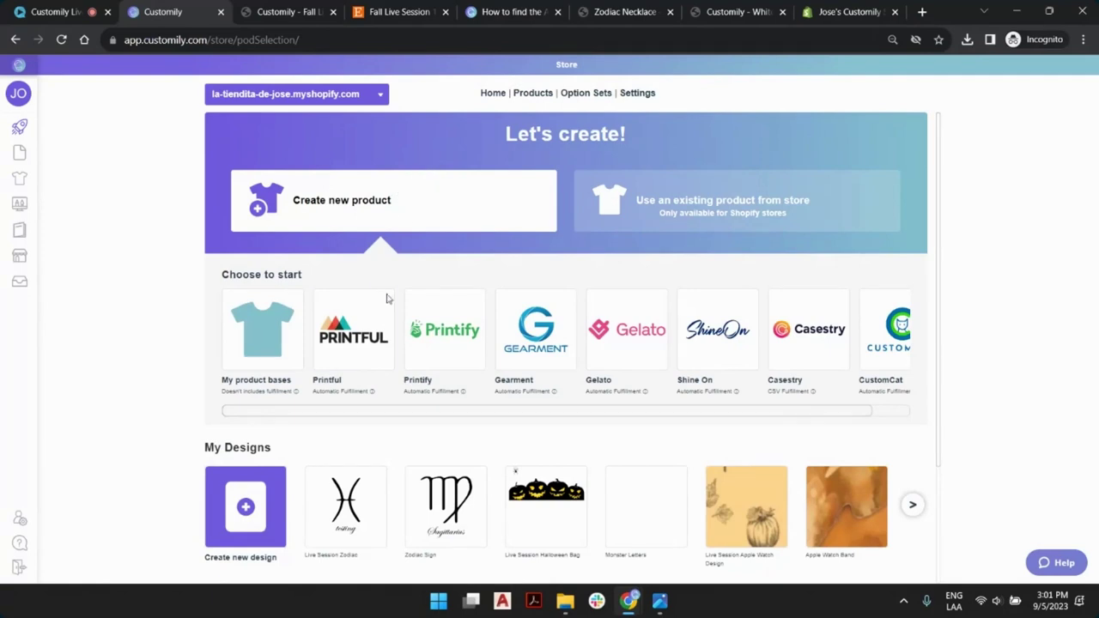
left_click(246, 342)
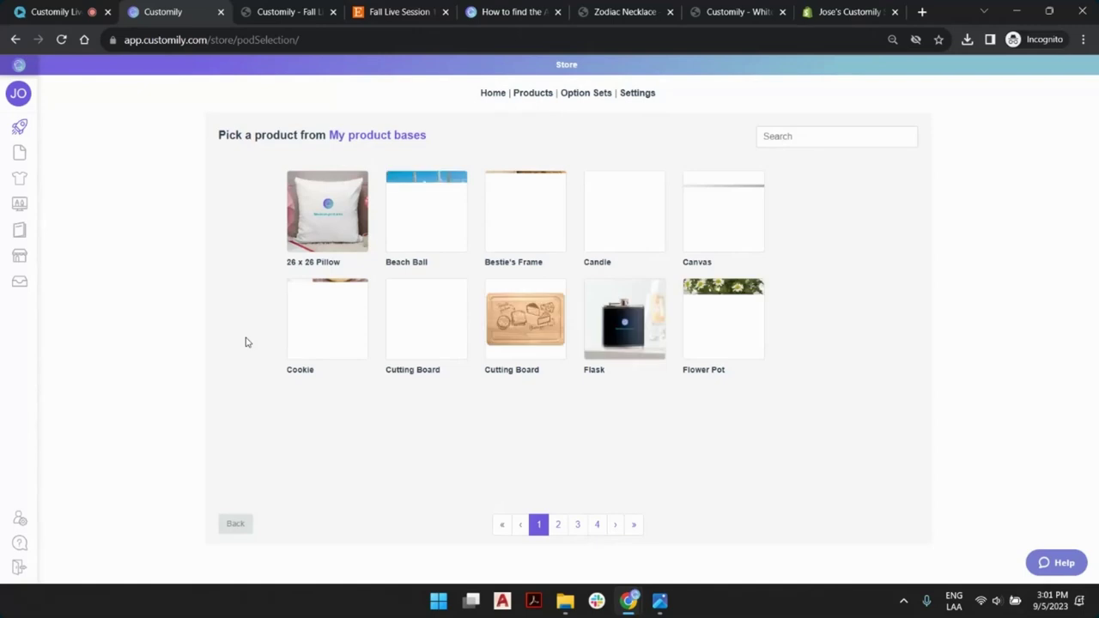
left_click(834, 139)
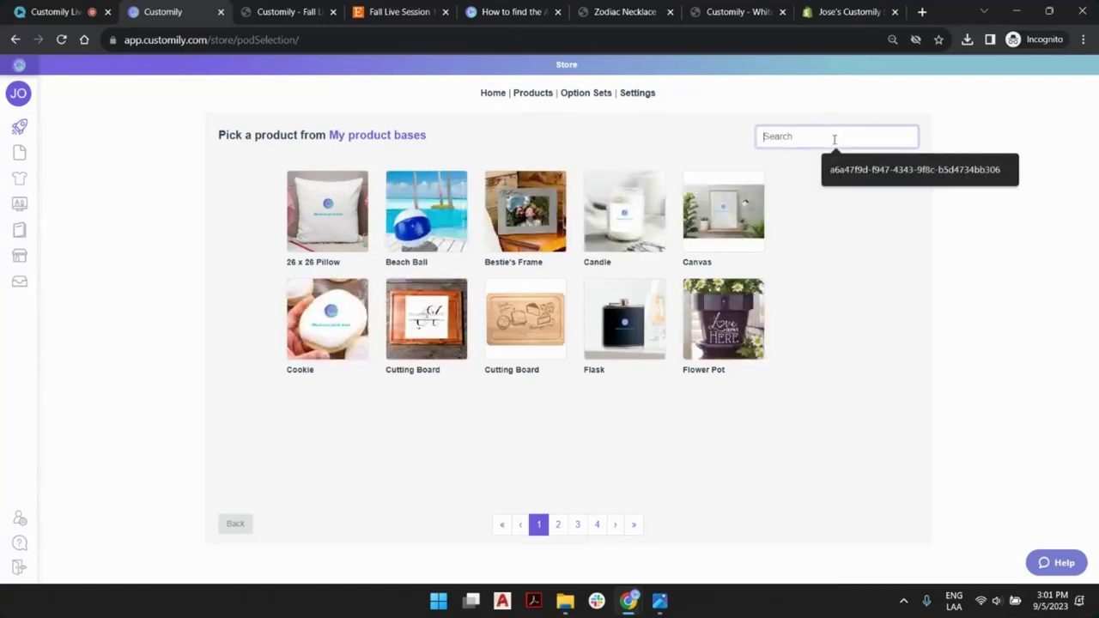
type("nec")
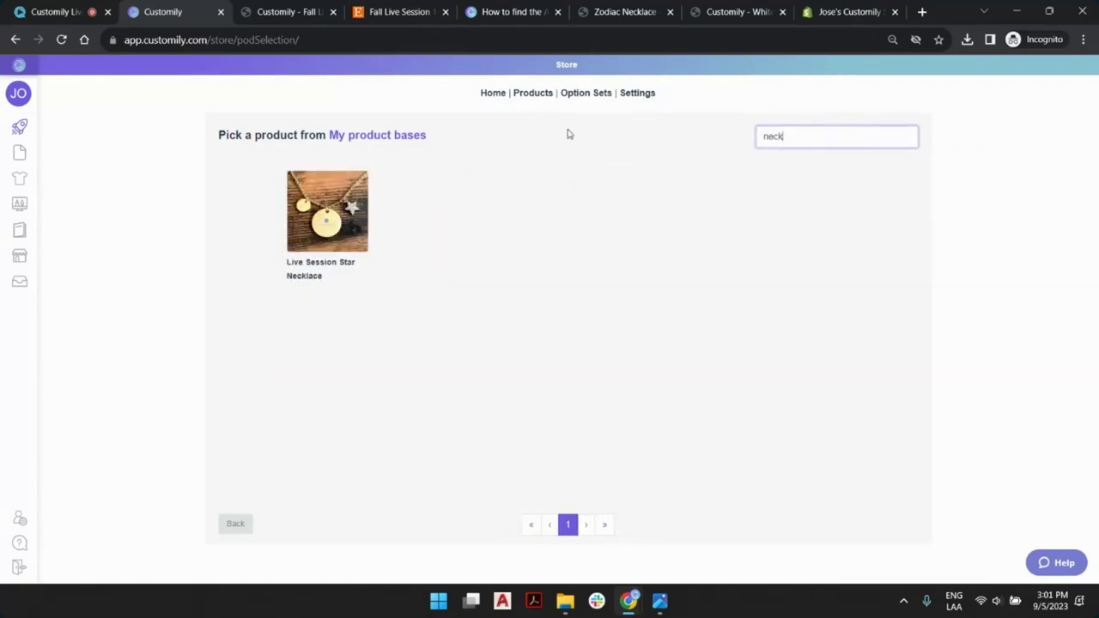
type("k")
left_click(348, 212)
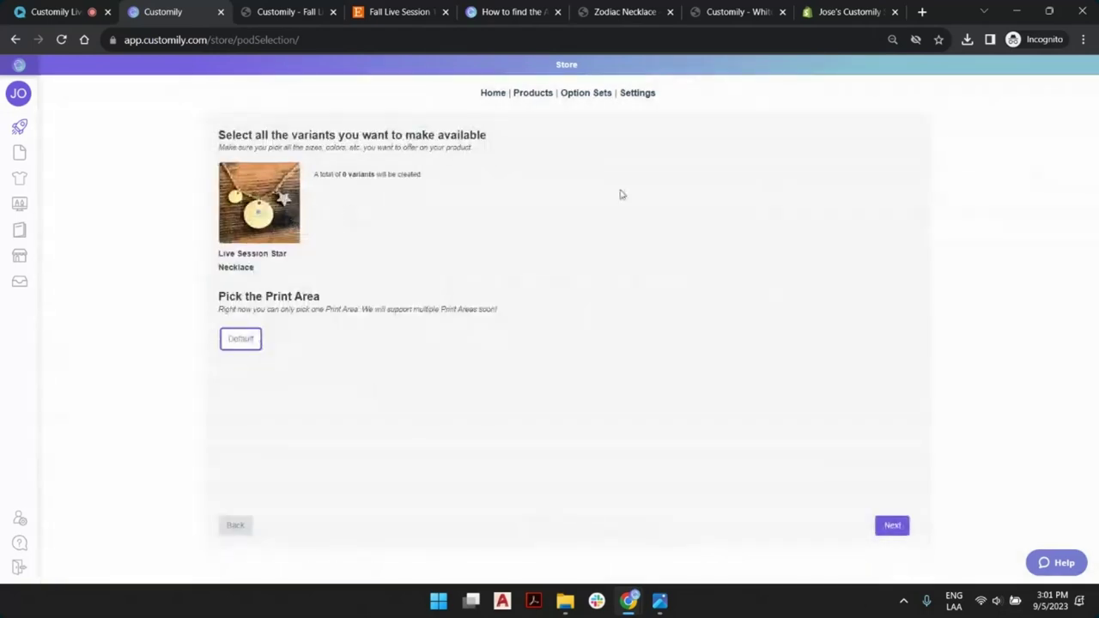
left_click(892, 526)
Step: Choose the Live Session Zodiac design from your own designs for the necklace's print area
left_click(357, 228)
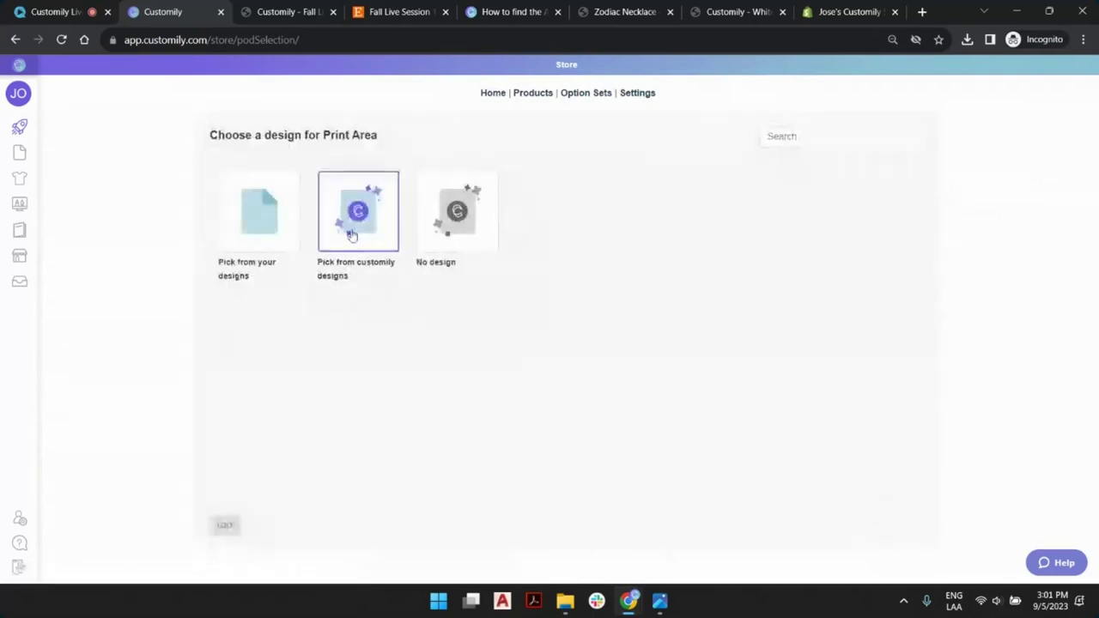
left_click(262, 222)
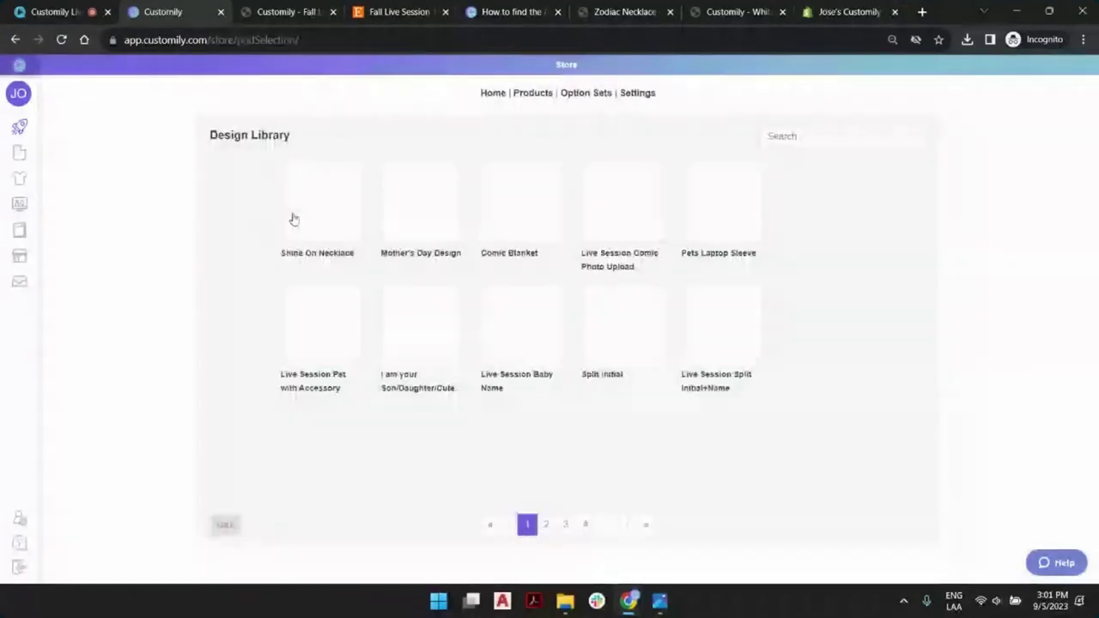
left_click(646, 526)
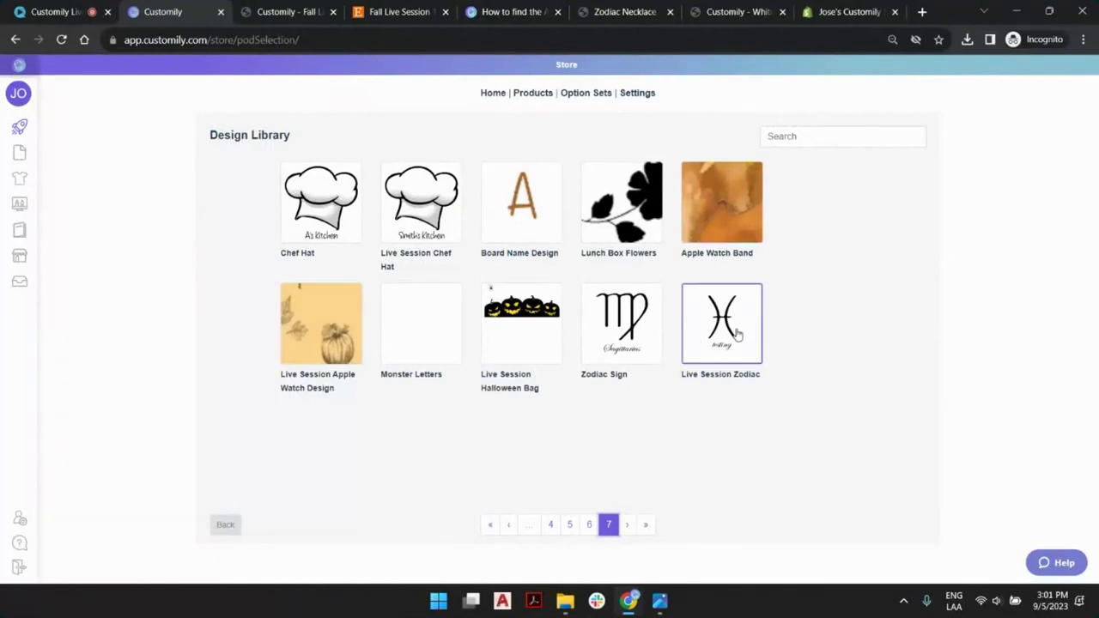
left_click(734, 333)
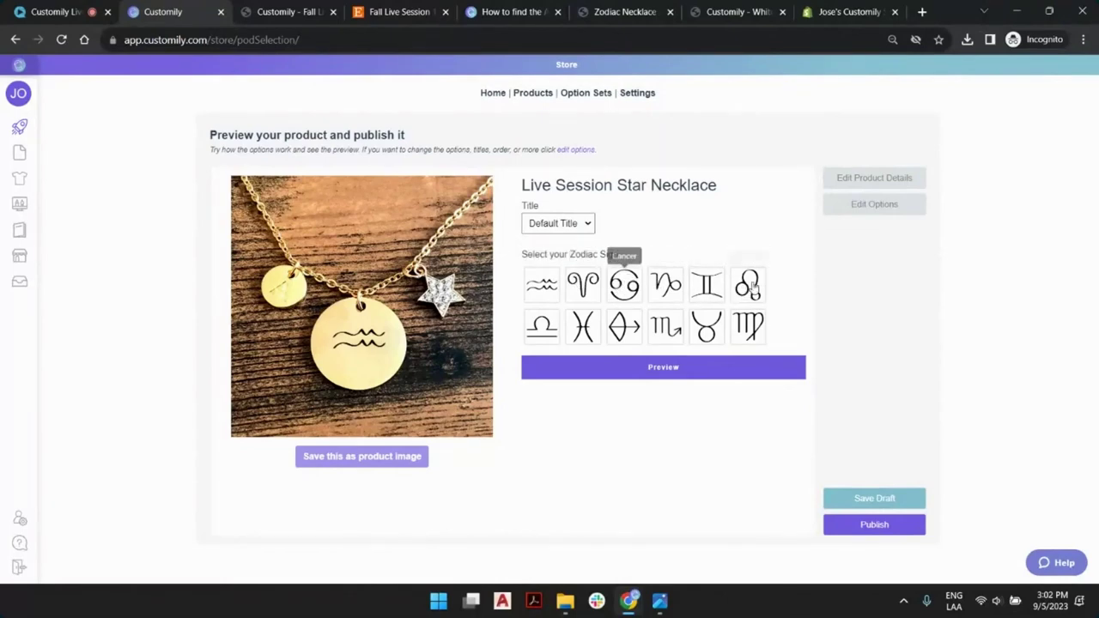
Step: Test the Cancer, Aries and Aquarius swatches on the necklace and check the enlarged preview with Cancer selected
left_click(625, 286)
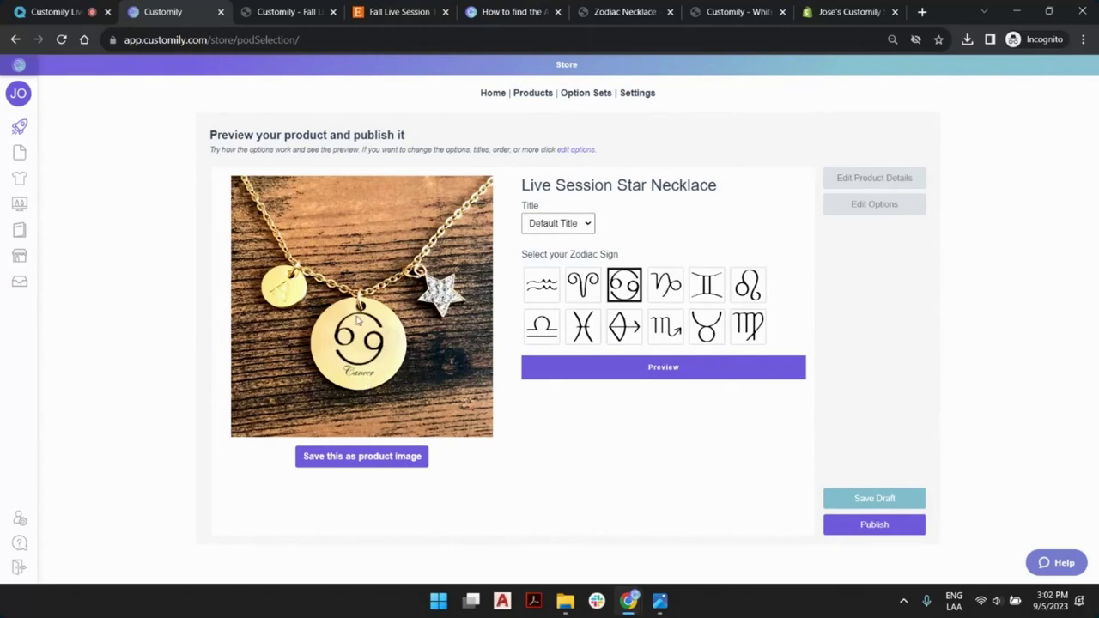
left_click(583, 290)
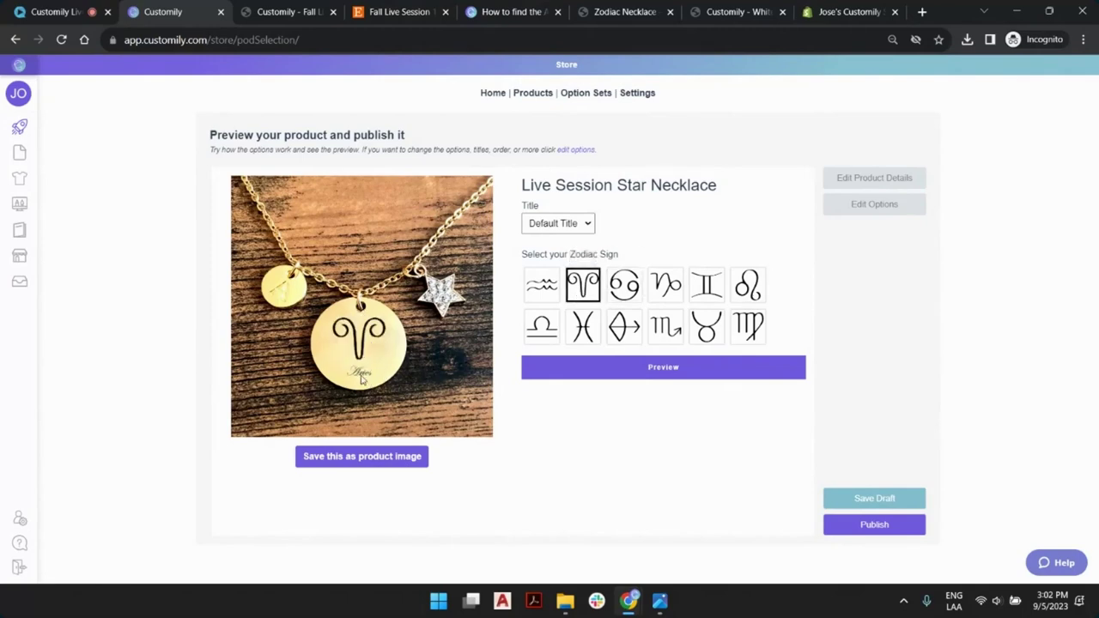
left_click(542, 285)
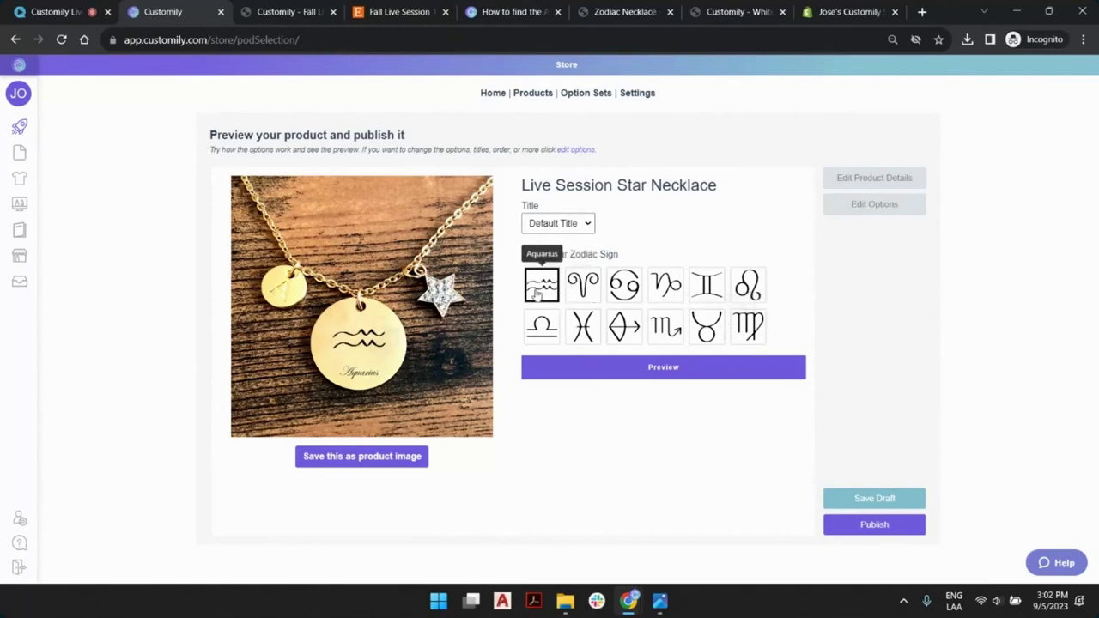
left_click(629, 288)
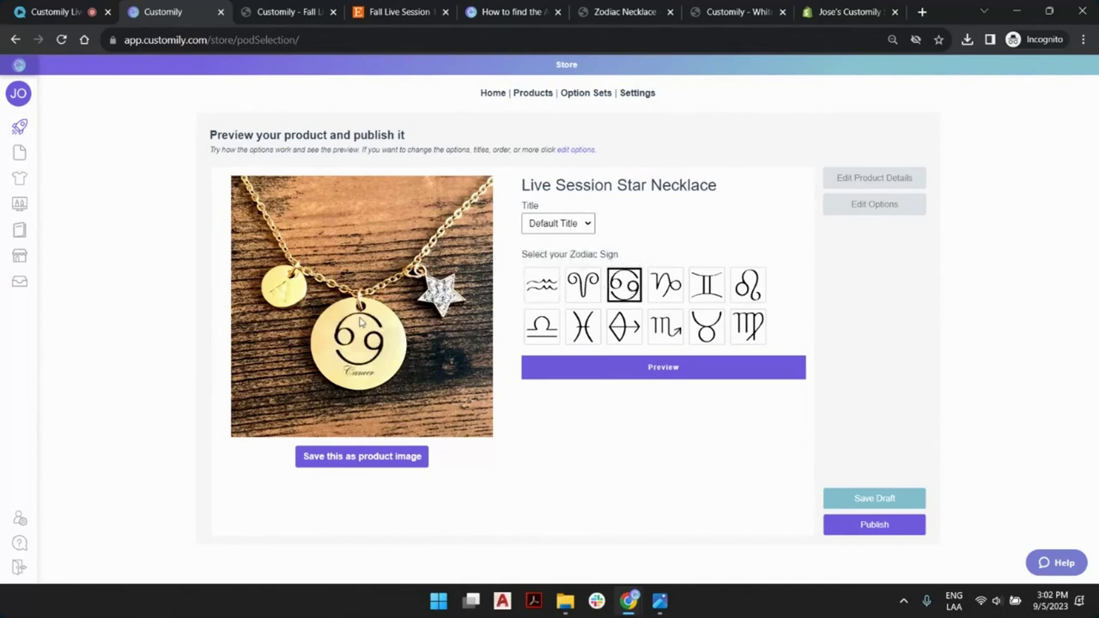
left_click(574, 364)
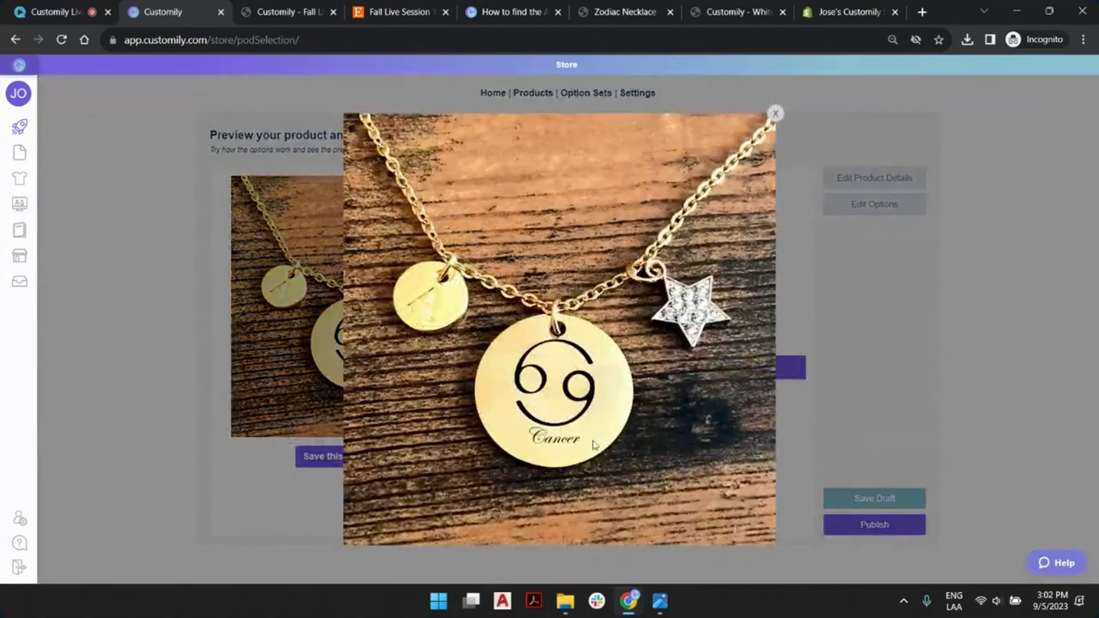
left_click(325, 507)
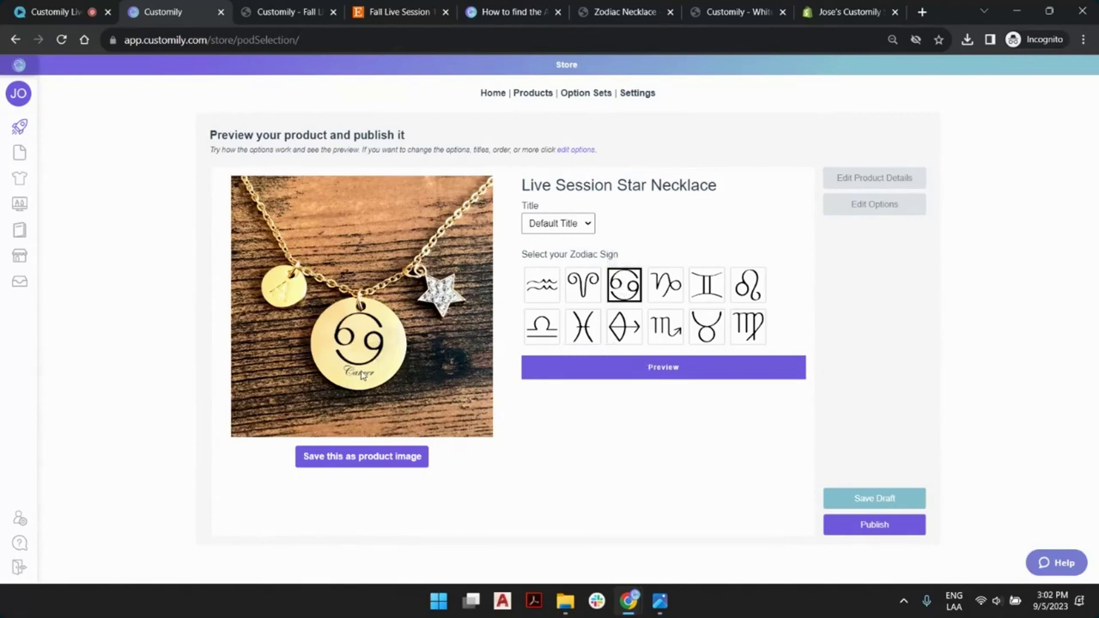
Step: Switch repeatedly between the Aries, Aquarius and Cancer swatches to compare the symbol and sign name on the pendant
left_click(584, 297)
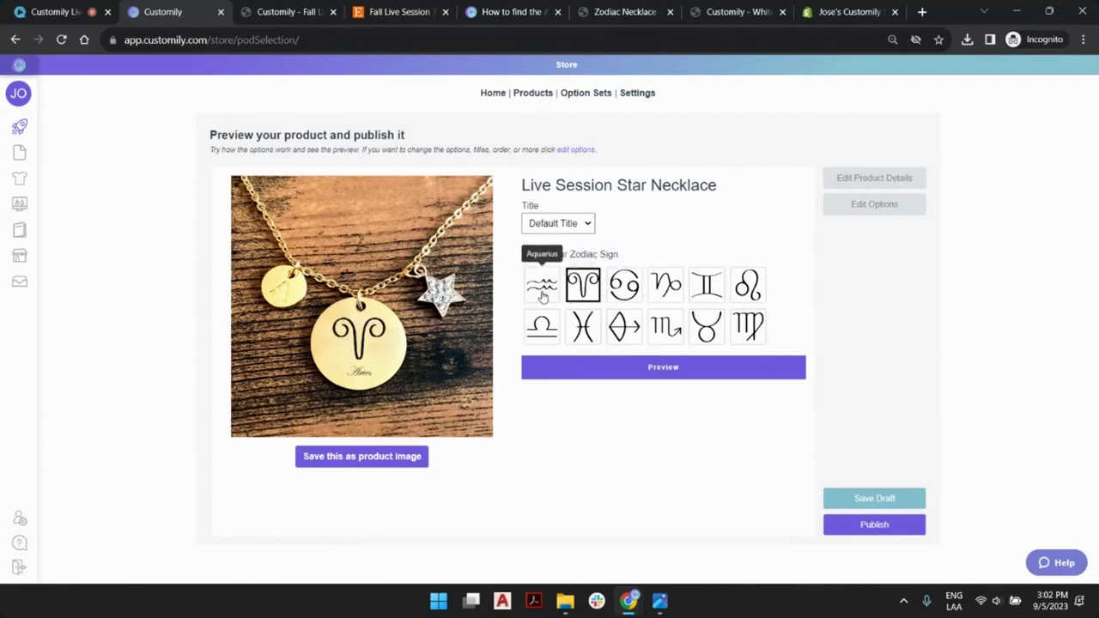
left_click(543, 295)
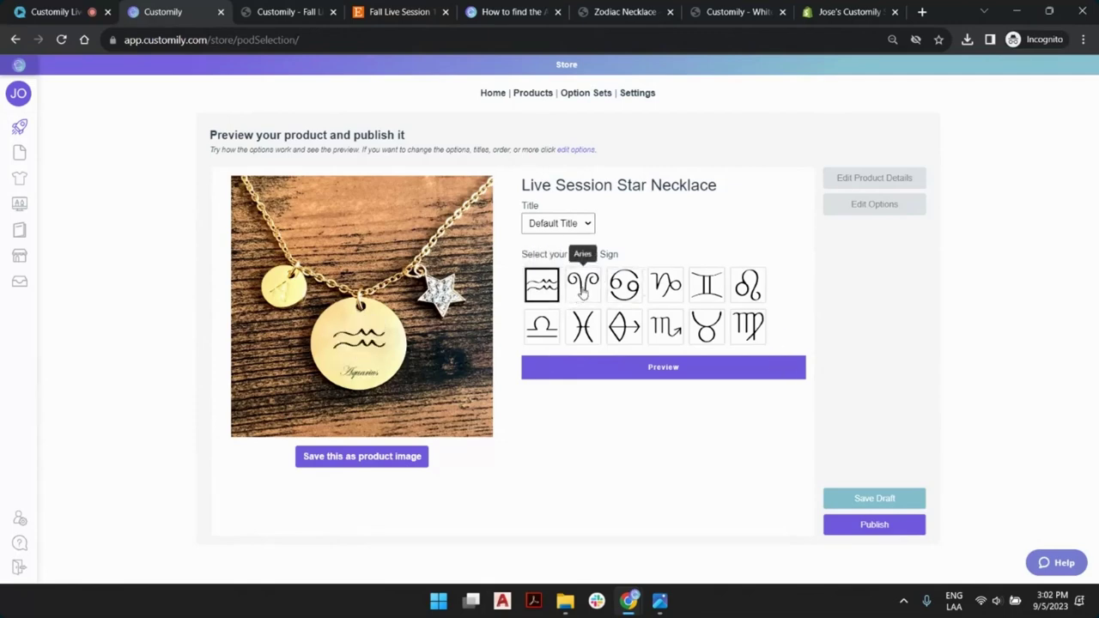
left_click(583, 295)
left_click(621, 288)
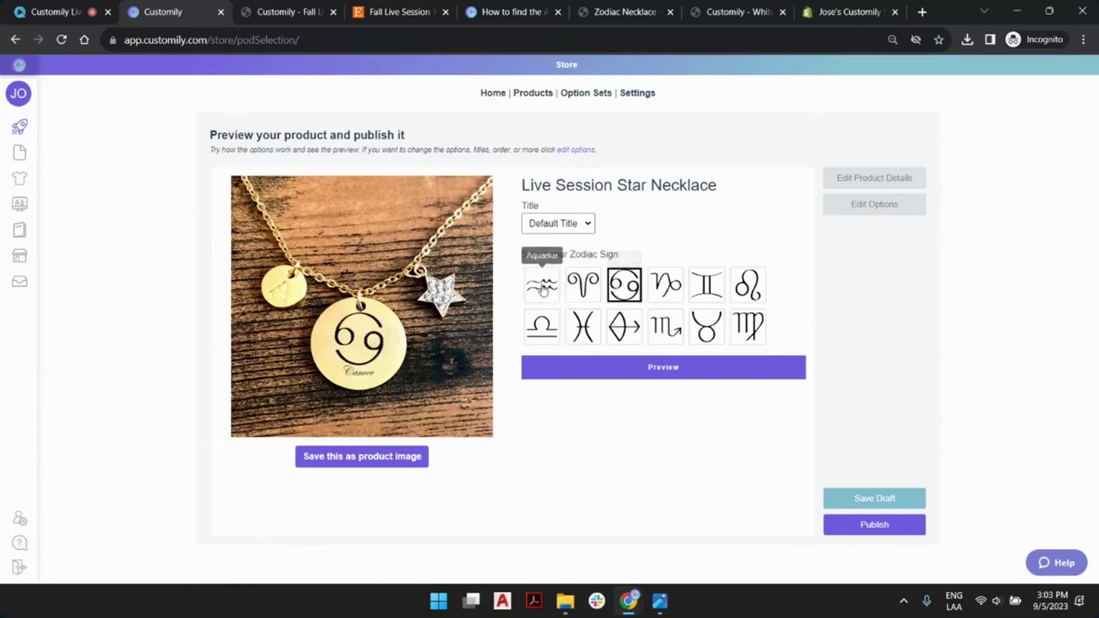
left_click(543, 290)
left_click(583, 290)
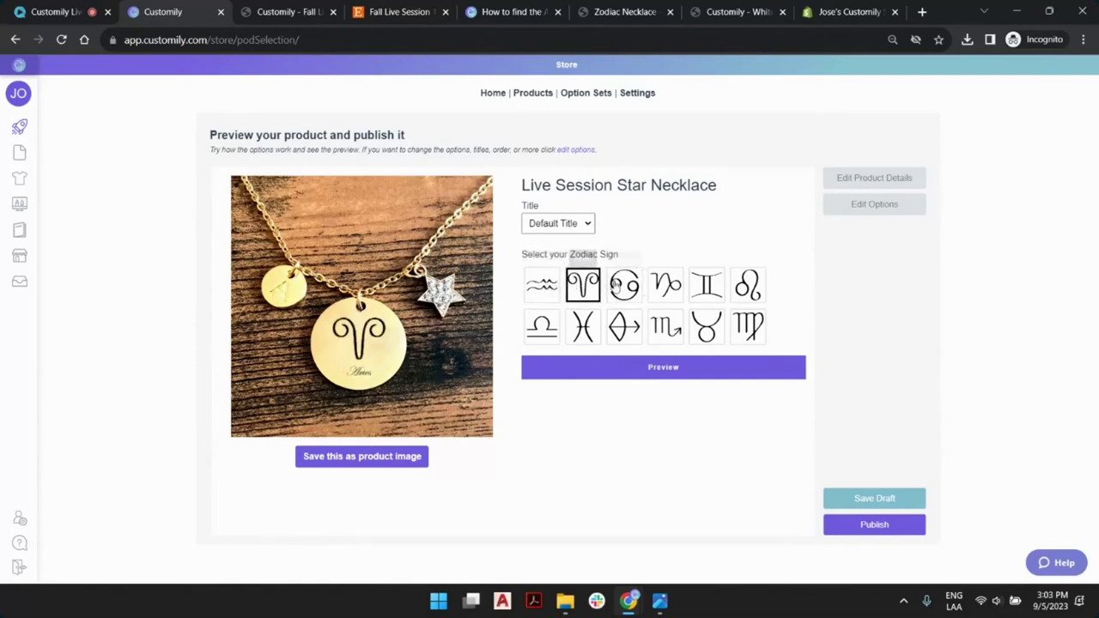
left_click(621, 288)
left_click(542, 290)
left_click(583, 292)
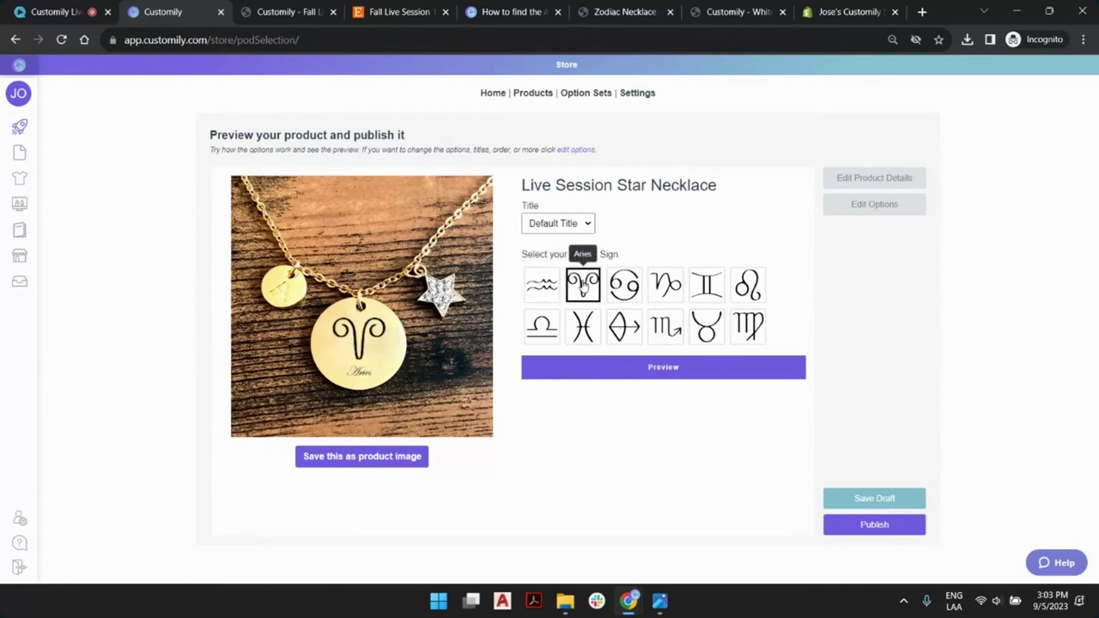
left_click(621, 288)
left_click(542, 290)
left_click(584, 289)
Step: Save the necklace preview with the Cancer sign as the product image and publish the product to the store
left_click(621, 288)
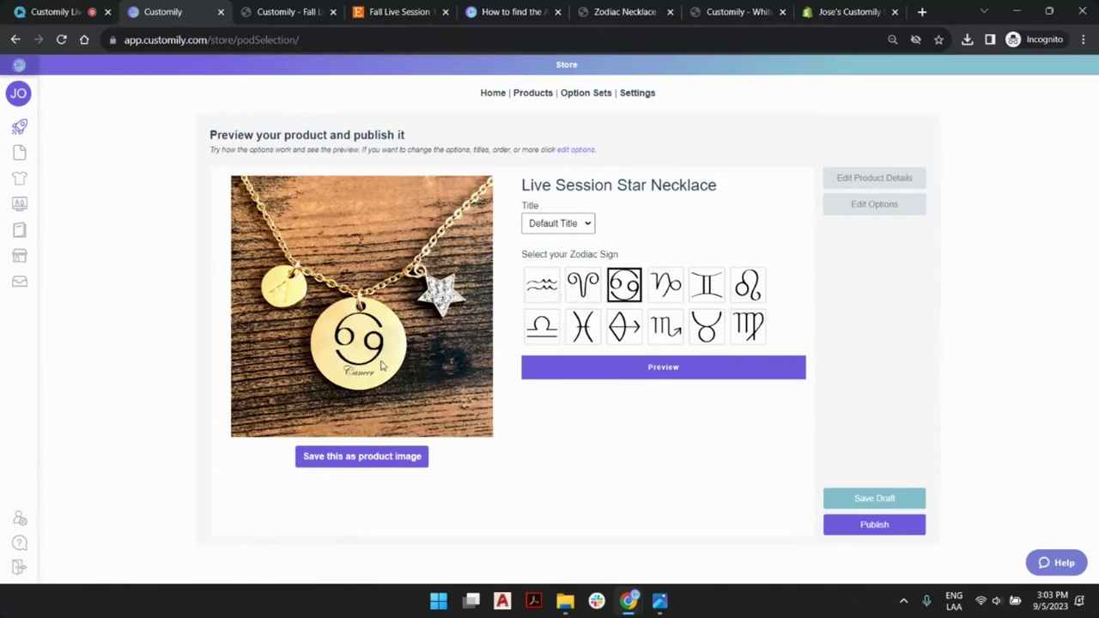
left_click(347, 465)
left_click(874, 524)
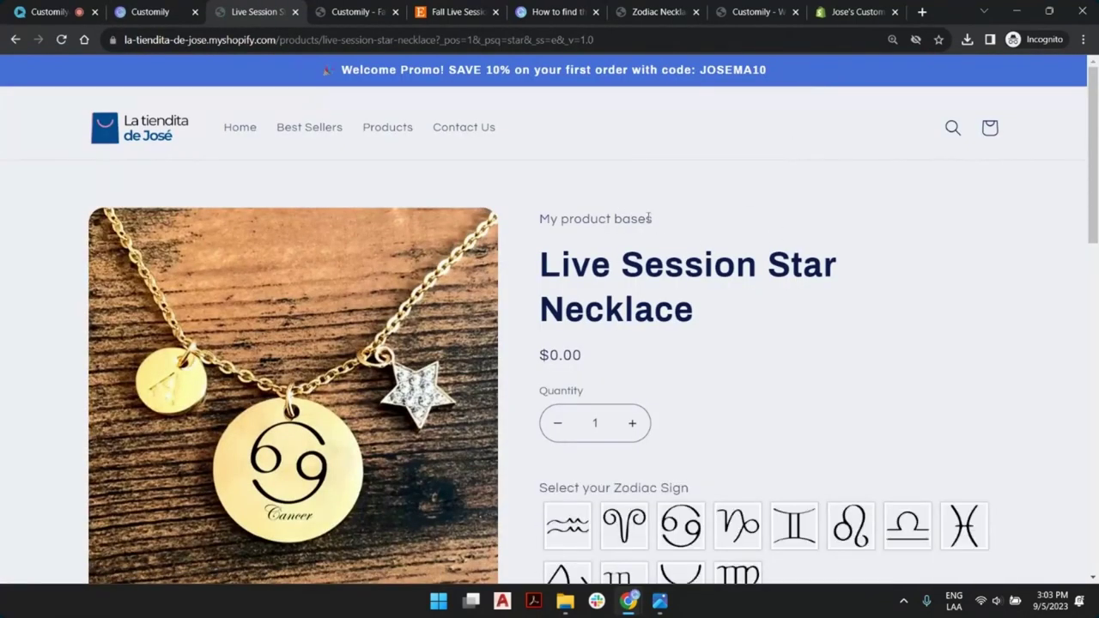
Step: On the Shopify storefront's Live Session Star Necklace page, review the title and price and test the Aquarius, Aries and Cancer swatches
left_click_drag(691, 311, 557, 254)
left_click(563, 354)
scroll(768, 481, "down", 1)
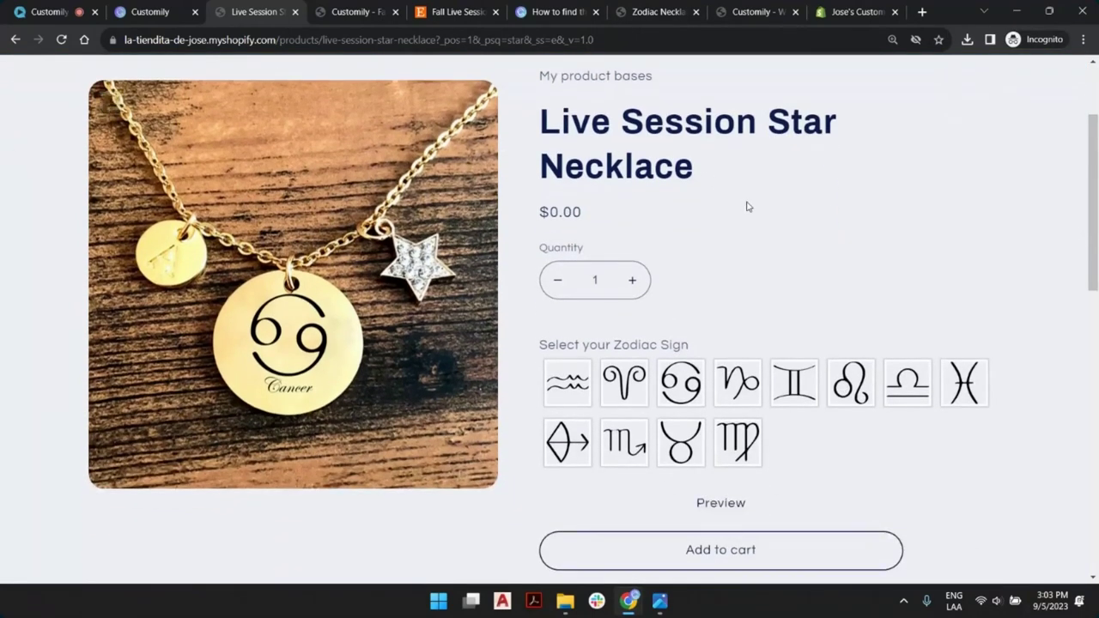
scroll(761, 255, "down", 1)
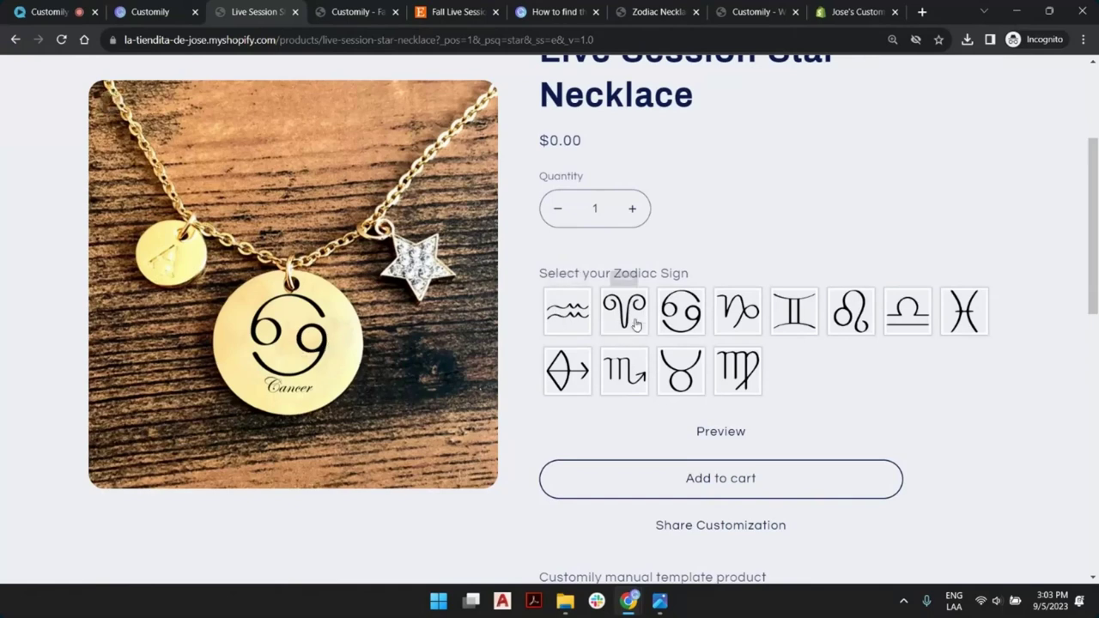
left_click(568, 310)
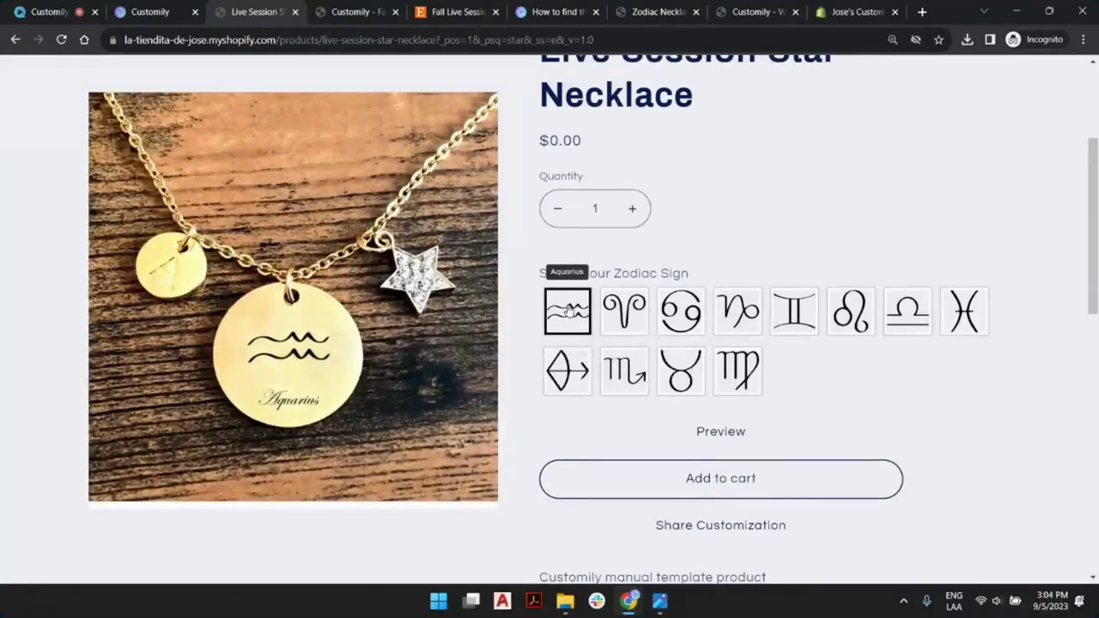
left_click(629, 312)
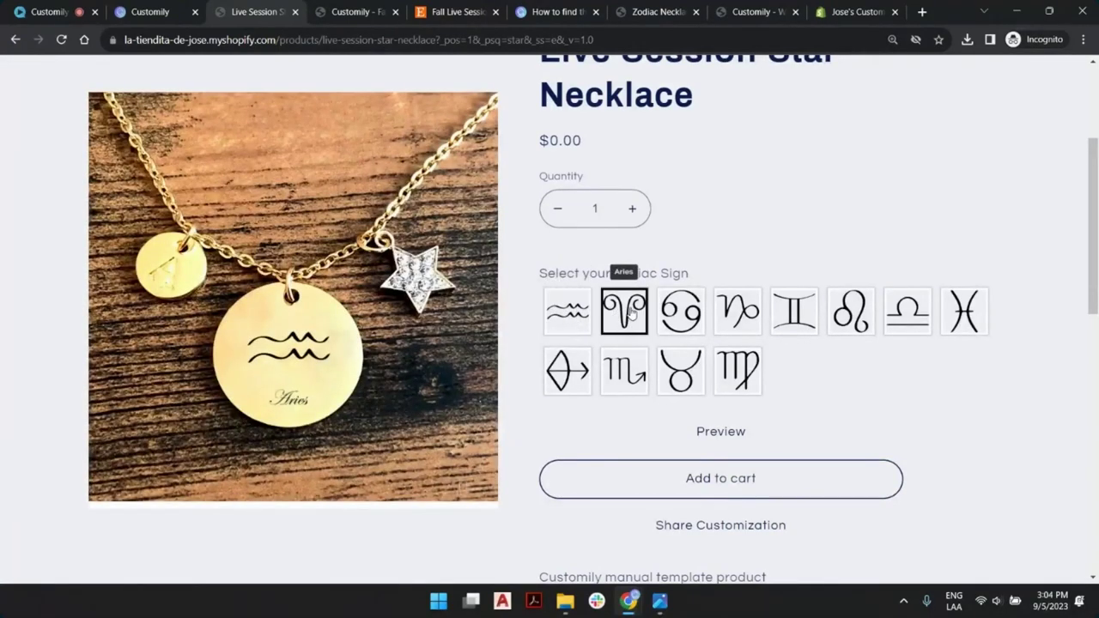
left_click(687, 318)
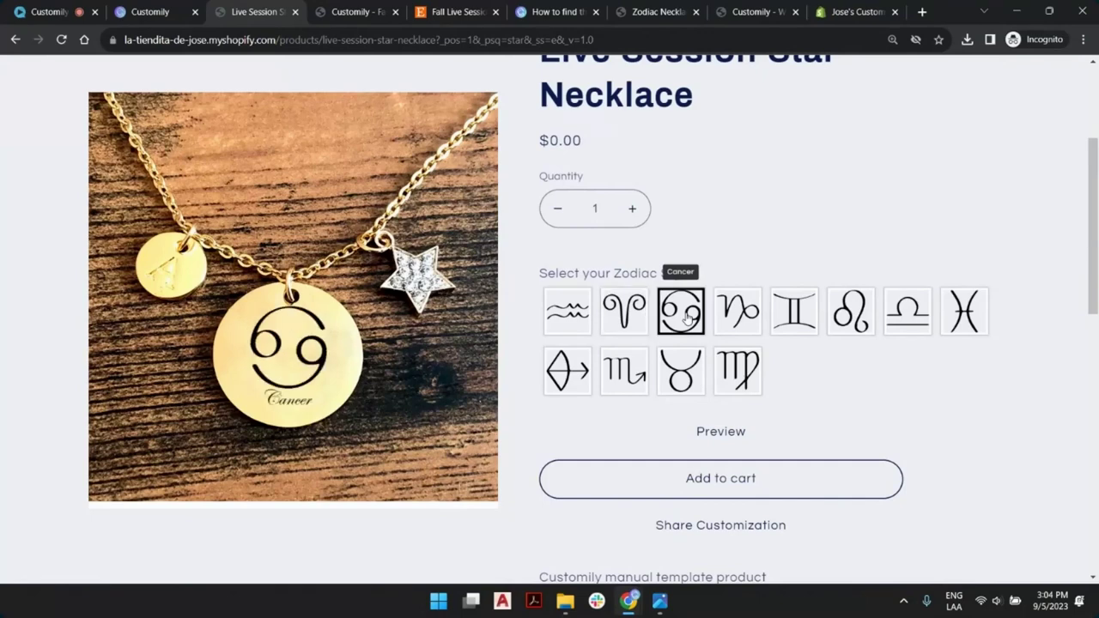